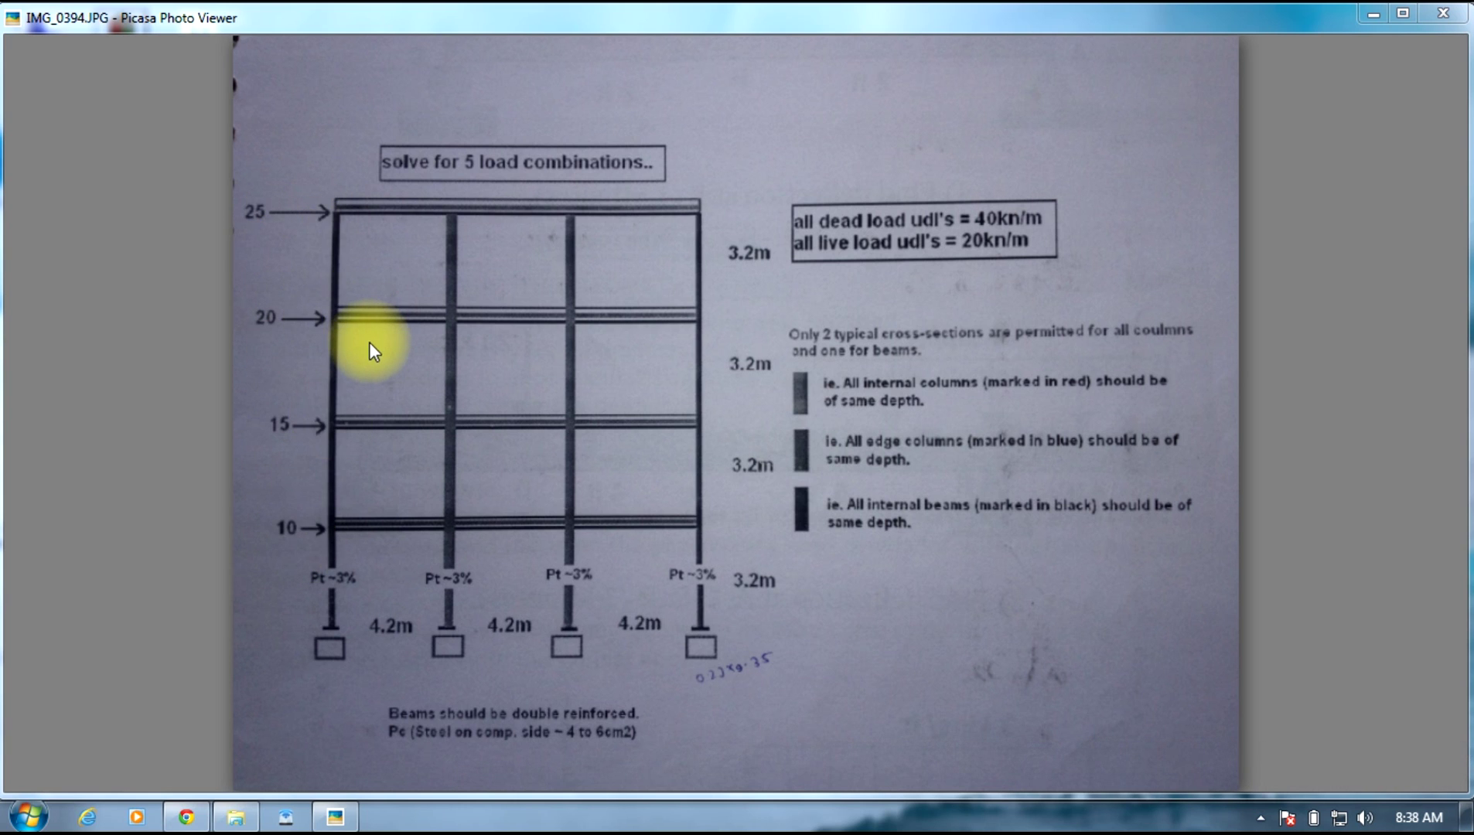
Switch to STAAD.Pro and create a Plane project named rsgfs in metres and kilonewtons, starting with Add Beam
click(1377, 16)
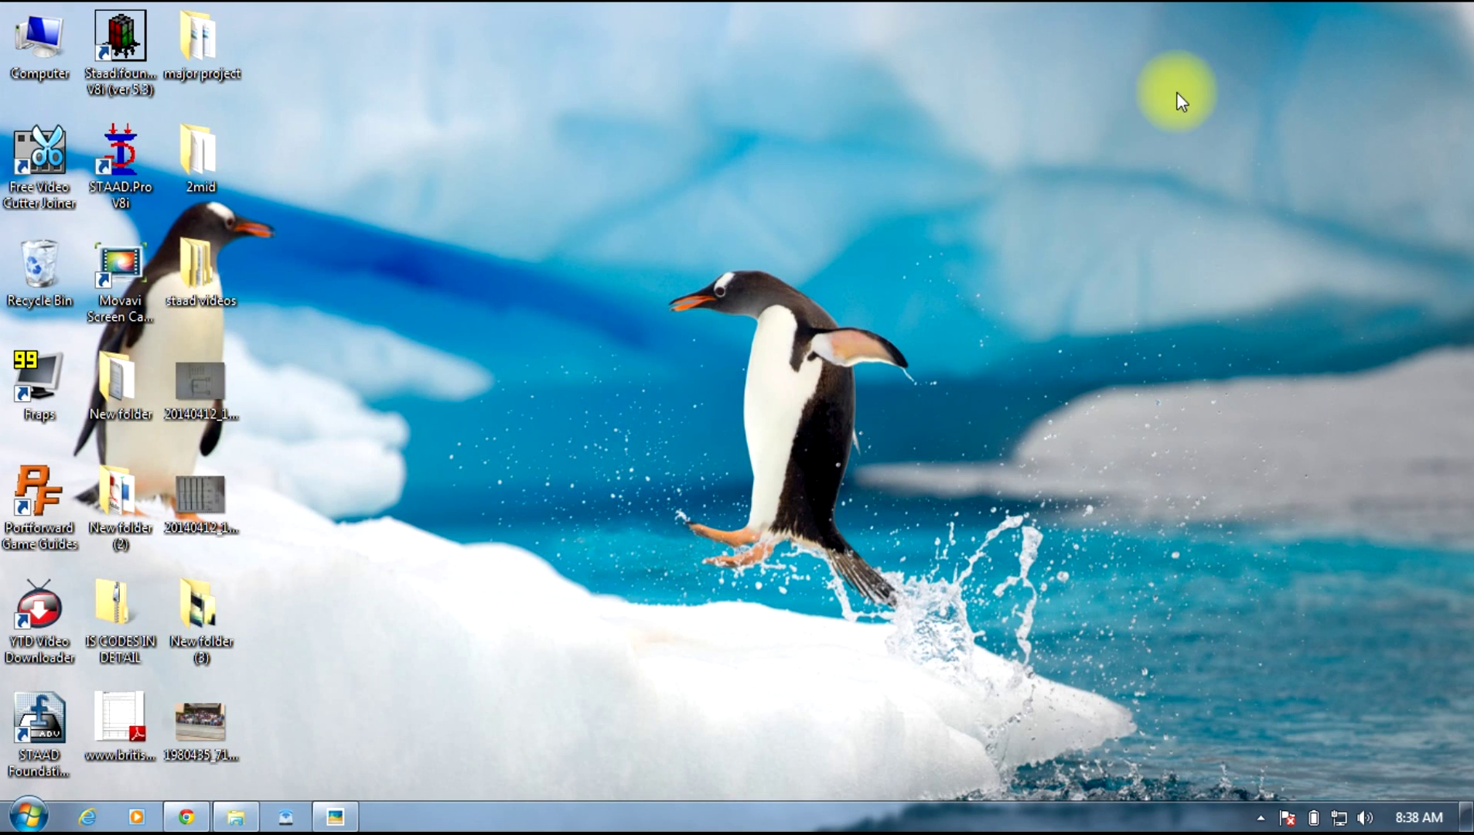
double_click(113, 183)
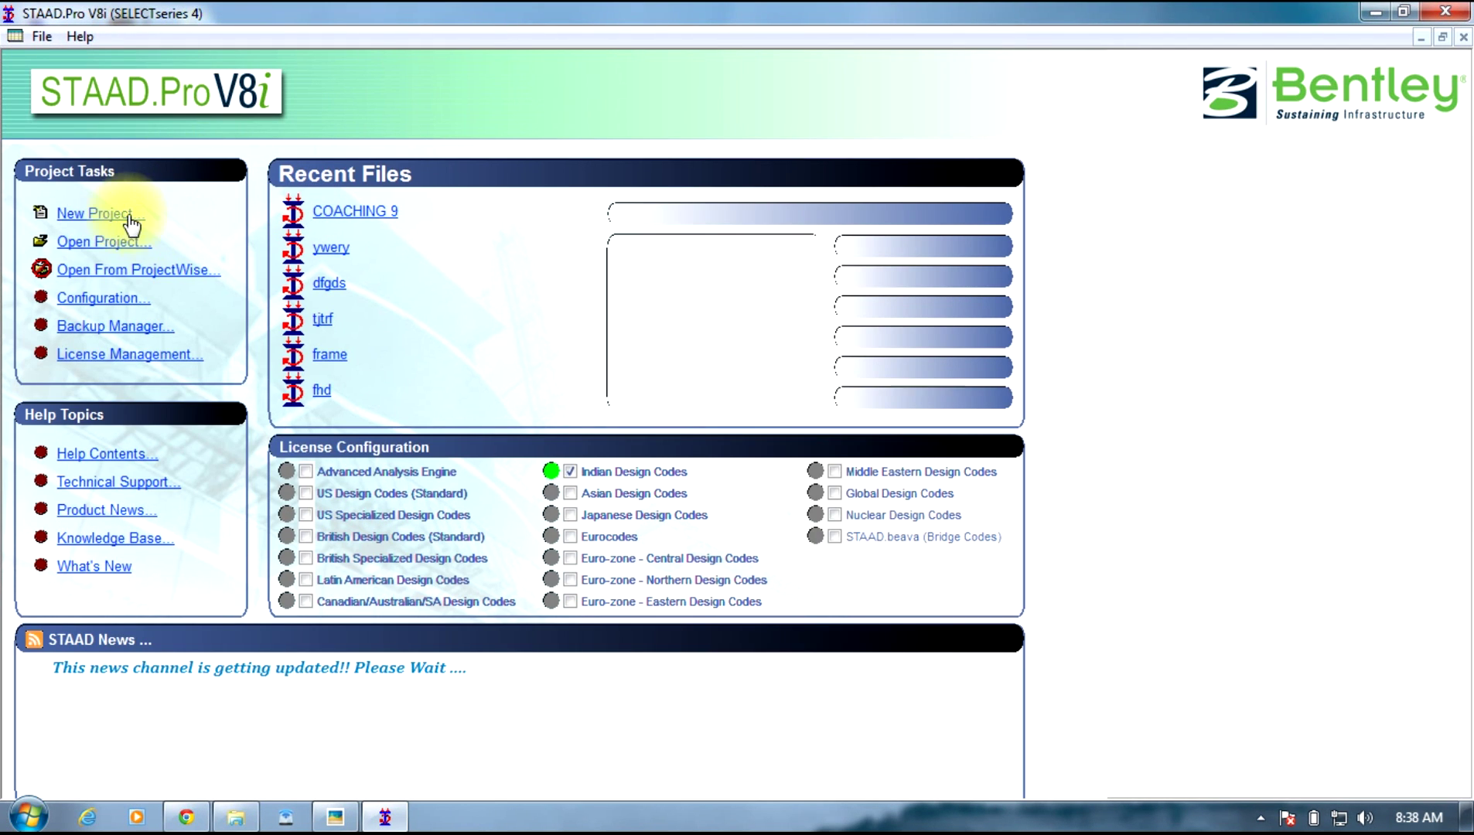
click(130, 222)
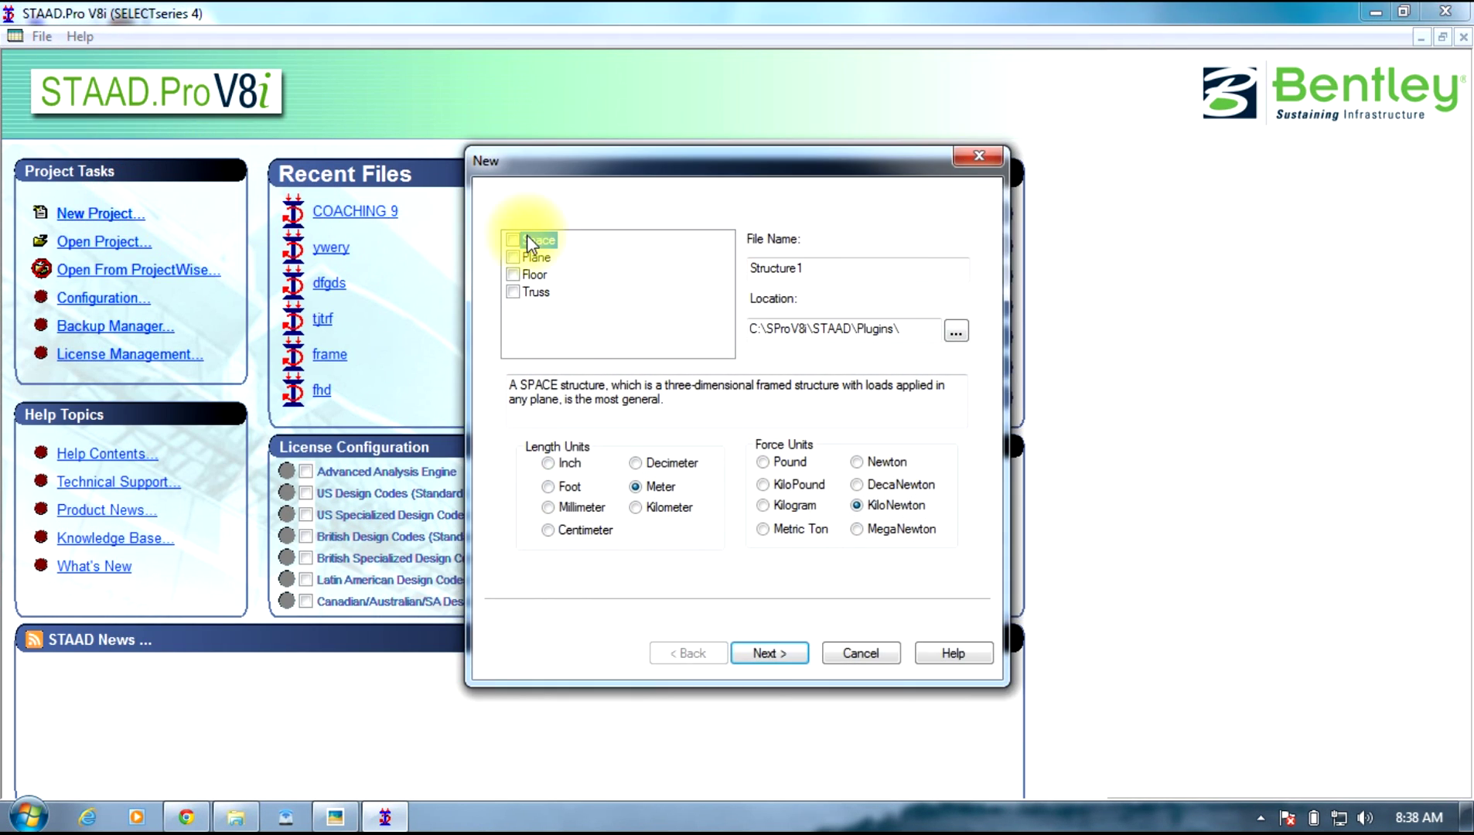
click(527, 256)
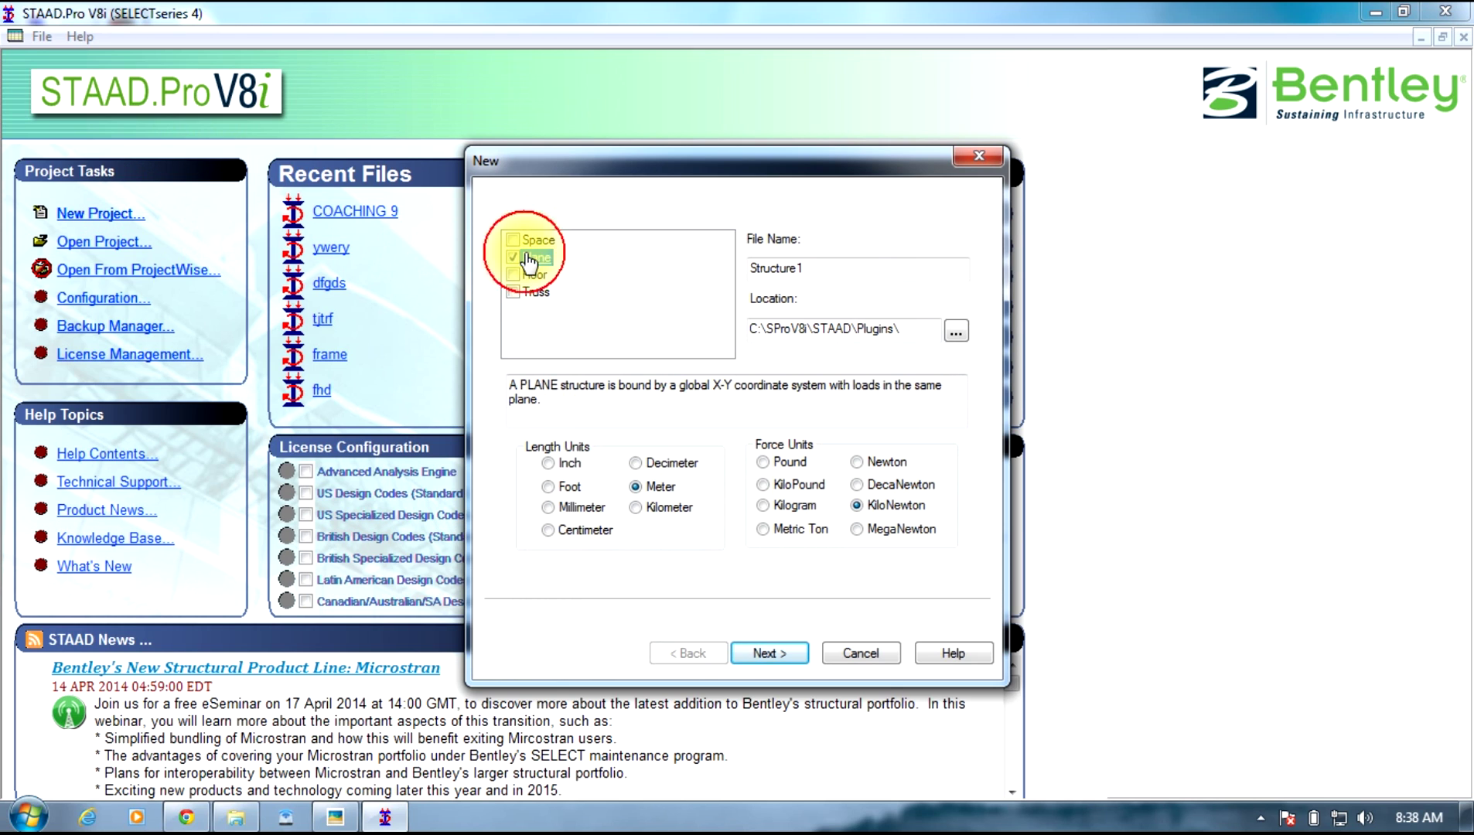
double_click(835, 267)
text(rsgfs)
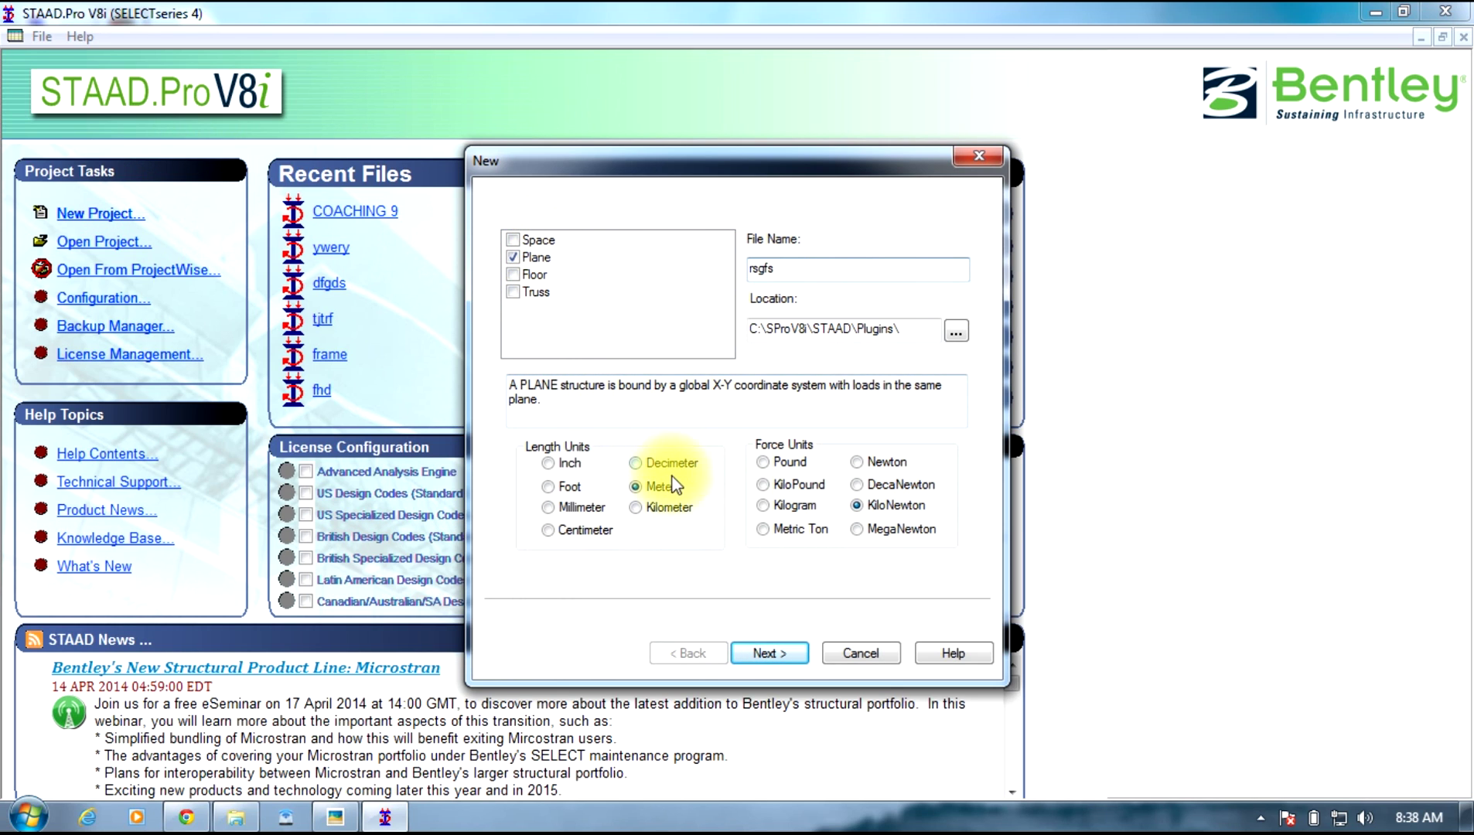
click(795, 656)
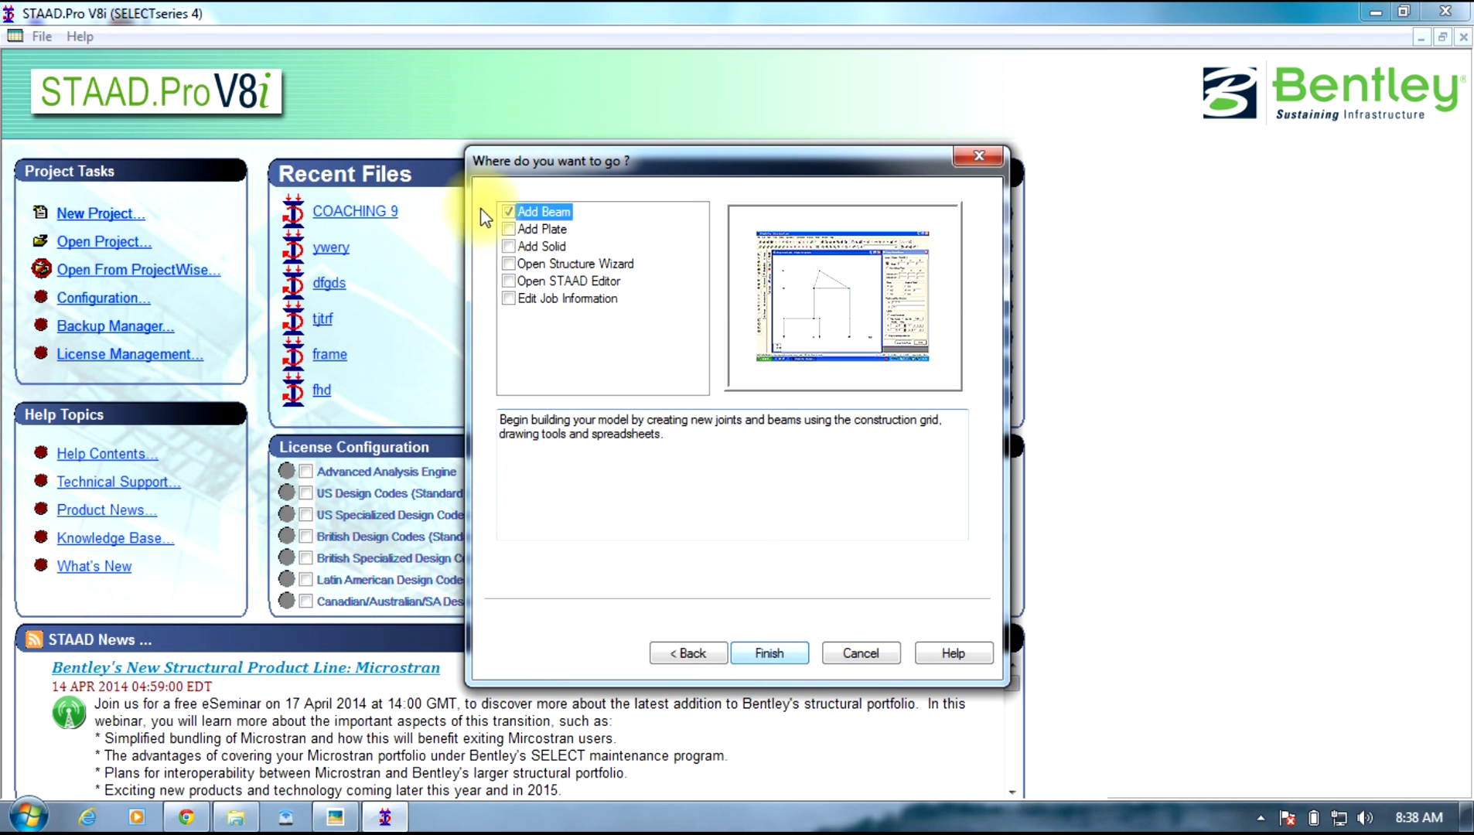
click(750, 643)
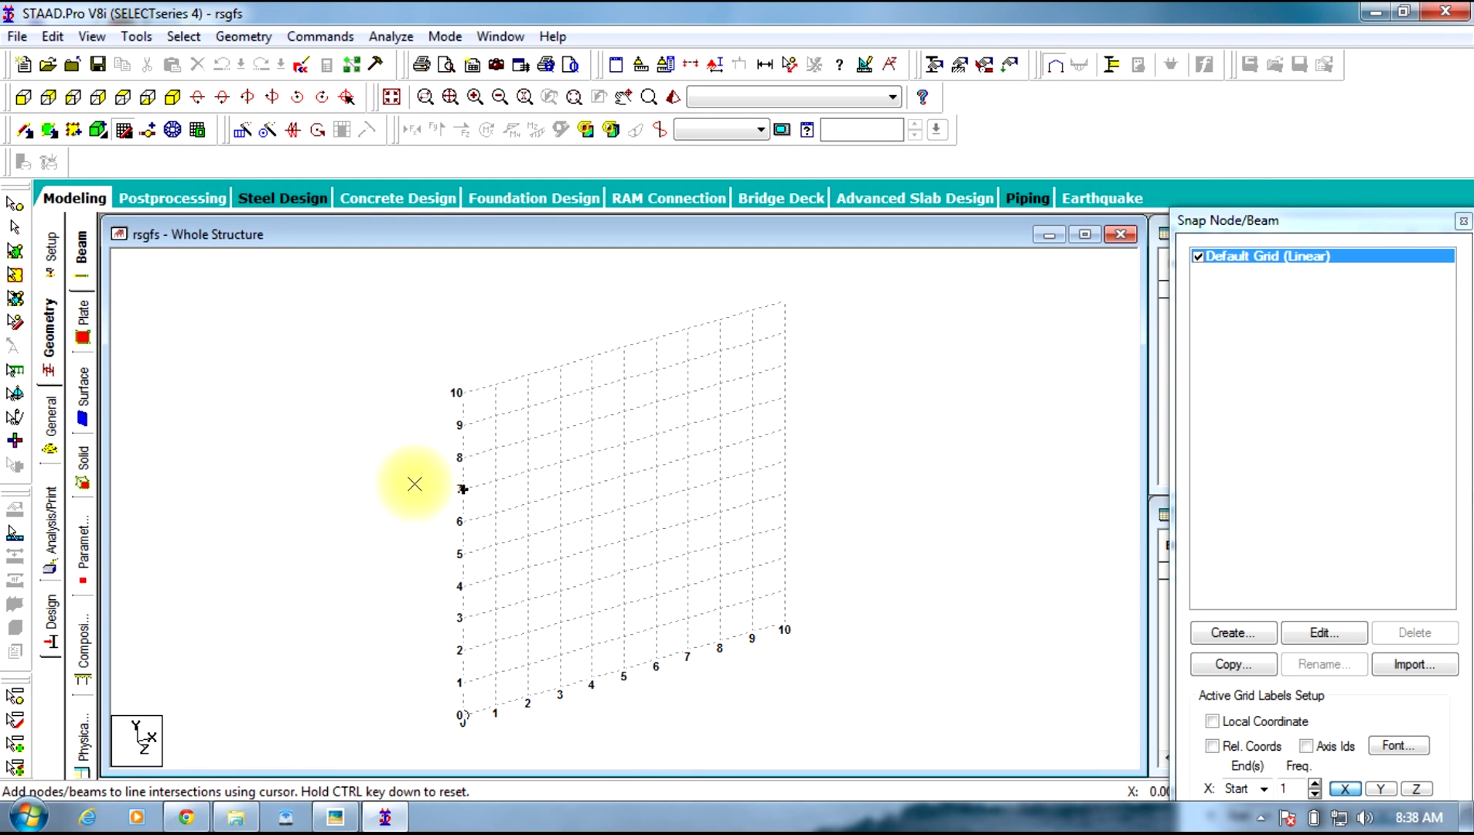
Show the model from the front and run the Structure Wizard with Frame Models as the prototype type
click(24, 98)
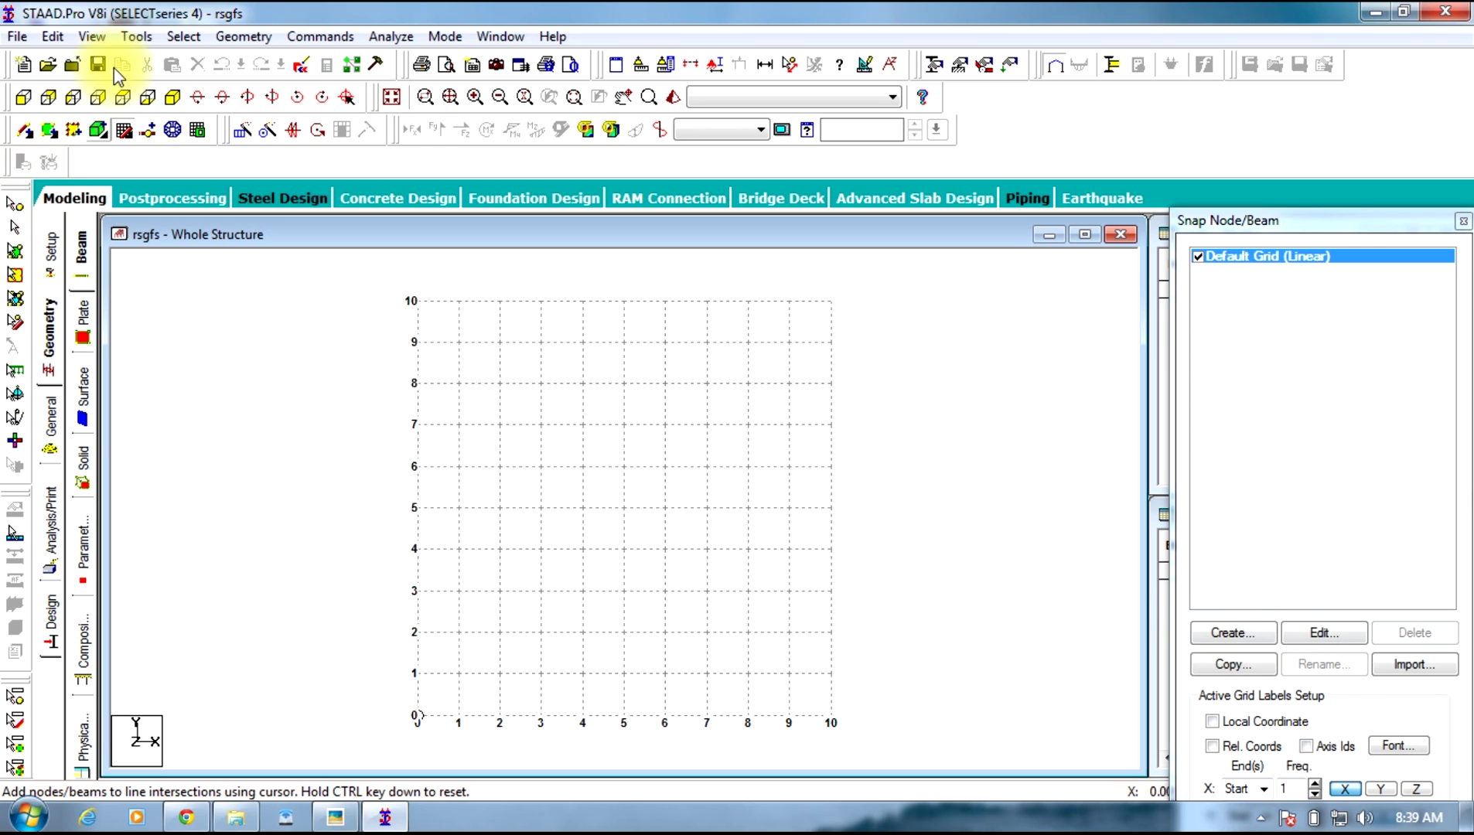
click(241, 37)
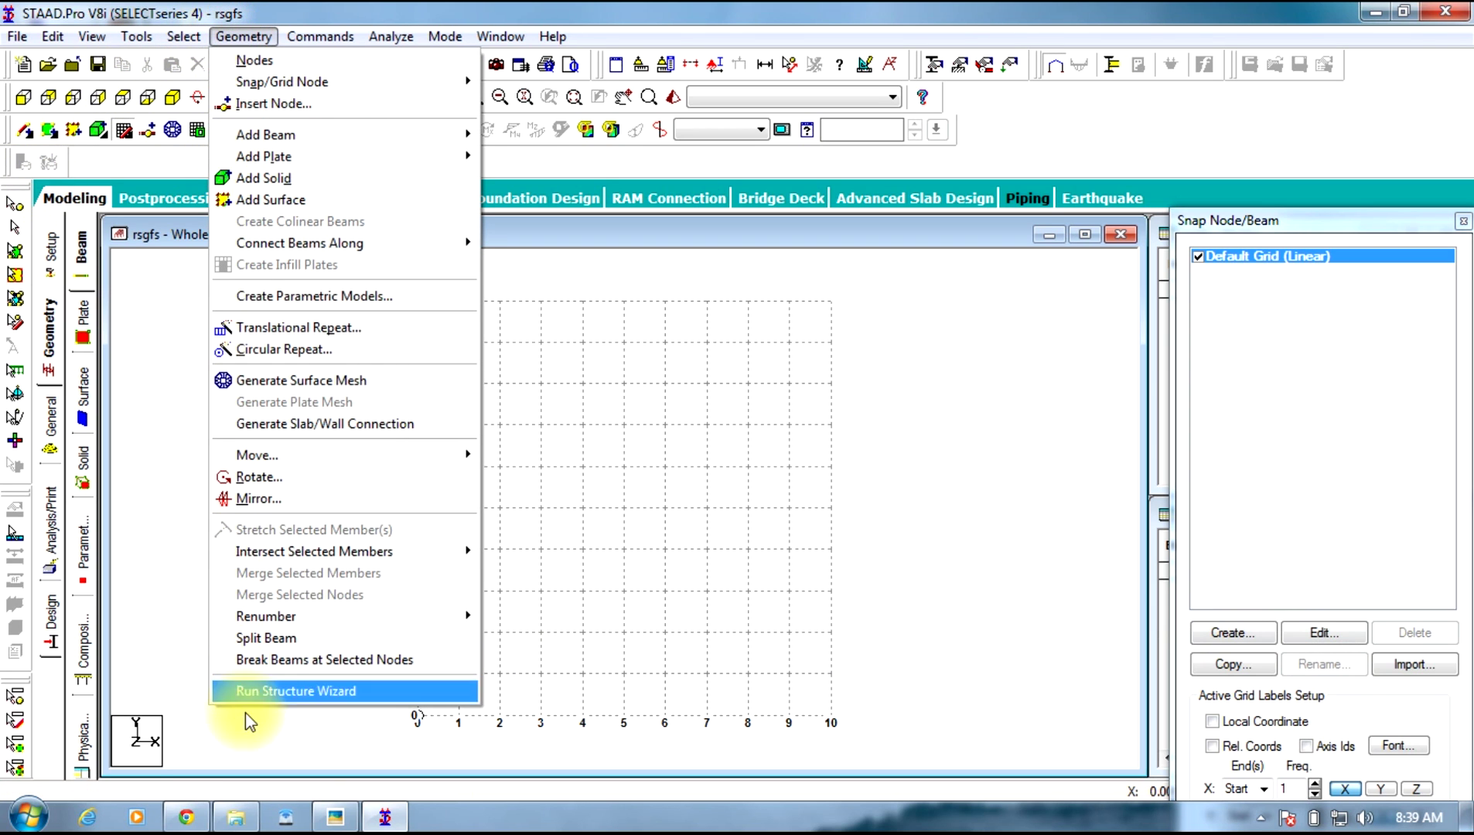
click(258, 693)
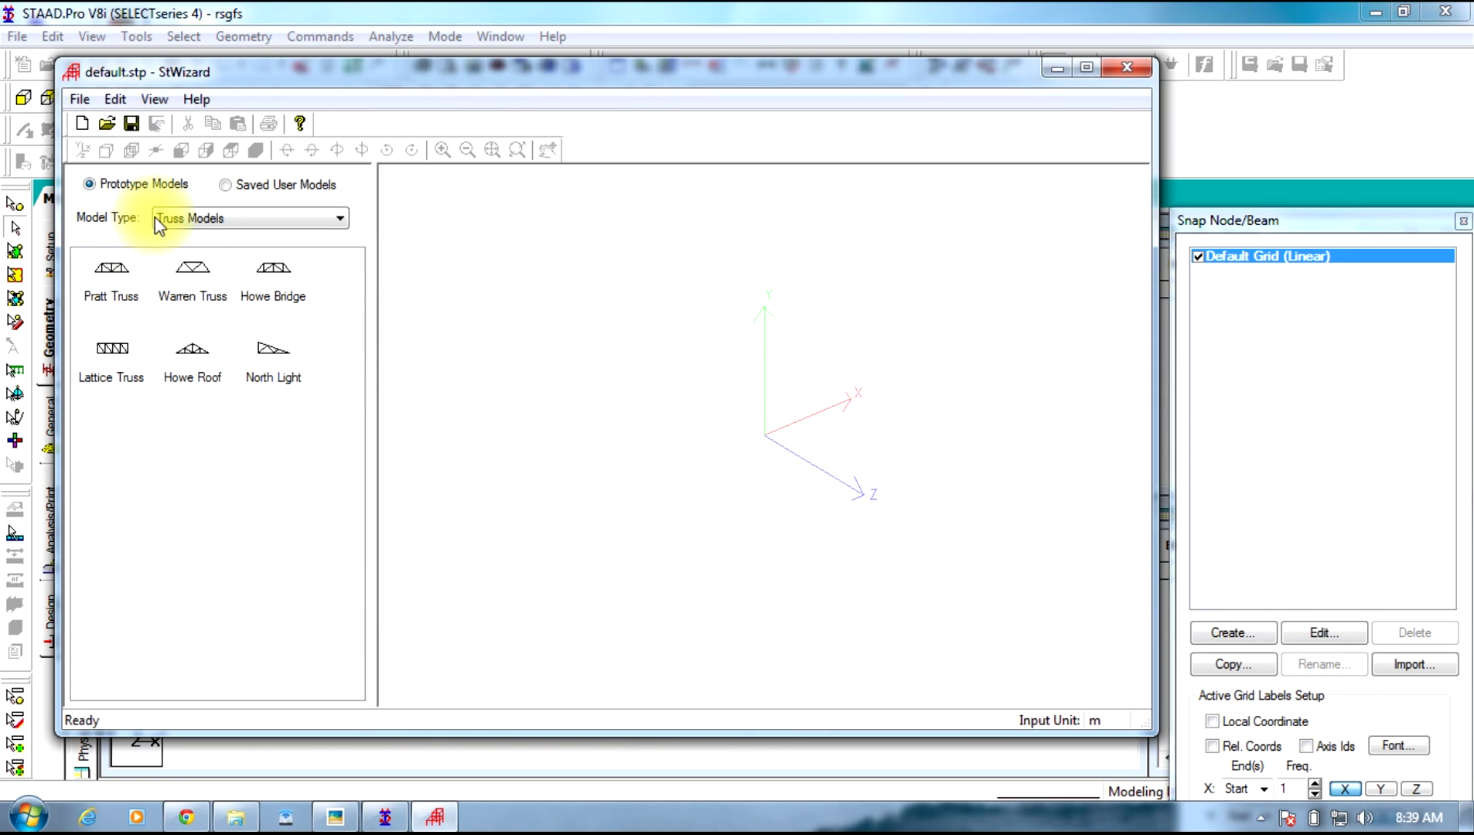
click(174, 218)
click(195, 250)
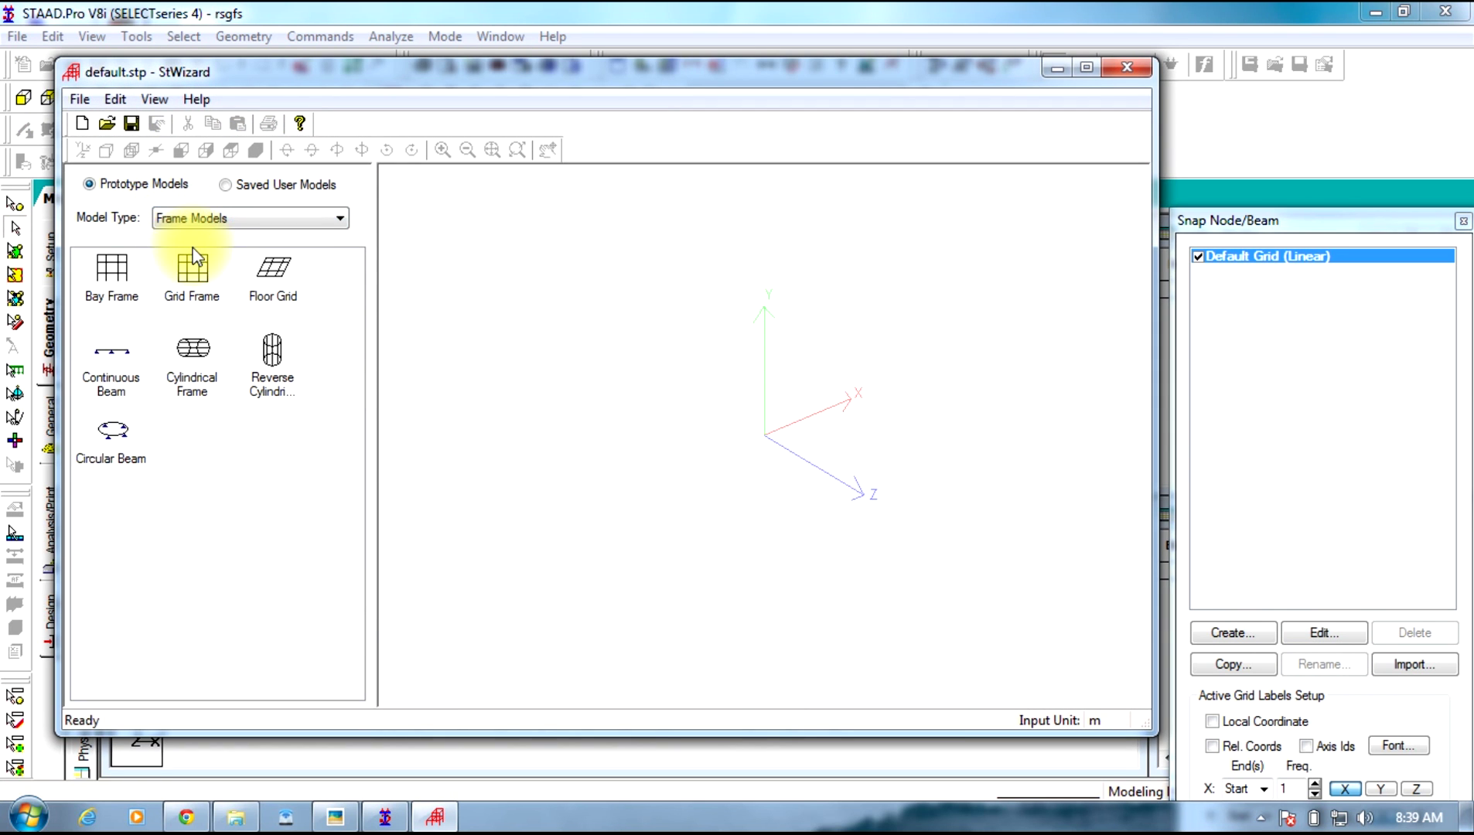
double_click(111, 269)
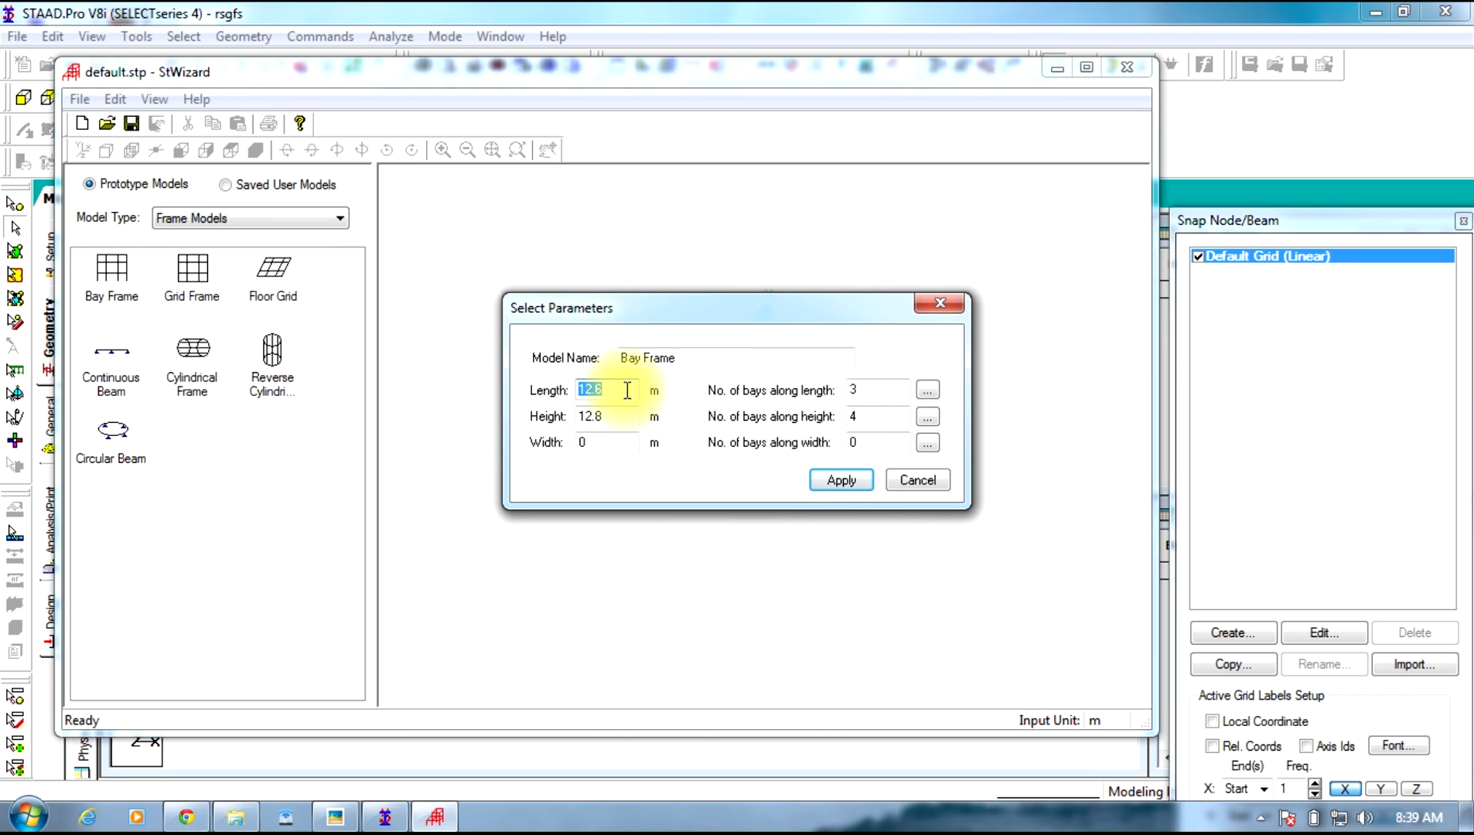
click(384, 817)
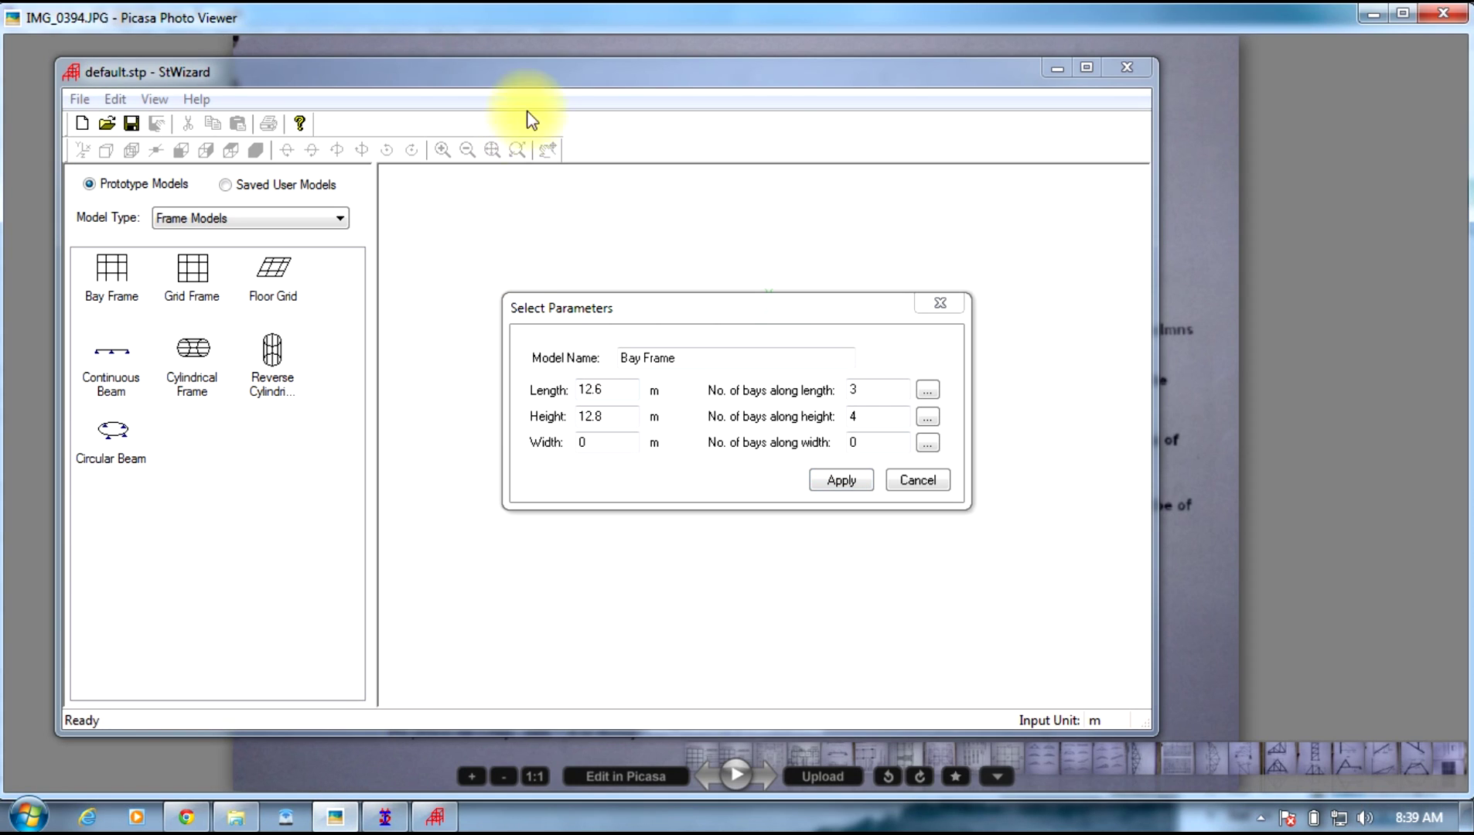
click(675, 69)
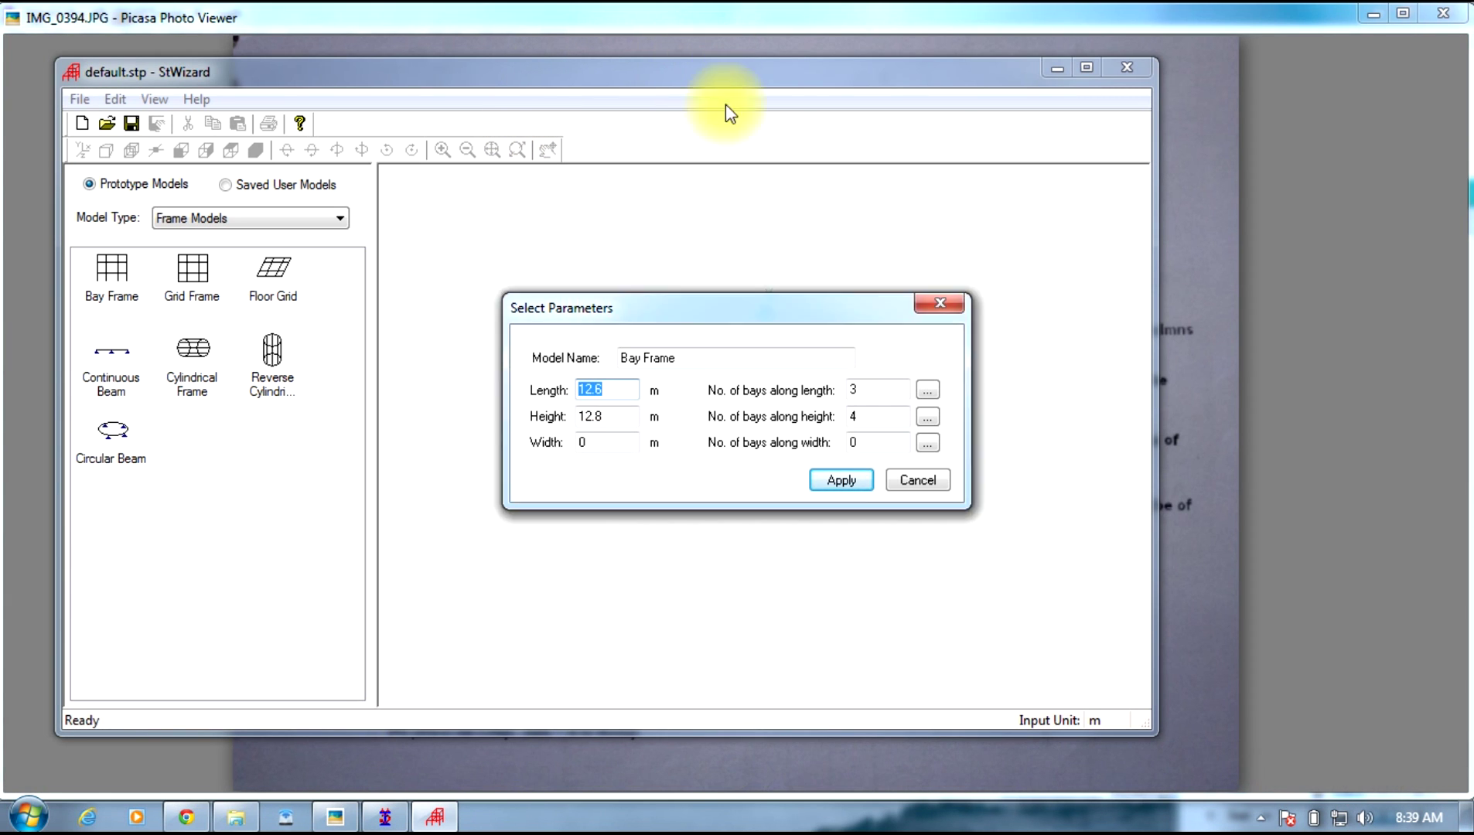
click(918, 479)
drag(790, 74, 908, 3)
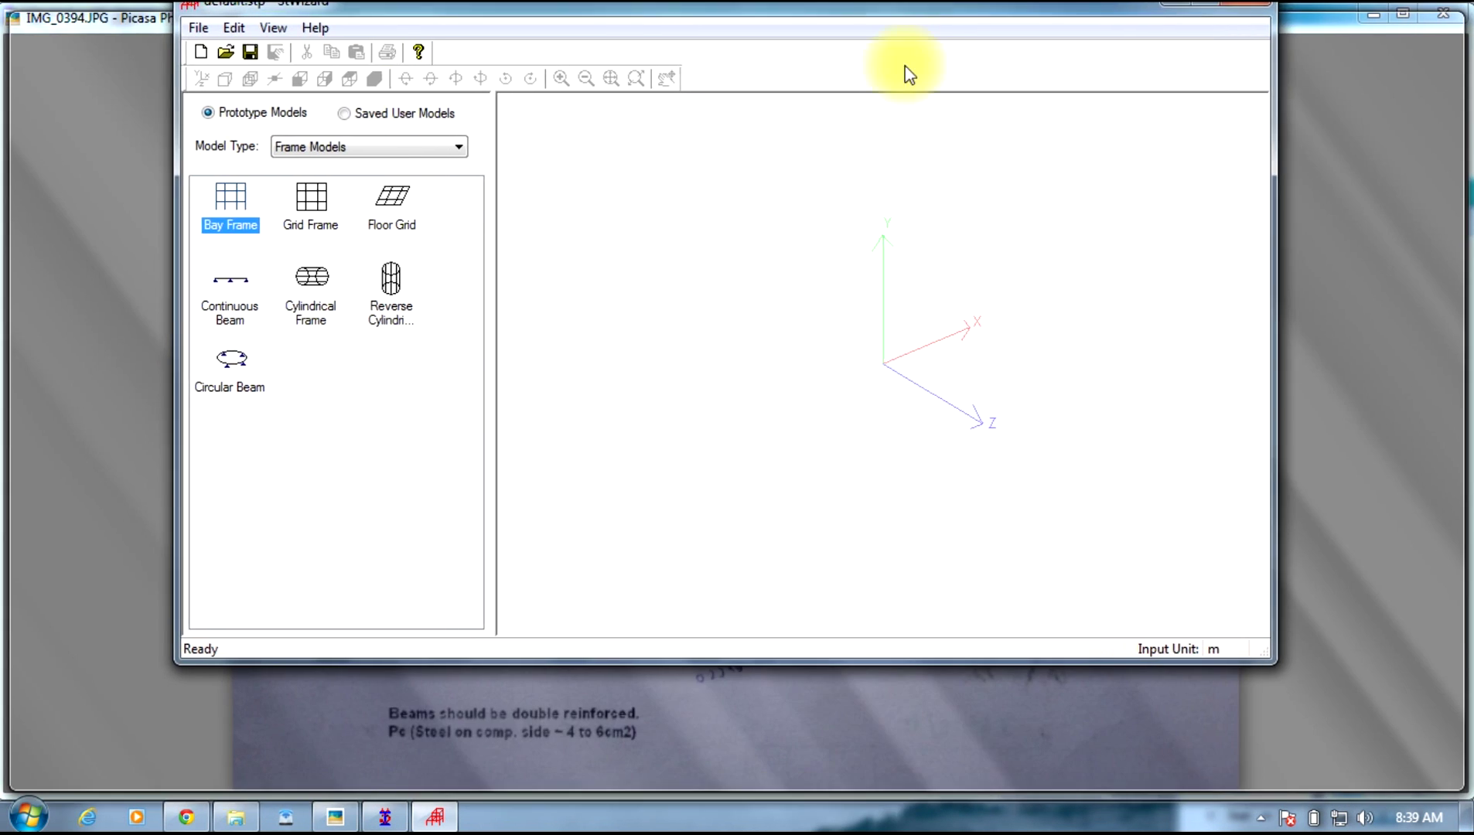
drag(909, 75, 862, 824)
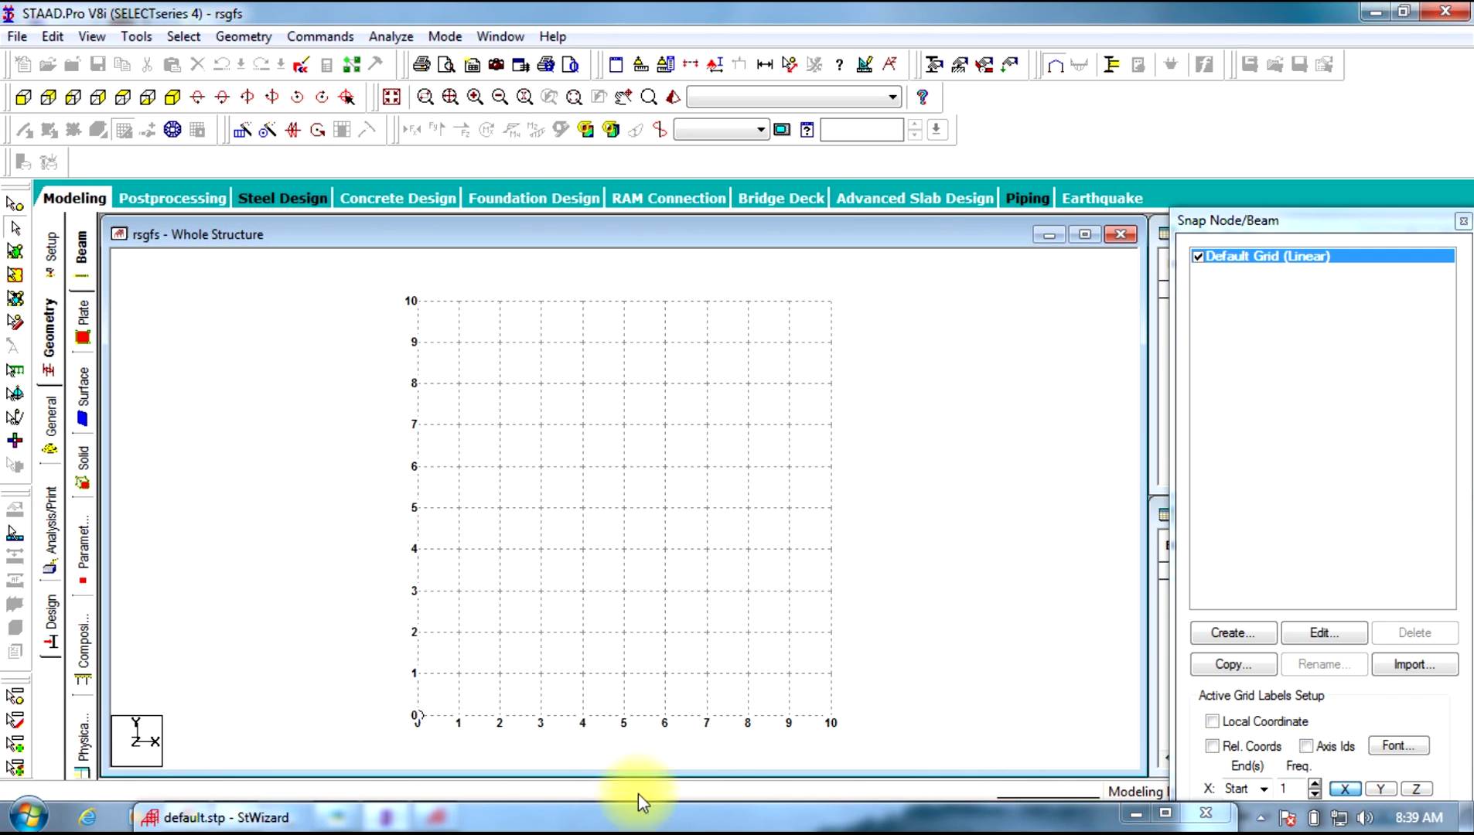
click(325, 816)
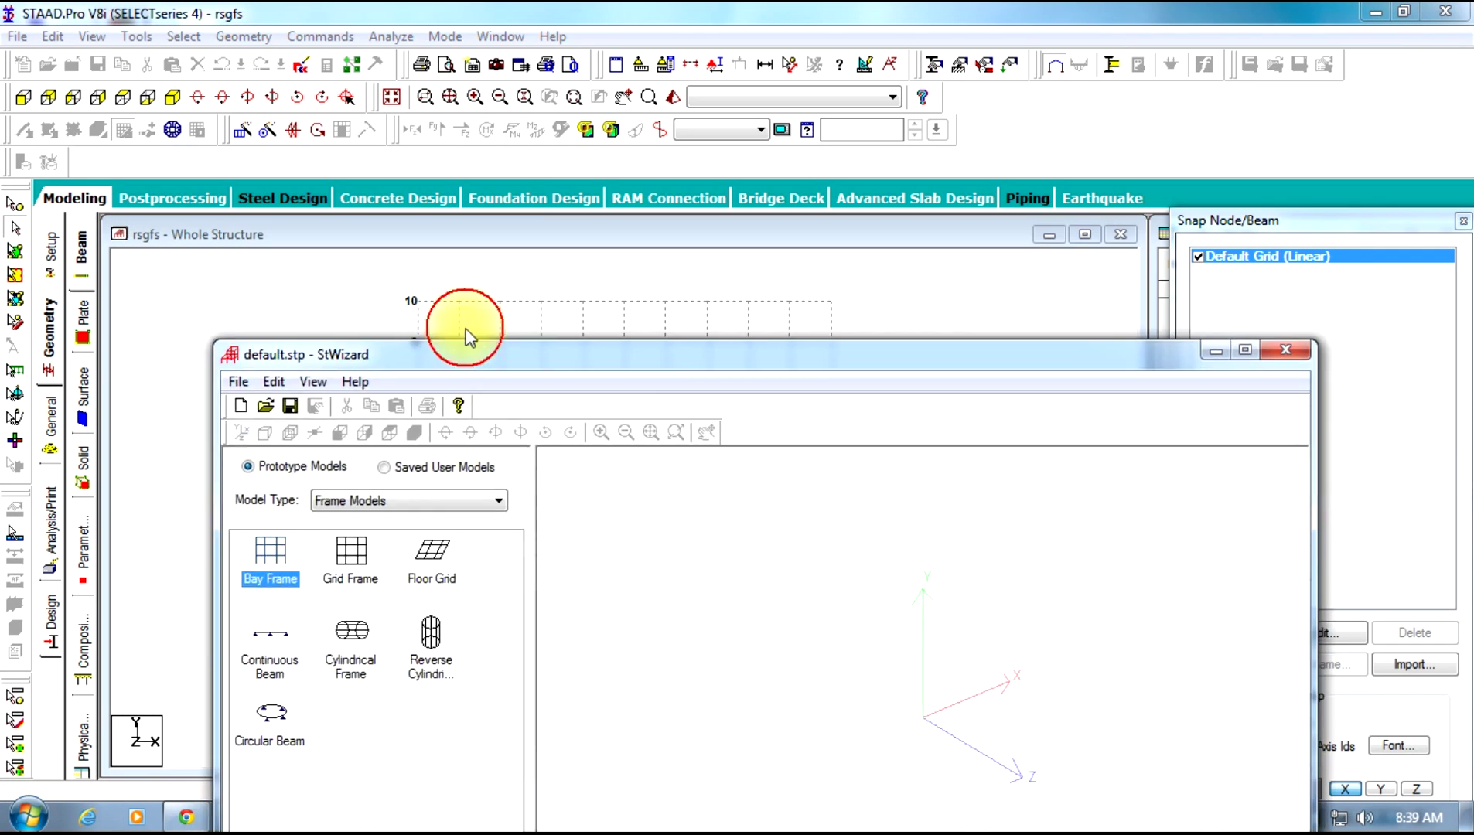
drag(471, 345, 415, 69)
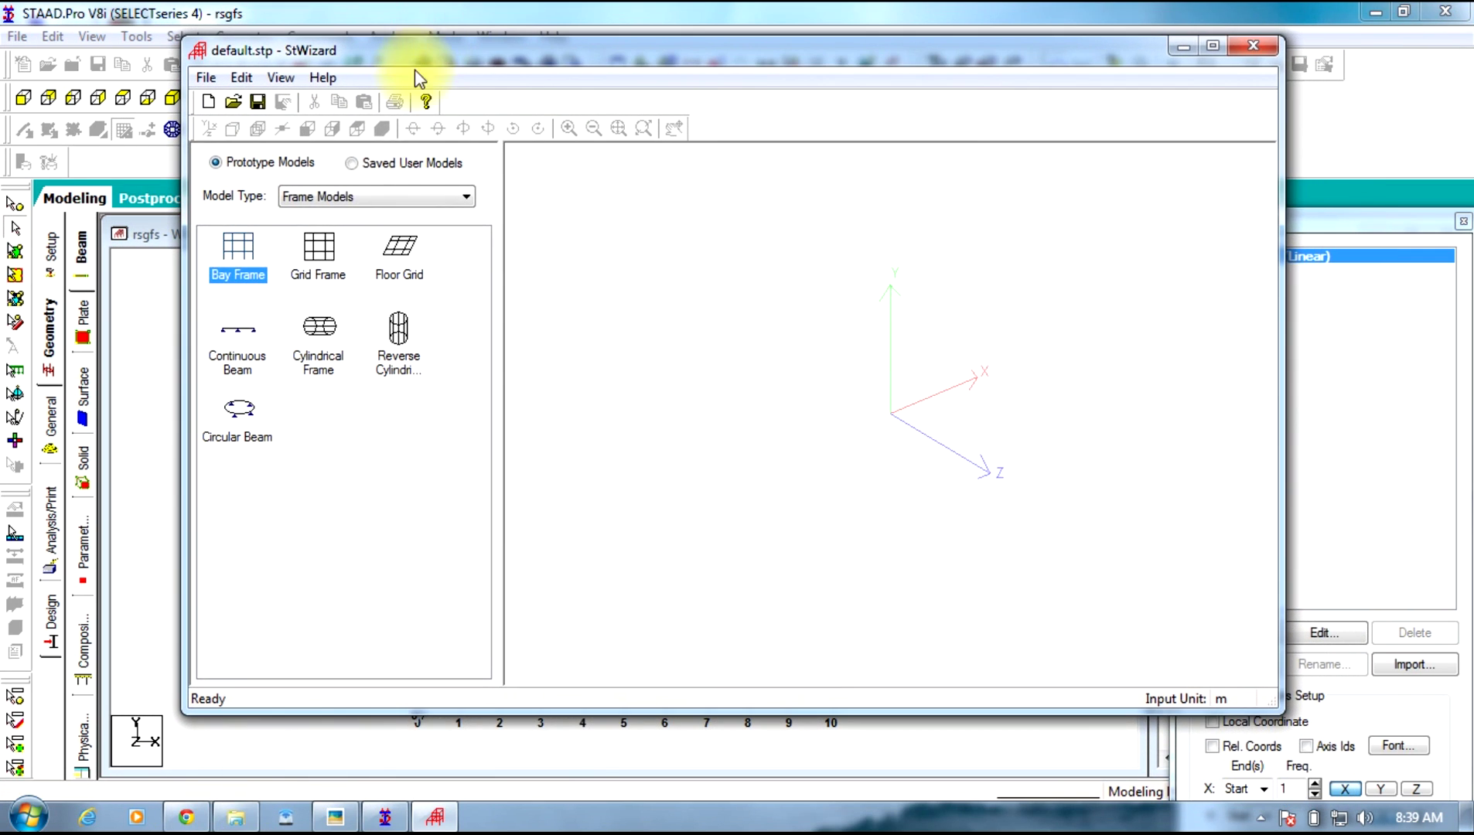
Generate a Bay Frame 12.6 m long and 12.8 m high, with 3 bays along the length, 4 along the height and zero width
double_click(236, 249)
click(541, 385)
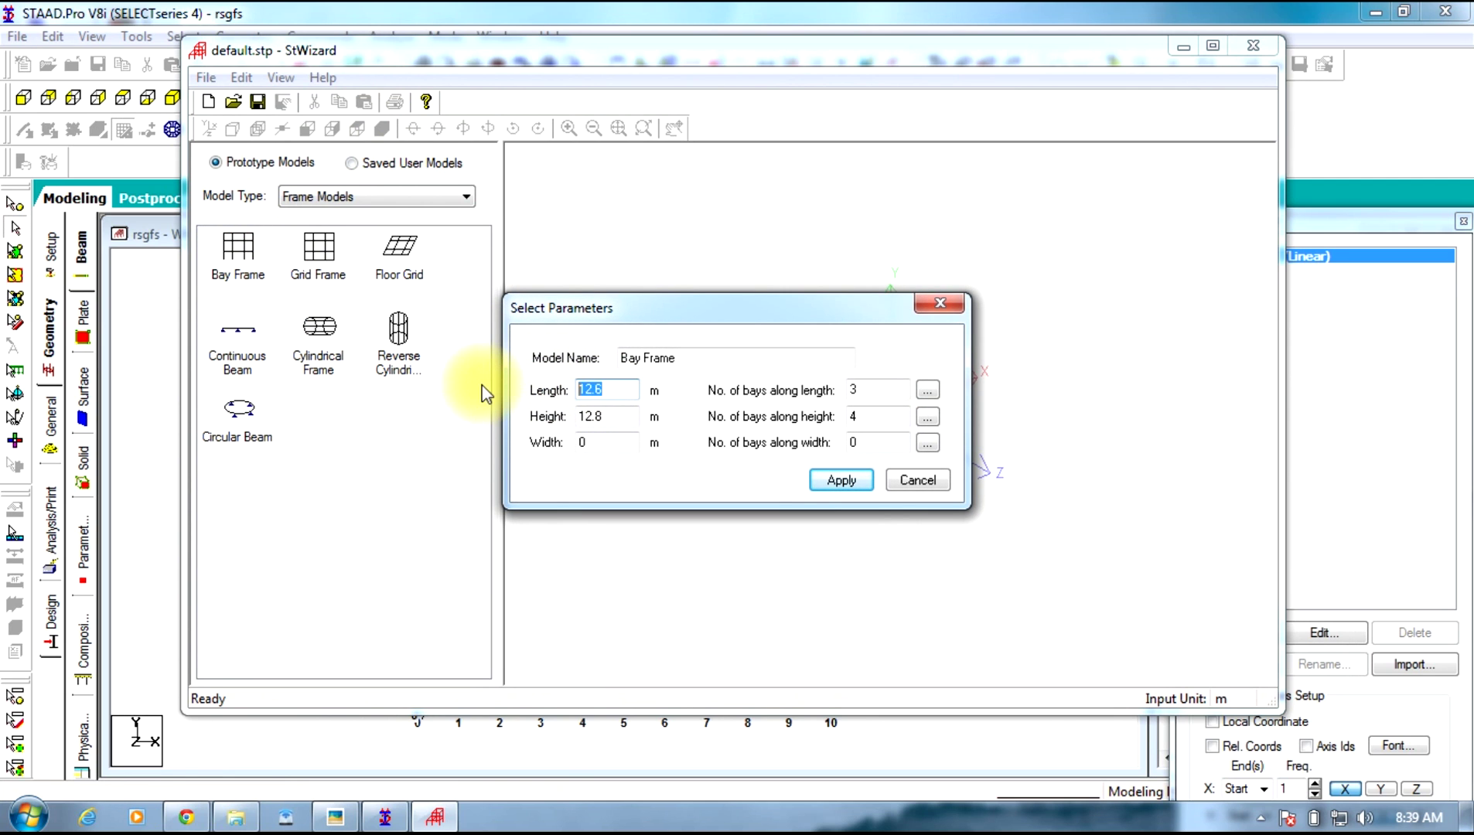
click(605, 391)
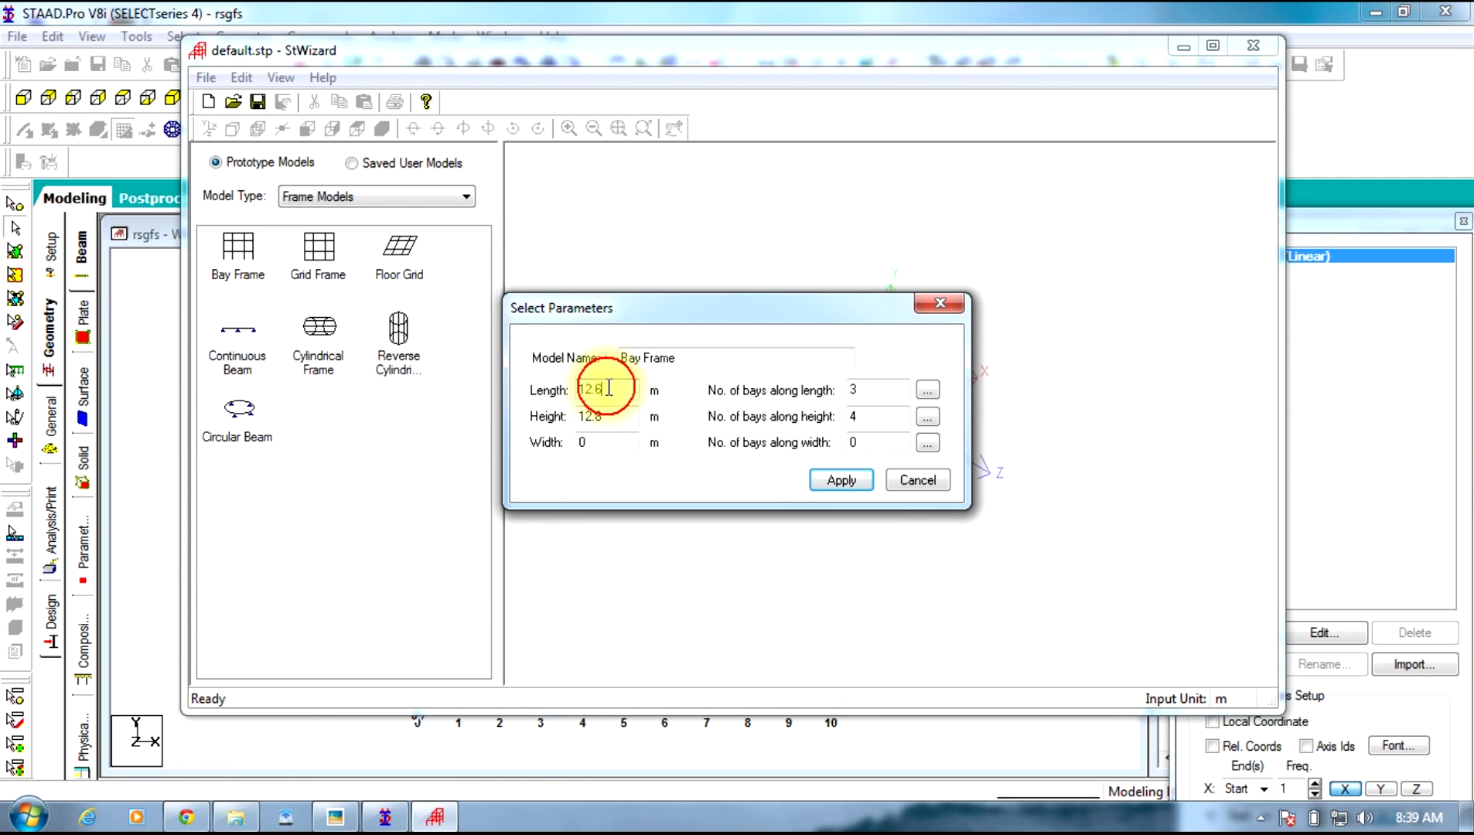
click(868, 388)
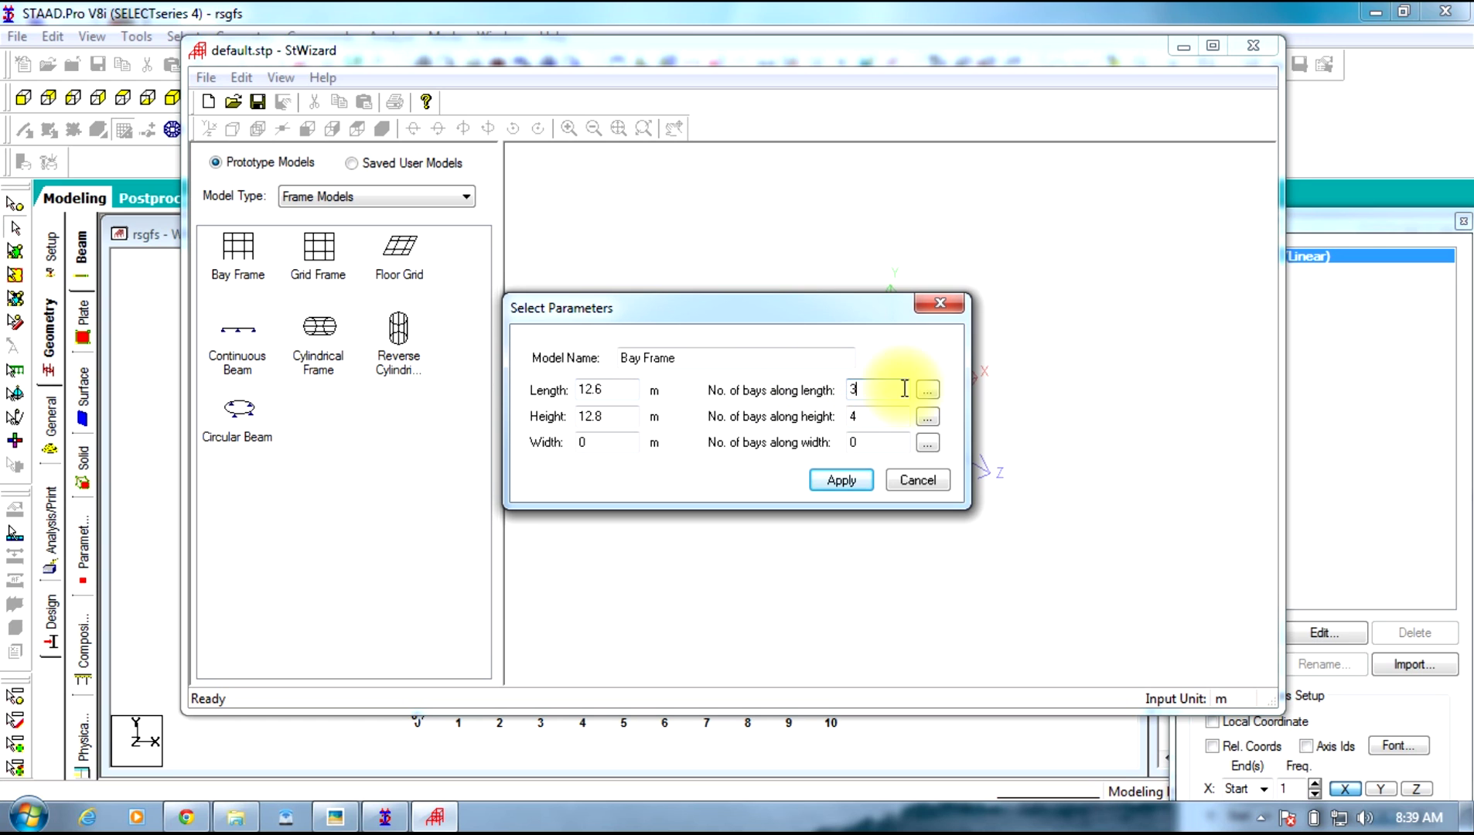
click(945, 389)
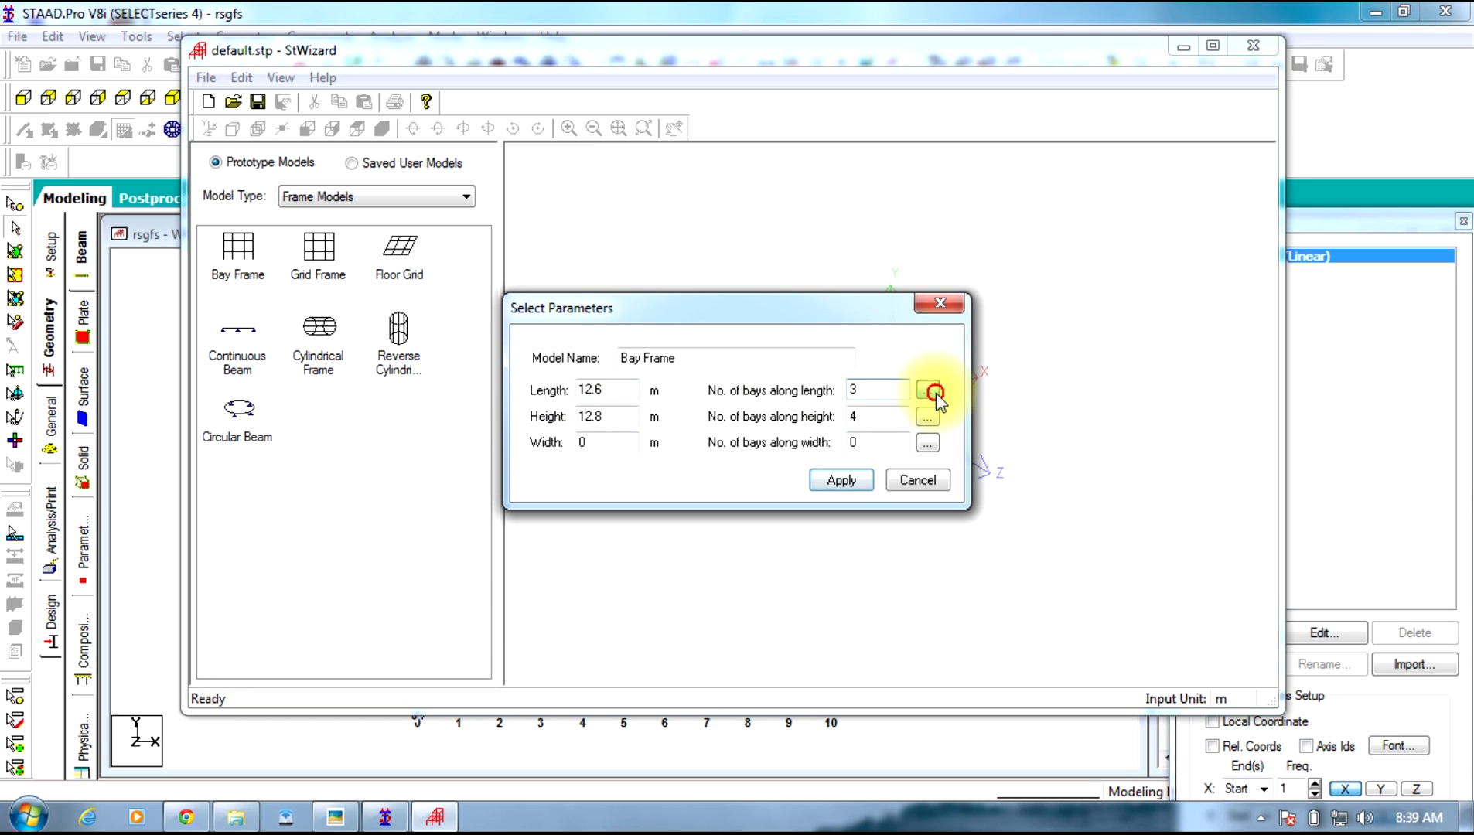
click(872, 261)
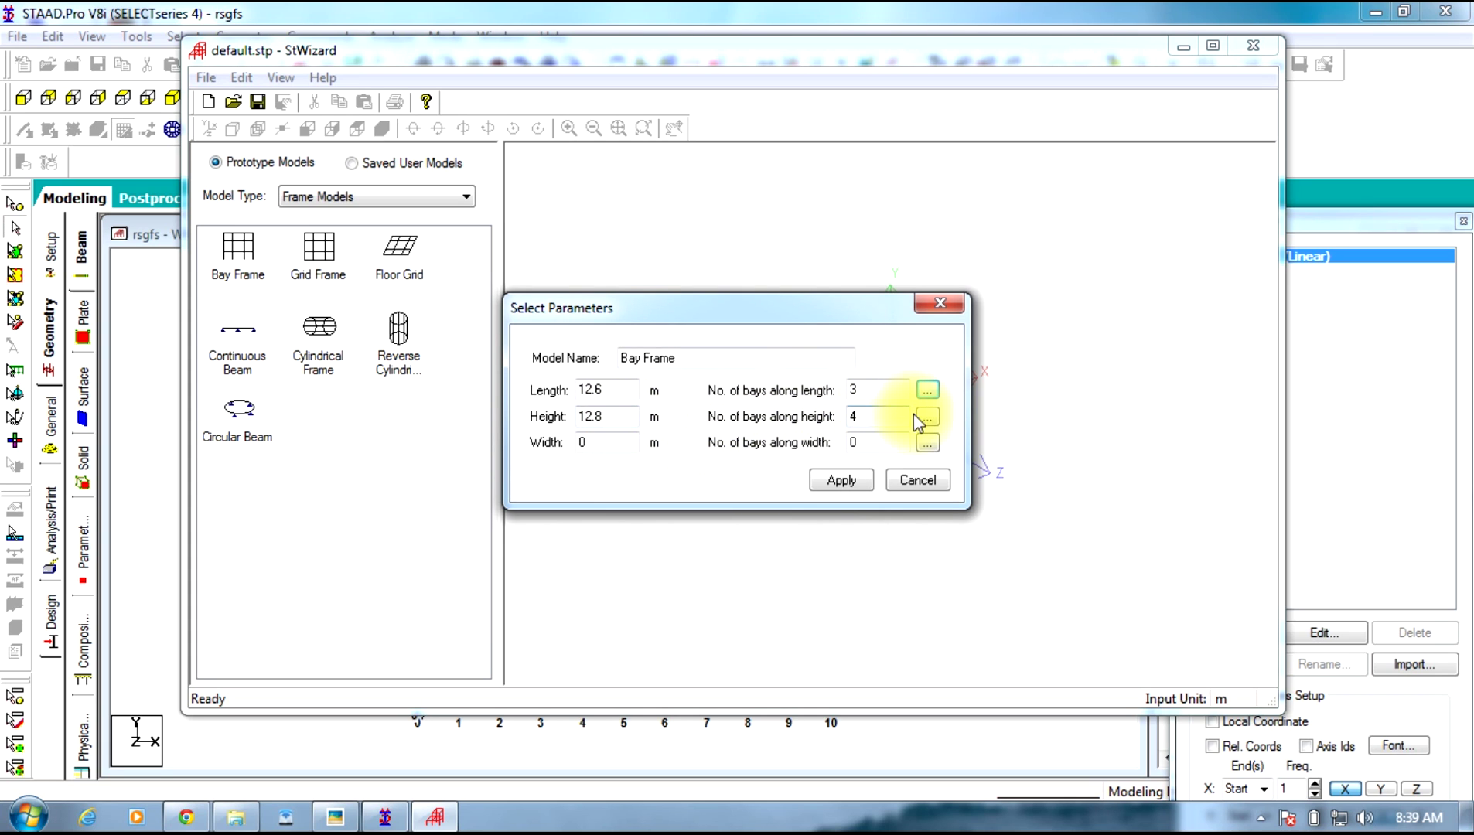
click(840, 483)
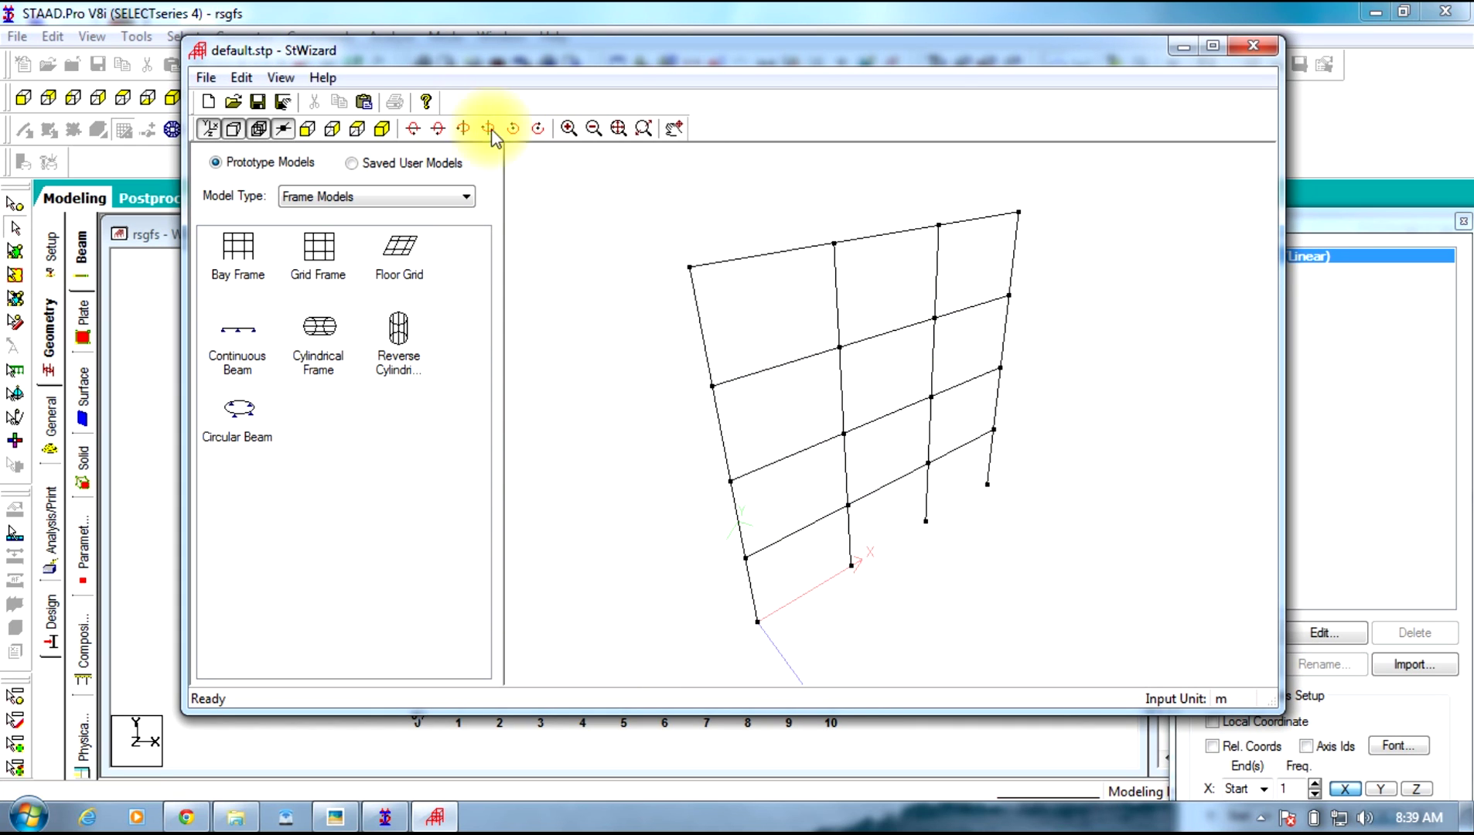
Transfer the bay frame into the STAAD.Pro model with zero X, Y and Z offsets and hide the snap grid
click(365, 106)
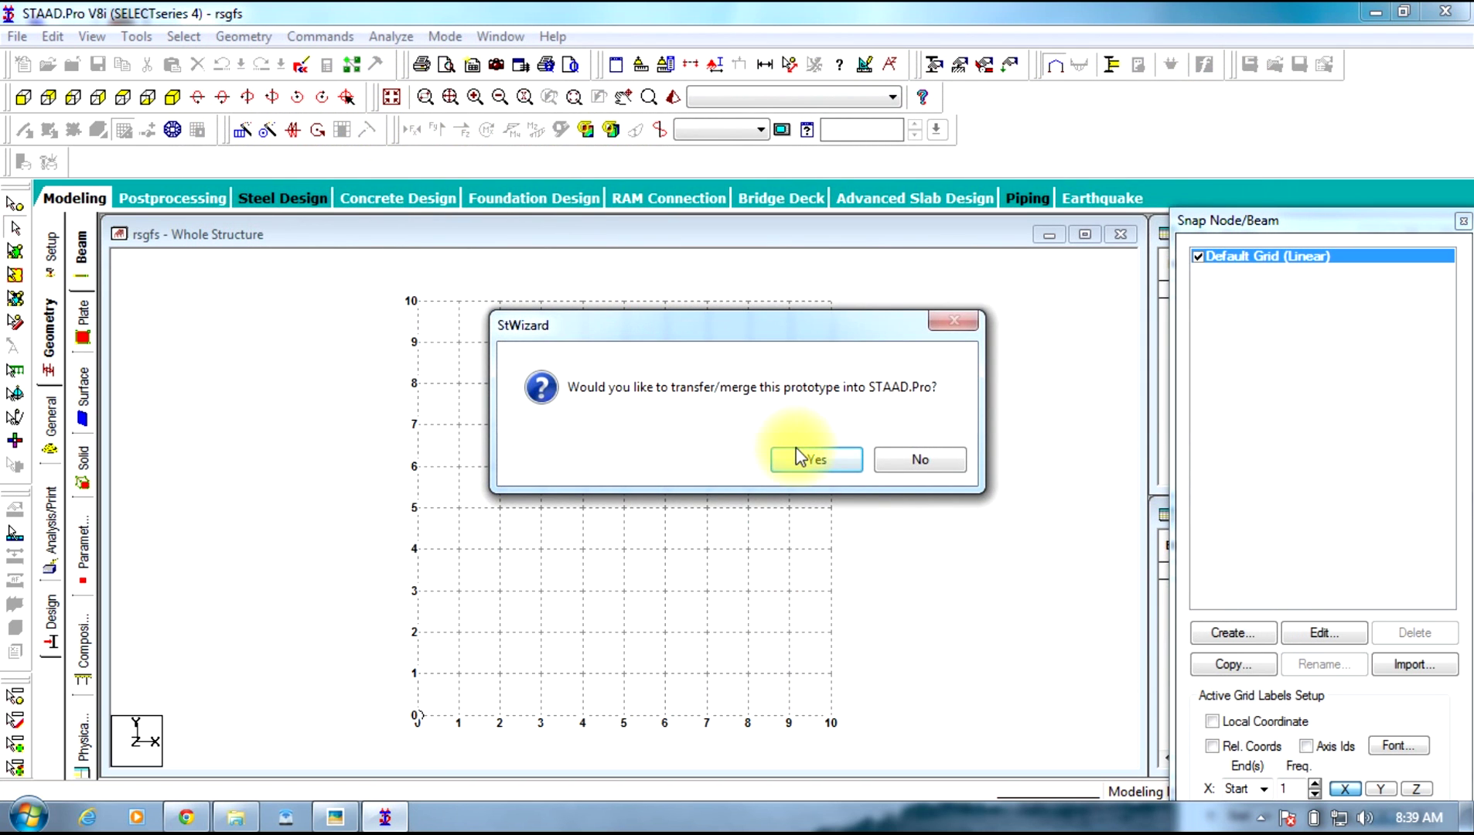
click(797, 467)
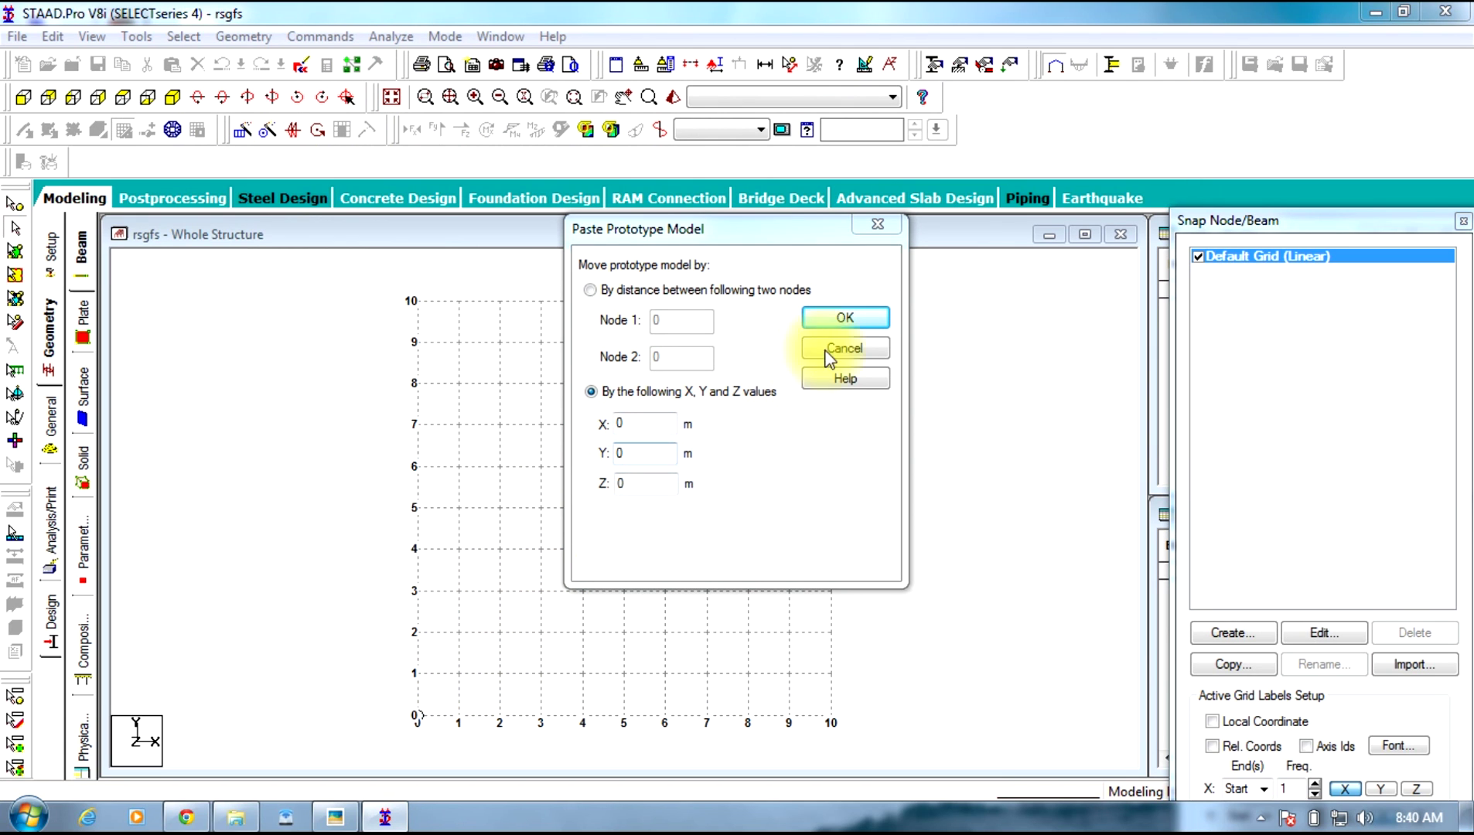
click(846, 320)
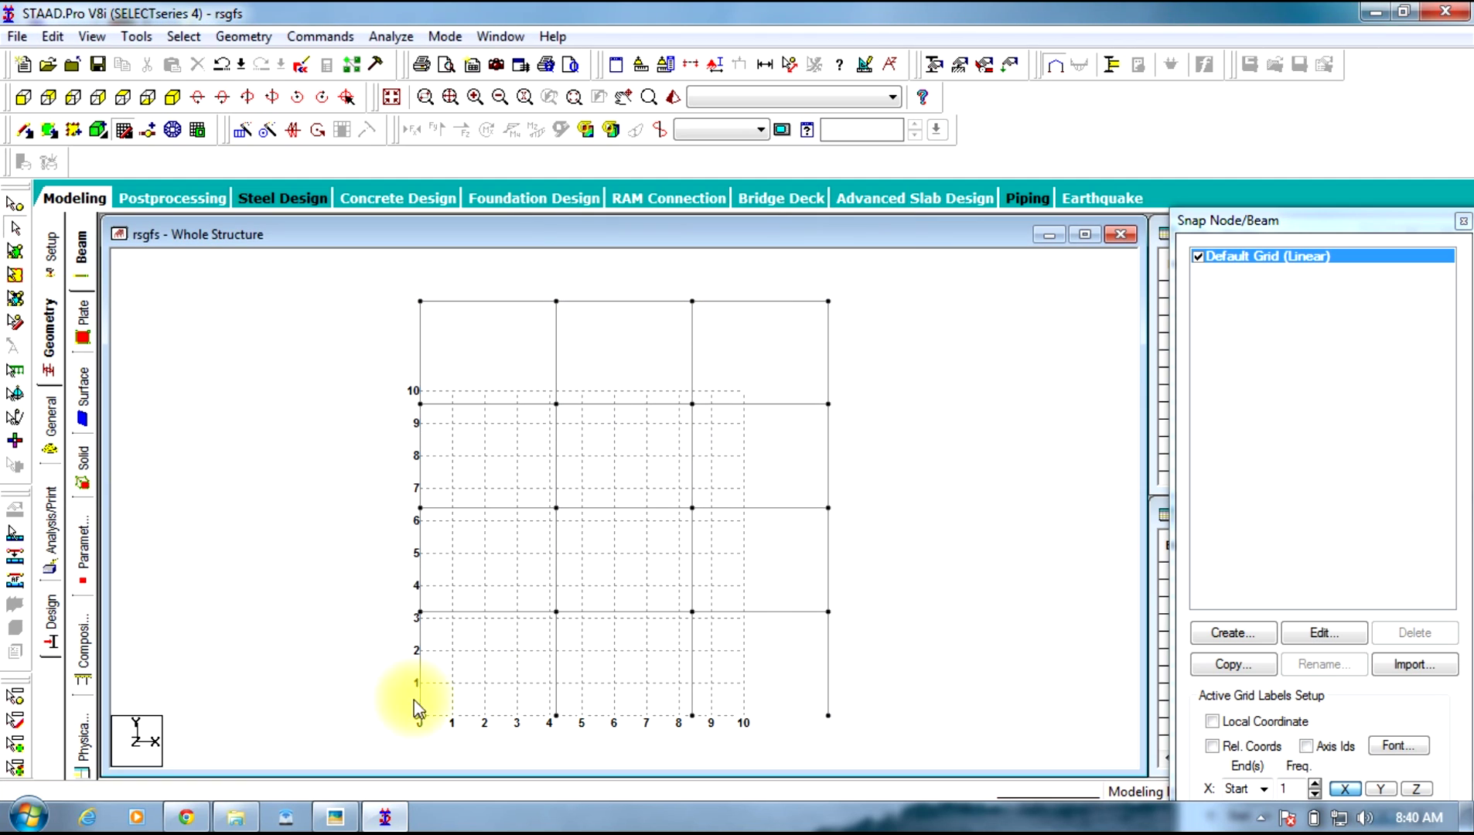
click(126, 130)
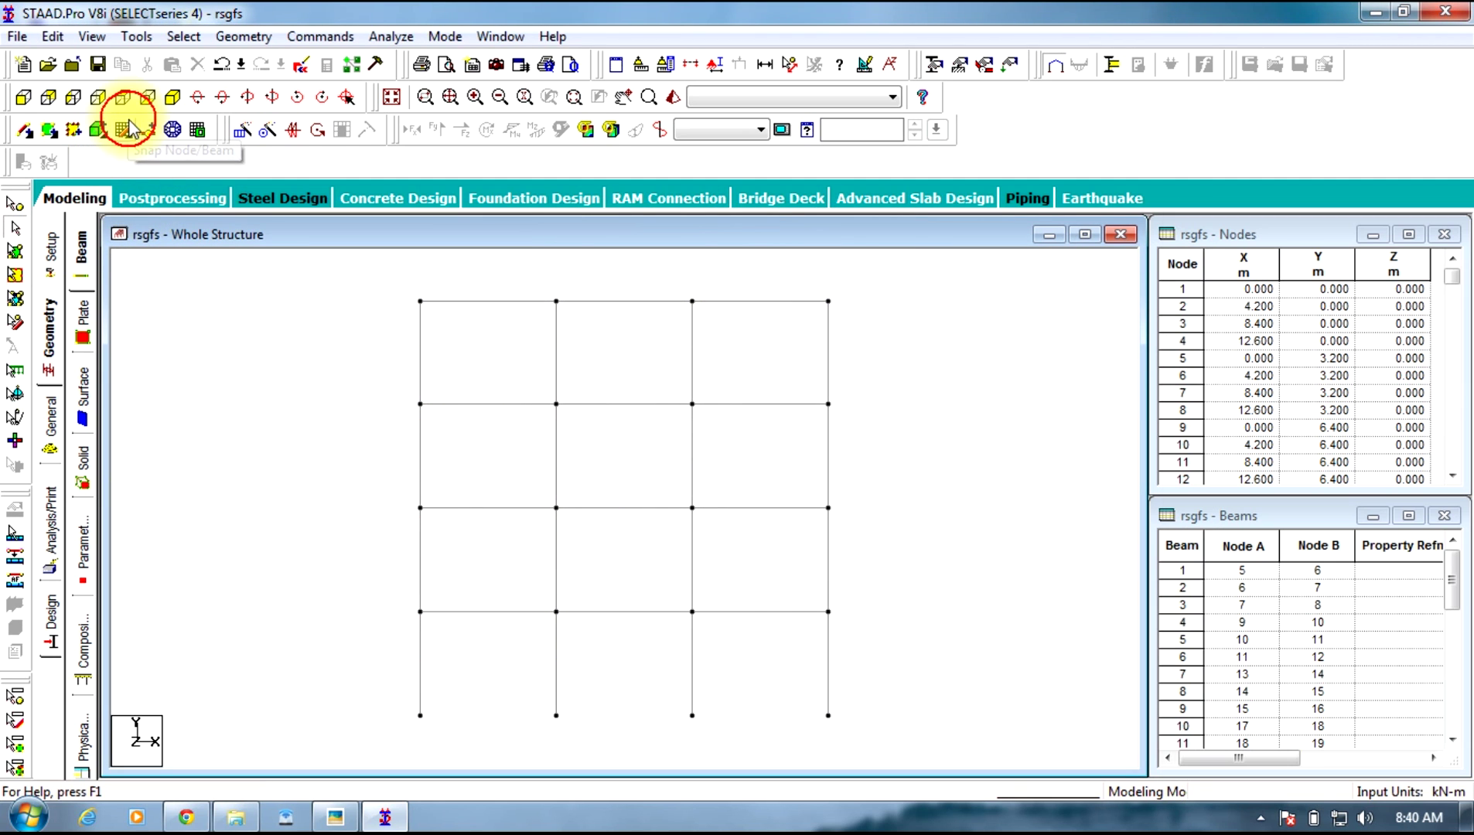
click(246, 360)
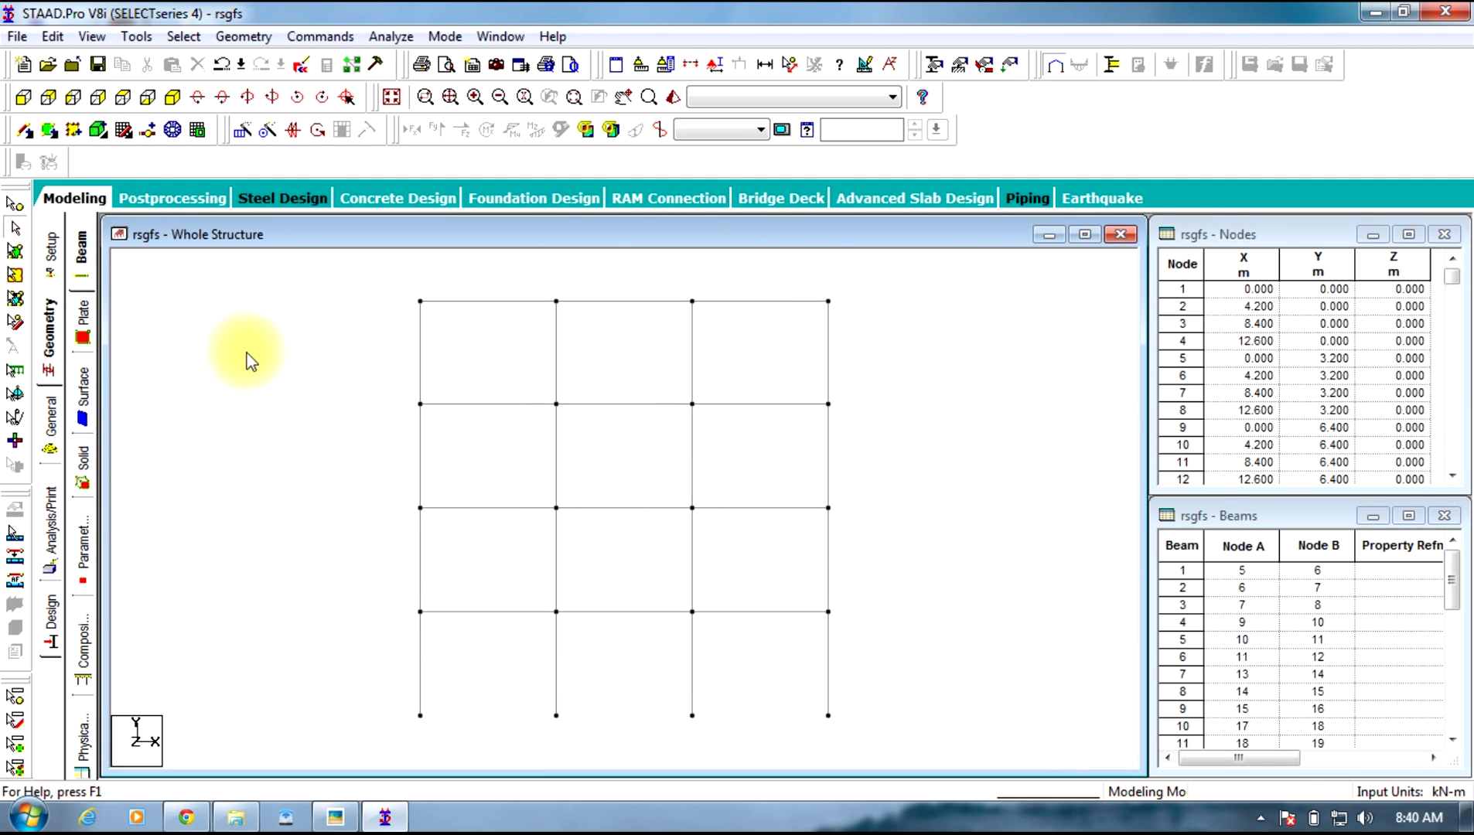
Define a rectangular concrete member section with YD 0.35 m and ZD 0.23 m
click(53, 418)
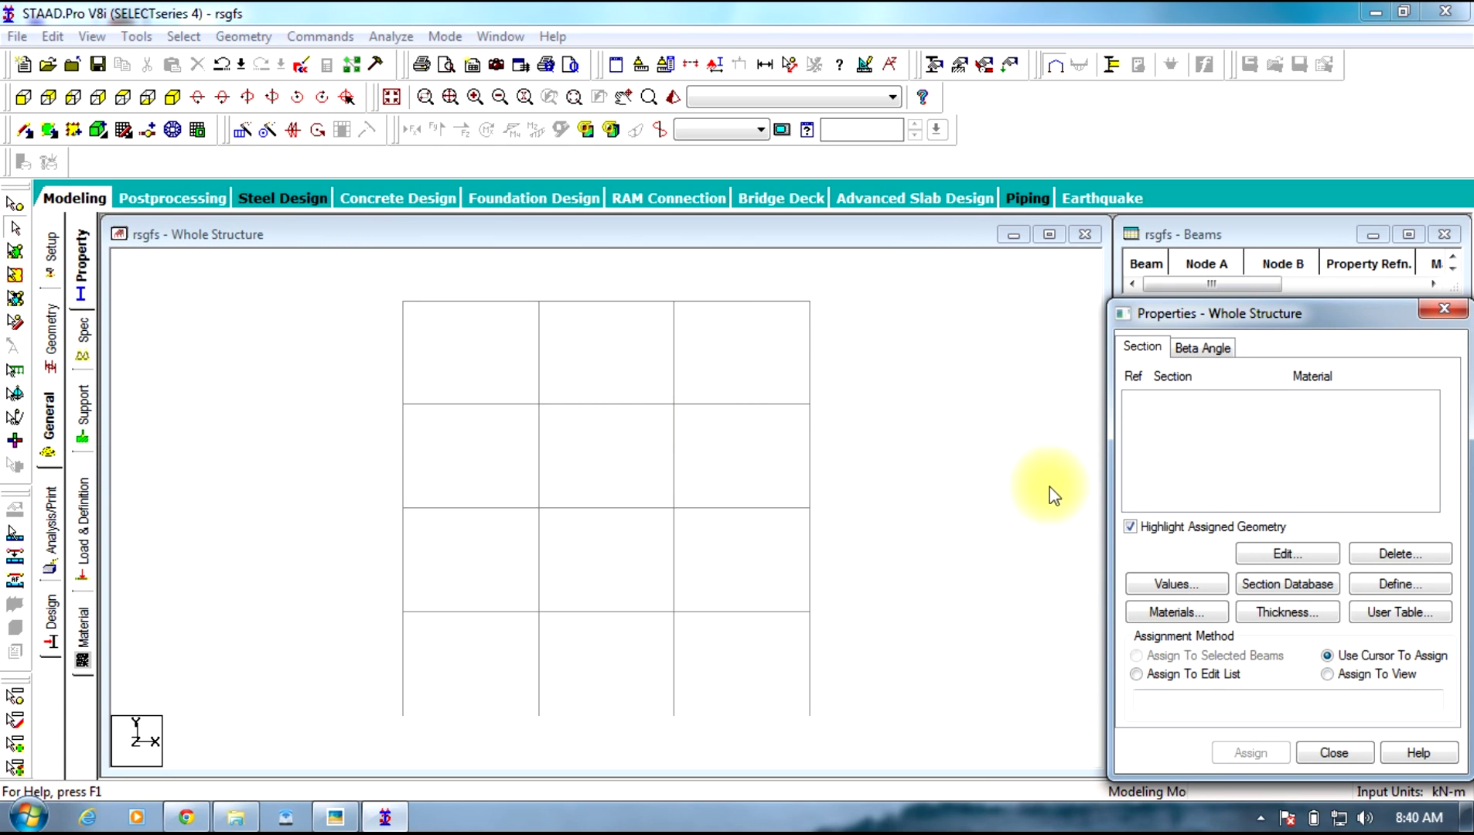
click(1381, 584)
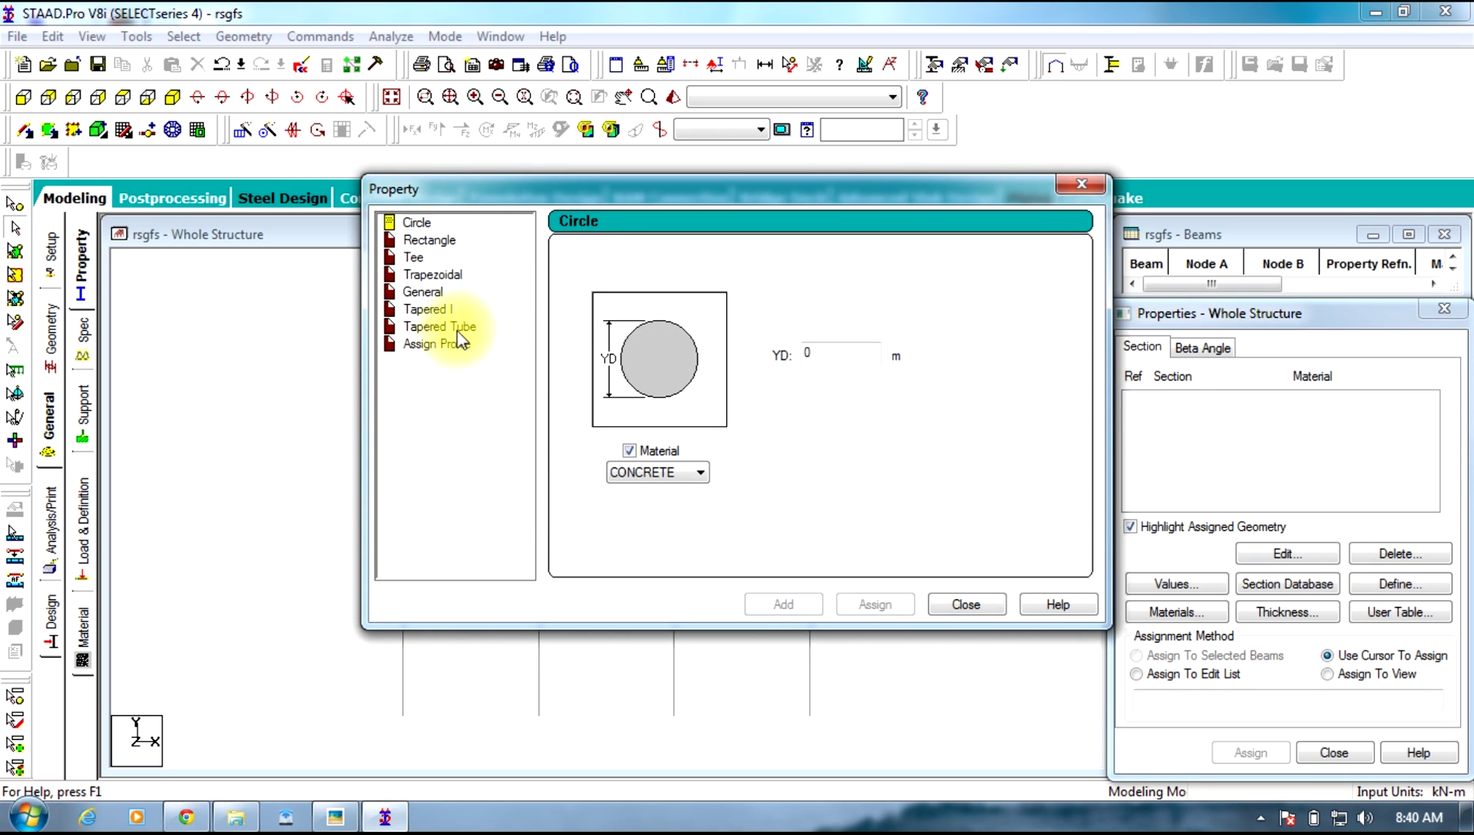
click(429, 240)
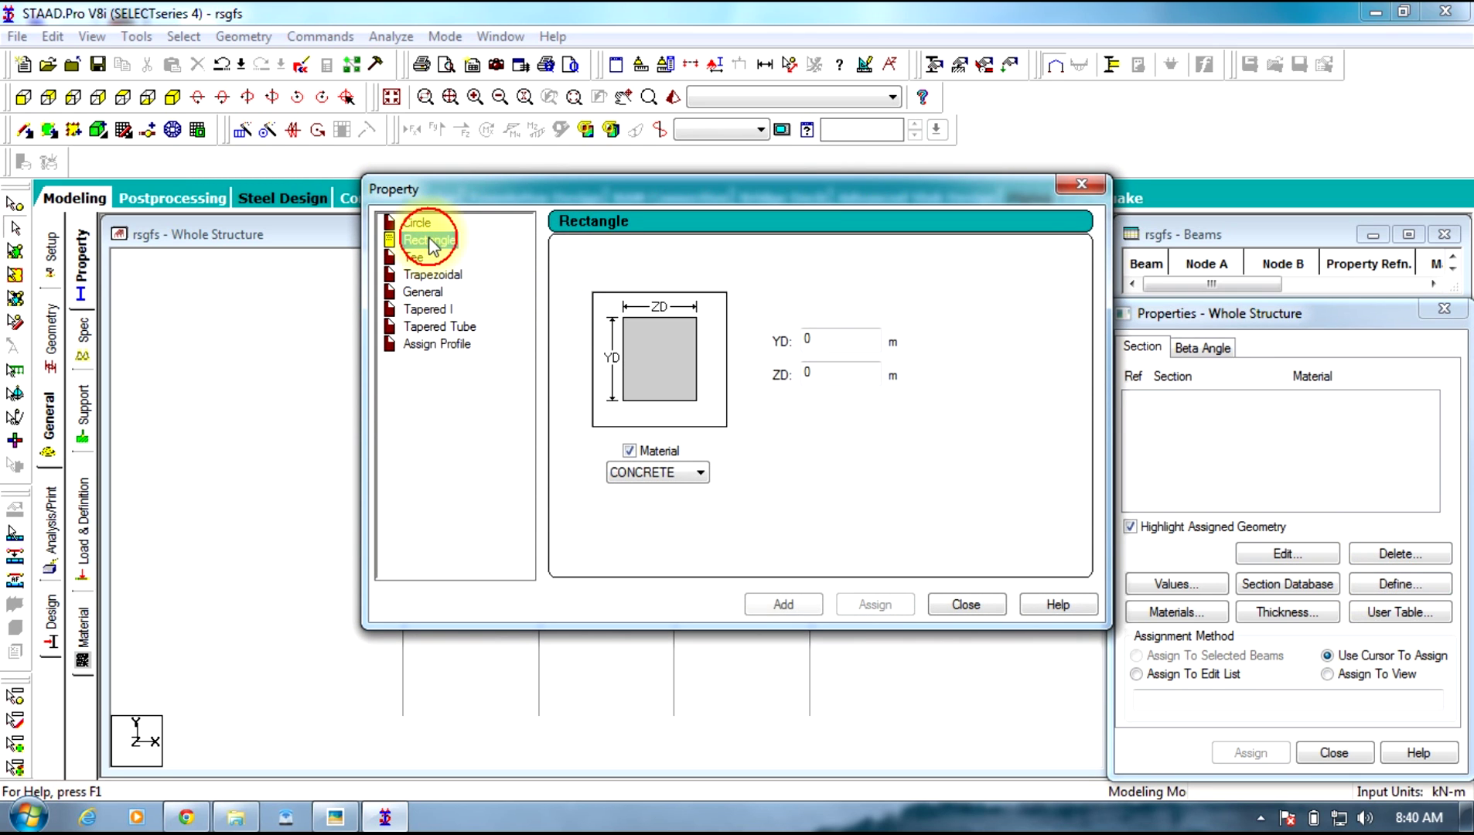
click(840, 337)
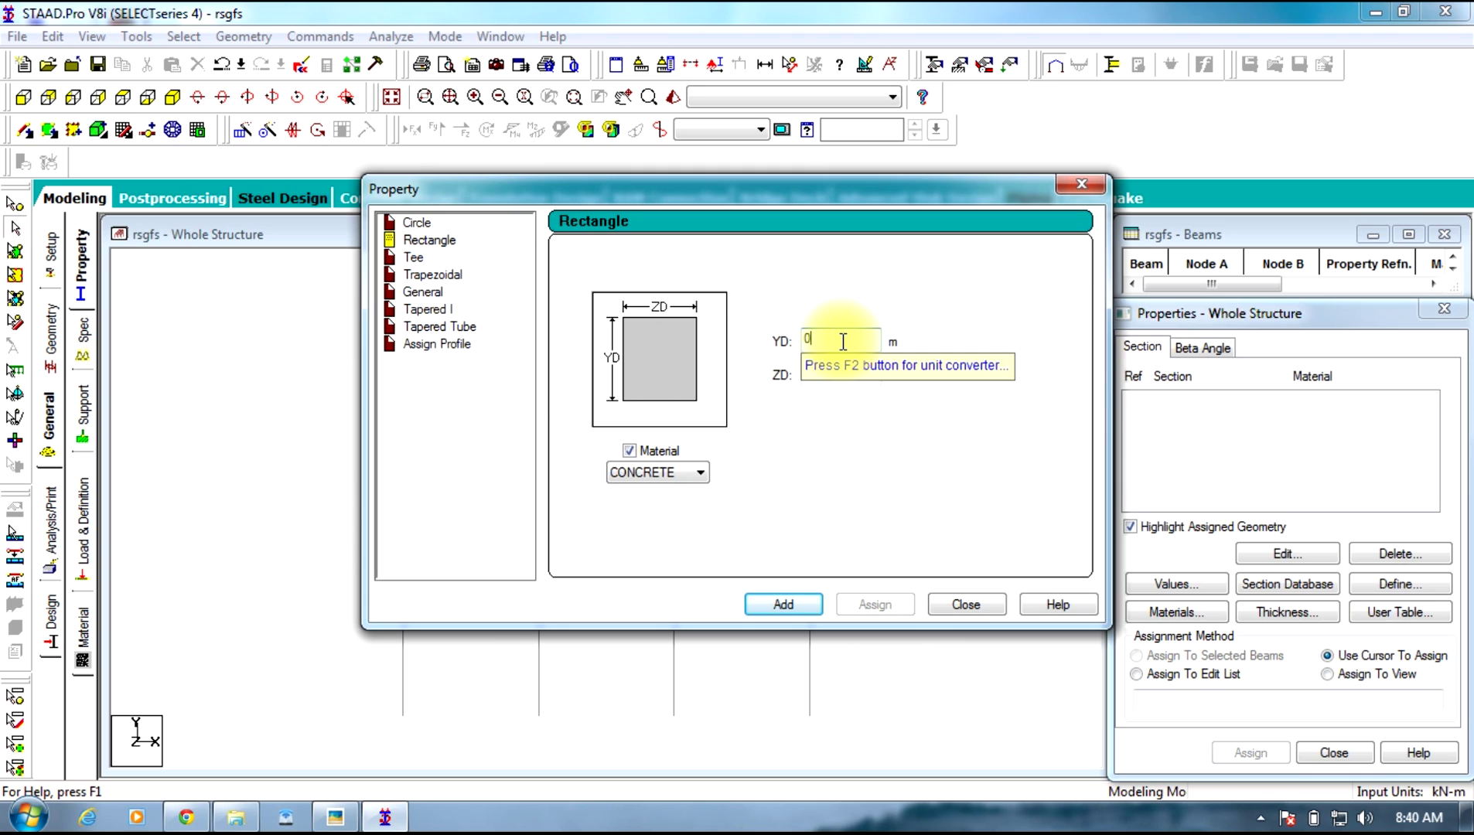
text(0.35)
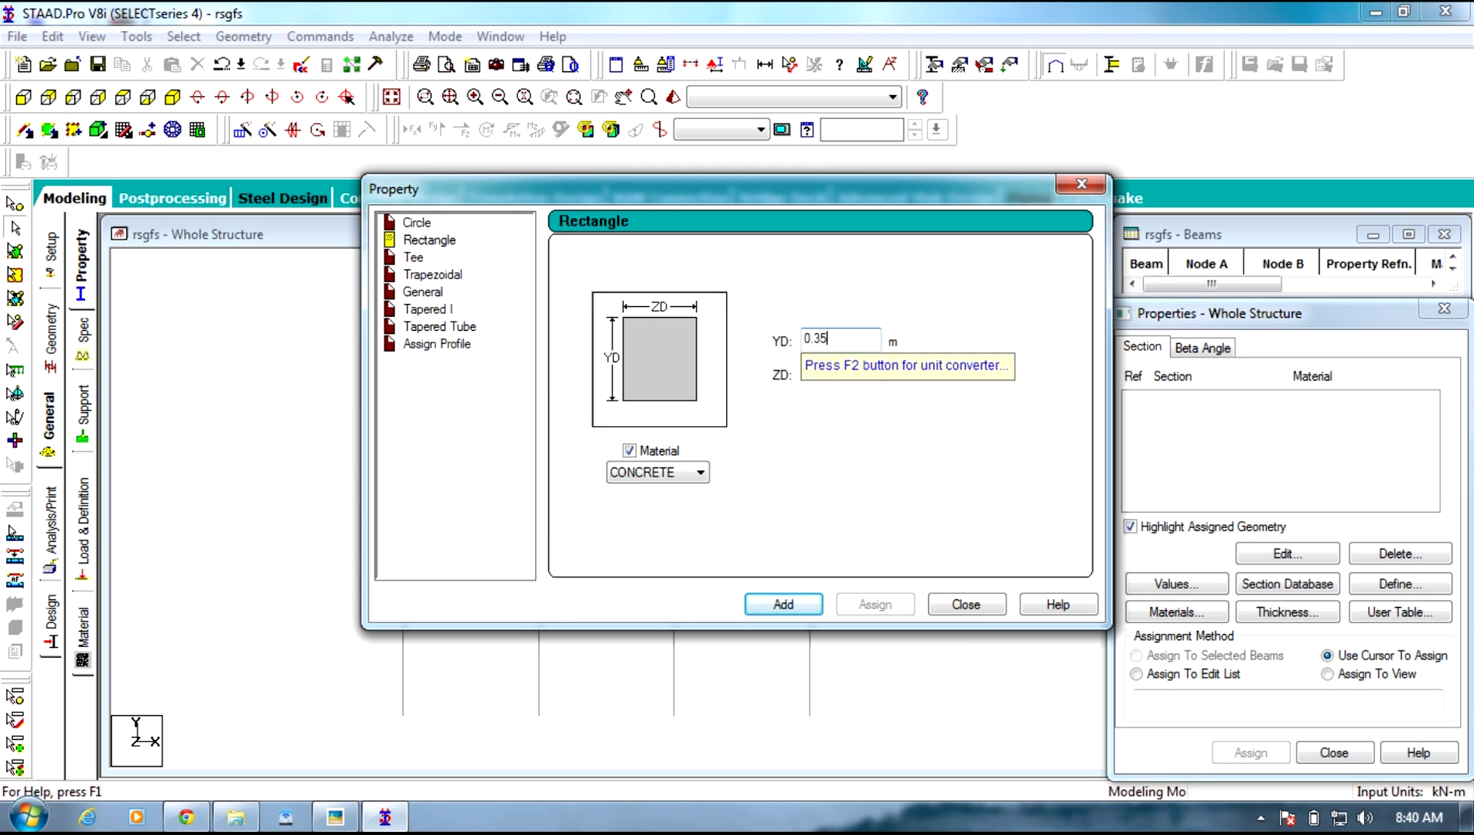
click(827, 374)
text(0)
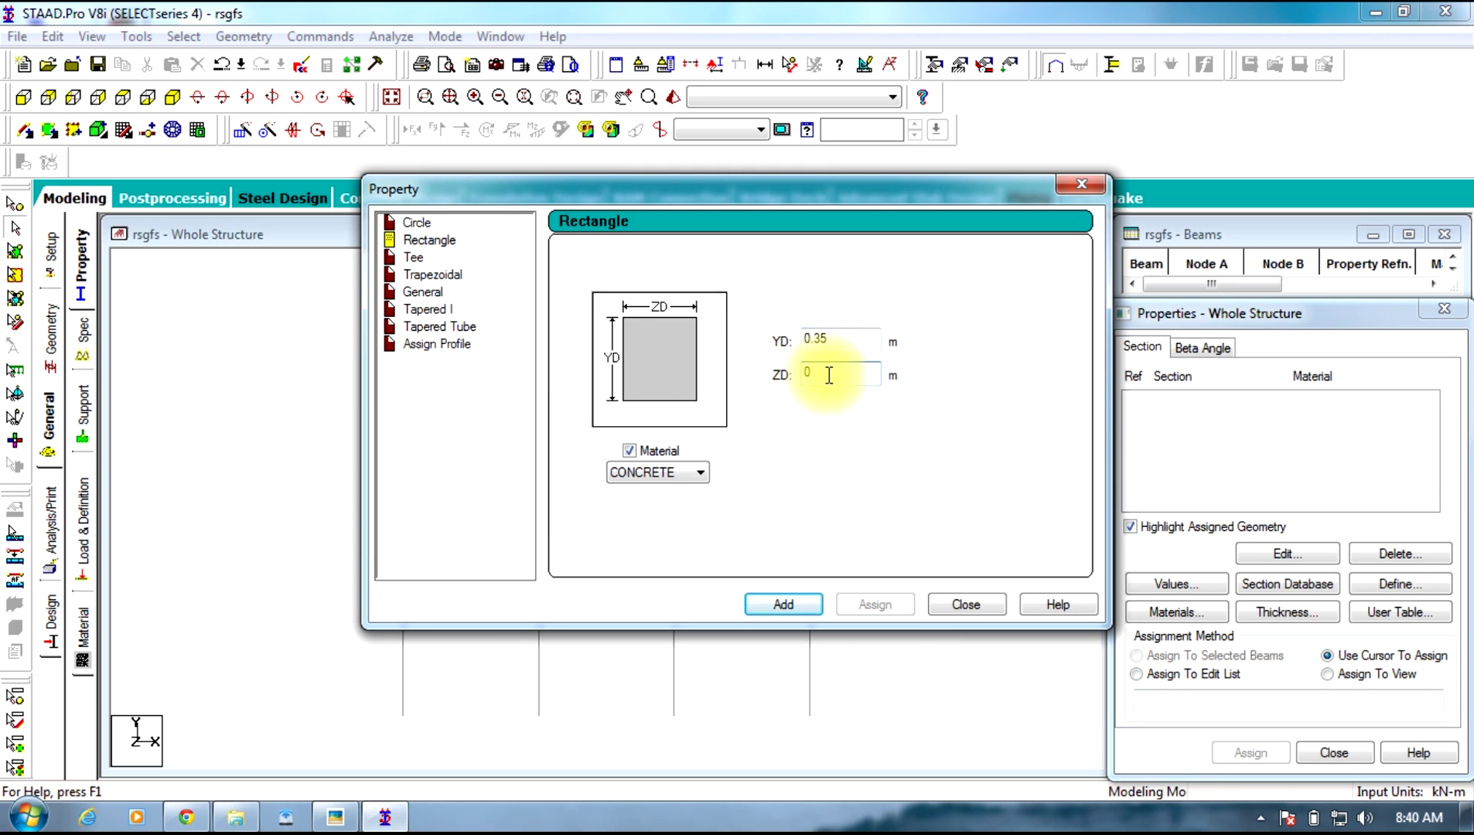
text(.23)
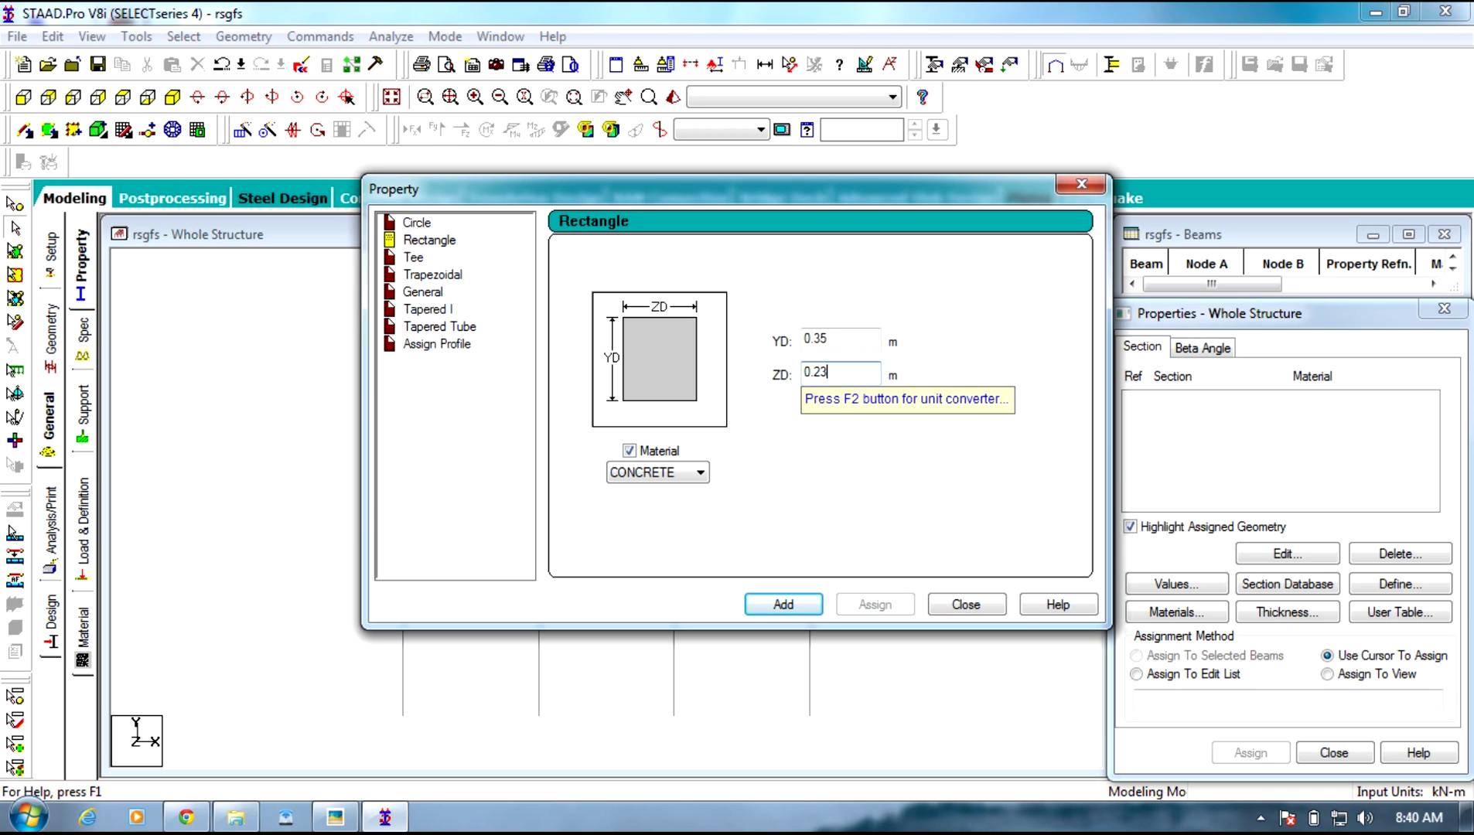
click(800, 609)
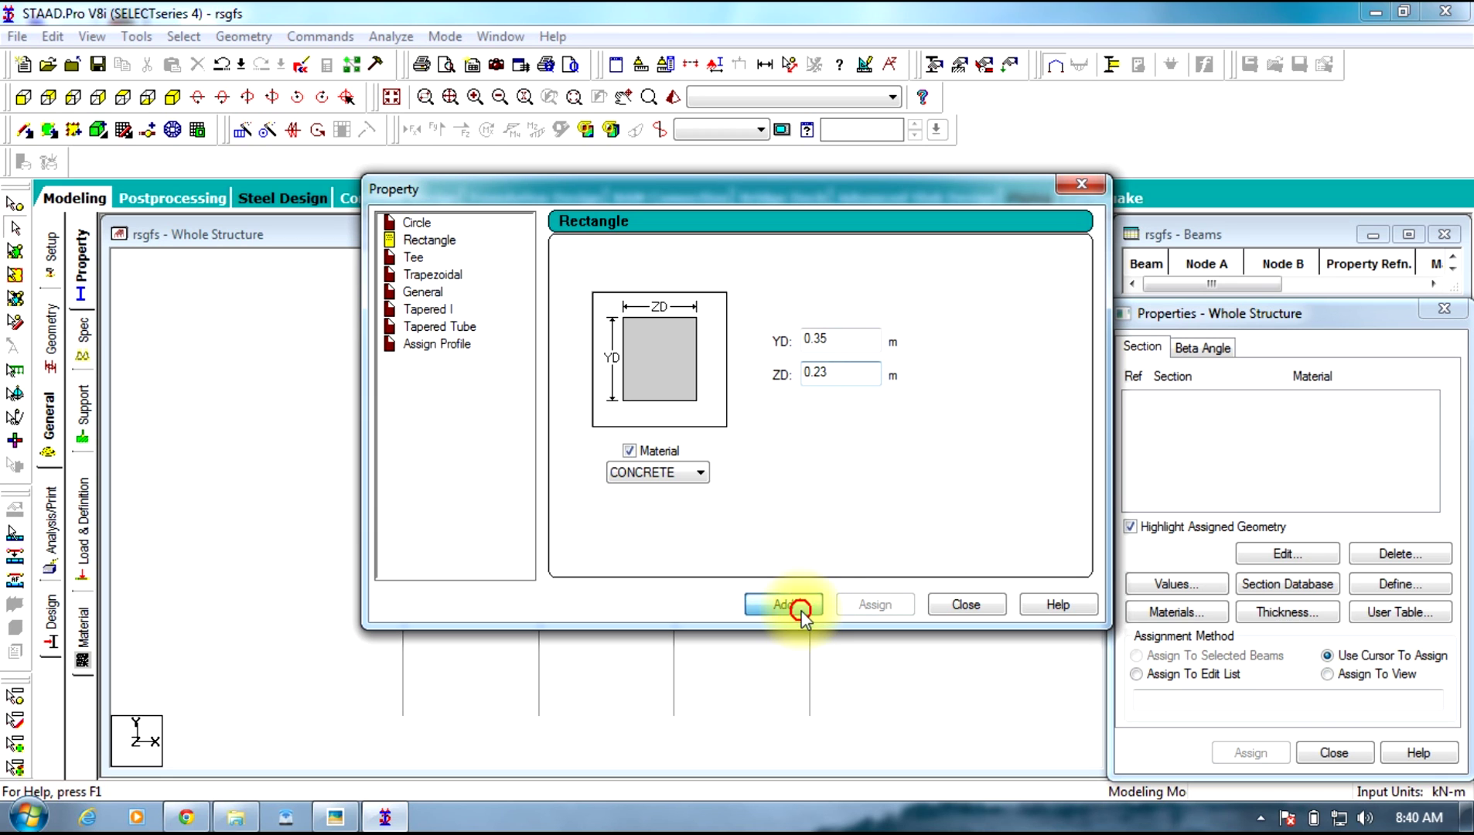
click(964, 607)
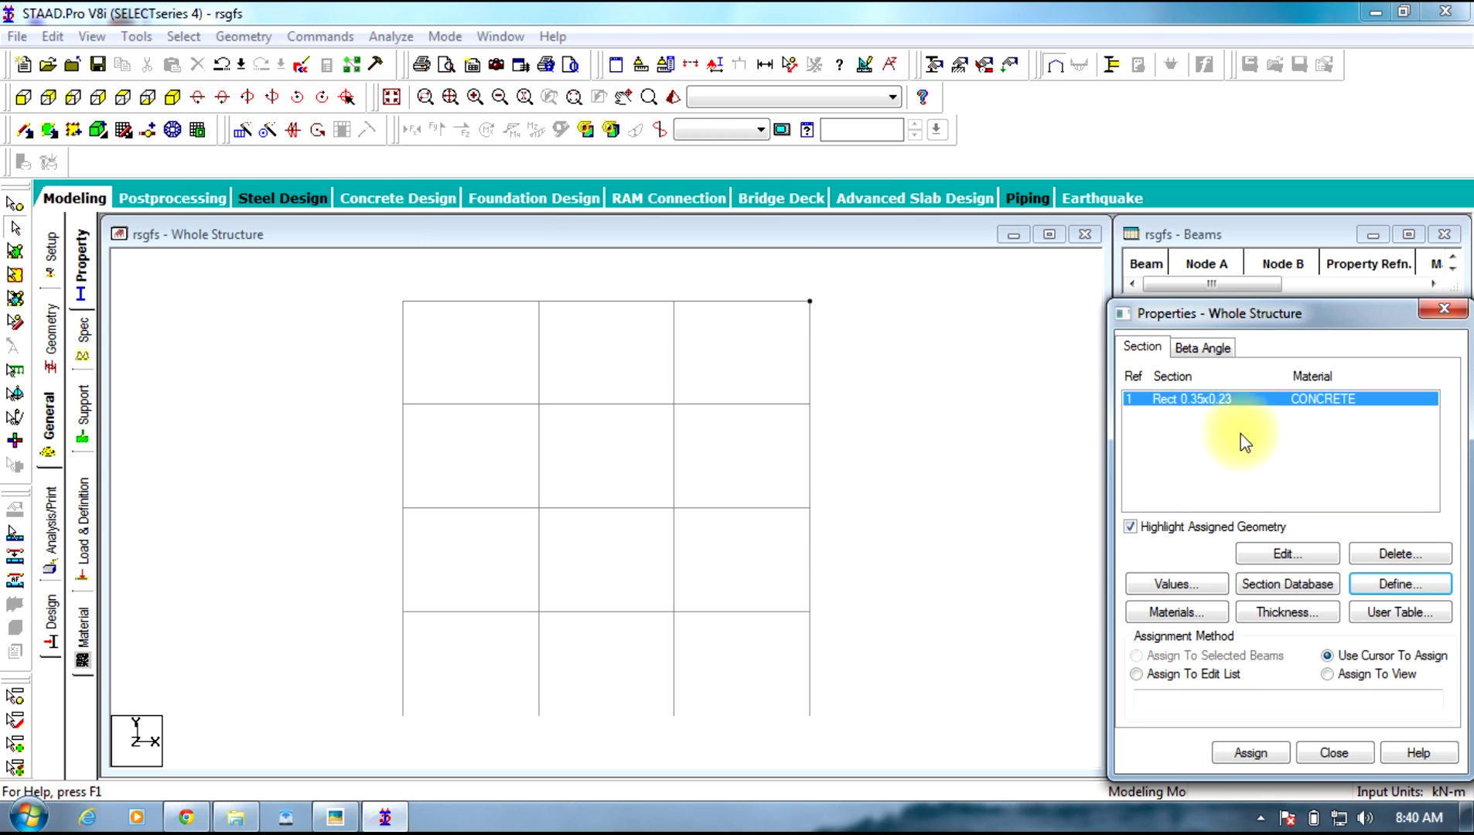
Assign the Rect 0.35x0.23 concrete section to all beams and columns of the frame as selected beams
click(890, 279)
key(ctrl+a)
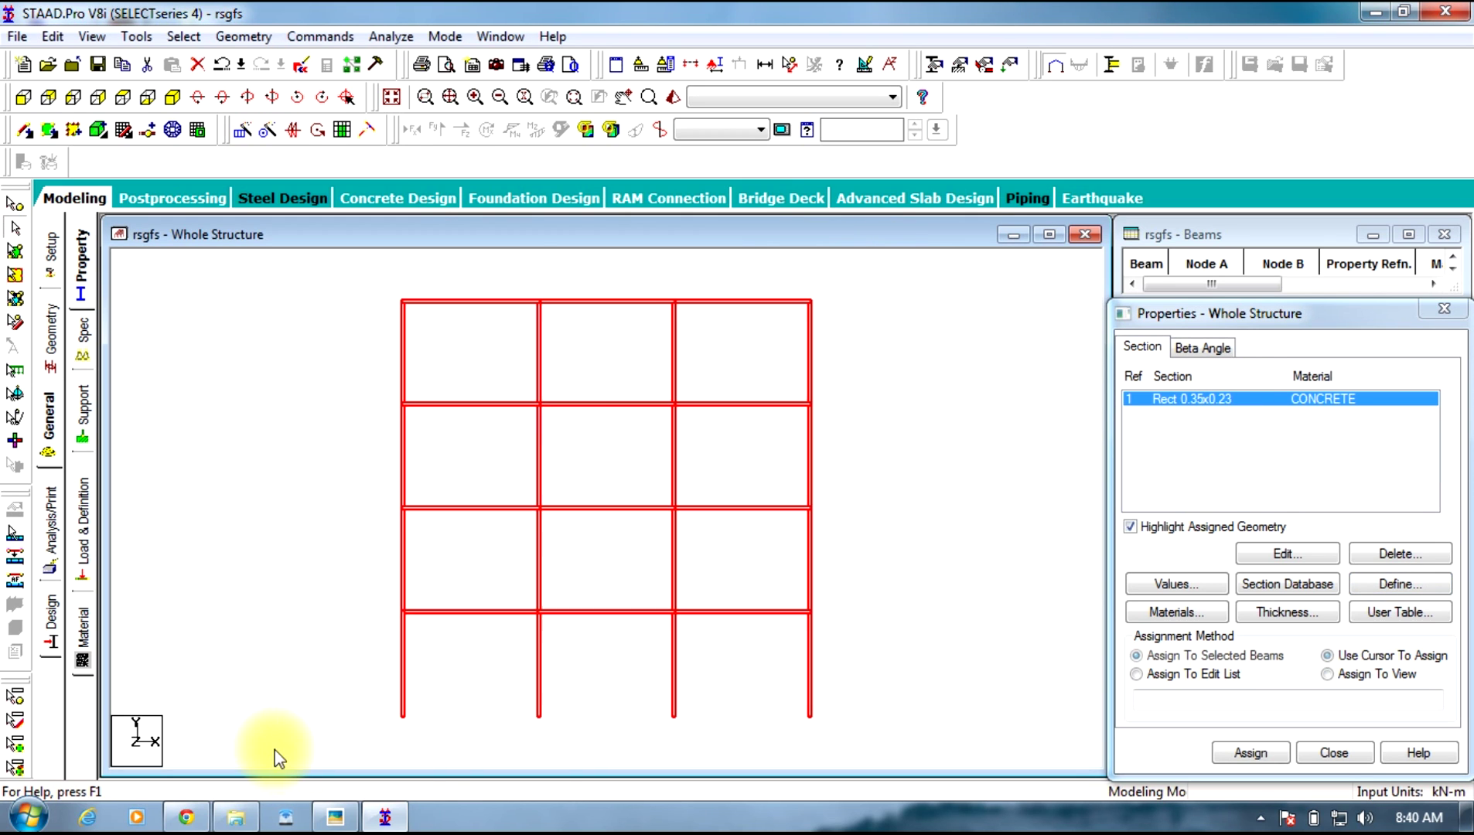
click(1136, 656)
click(1251, 752)
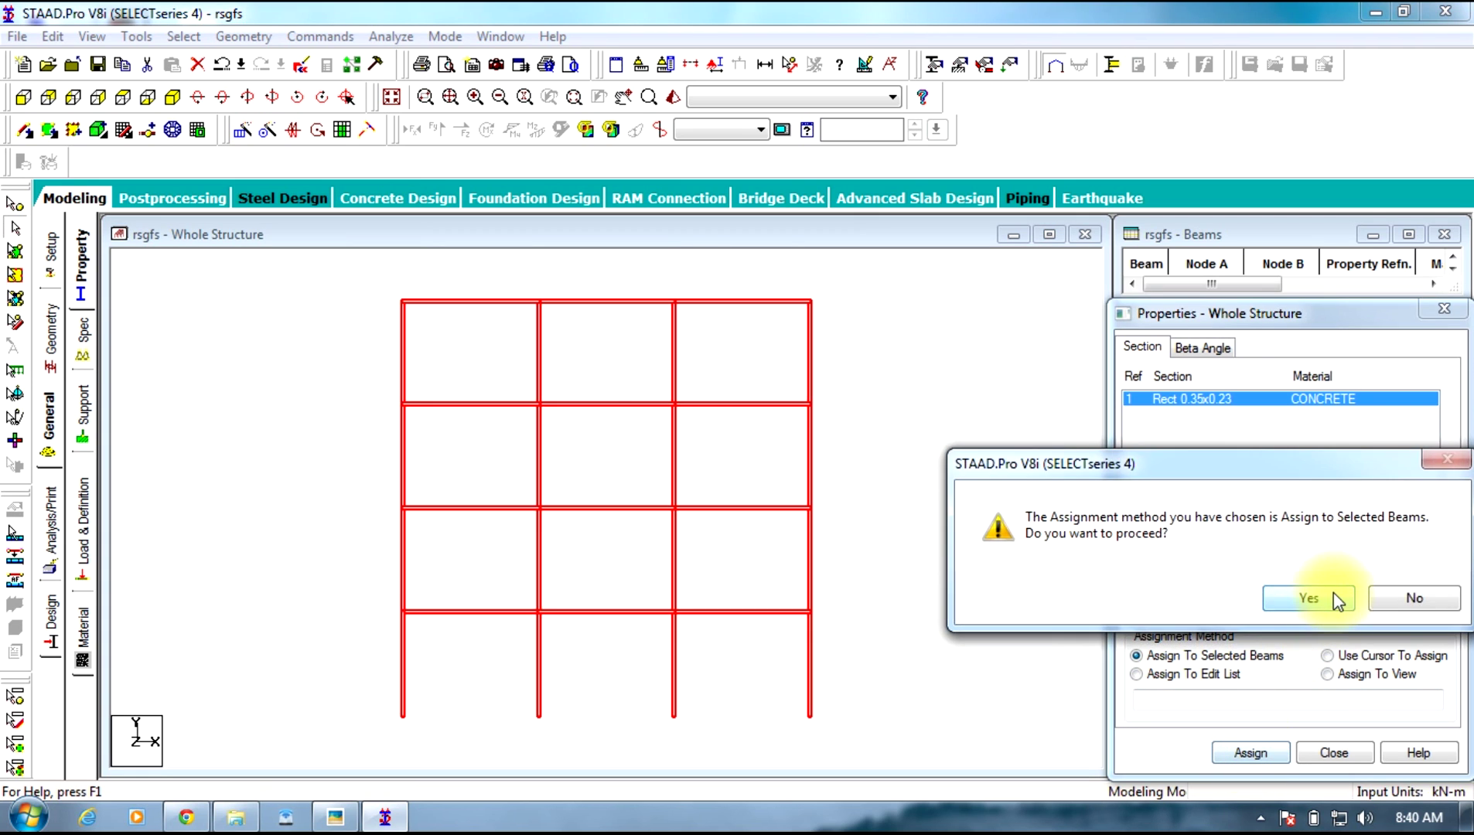
click(1309, 596)
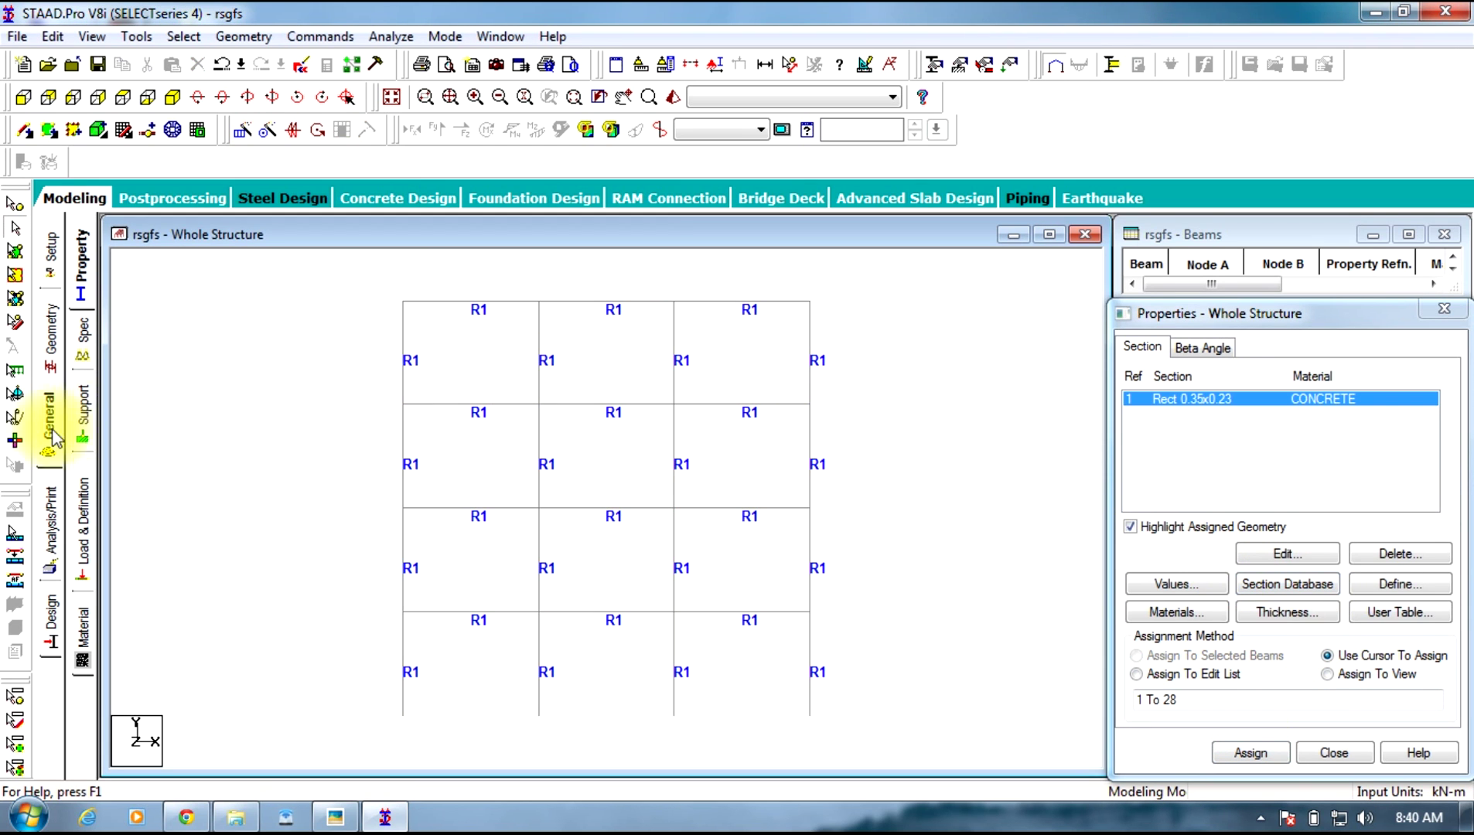
Create a Fixed support definition and make it the active support
click(89, 421)
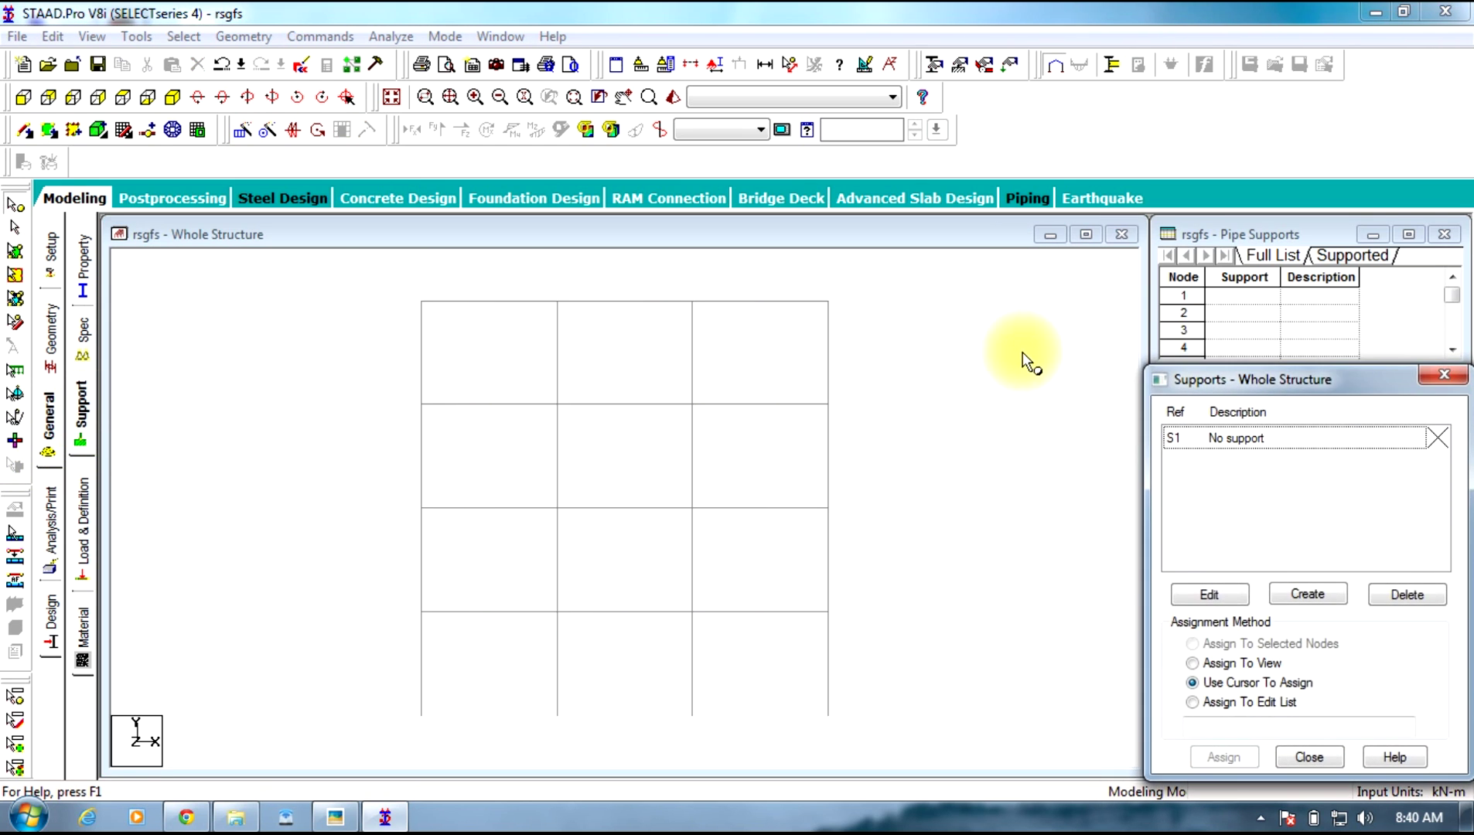
click(1306, 590)
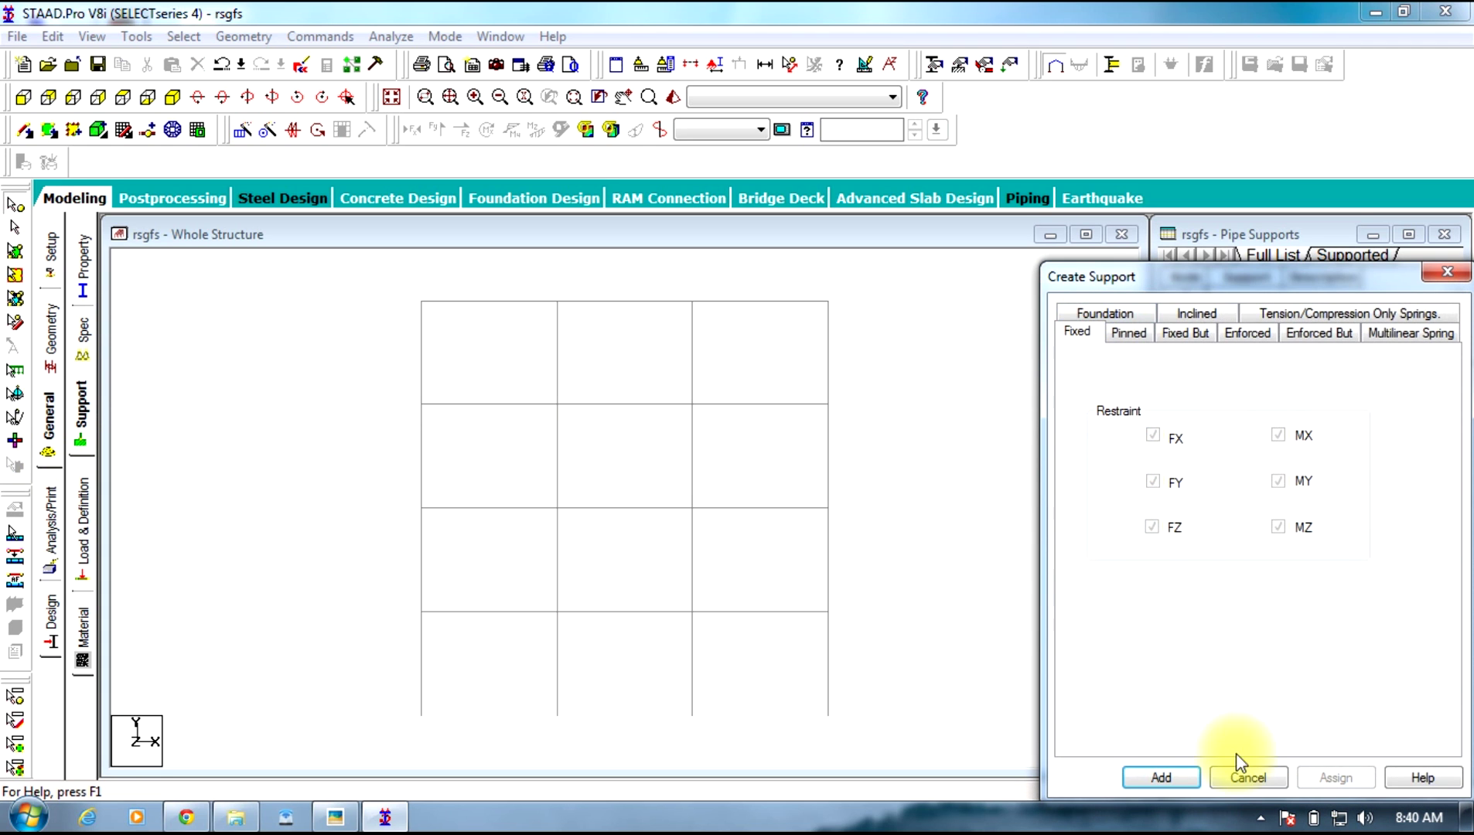
click(1176, 777)
click(1253, 461)
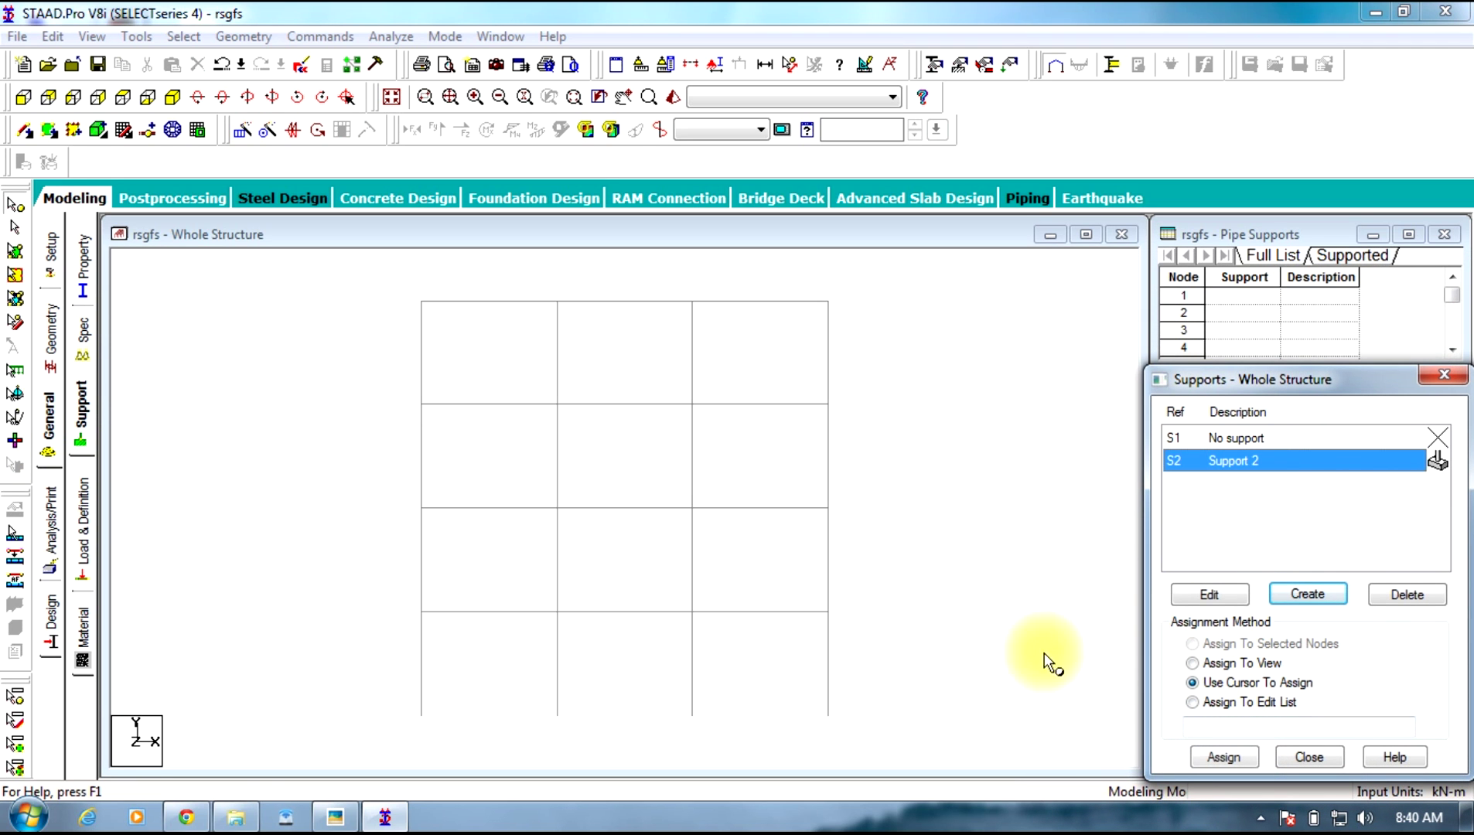
Assign the fixed support to the four column base nodes using Assign To Selected Nodes
click(859, 688)
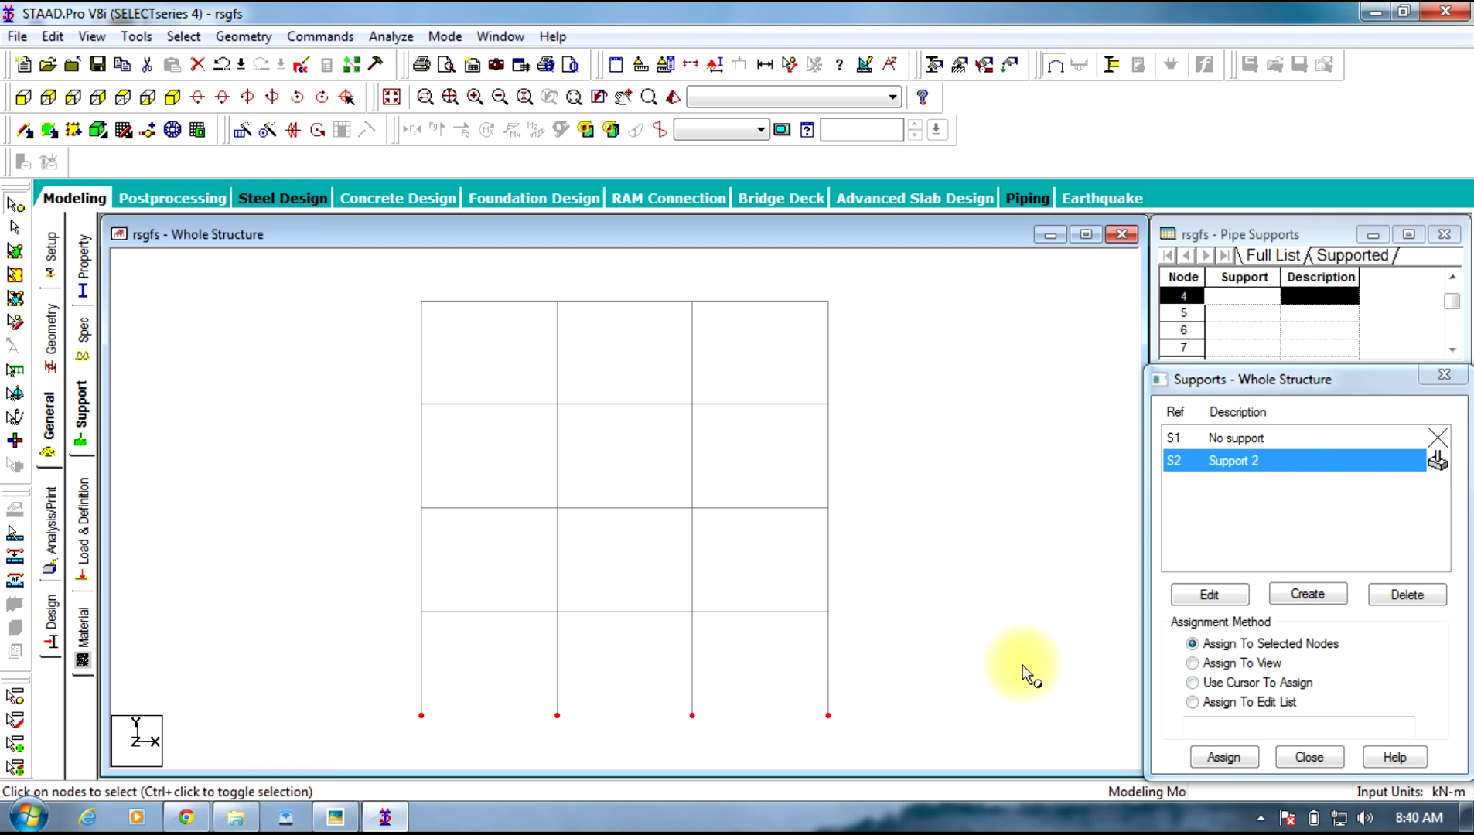
click(1253, 644)
click(1222, 757)
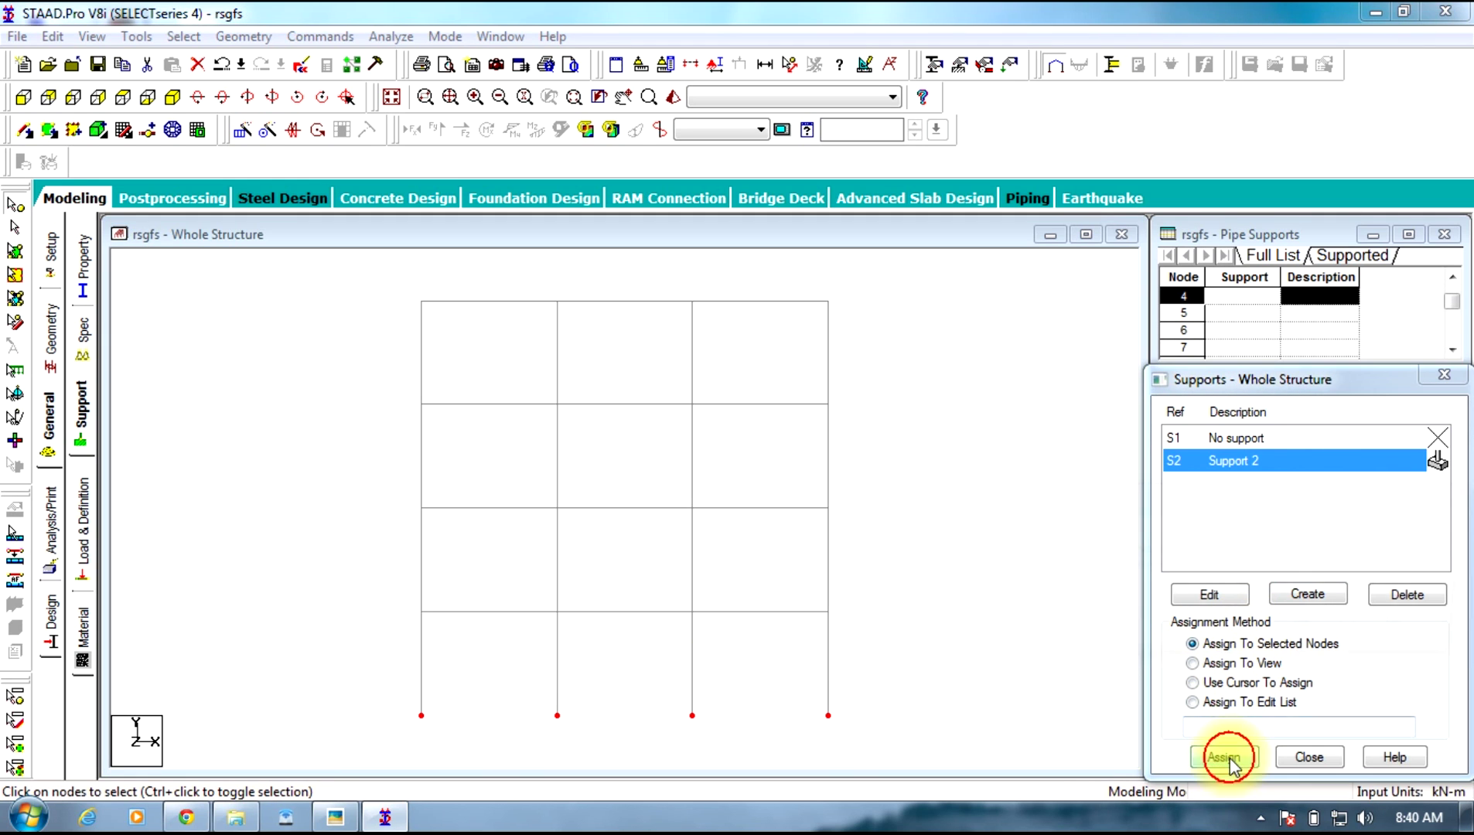
click(1214, 627)
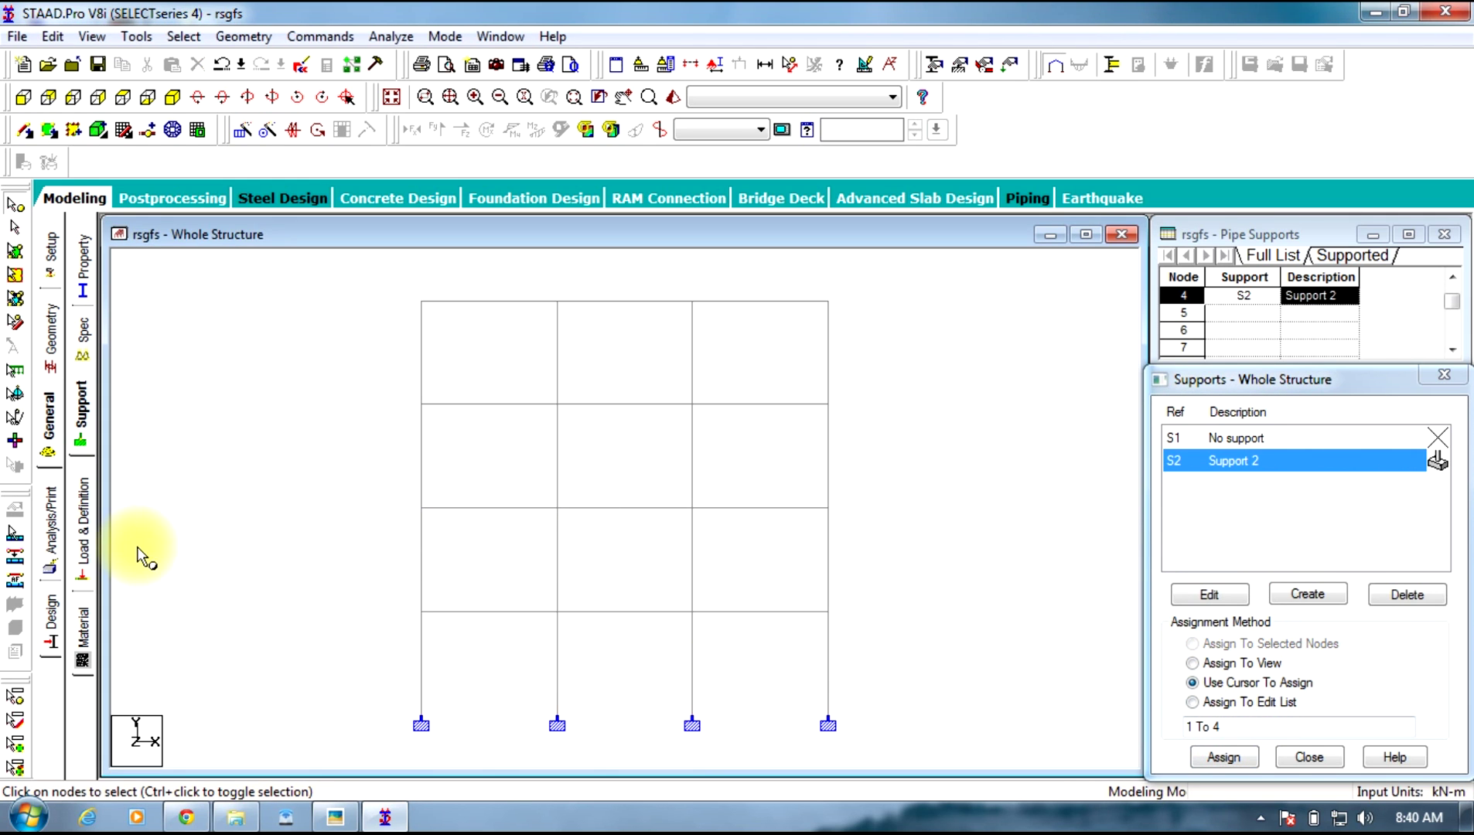
Add primary load case 1 titled DL with loading type None
click(82, 526)
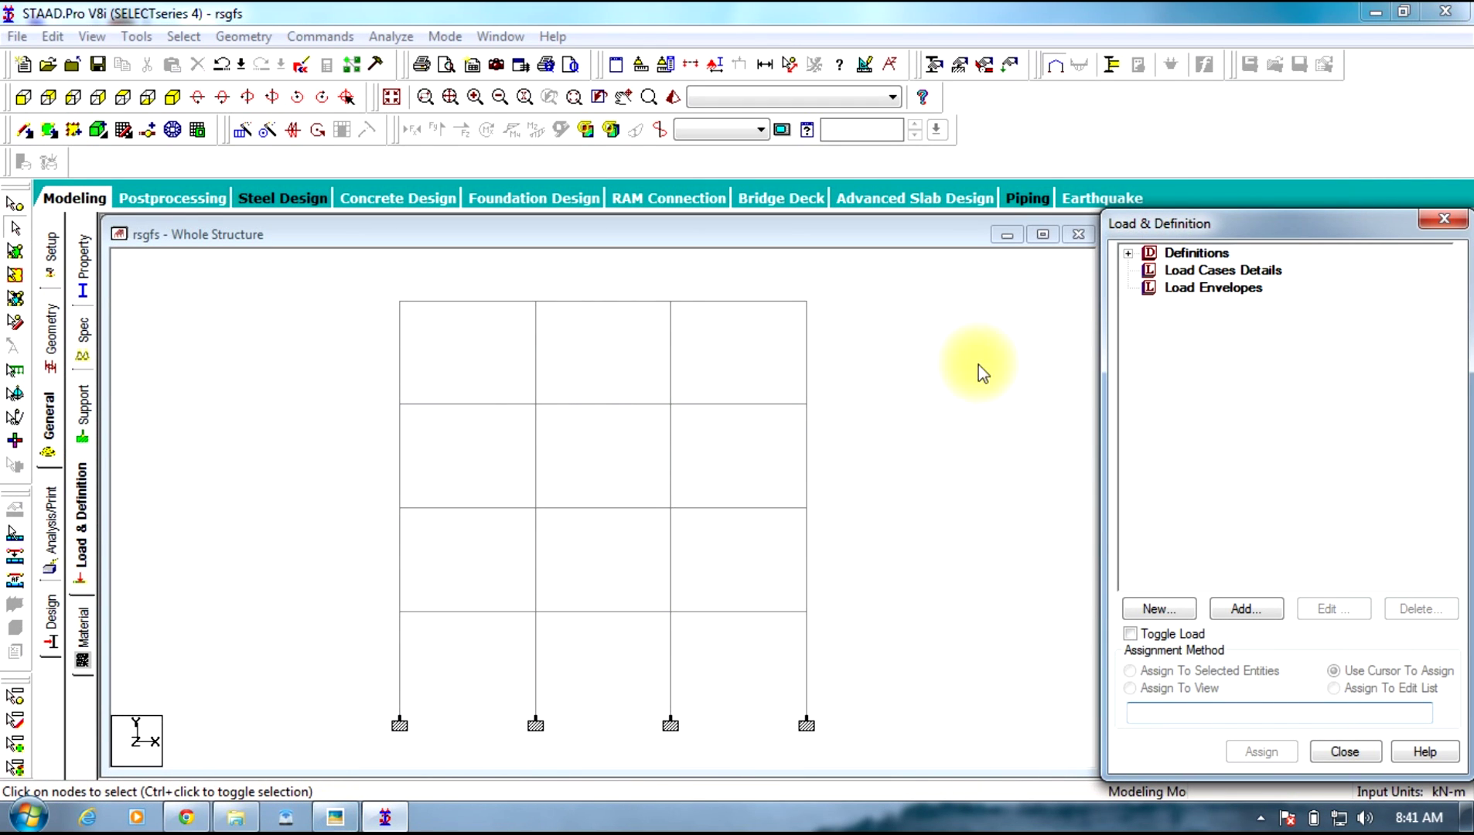
click(1249, 273)
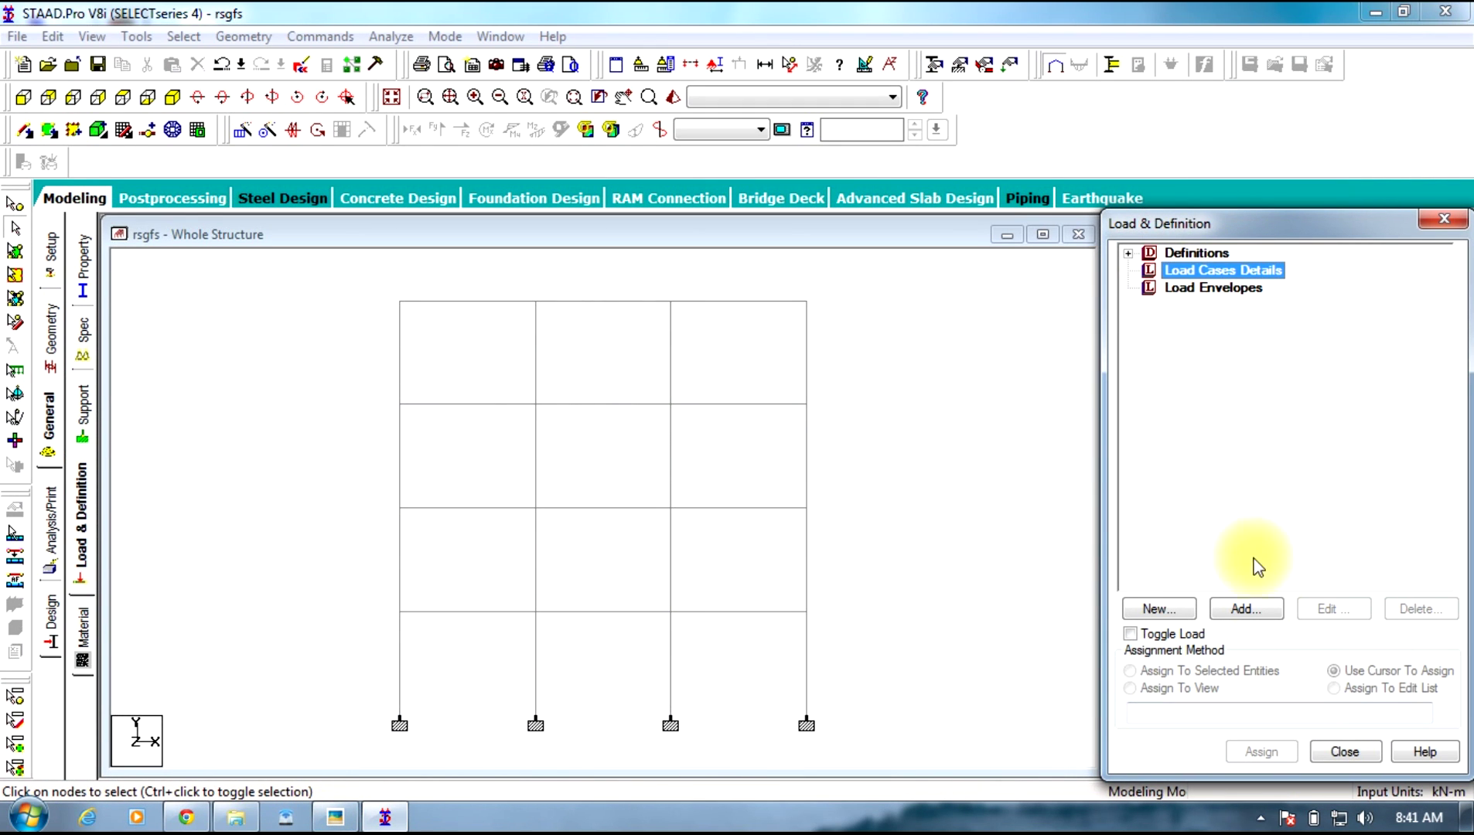
click(1257, 612)
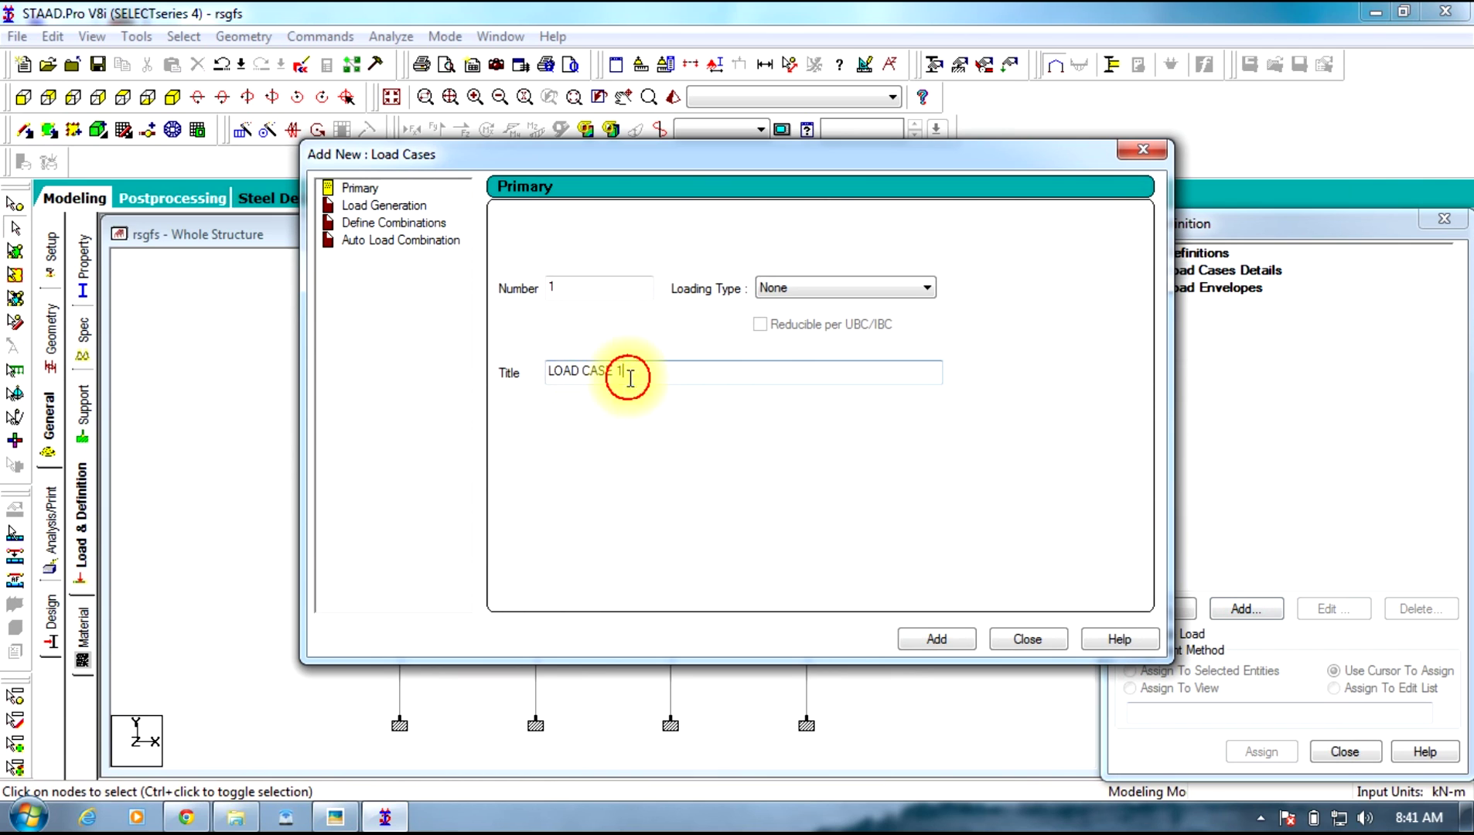
drag(630, 378, 184, 493)
text(DL)
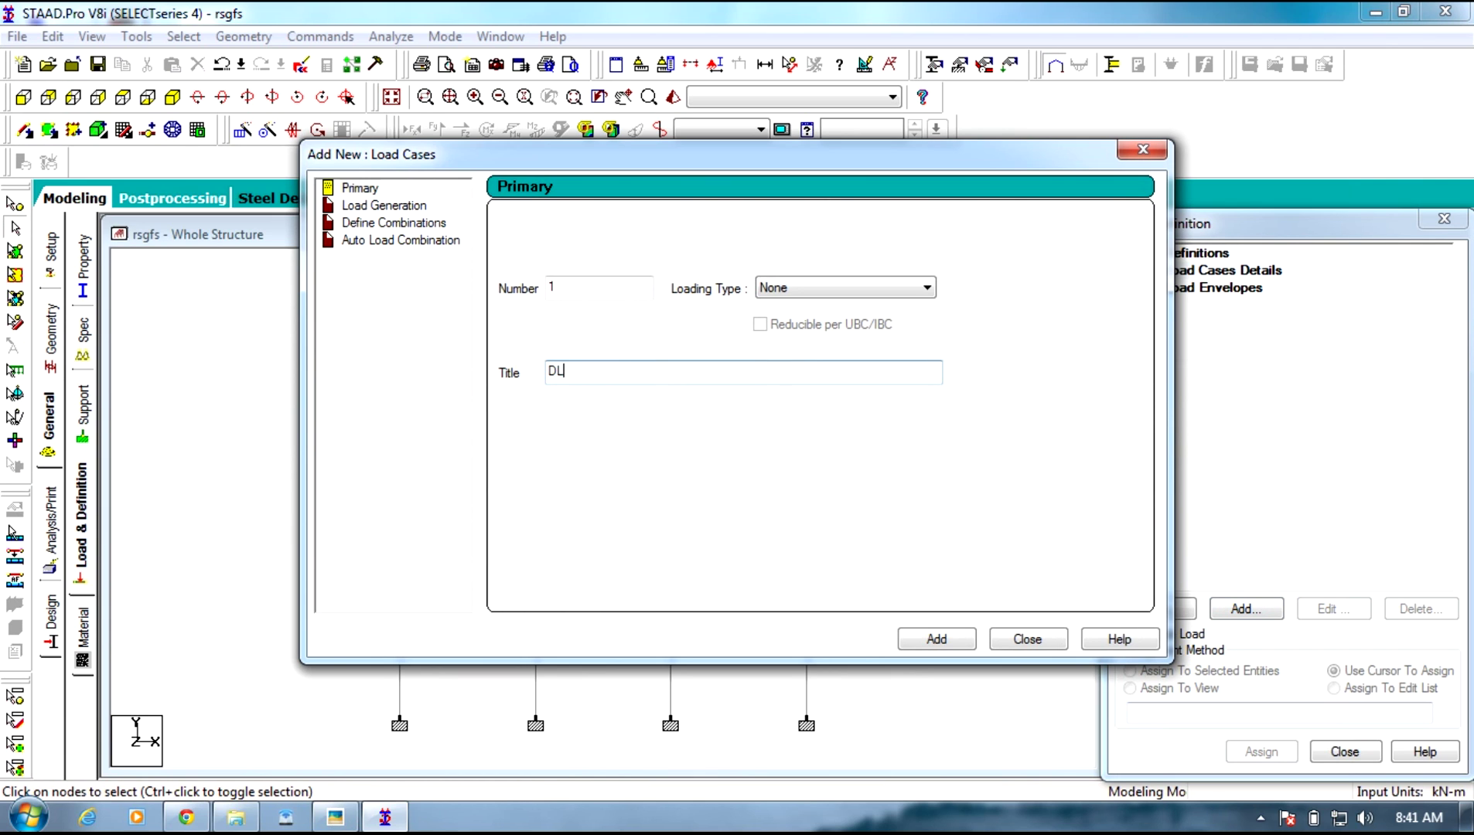
click(934, 637)
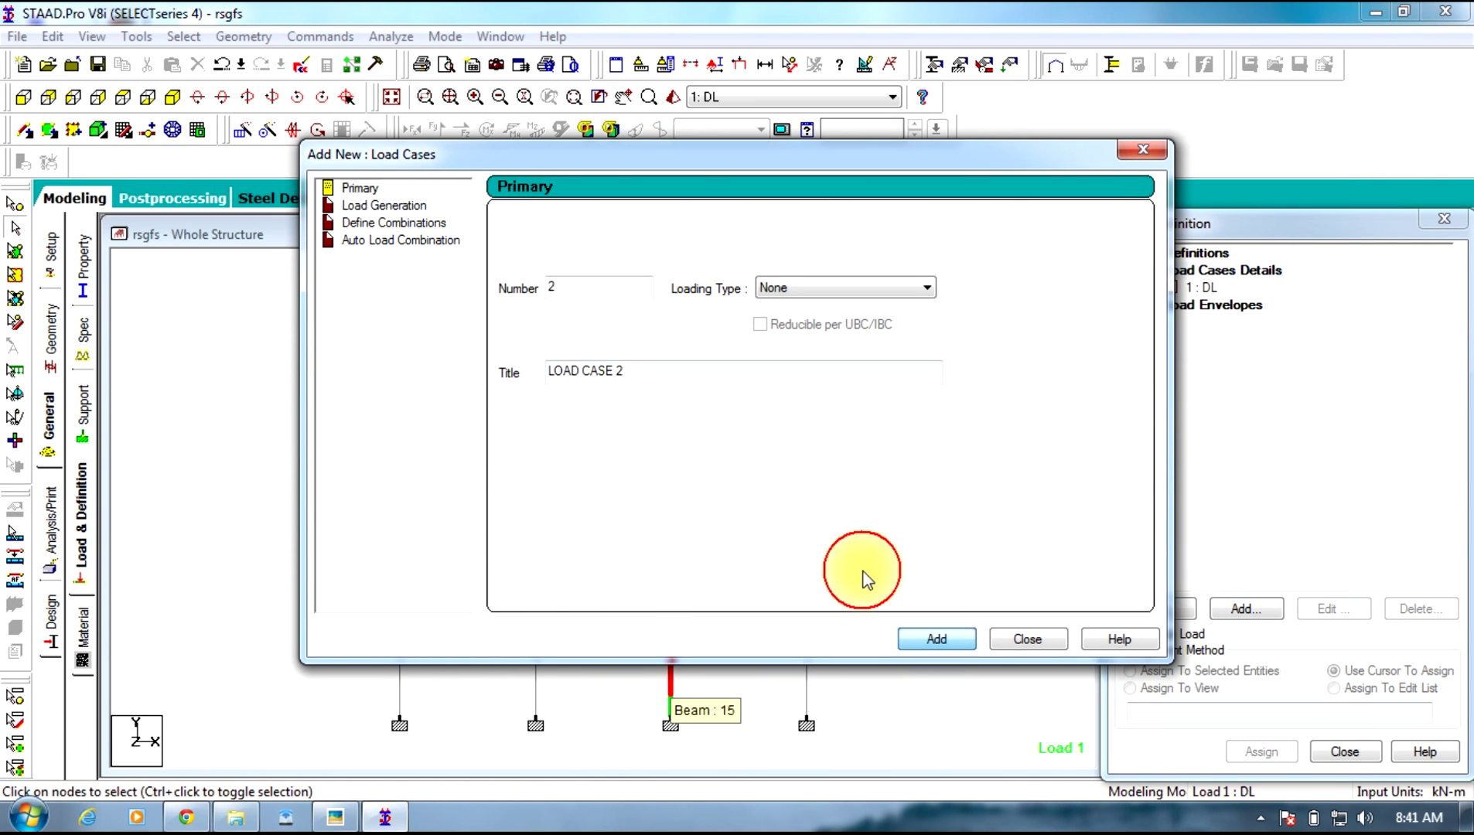
Add two more primary load cases titled LL and WL with loading type None
drag(633, 376, 182, 387)
text(LL)
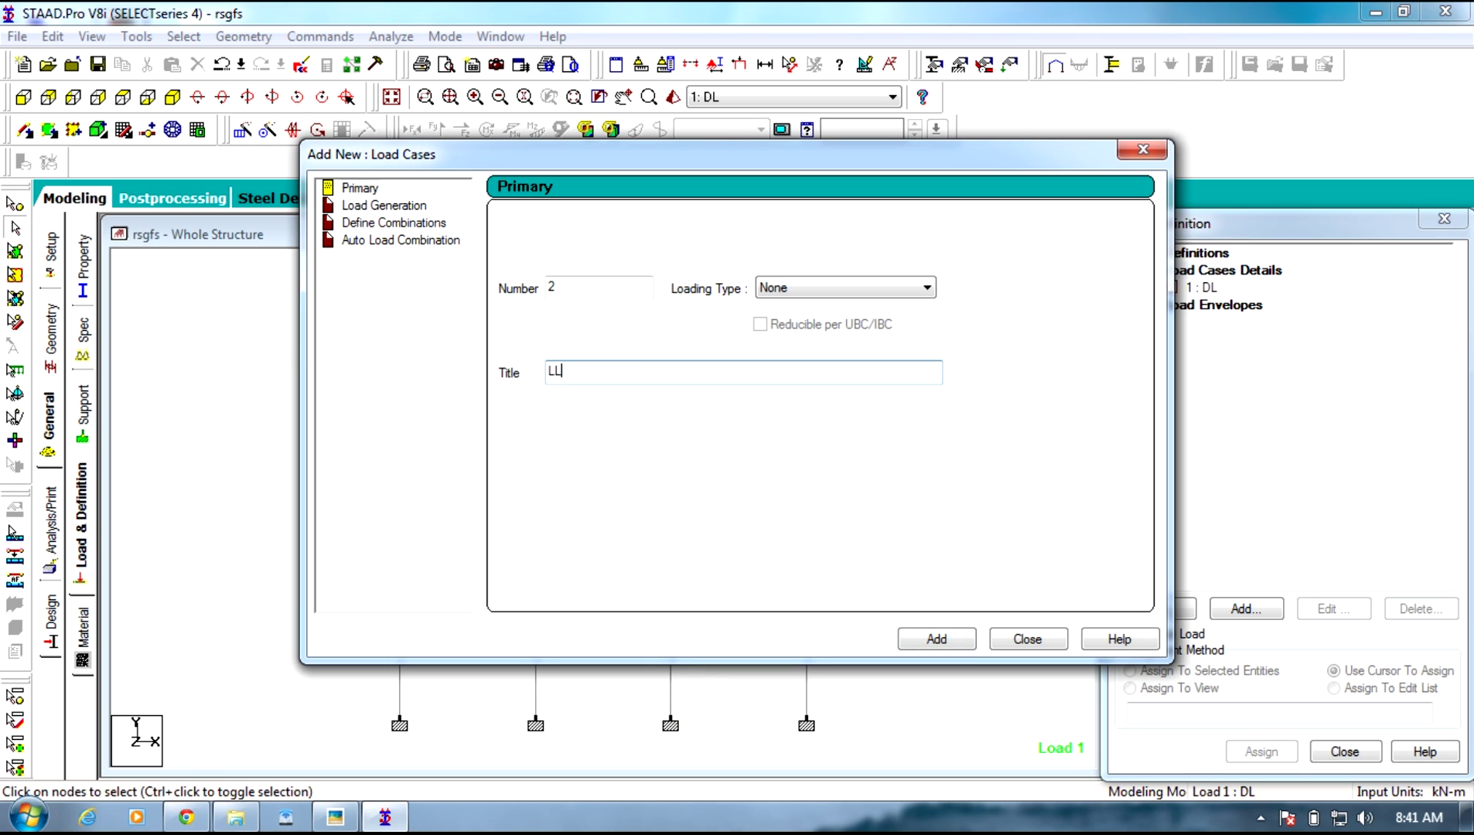
click(949, 636)
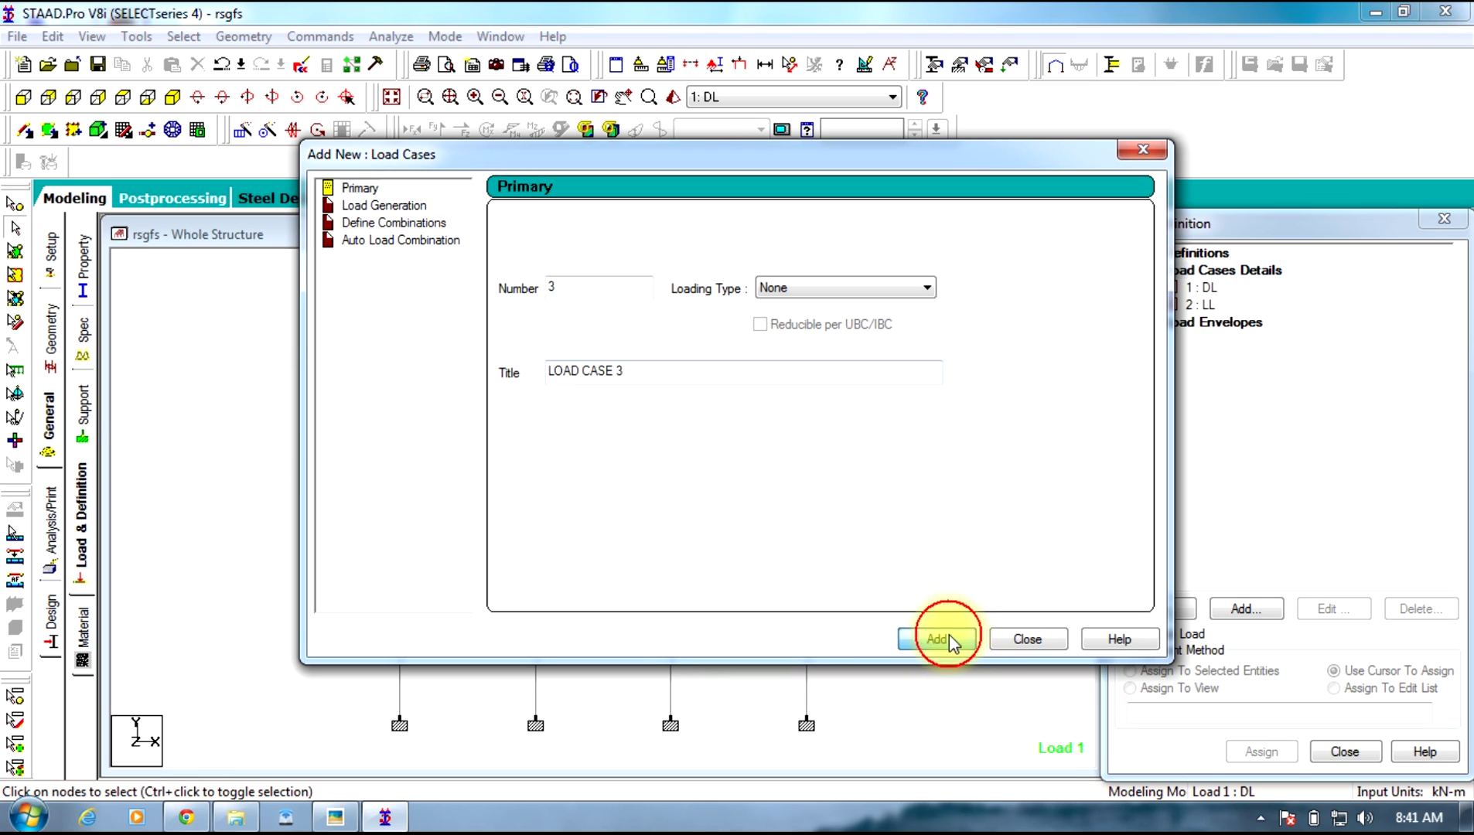
drag(619, 373, 473, 385)
text(WL)
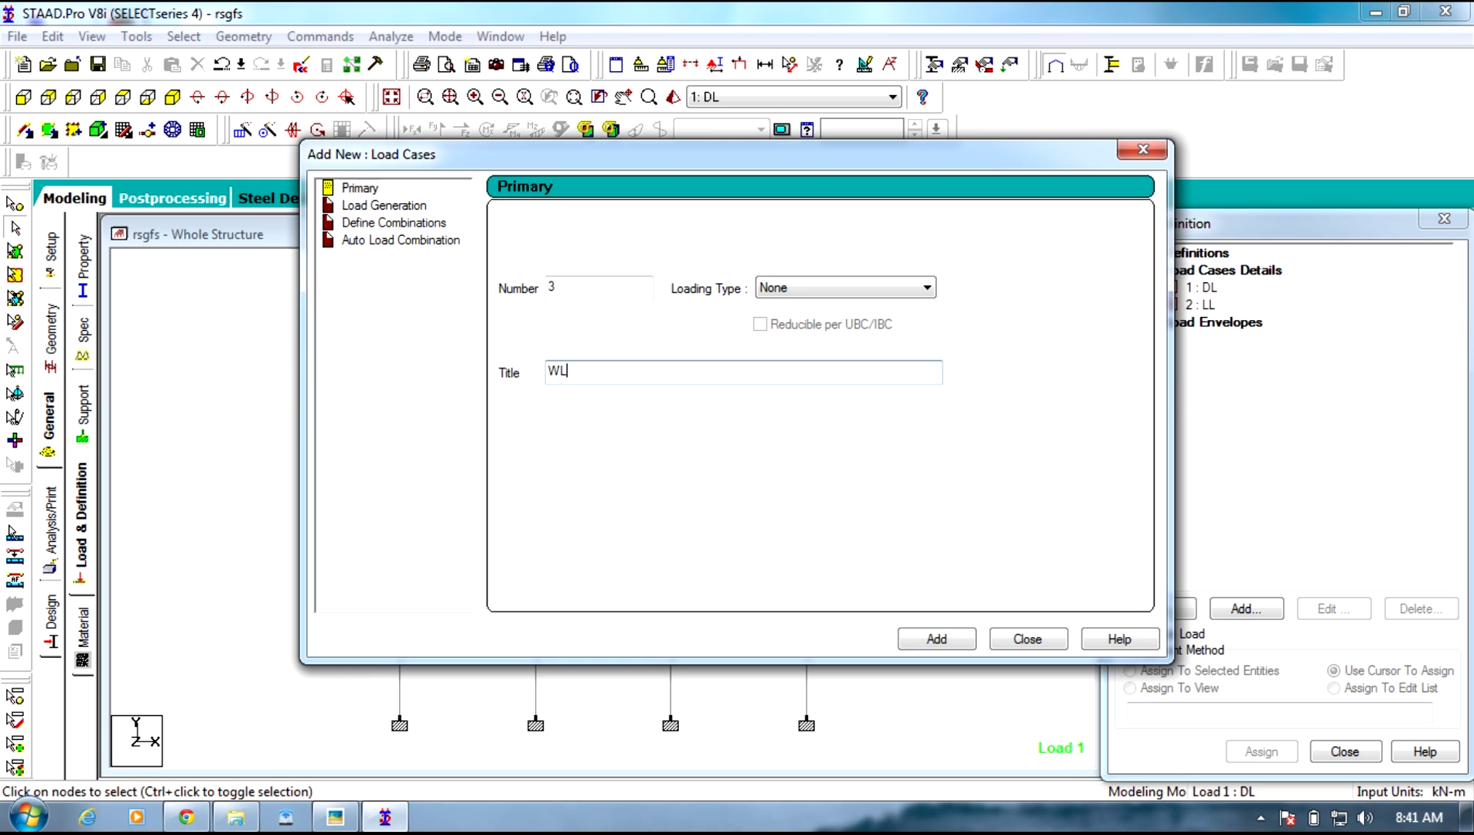
click(955, 636)
click(1011, 637)
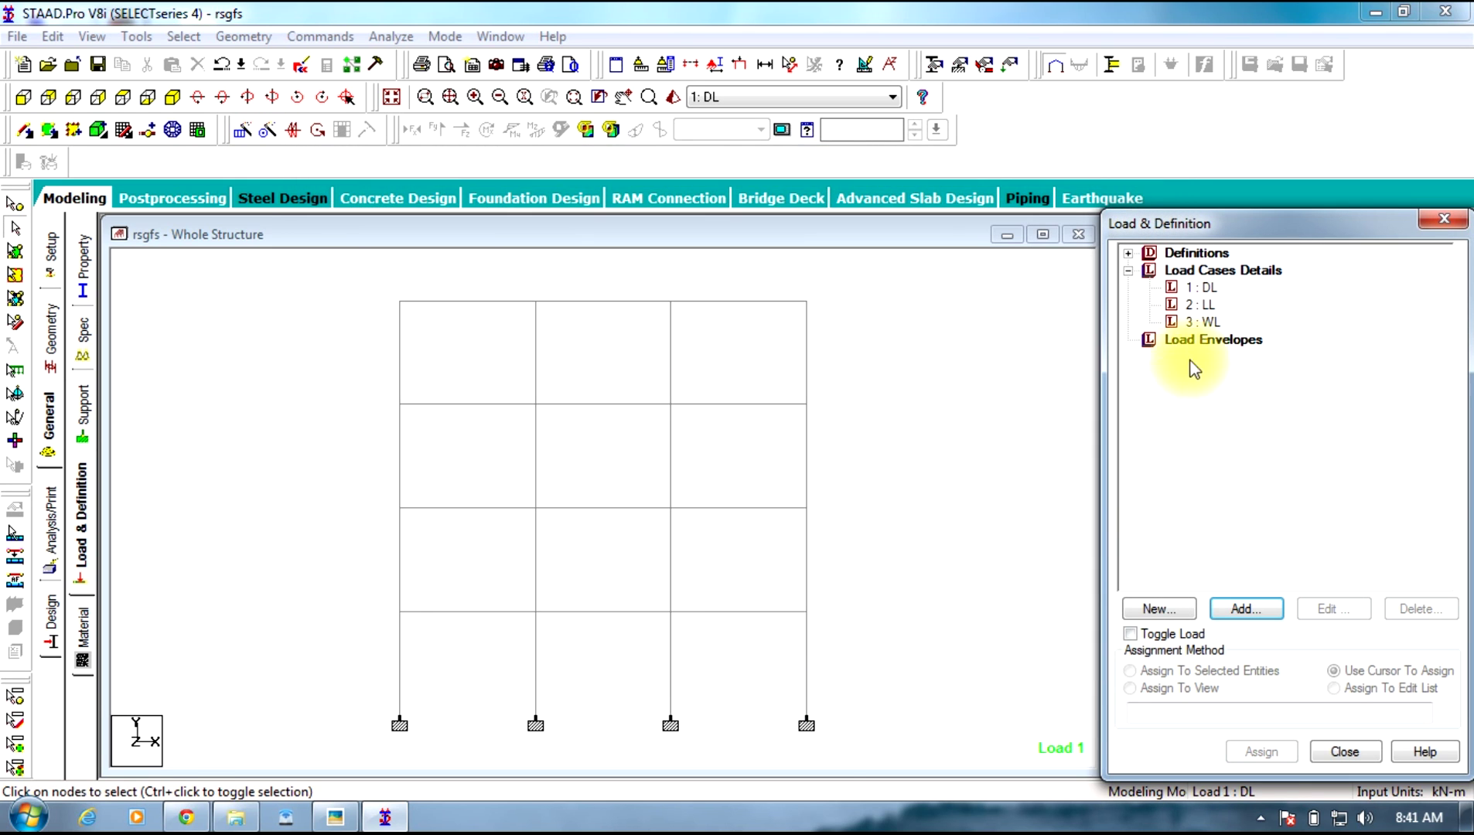
Add a uniform member force of -40 kN/m in the GY direction to load case DL, checking the dead load in the problem image
click(1203, 286)
click(1246, 609)
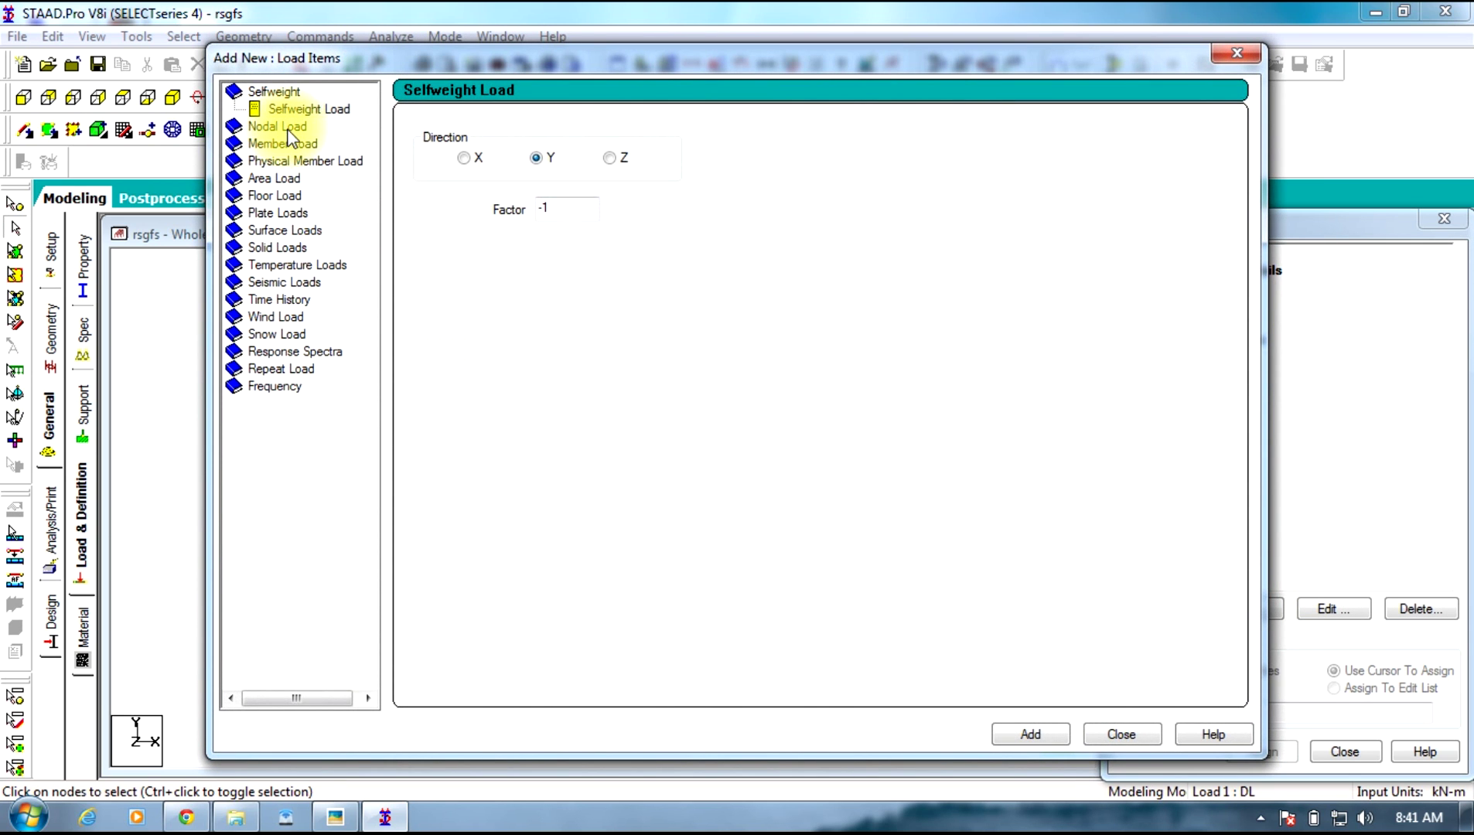
click(293, 144)
click(615, 183)
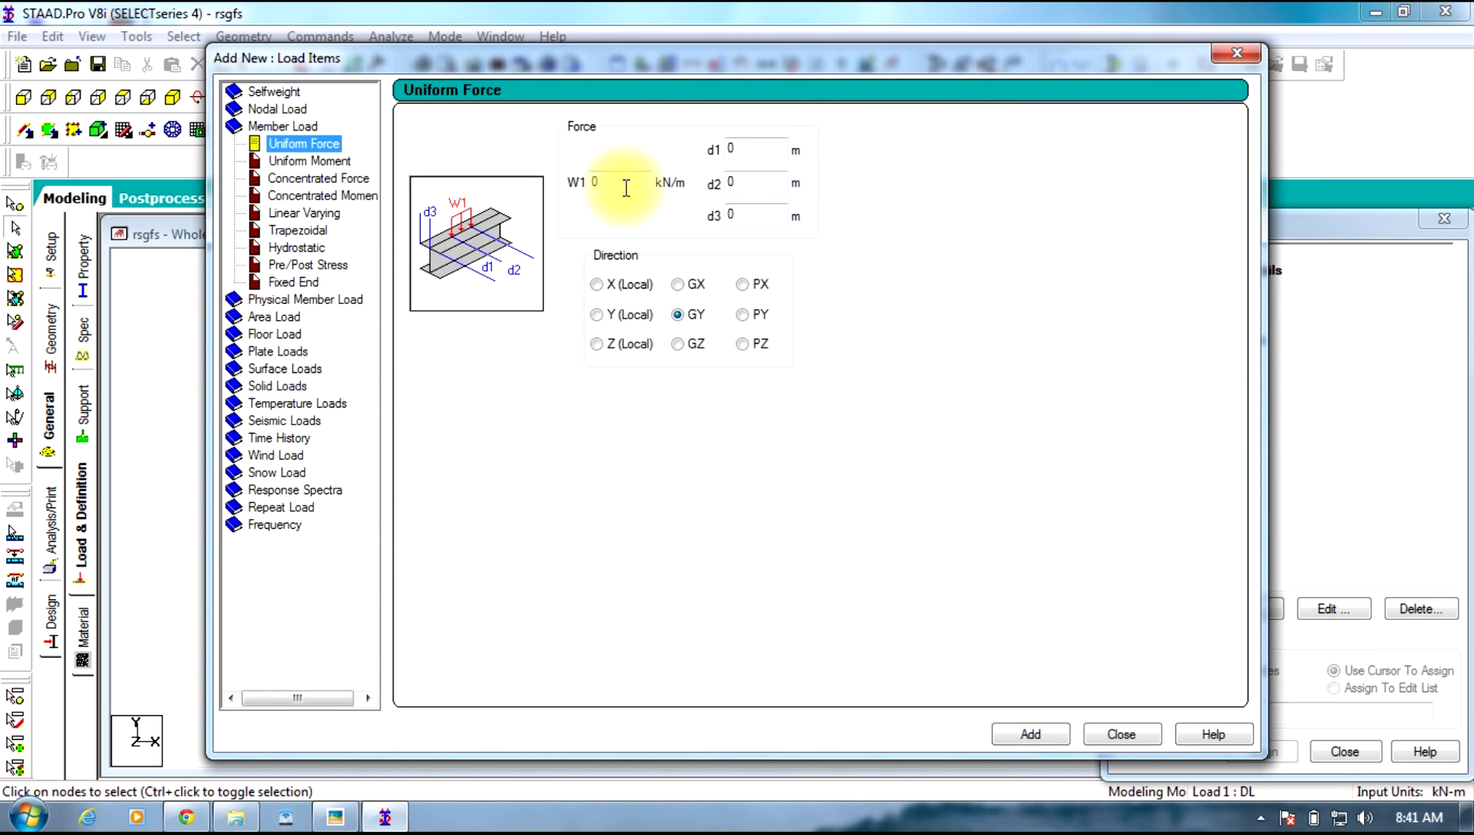
text(-4)
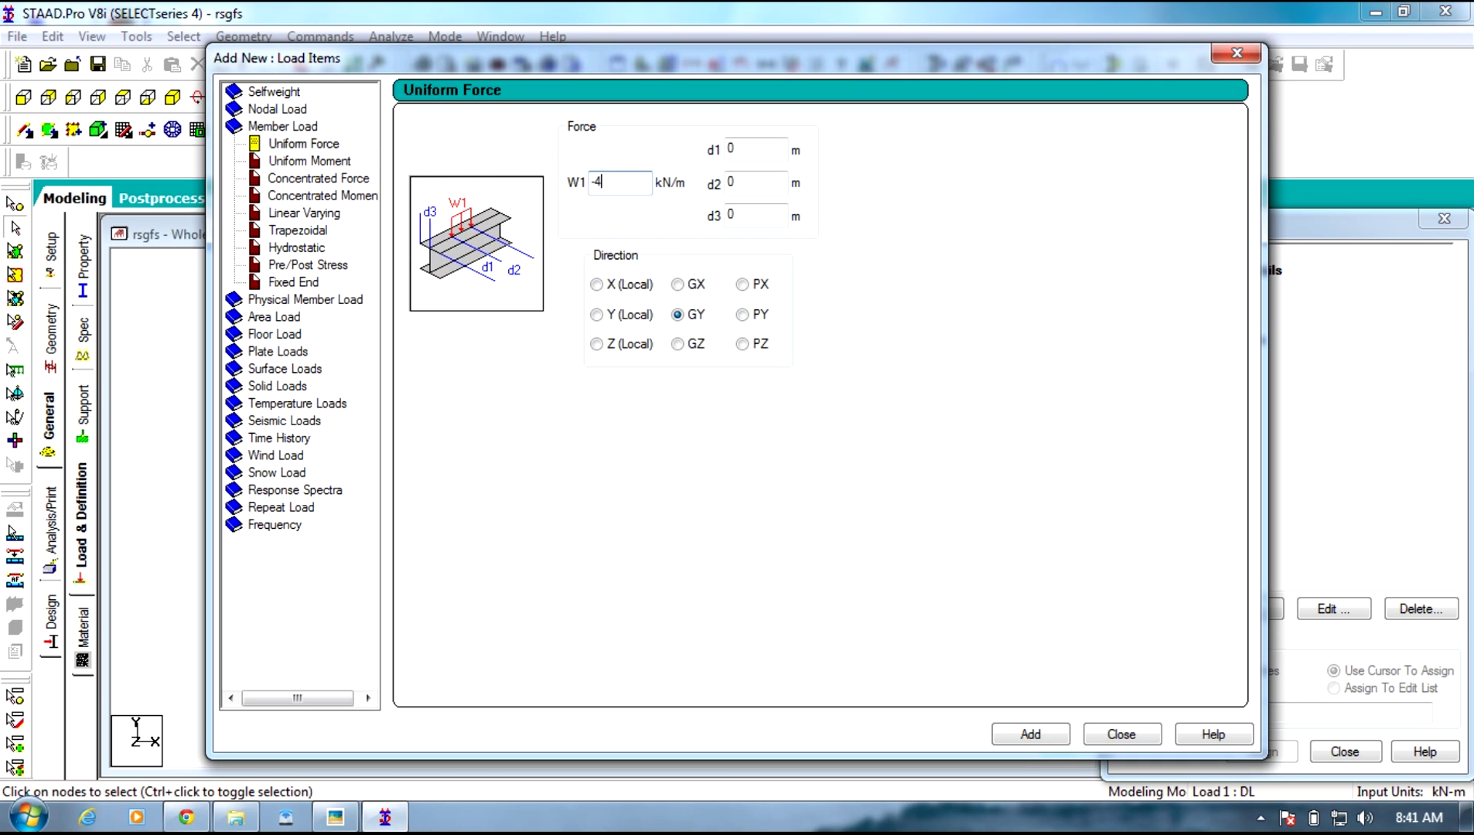
text(0)
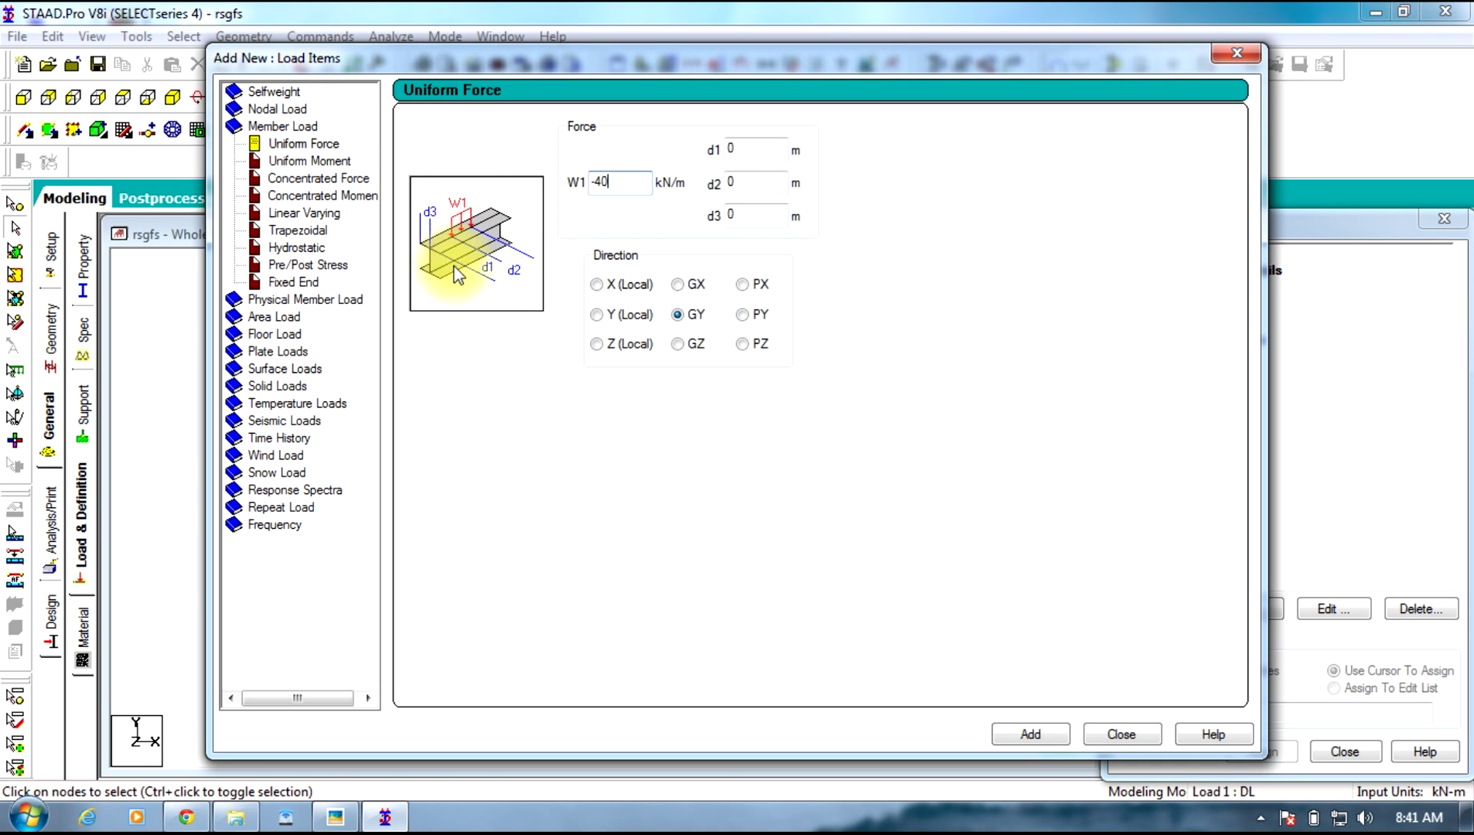
click(320, 820)
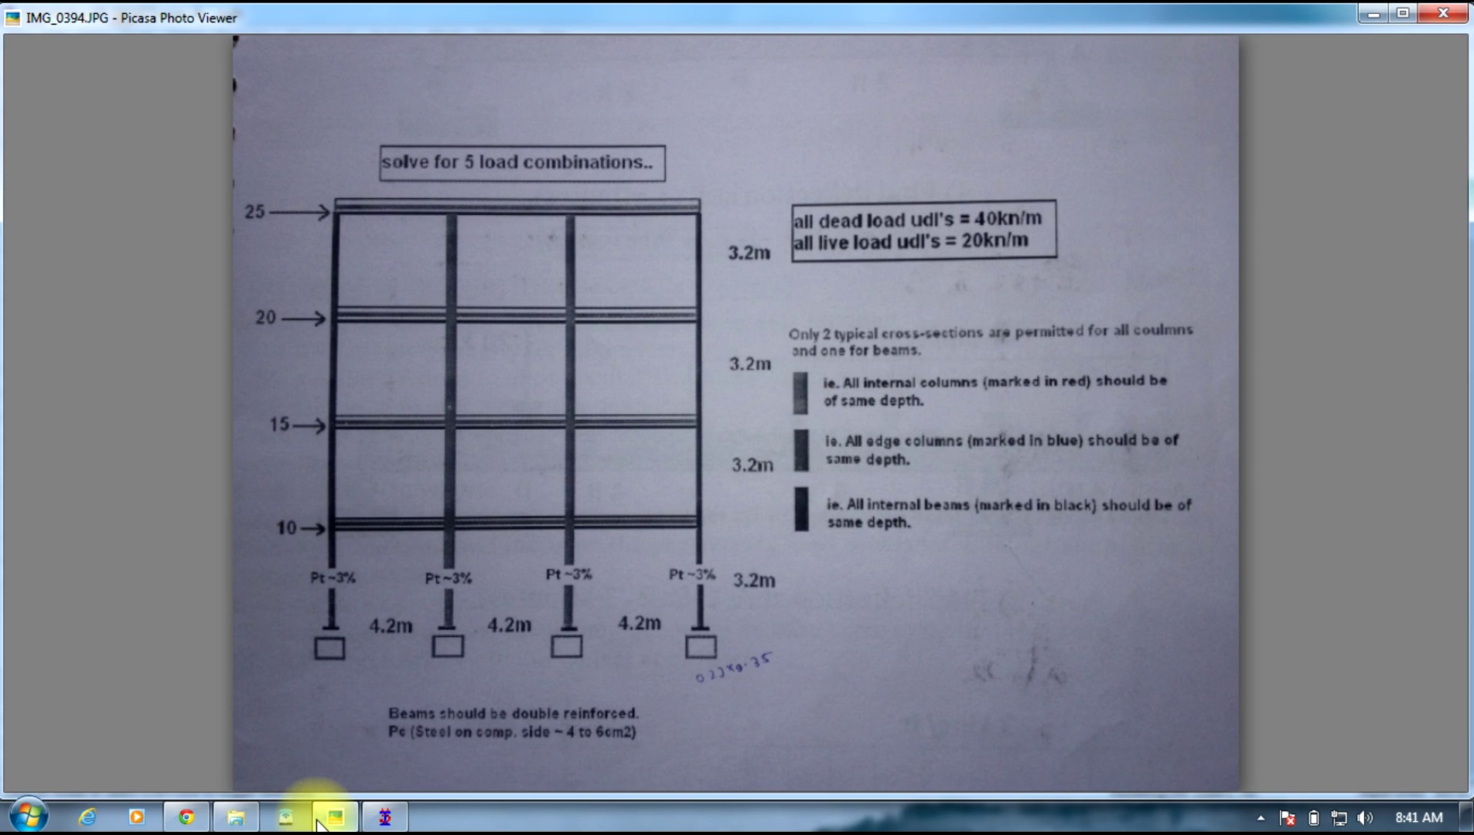
click(318, 820)
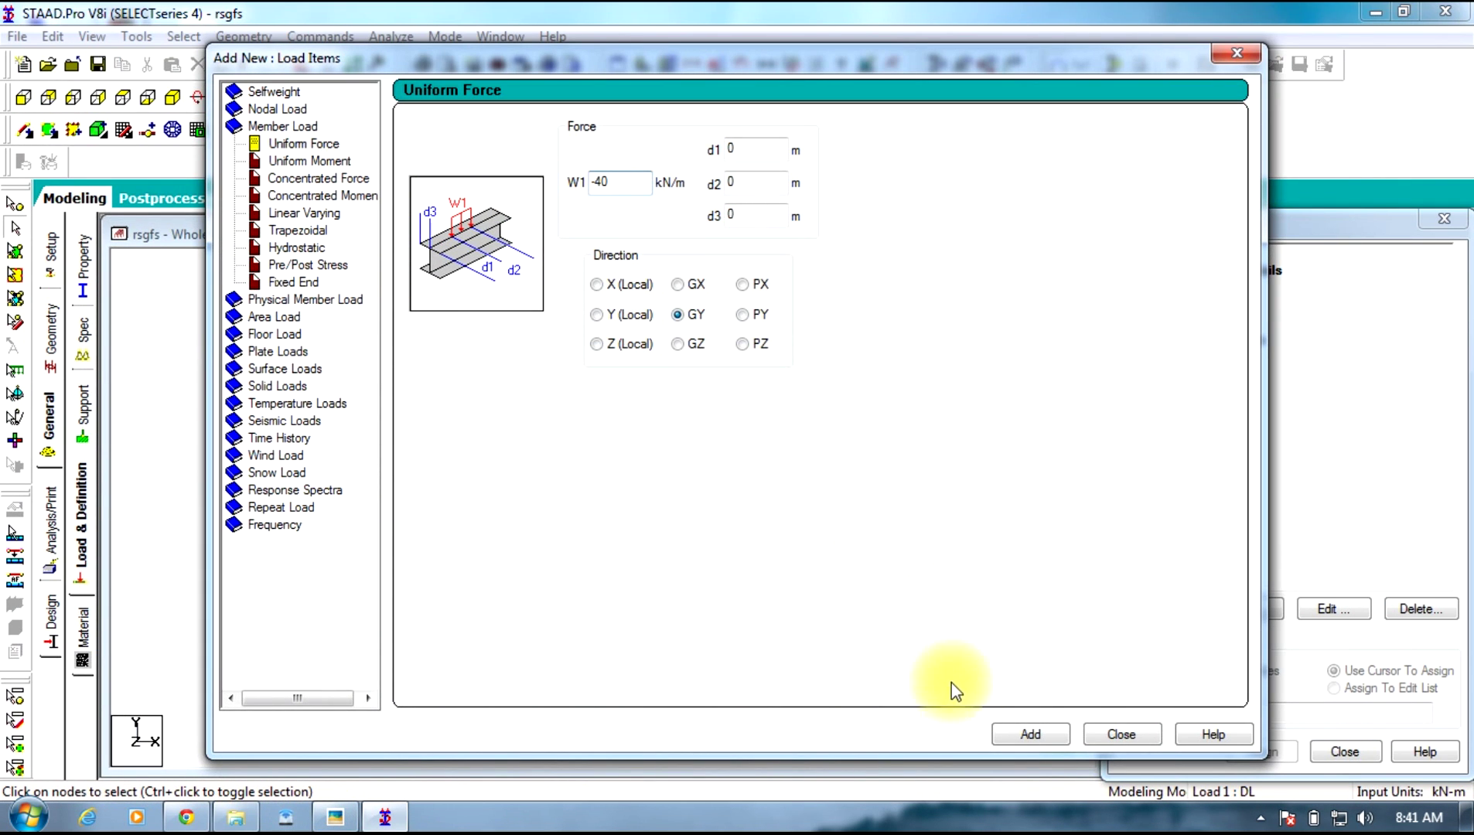
click(1040, 736)
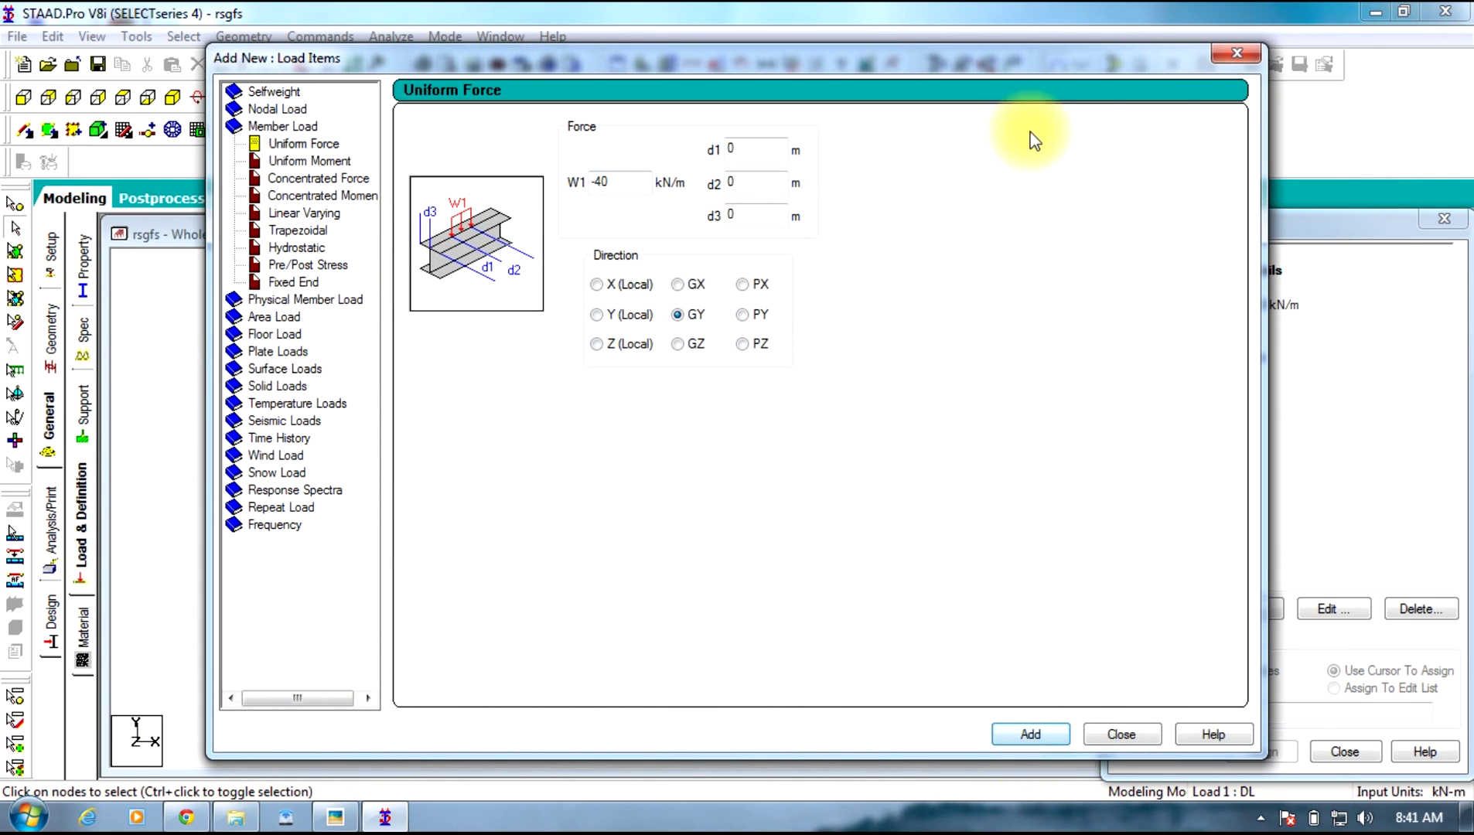
click(1237, 53)
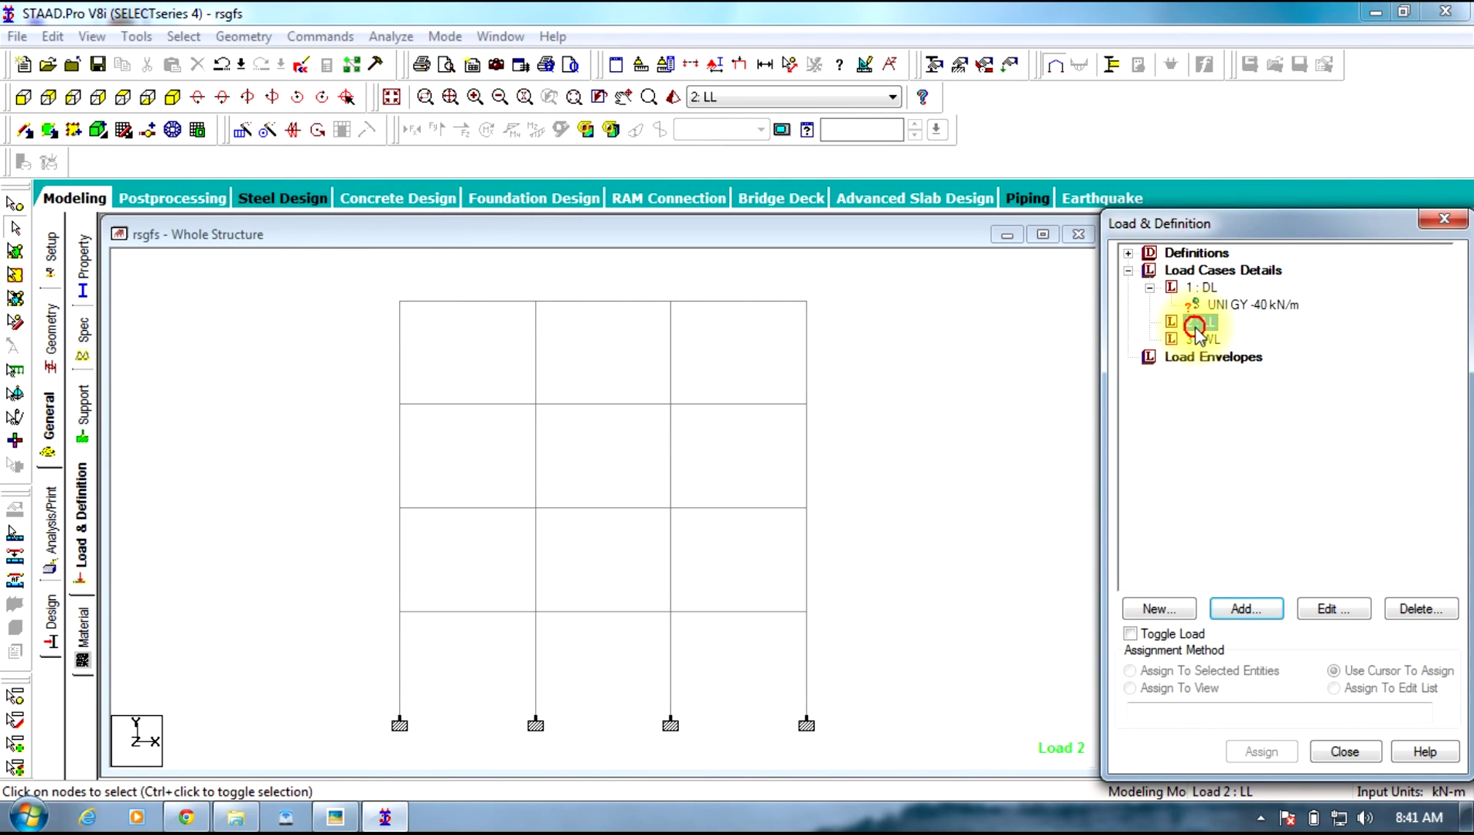
Add a uniform member force of -20 kN/m in the GY direction to load case LL
click(1246, 609)
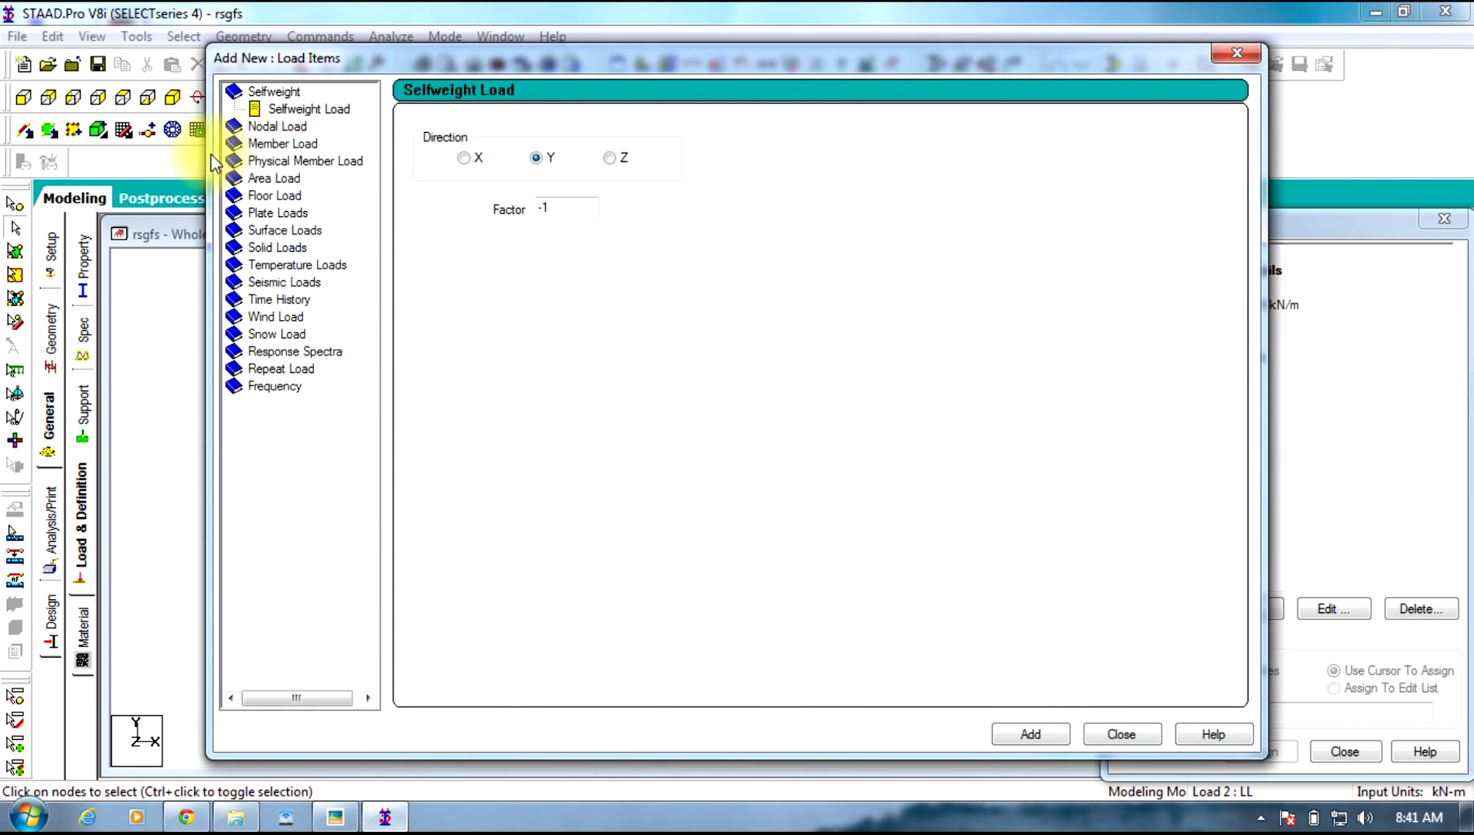
click(272, 144)
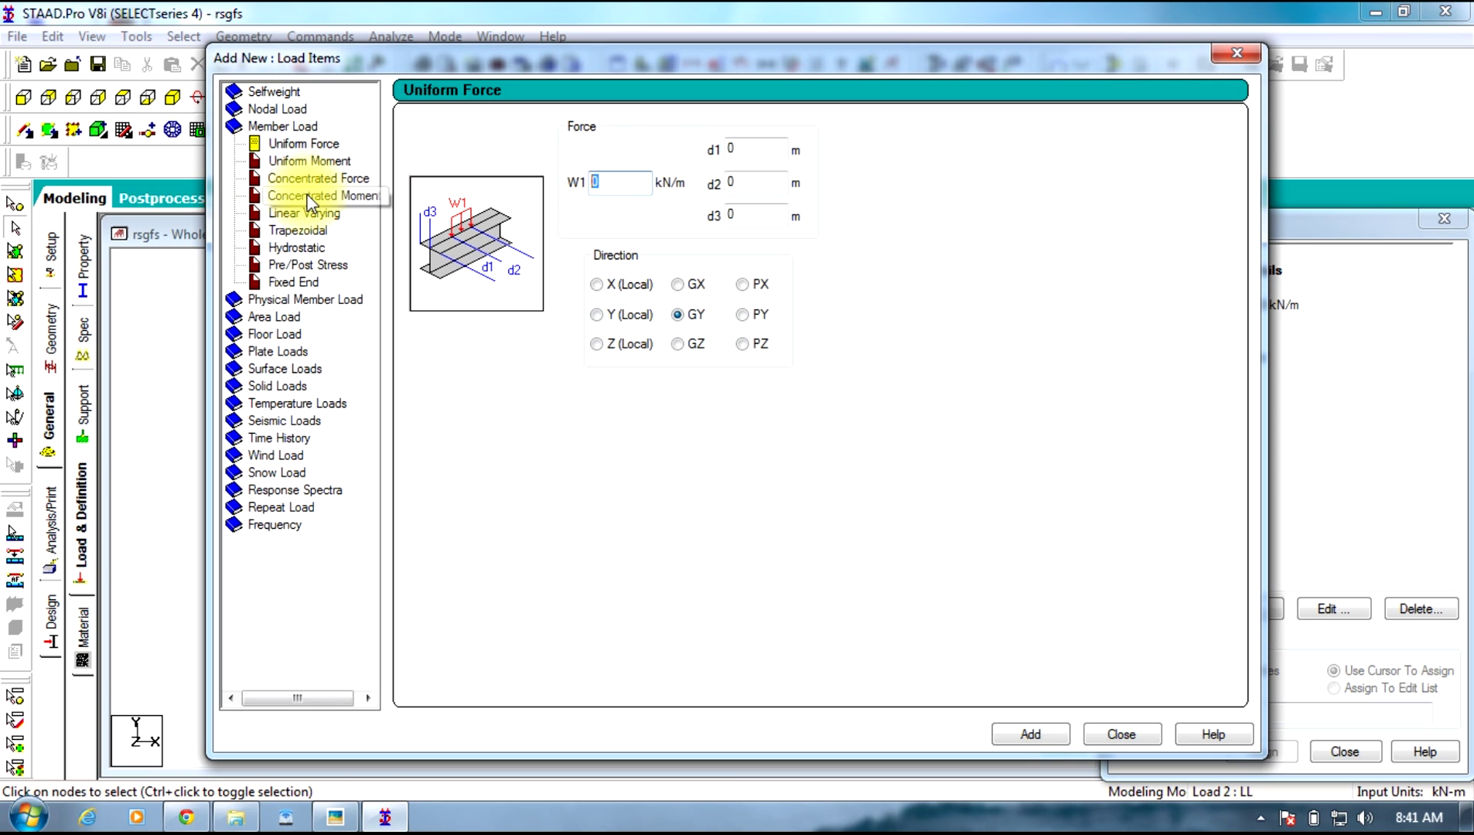
text(-2)
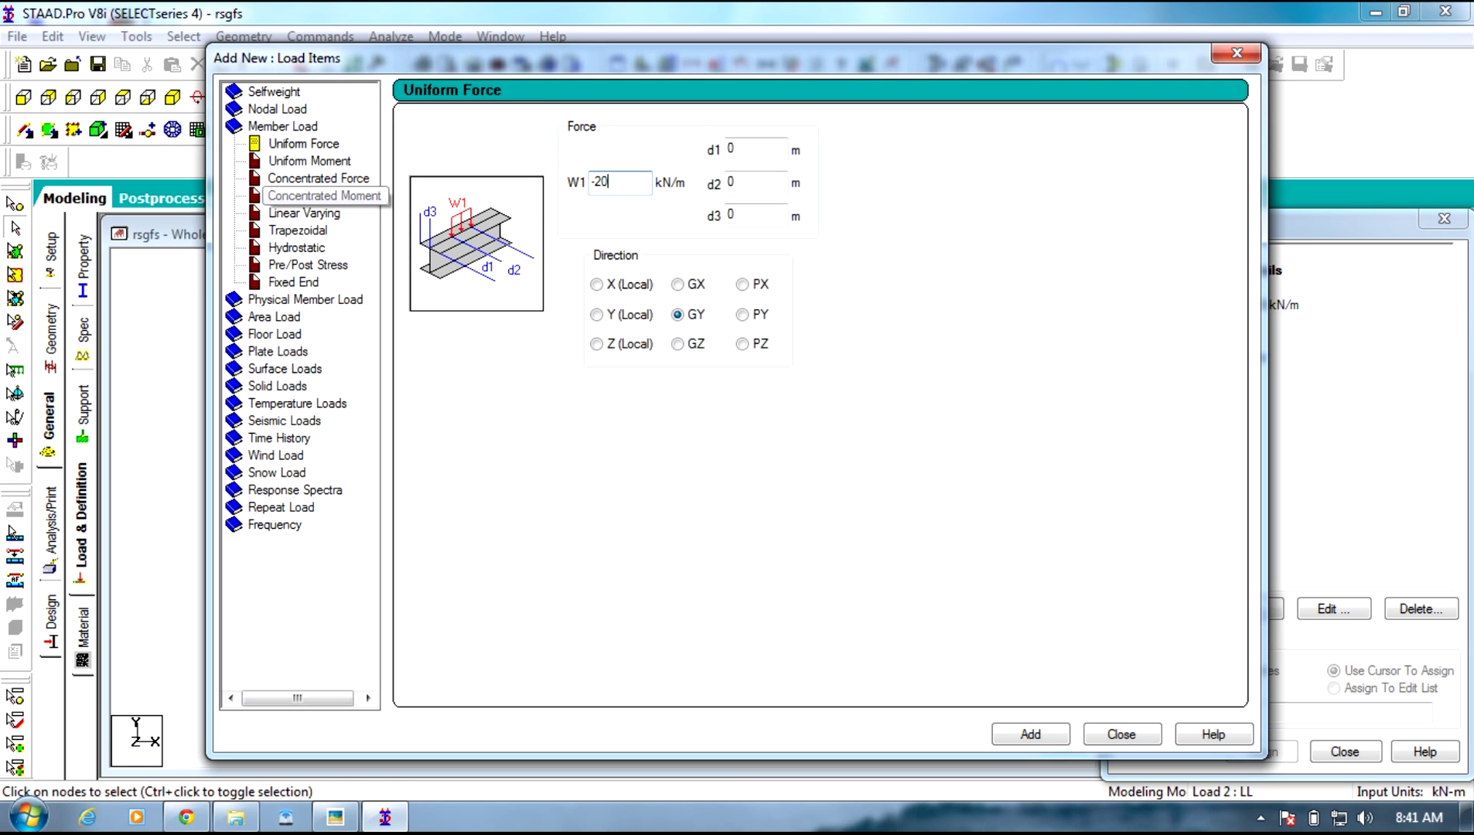
click(1030, 734)
click(1122, 734)
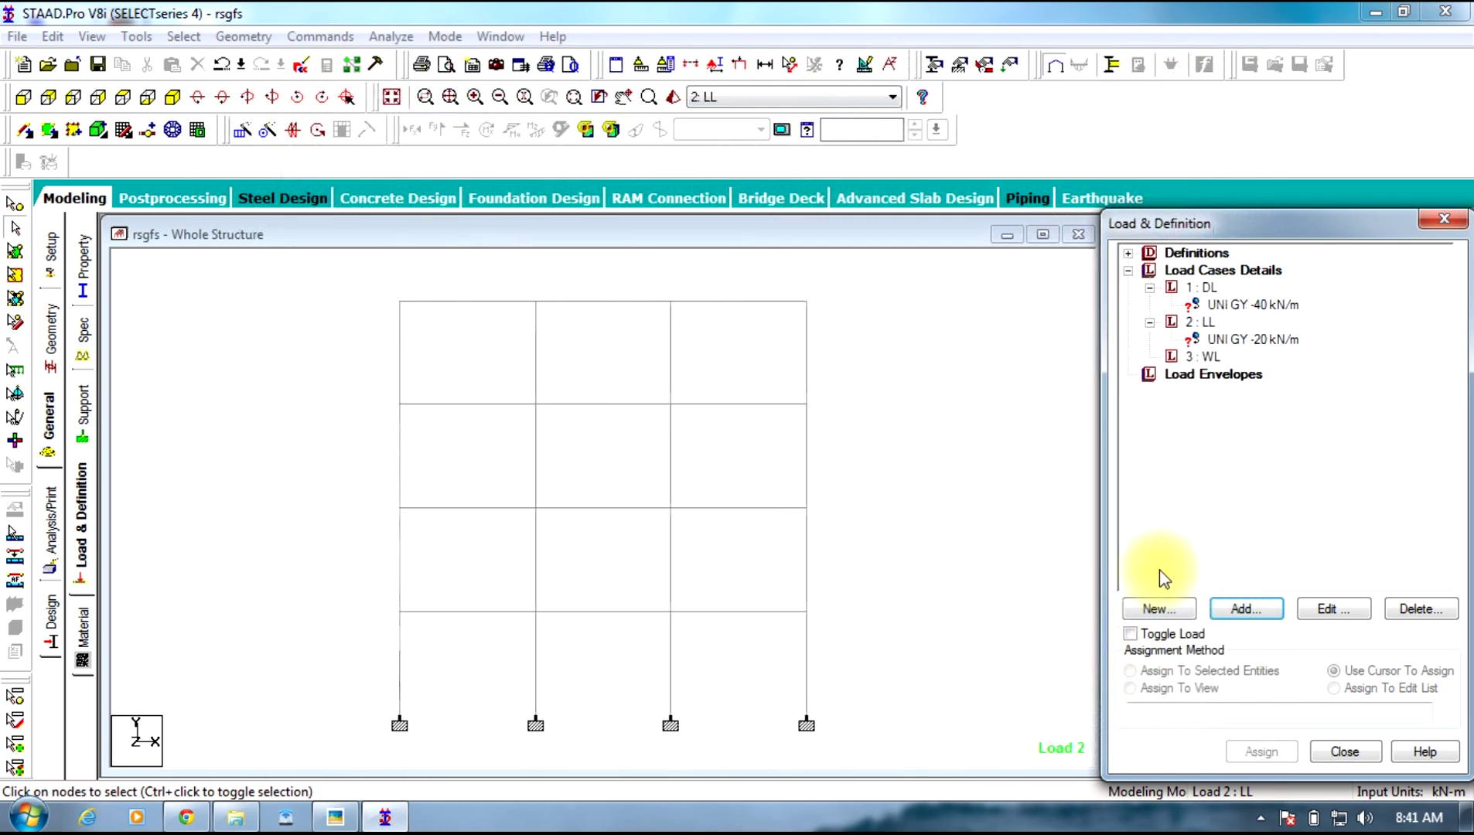
Add two nodal loads with Fx of -25 kN and -20 kN to load case WL
click(1246, 610)
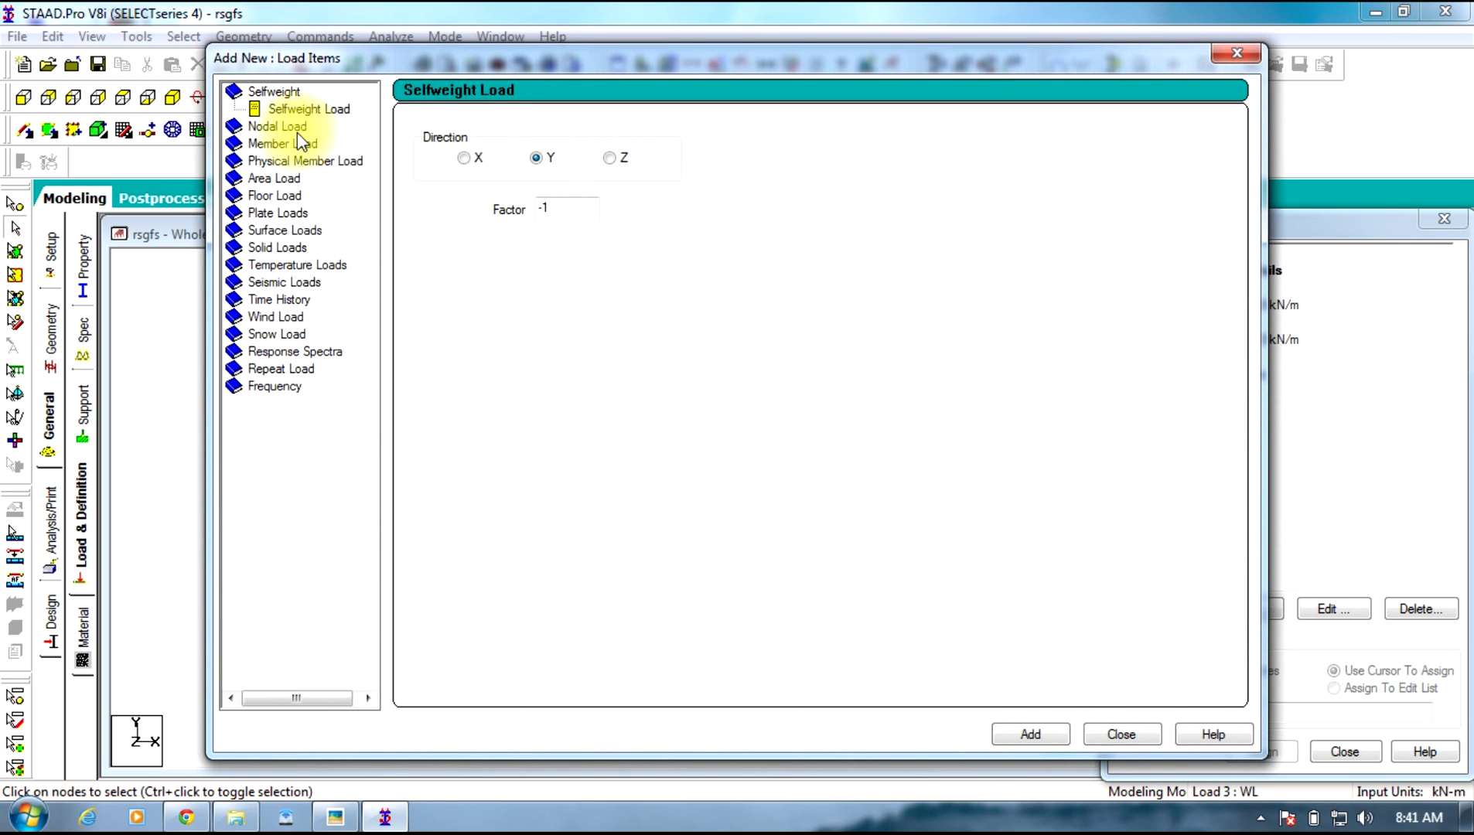
click(294, 127)
double_click(451, 195)
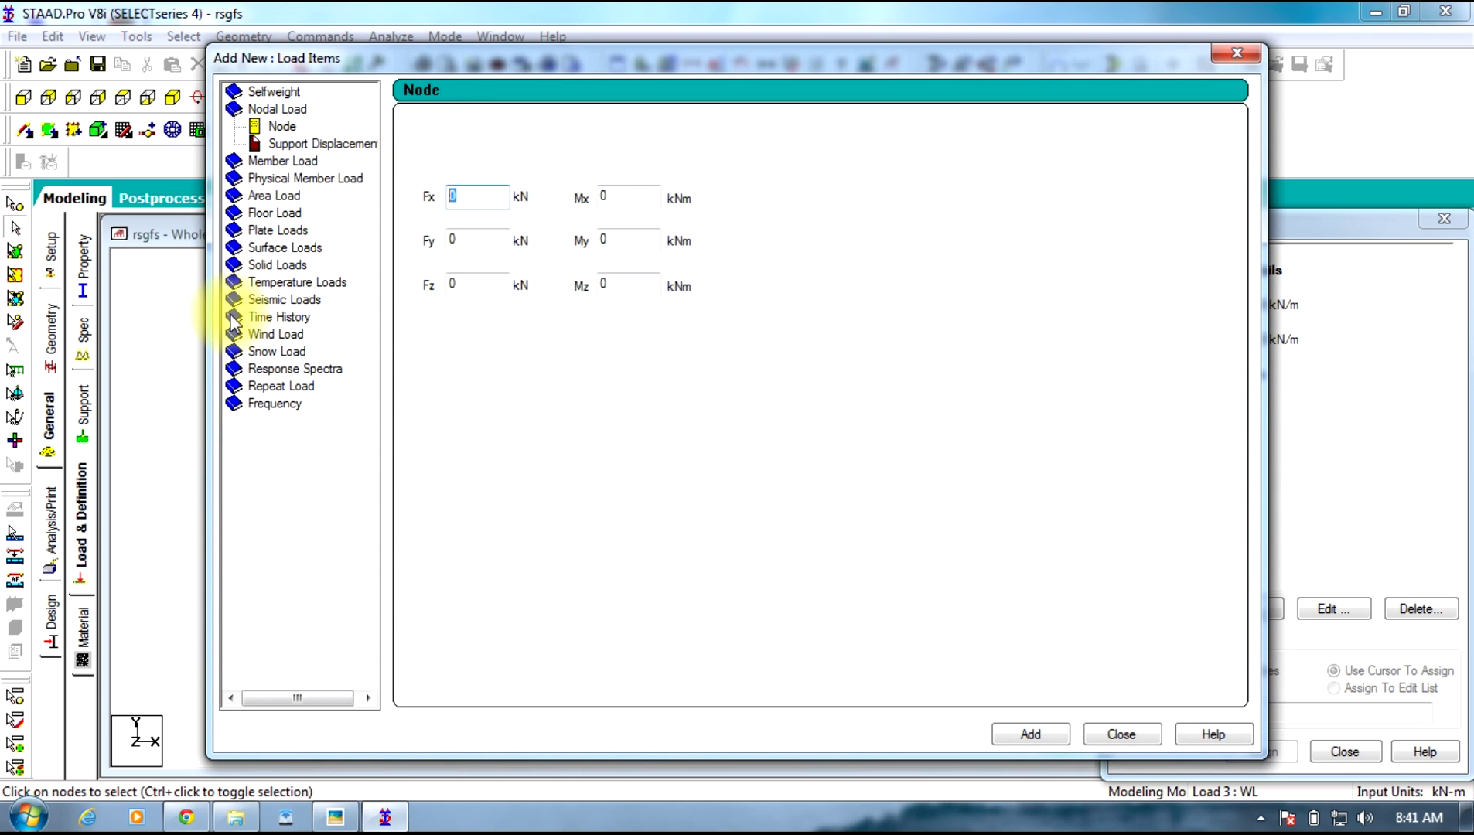
text(-25)
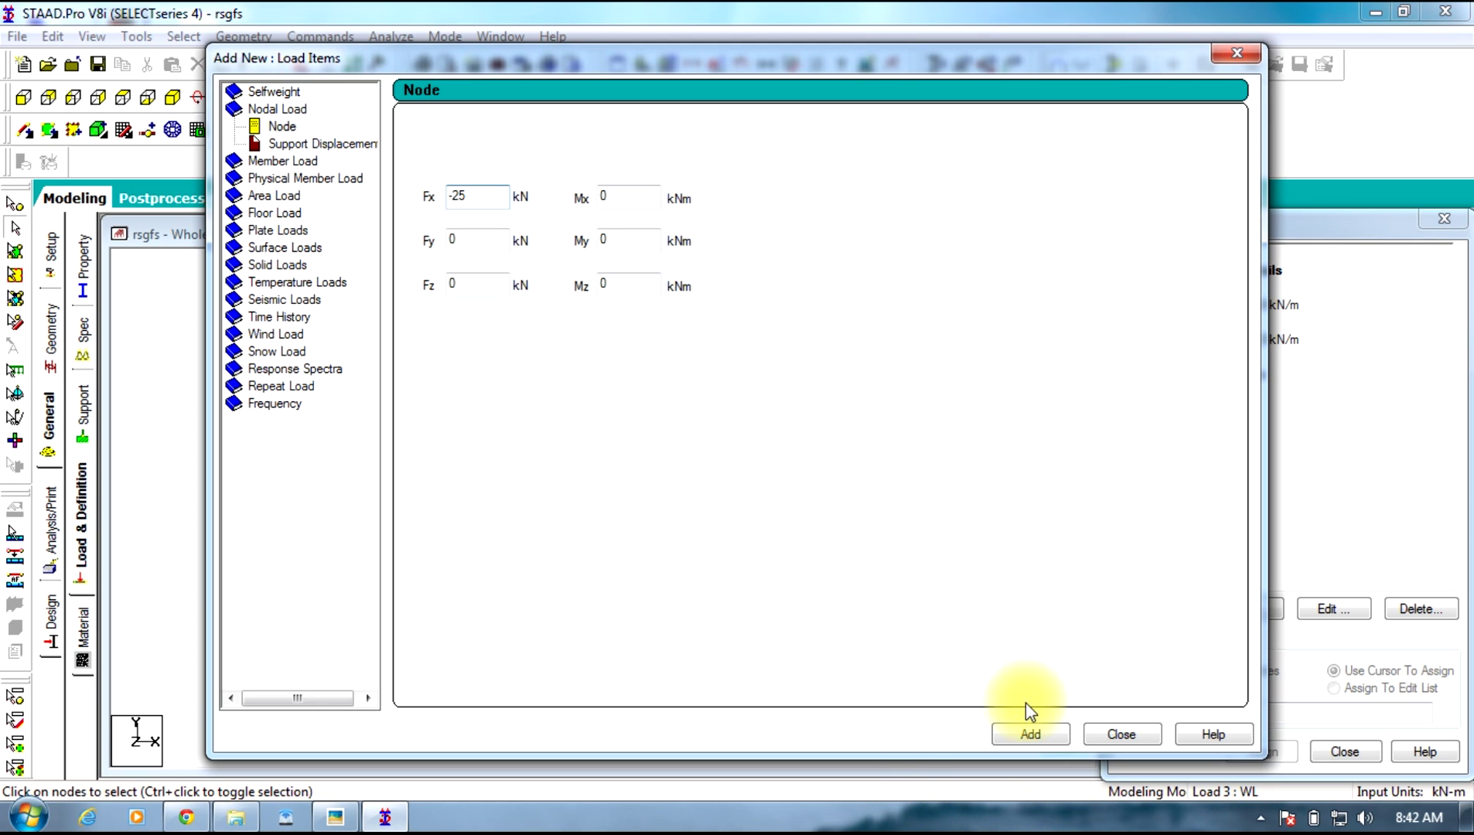
click(1046, 731)
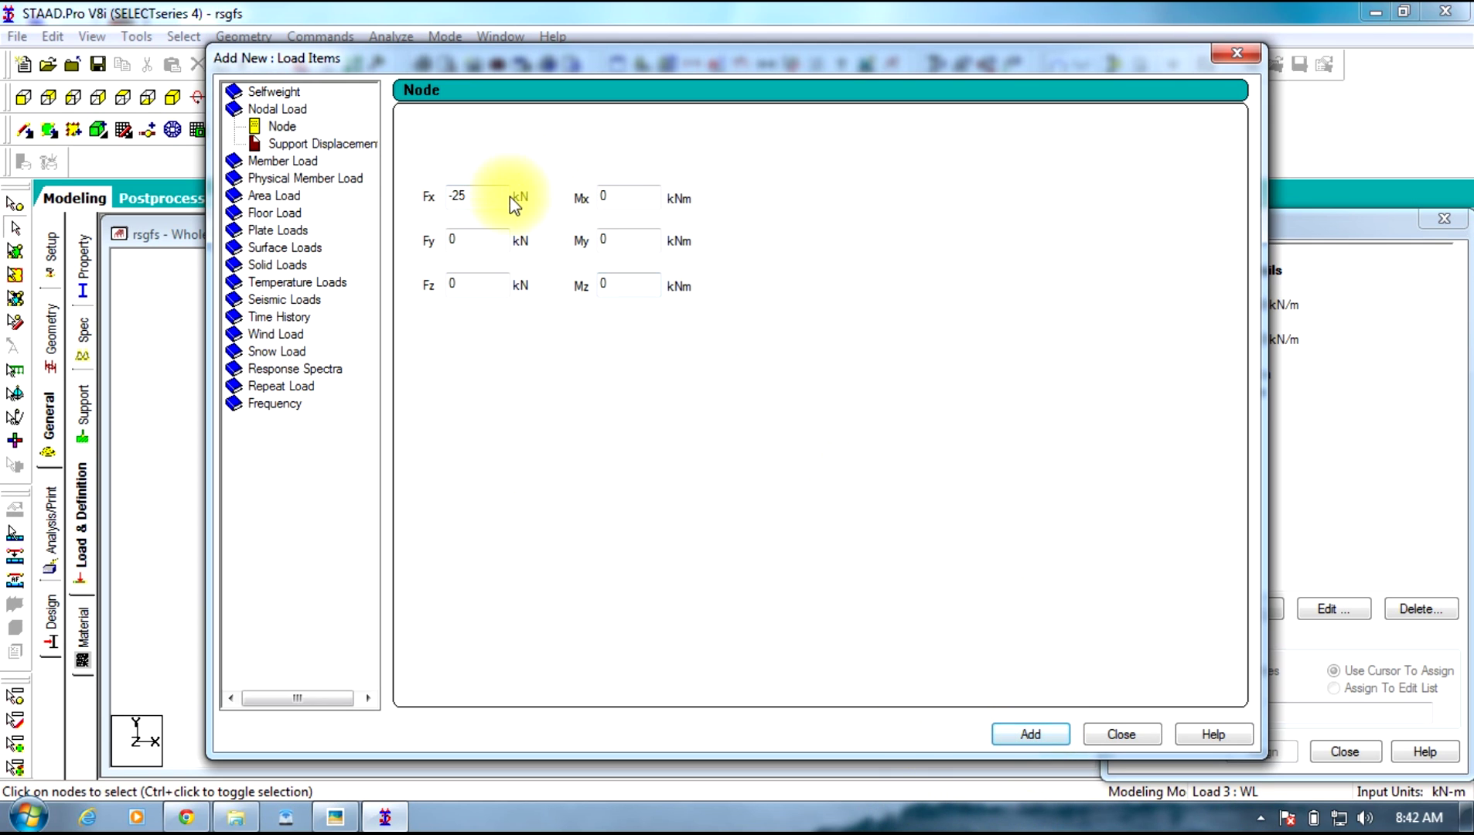
text(-)
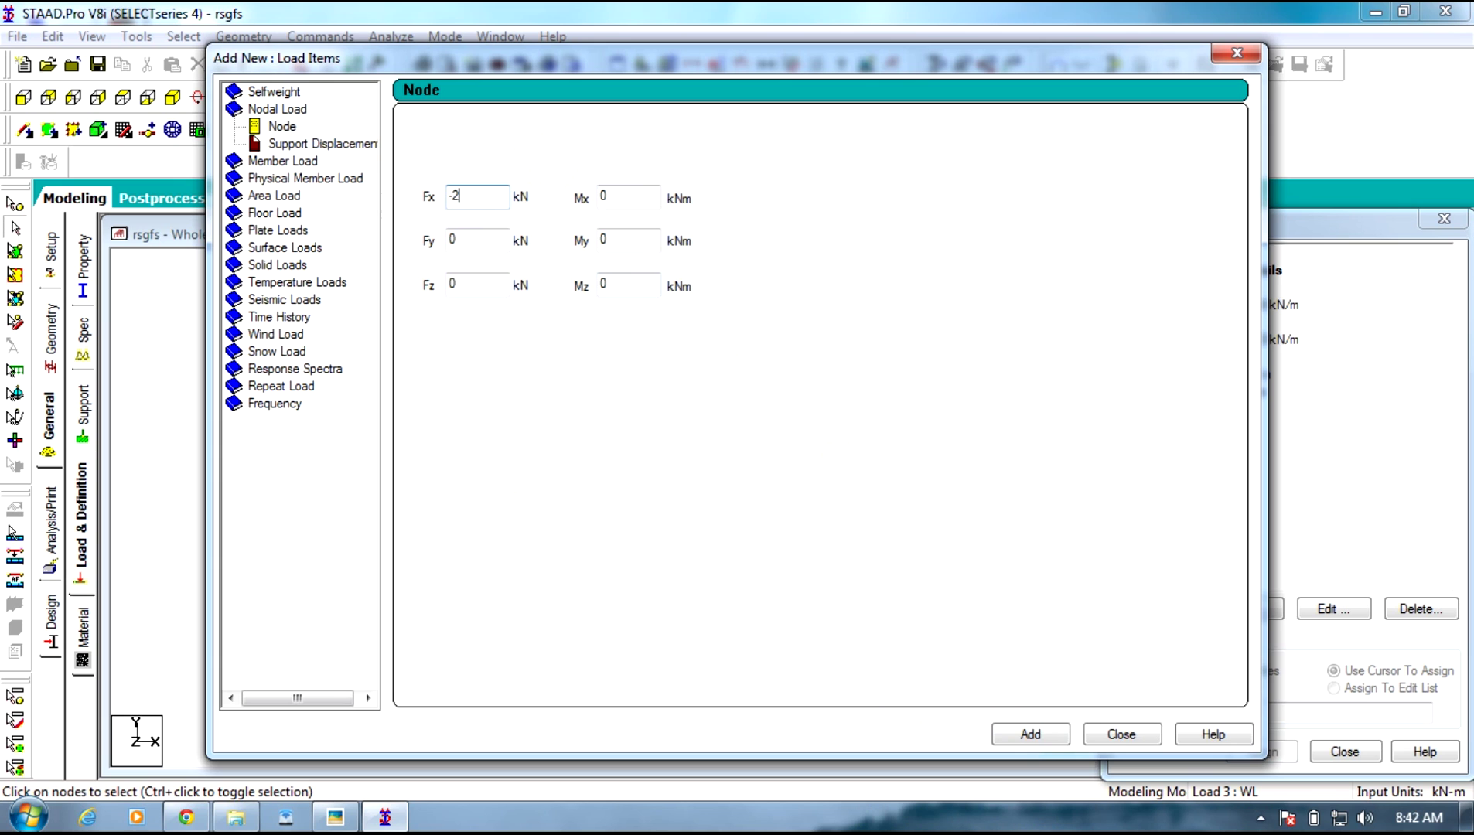
click(1040, 737)
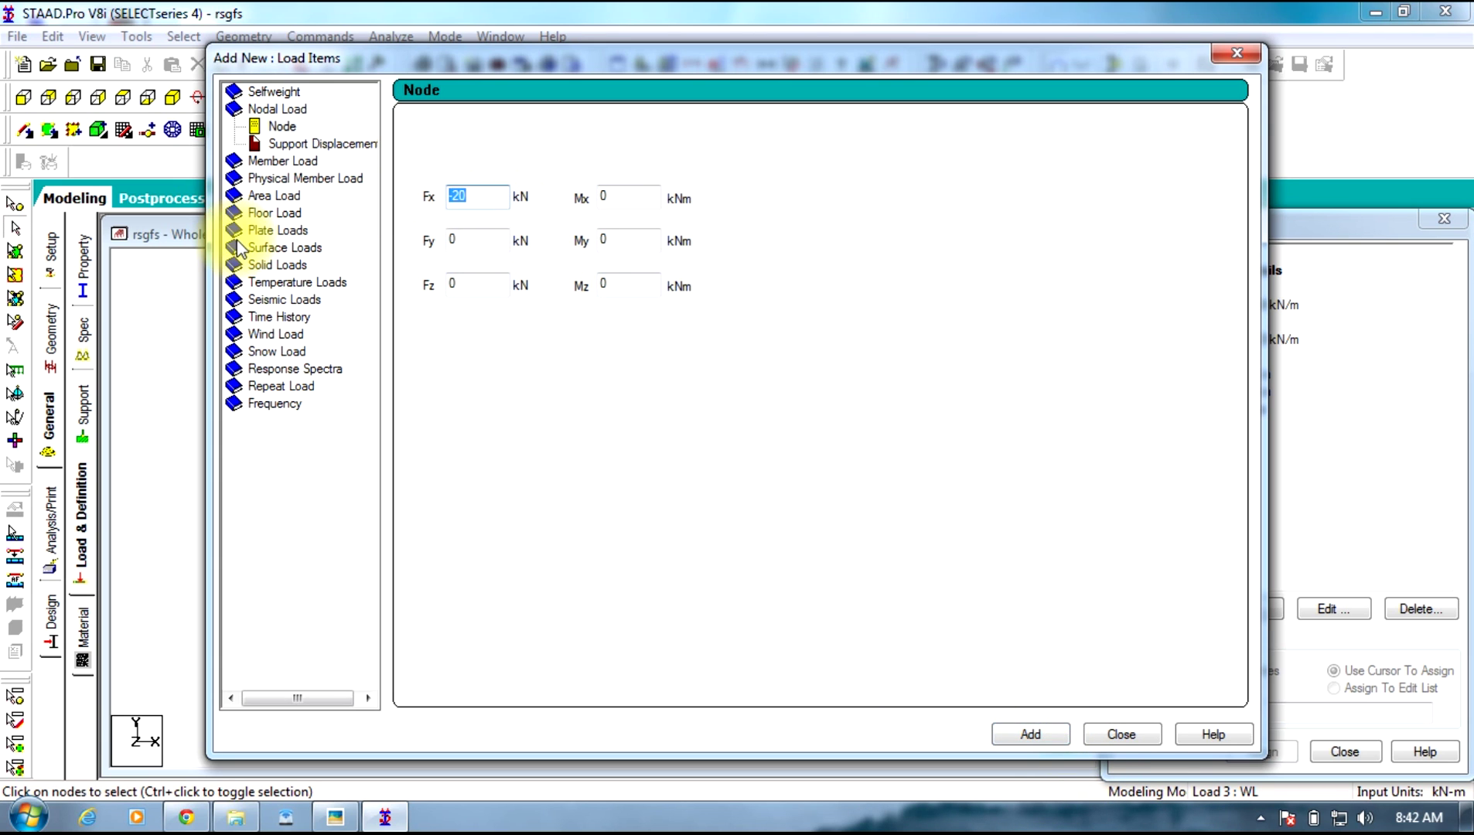
Add two more nodal loads to load case WL with Fx of -15 kN and -10 kN
text(-15)
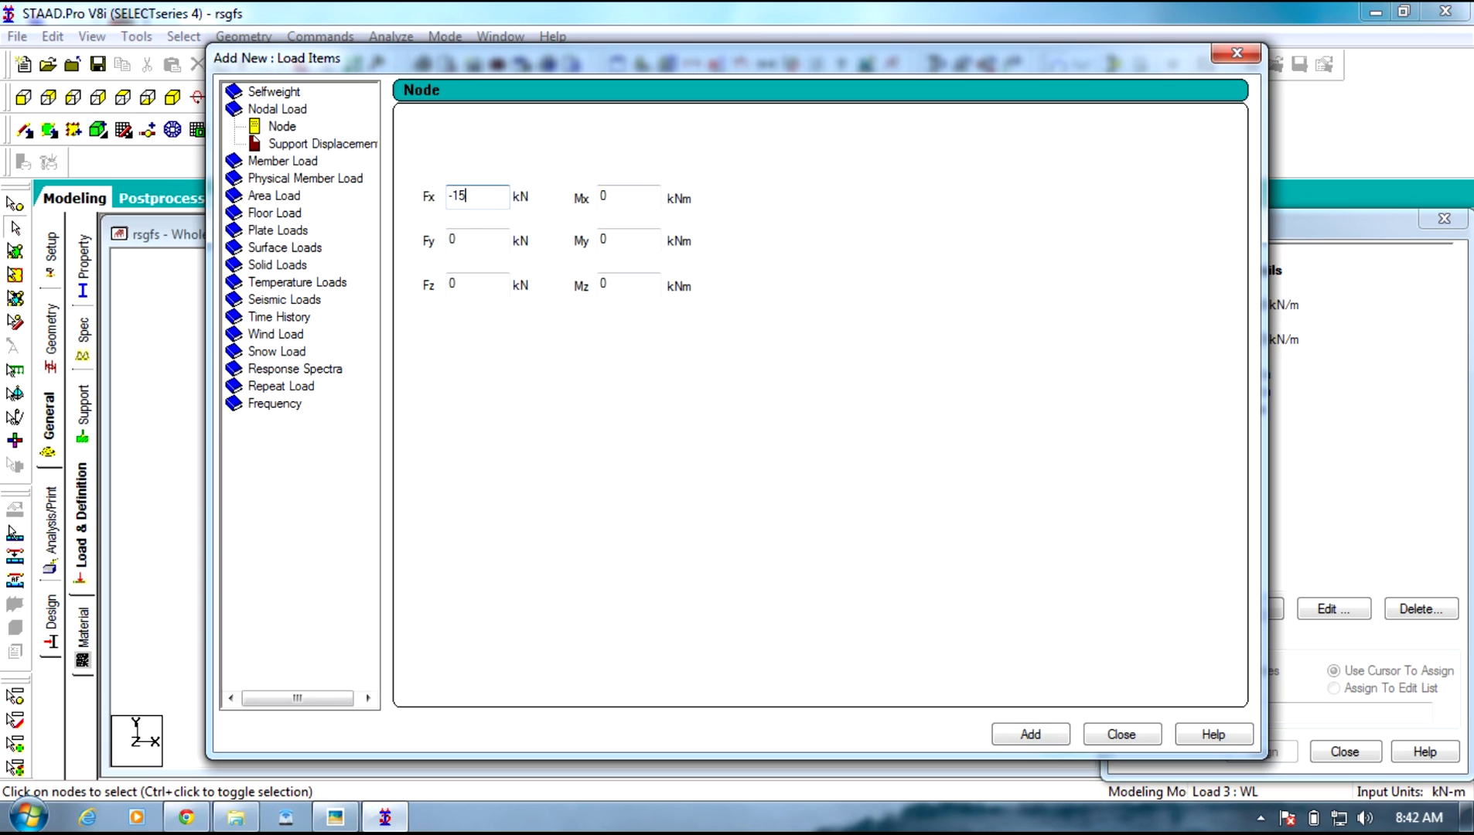
click(1041, 732)
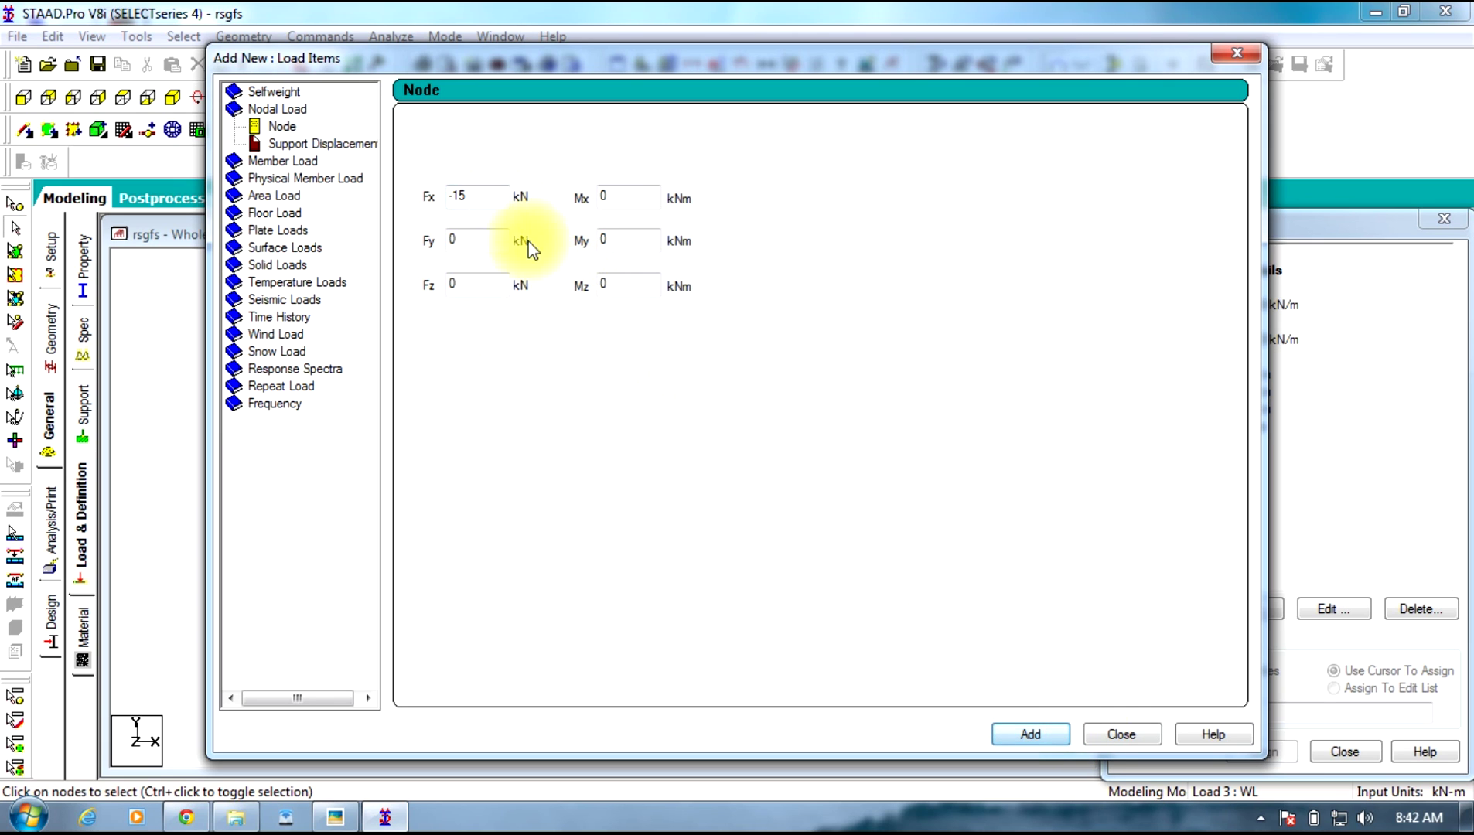
double_click(485, 198)
text(-)
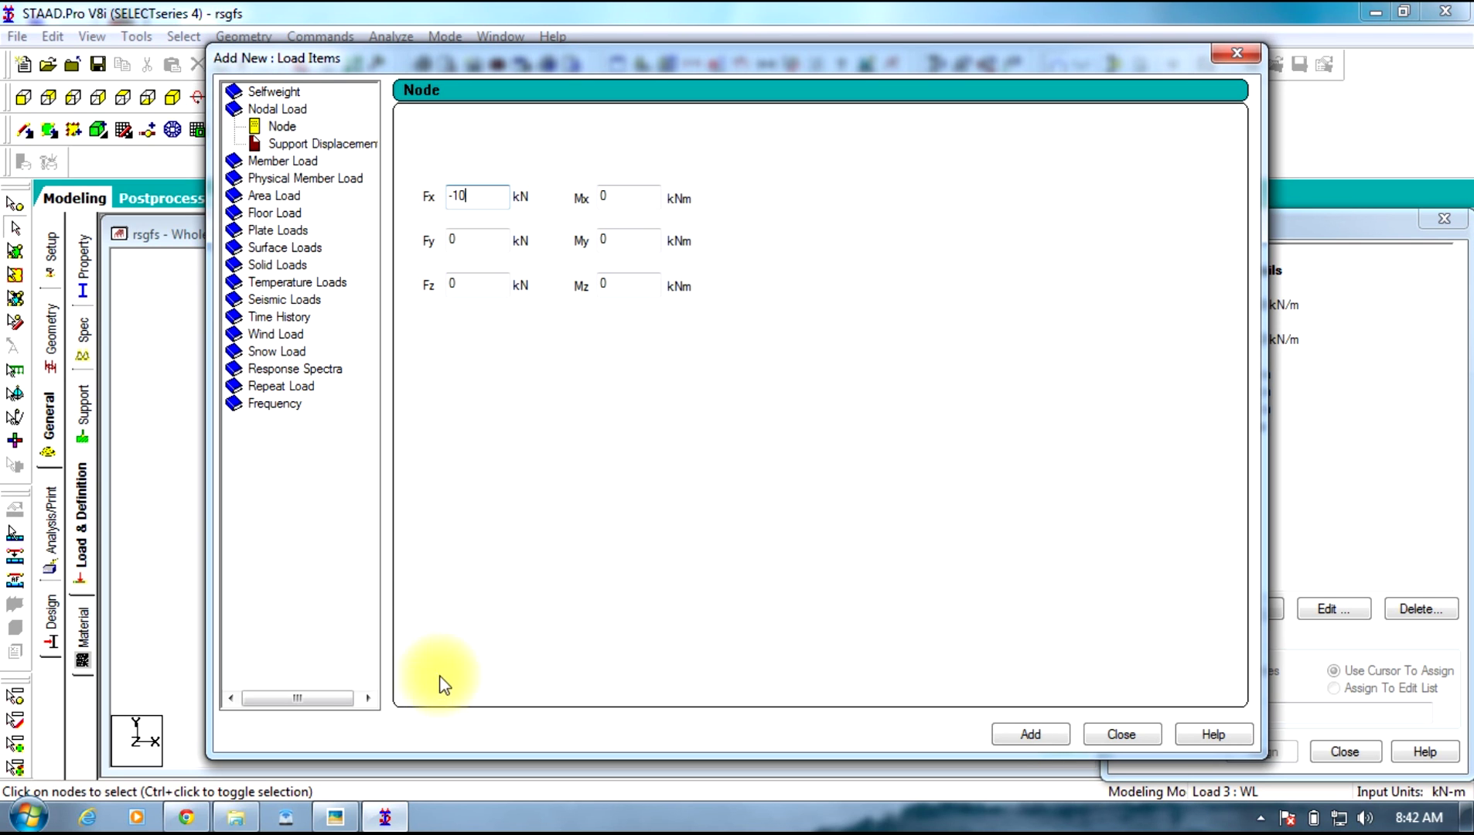
click(1021, 731)
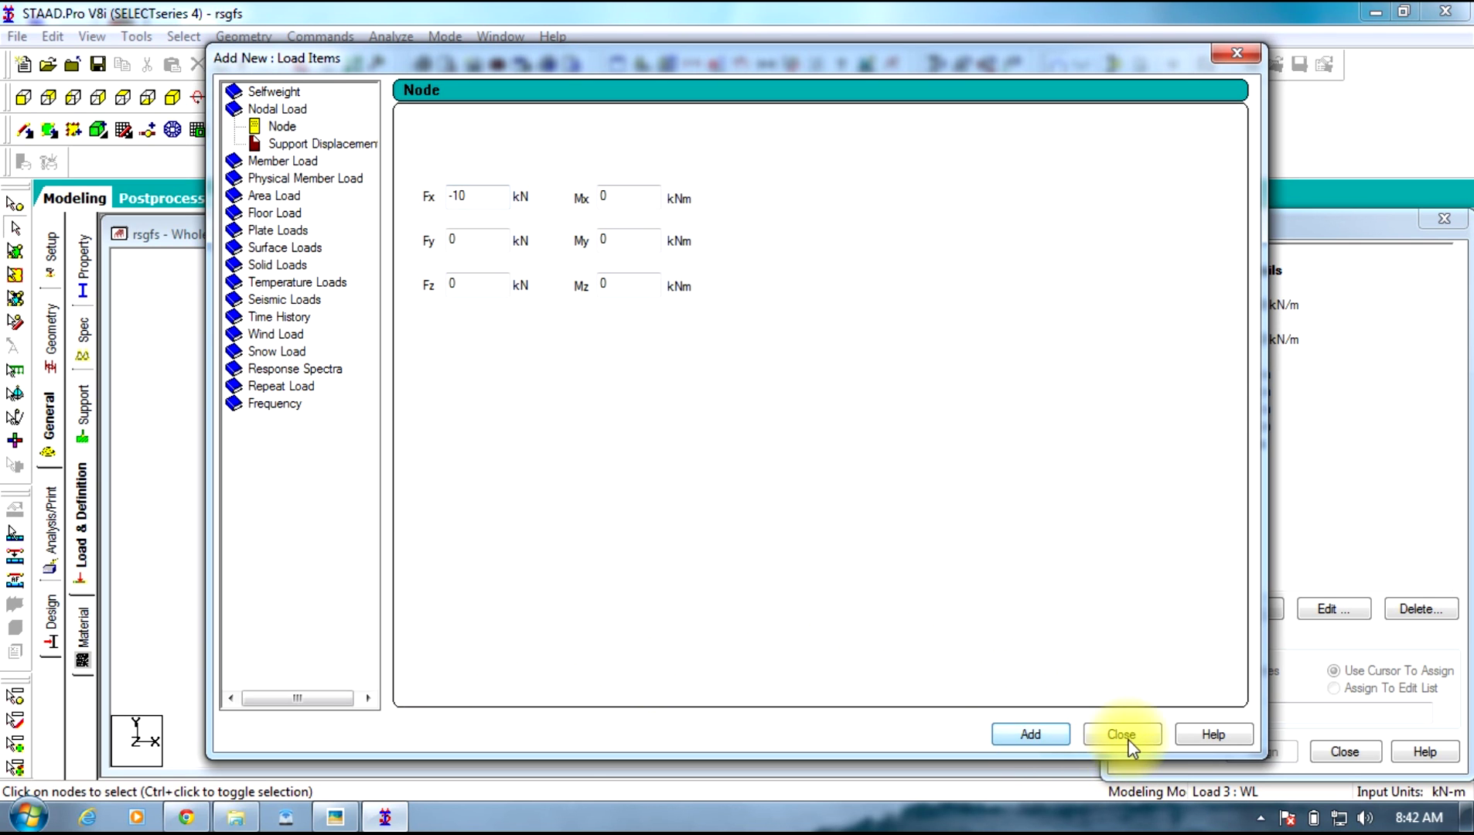
click(1122, 734)
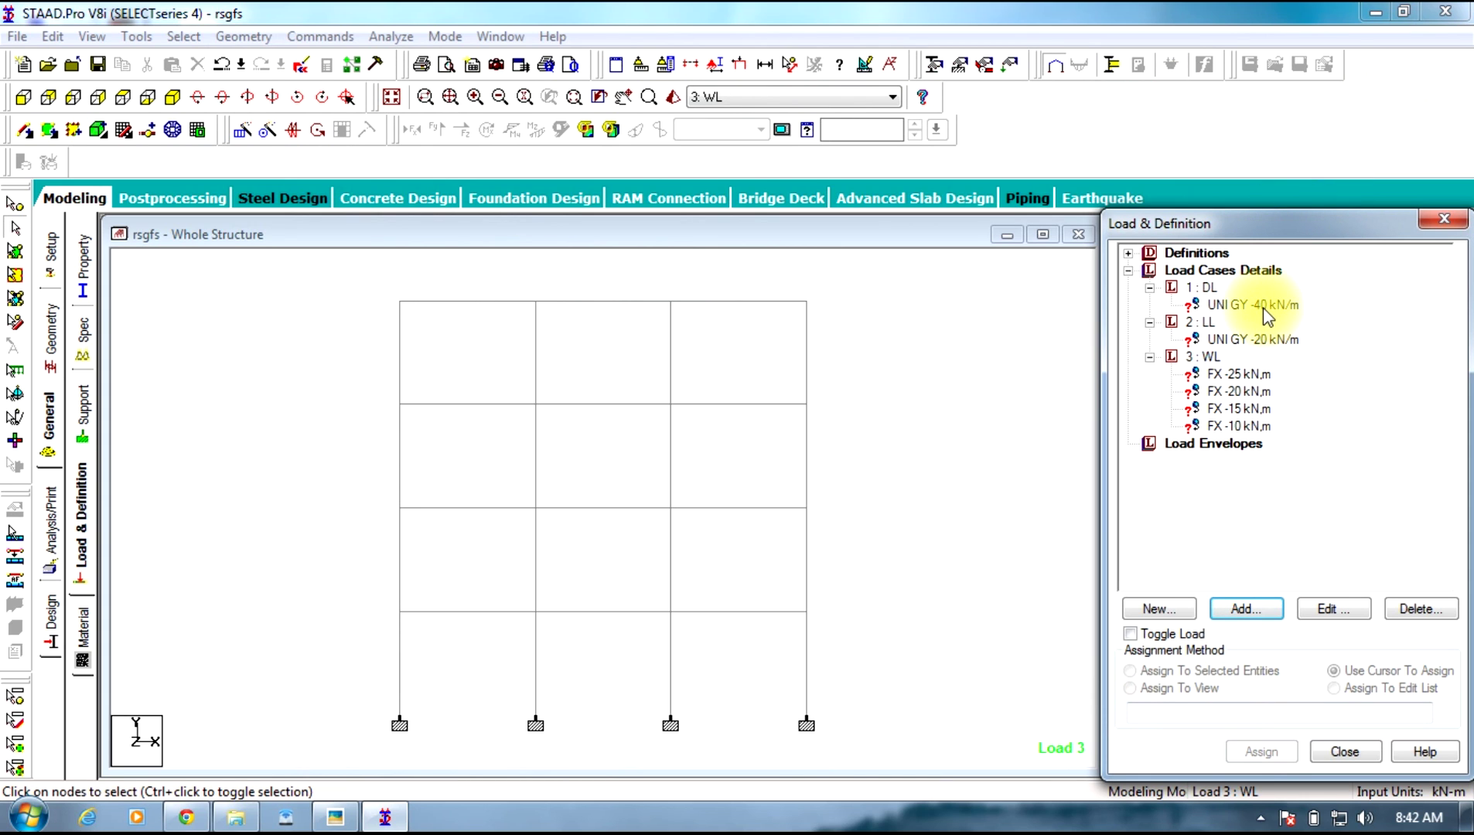
Assign the -40 kN/m dead load to all horizontal beams, selected as parallel to X, using Assign To Selected Beams
click(1280, 305)
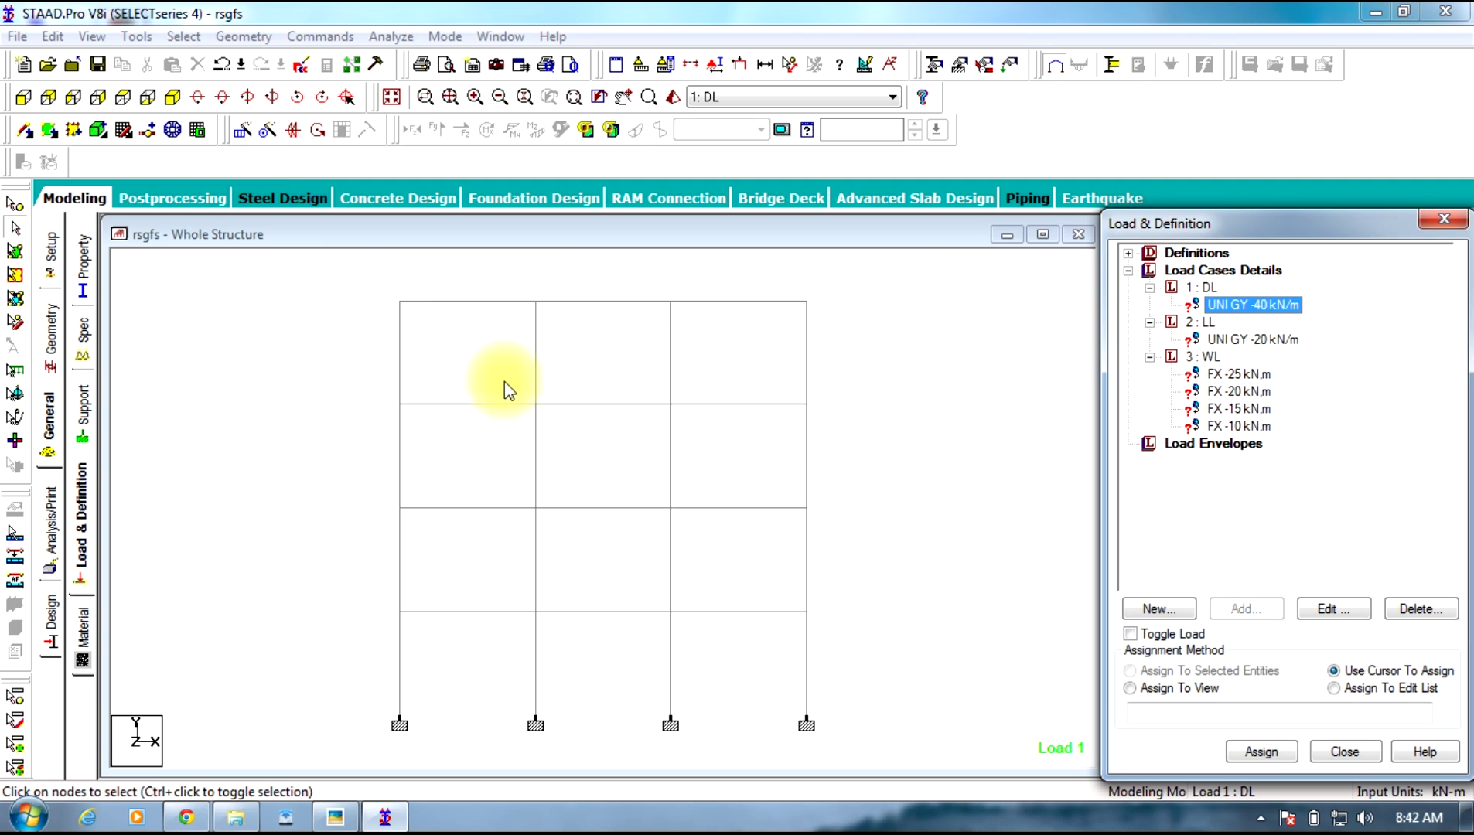
click(183, 38)
mouse_move(359, 435)
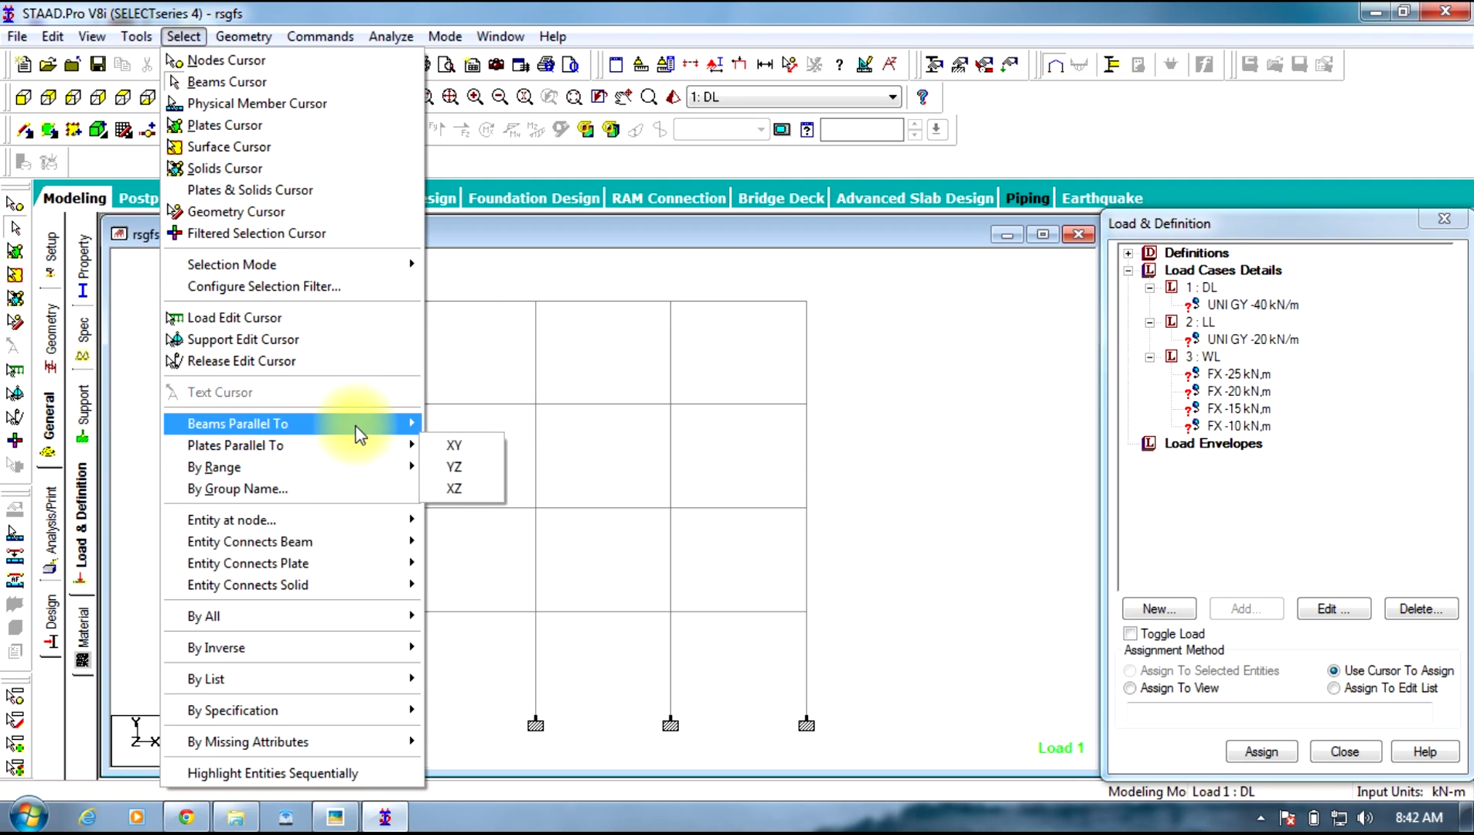
click(449, 444)
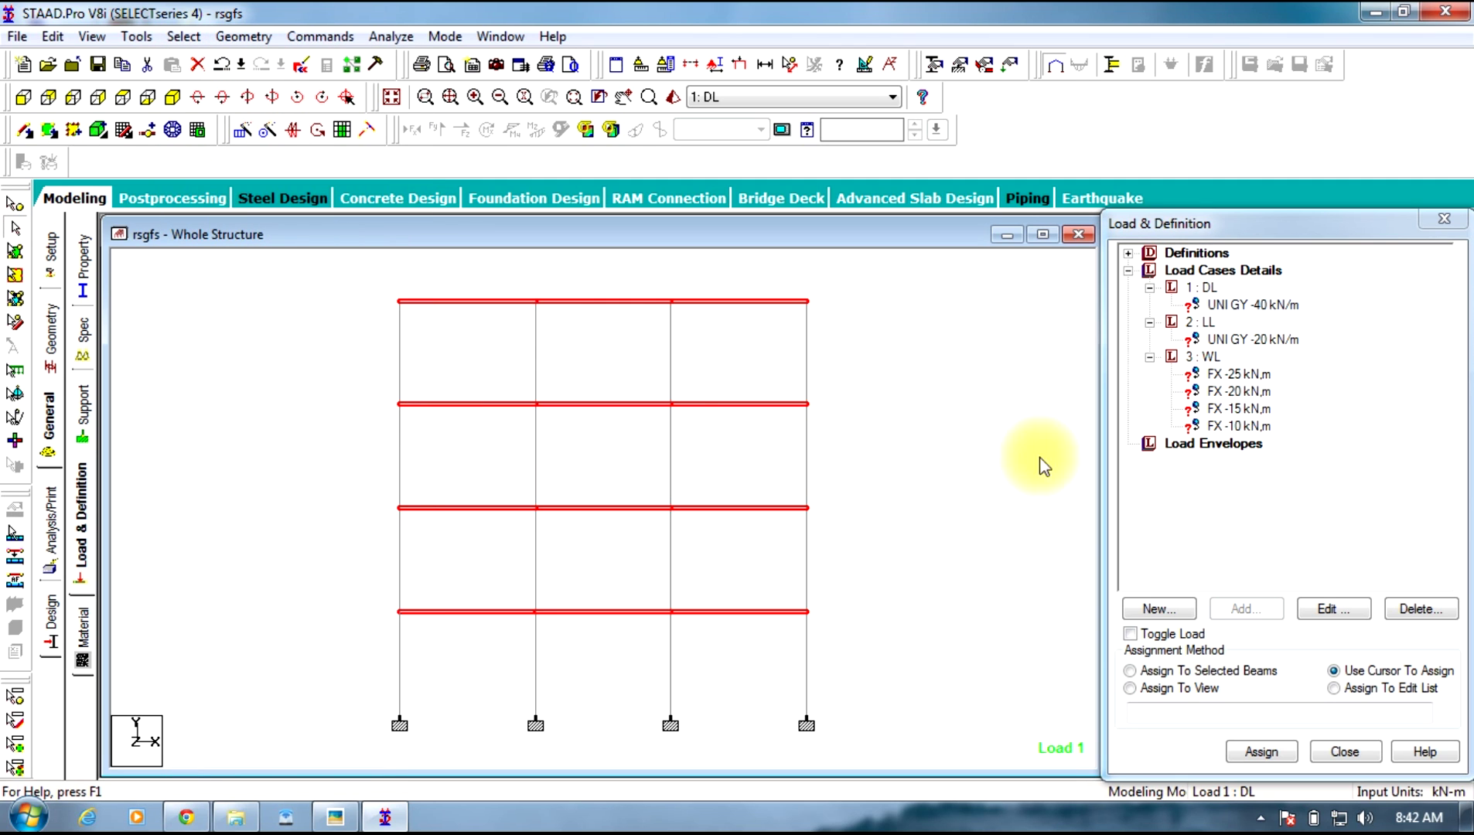
click(1236, 672)
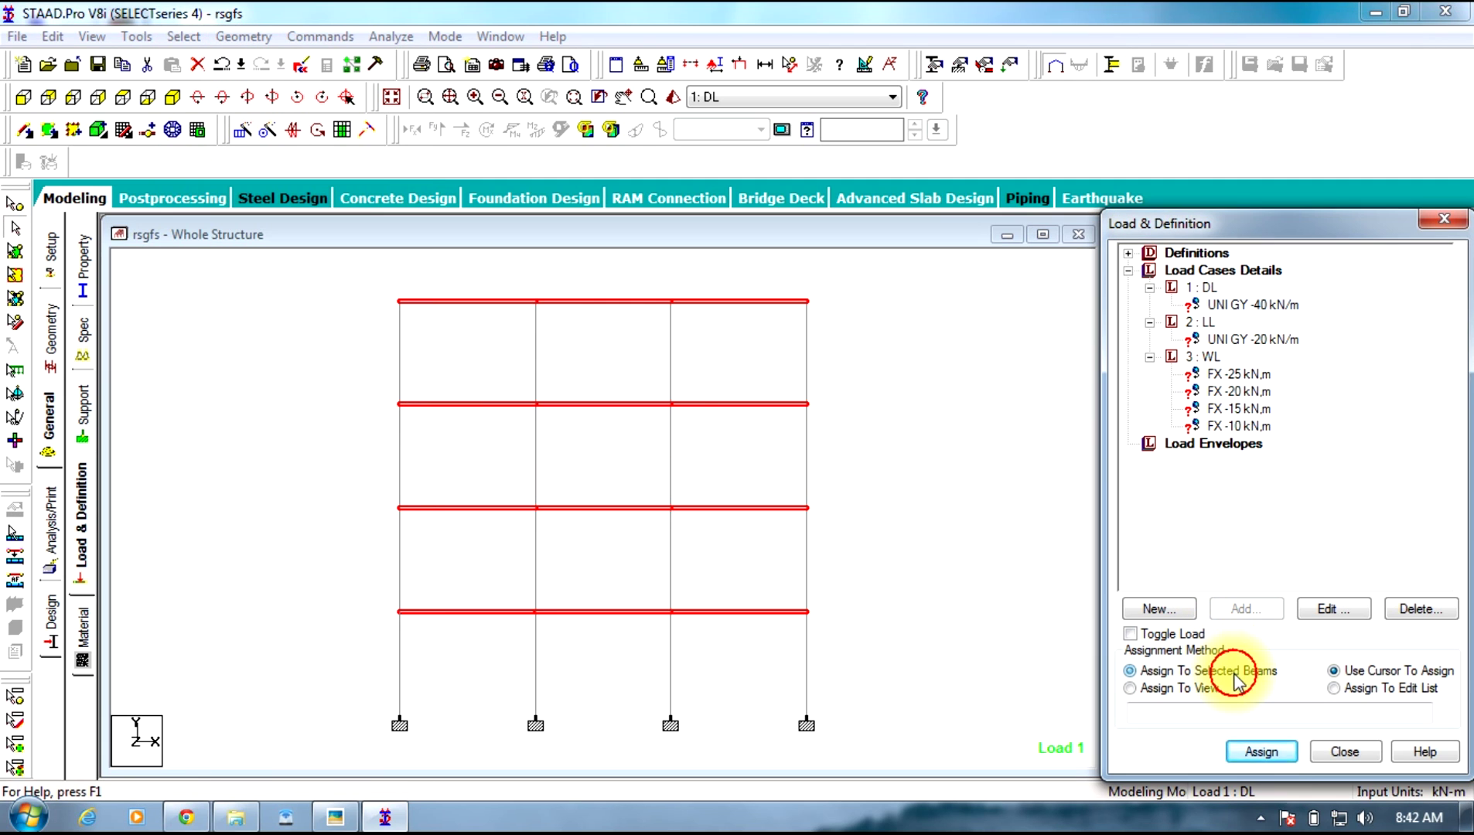
click(1262, 754)
click(1296, 553)
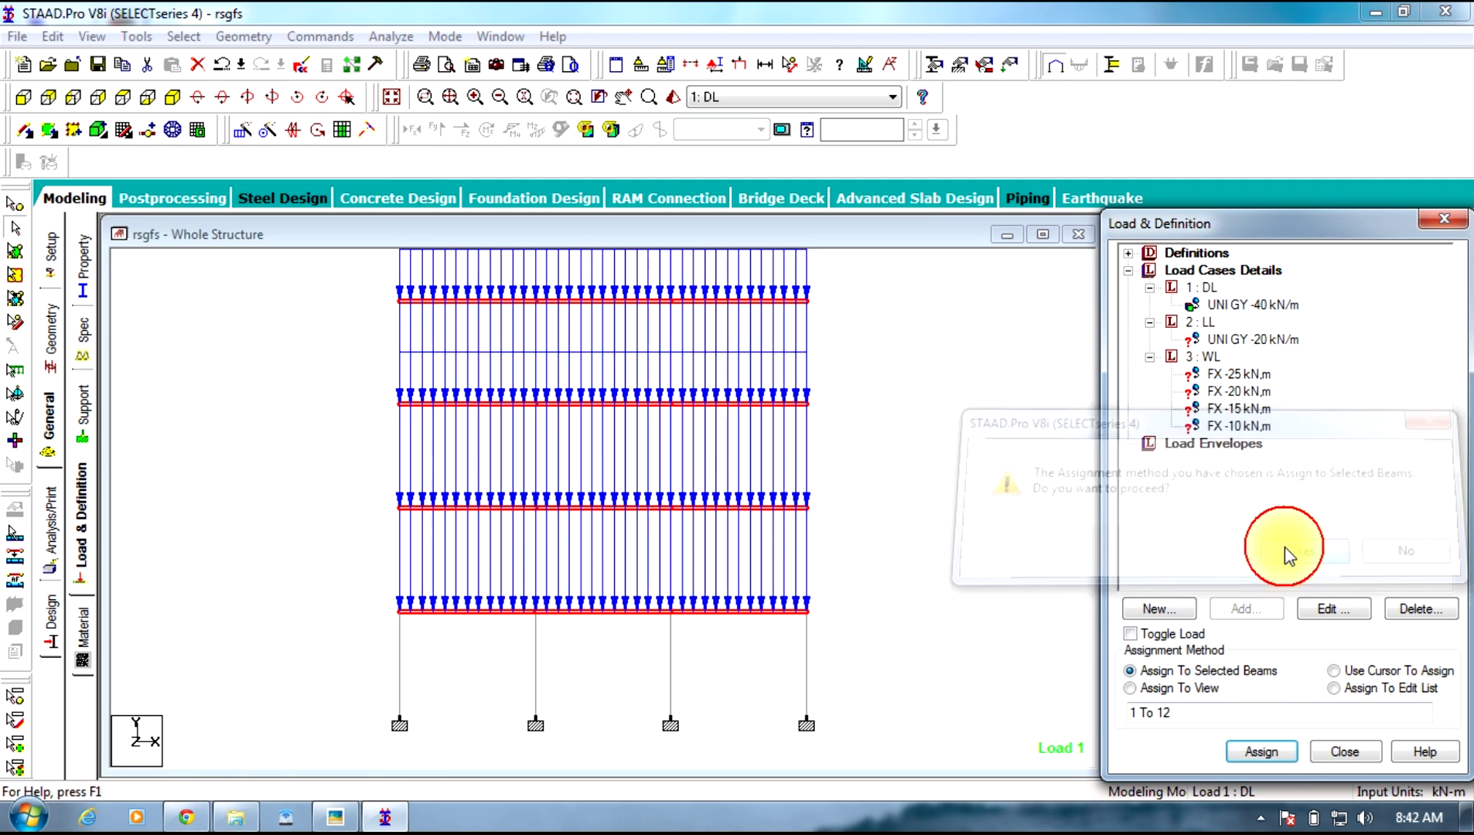
Assign the -20 kN/m live load to the selected horizontal beams and clear the beam selection
click(1229, 341)
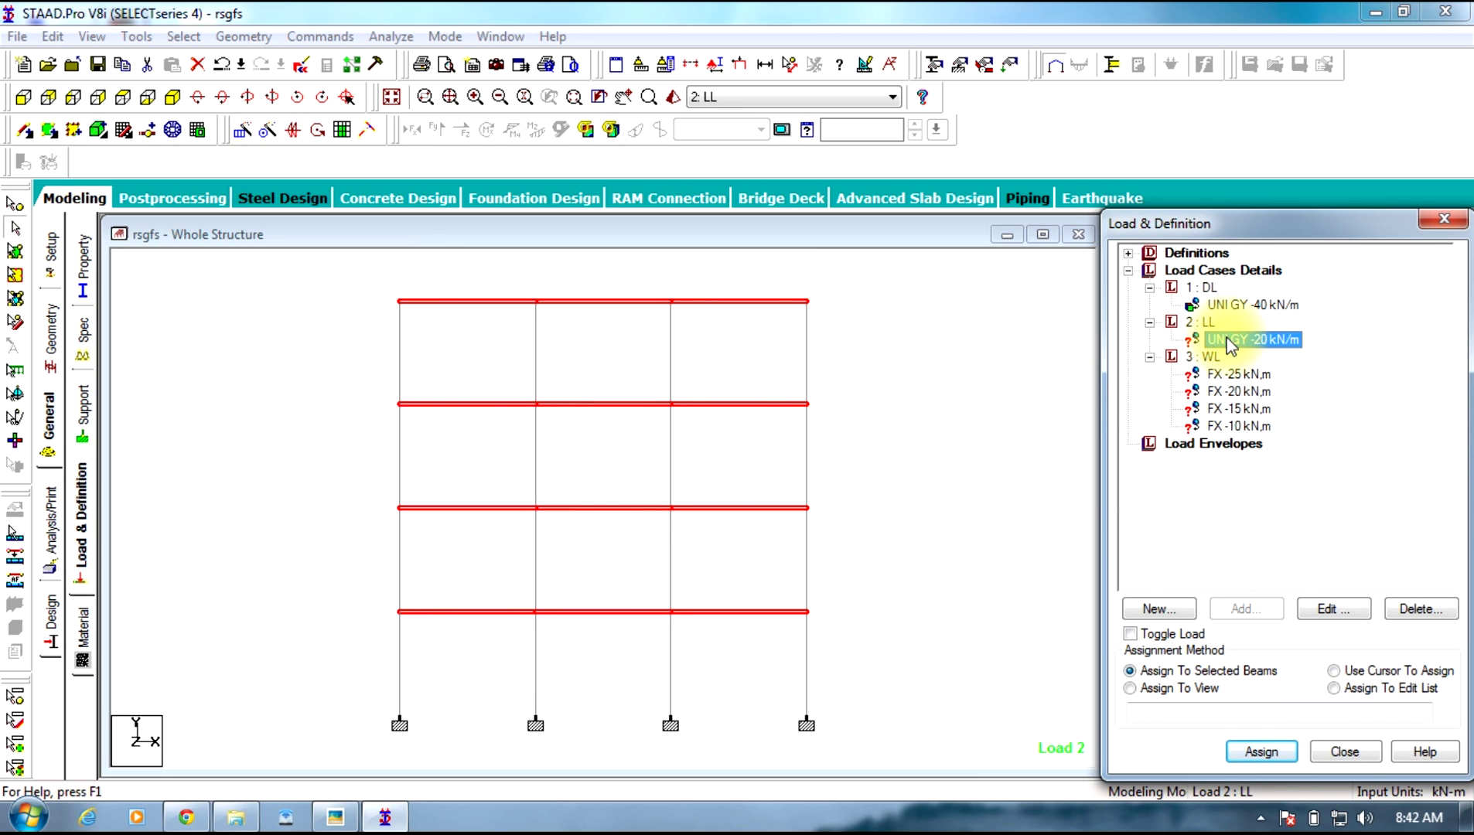
click(1261, 753)
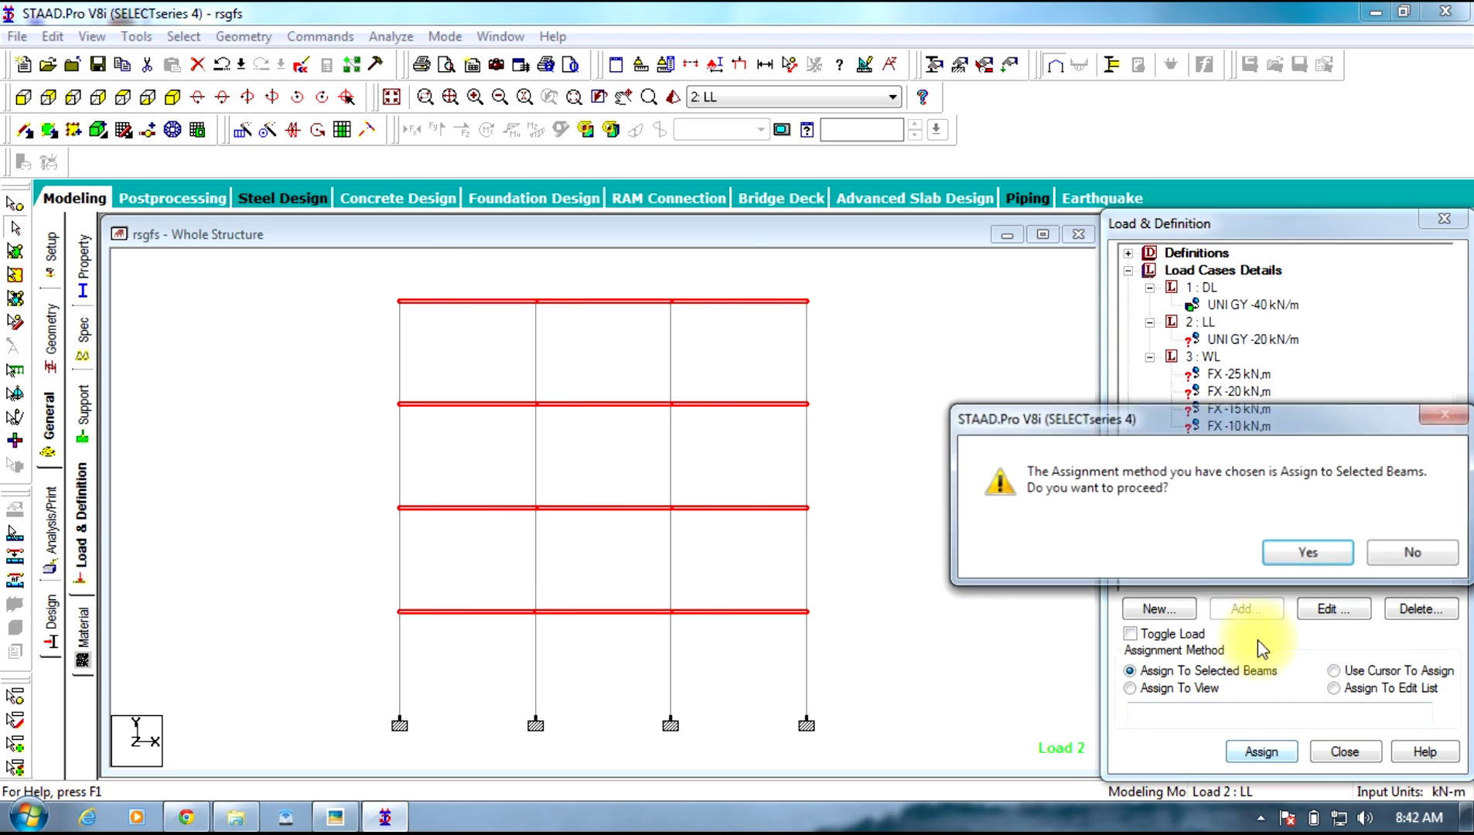
click(1278, 555)
click(826, 370)
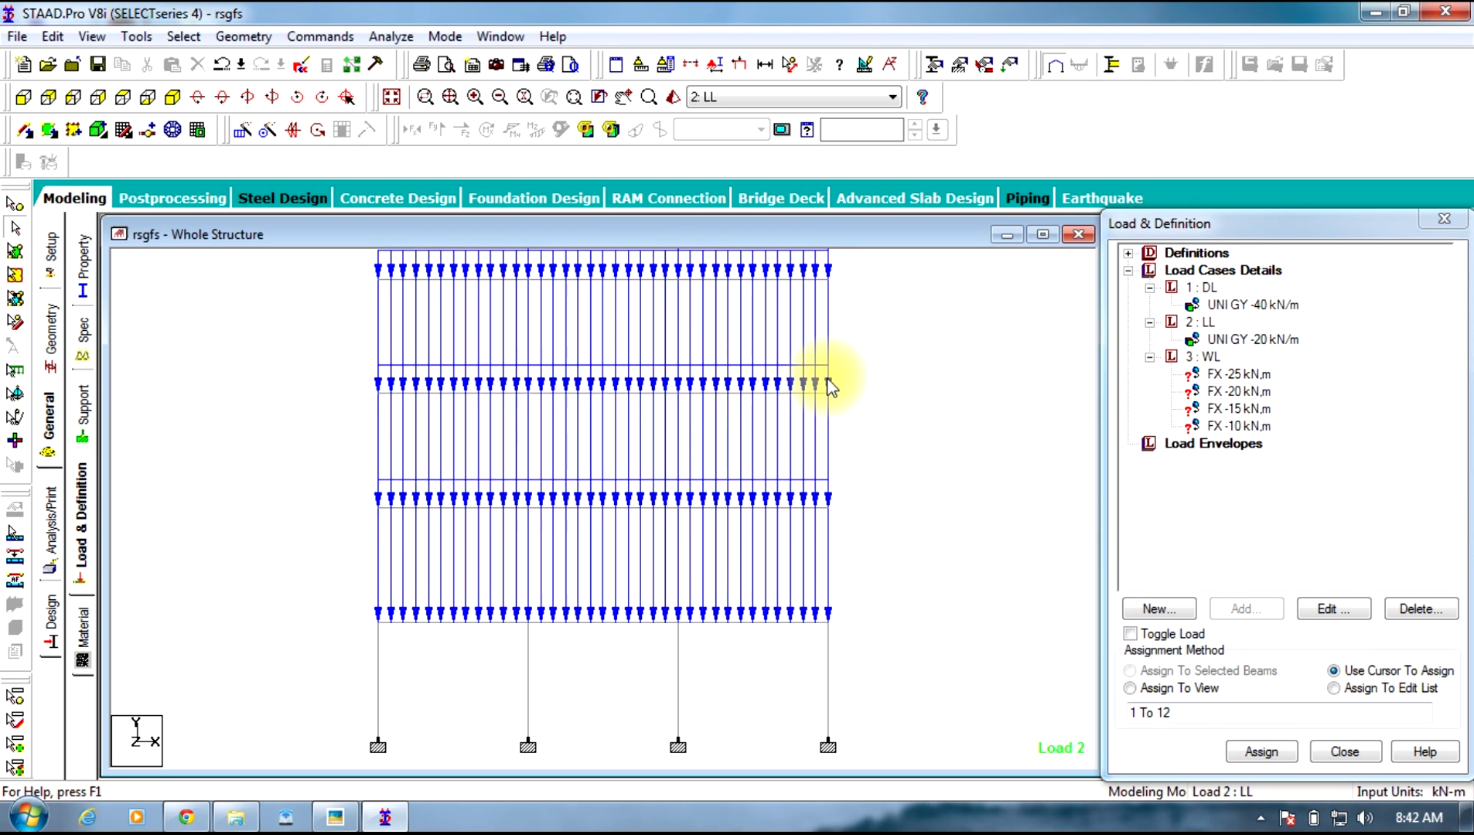
Assign the WL nodal load of Fx -25 kN to the frame's top-left node using Assign To Selected Nodes
scroll(839, 417, down, 3)
scroll(867, 439, up, 2)
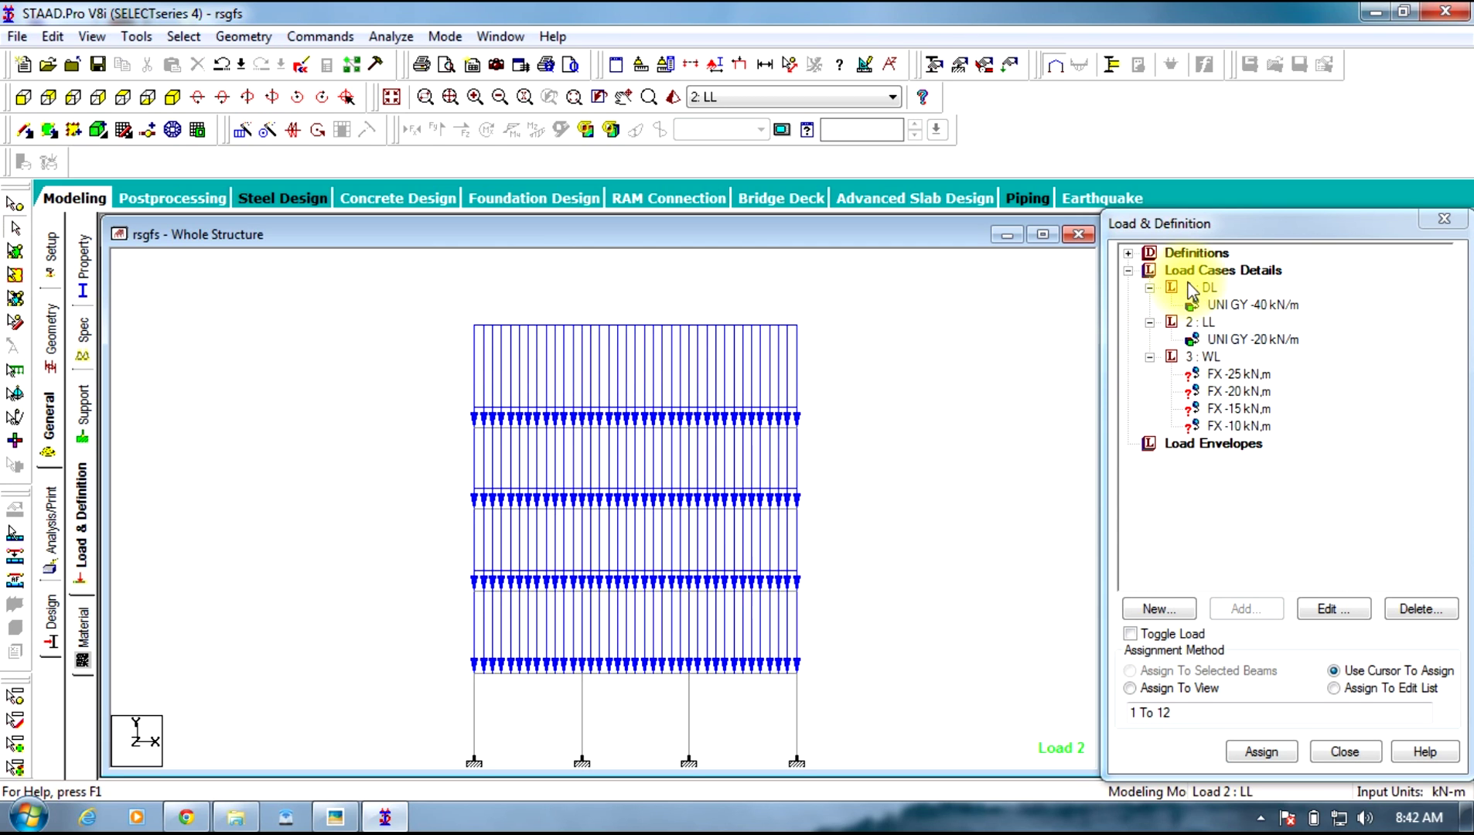
click(1213, 376)
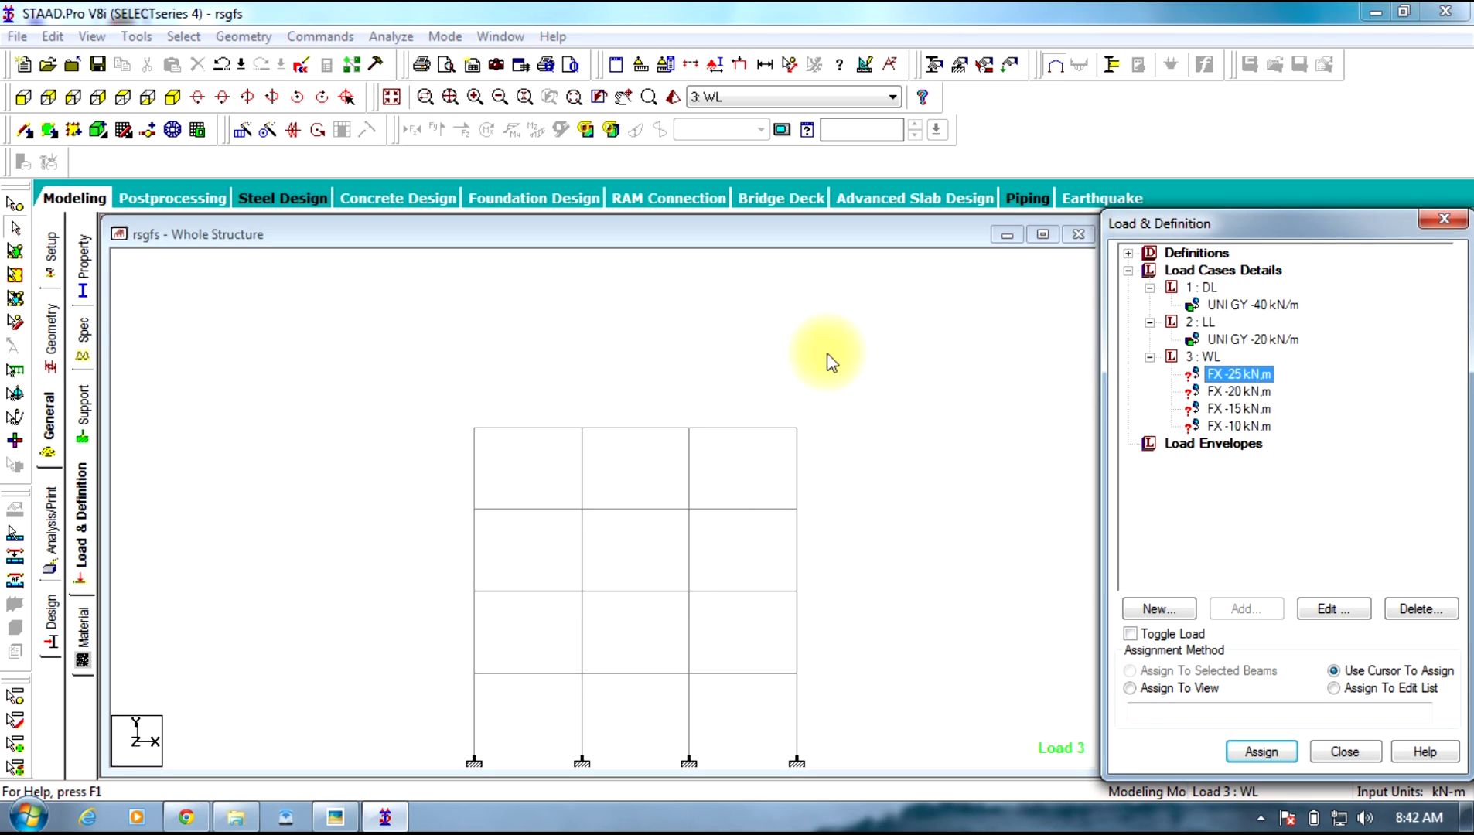
click(17, 202)
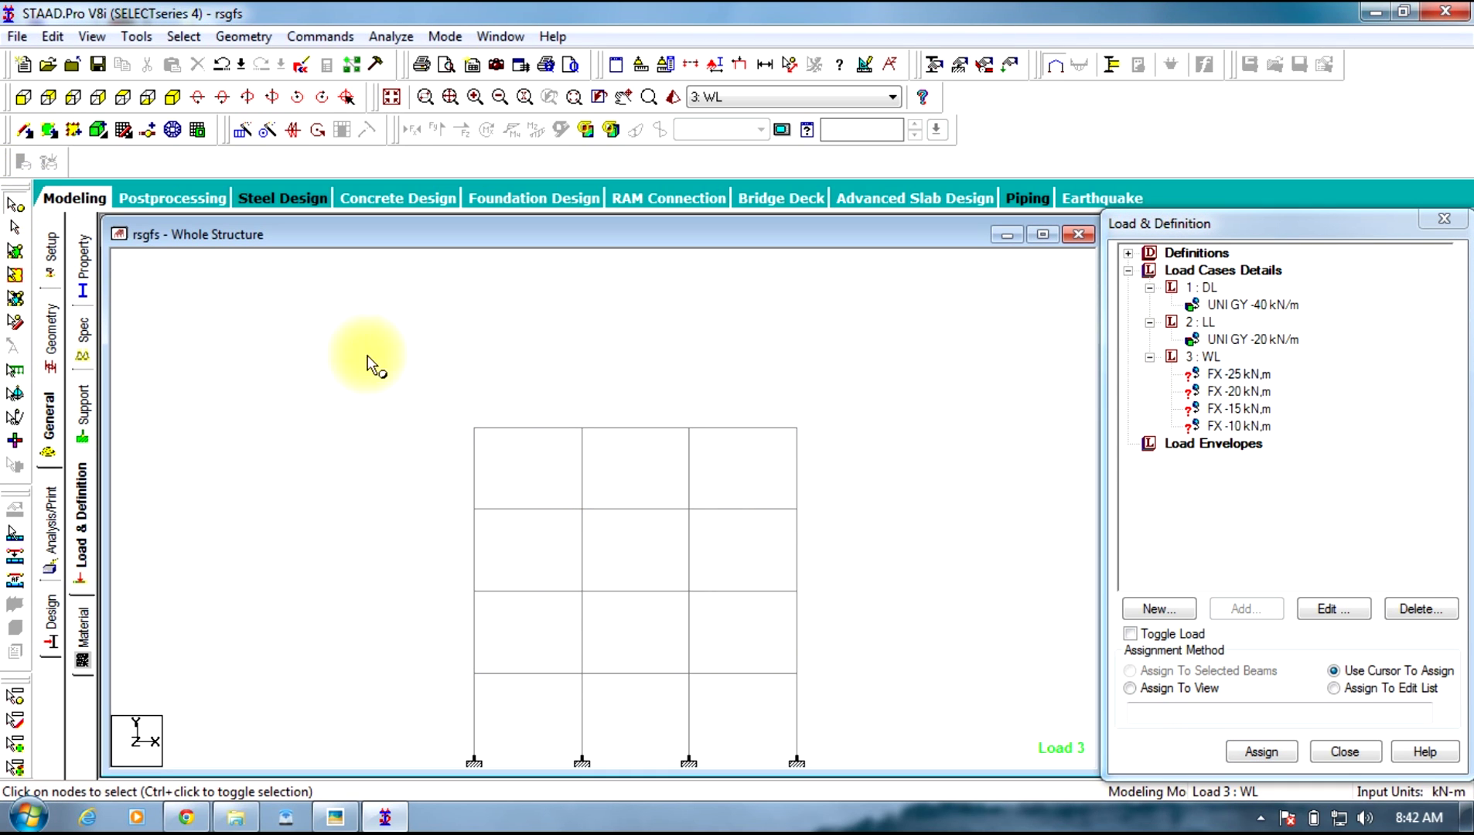
drag(503, 414, 464, 463)
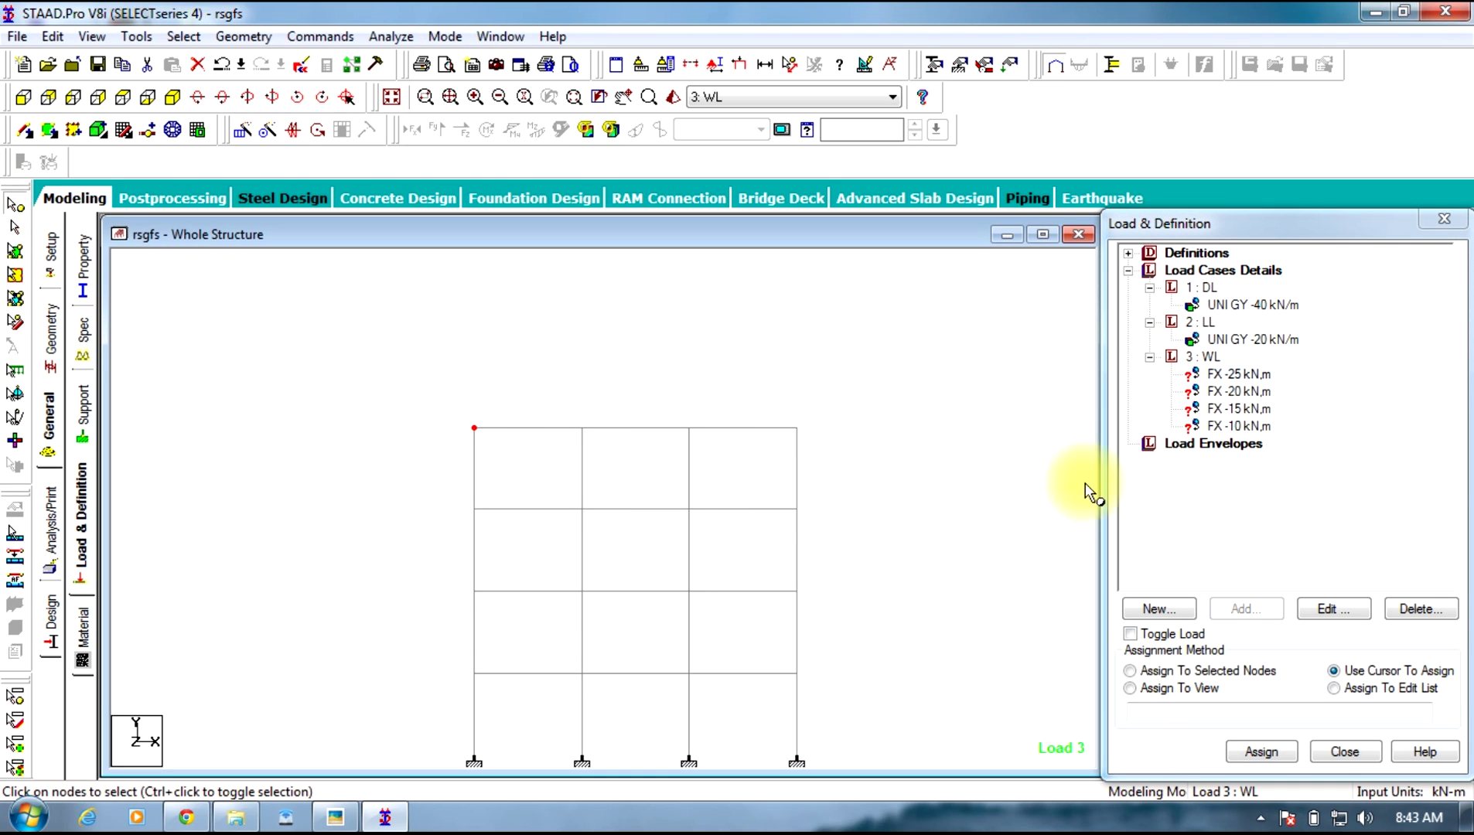
click(1200, 670)
click(1261, 751)
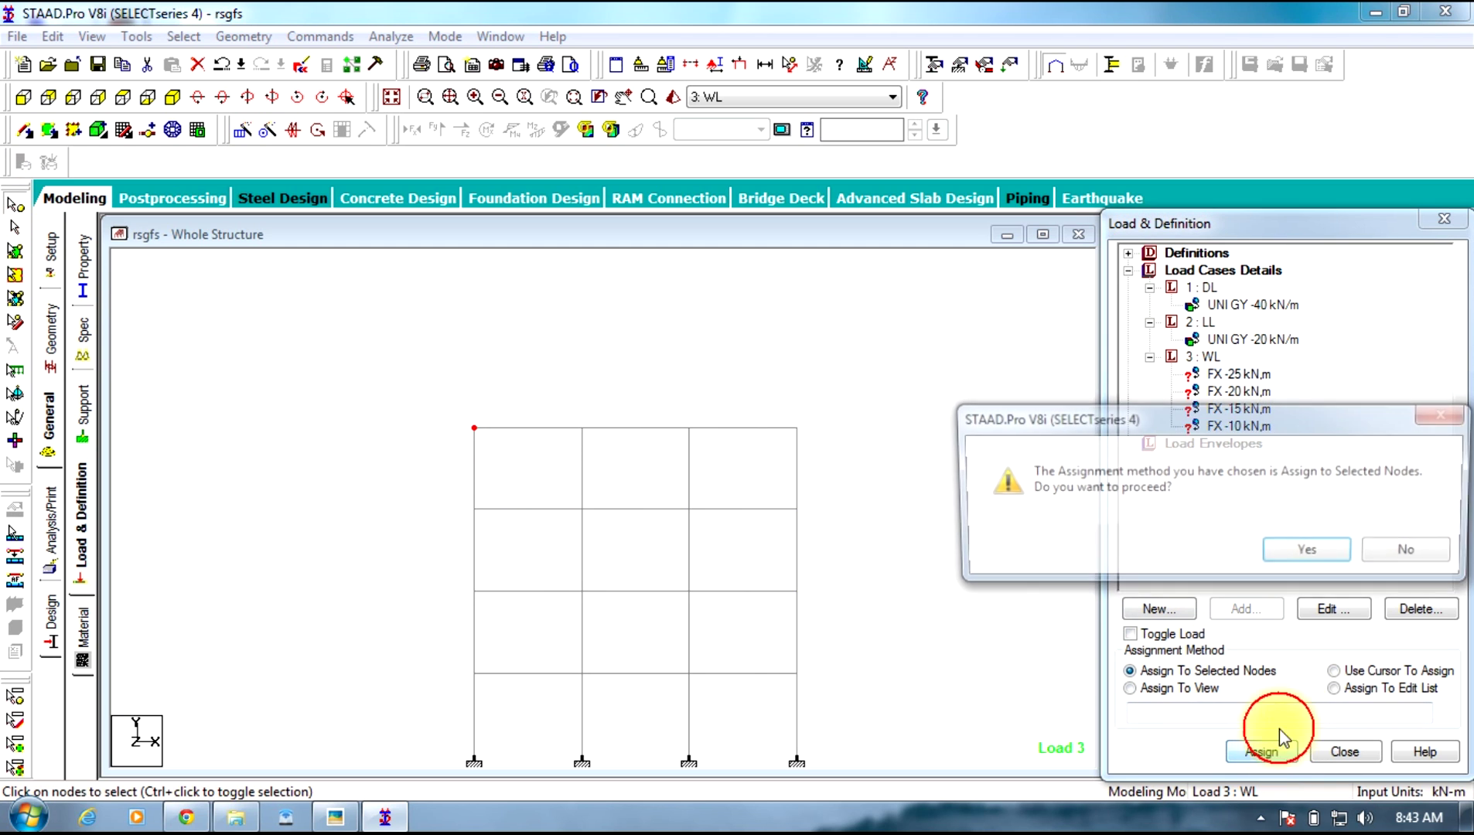
click(1310, 553)
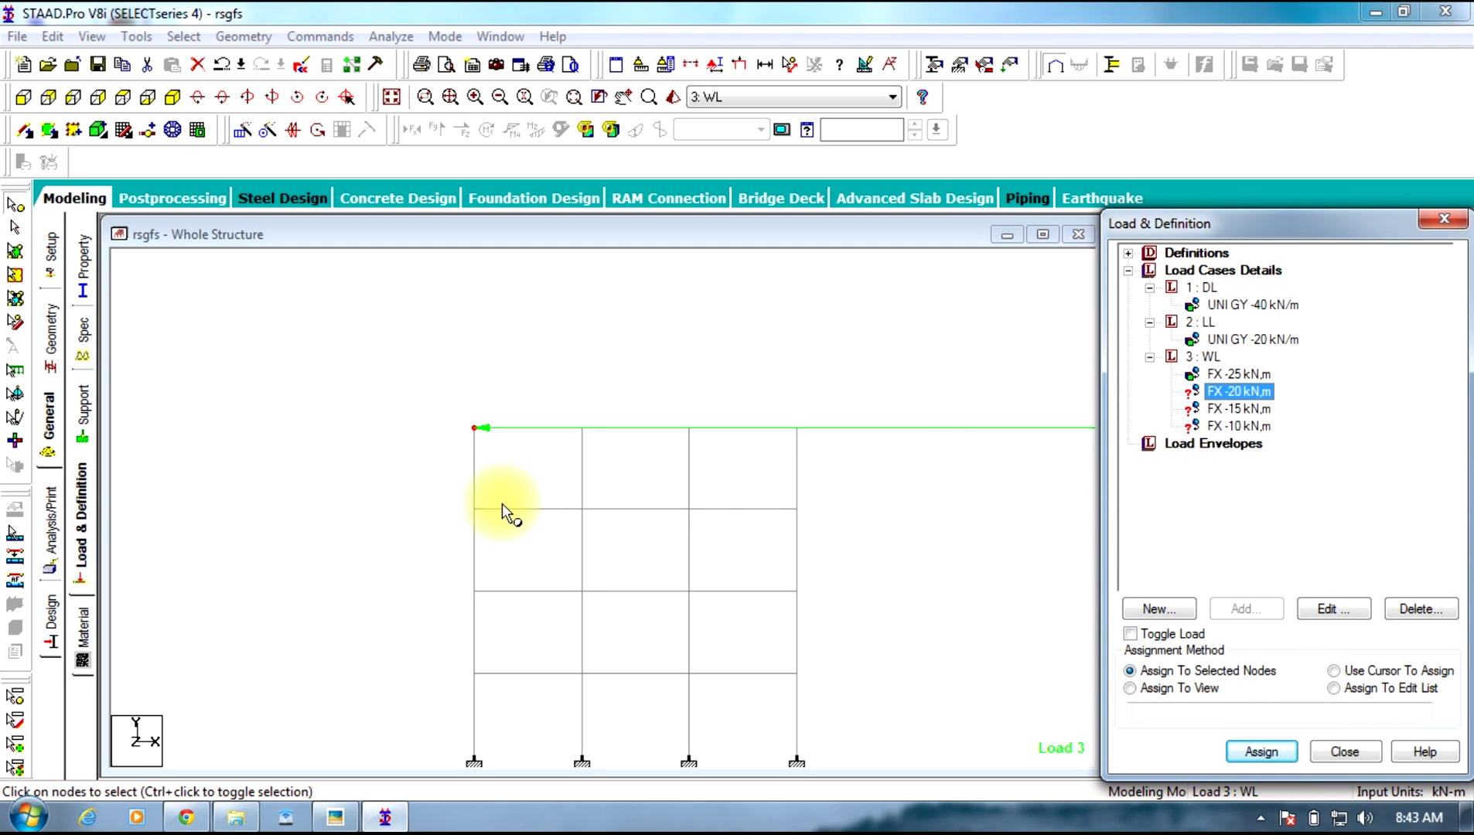
Select the left-column node one storey below the roof and change the roof node's WL load Fx to 25 kN
drag(505, 514, 422, 543)
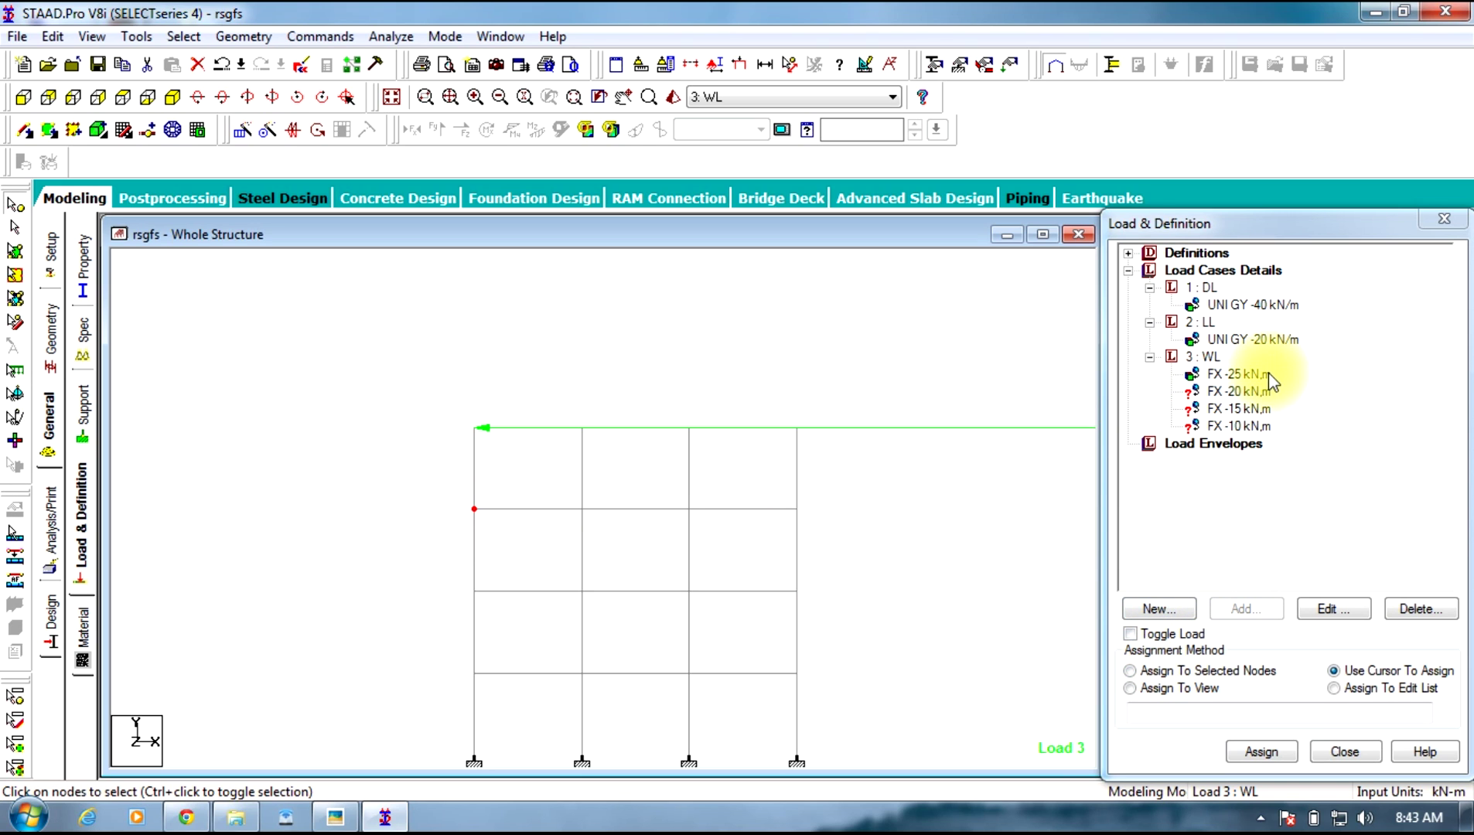
click(1238, 374)
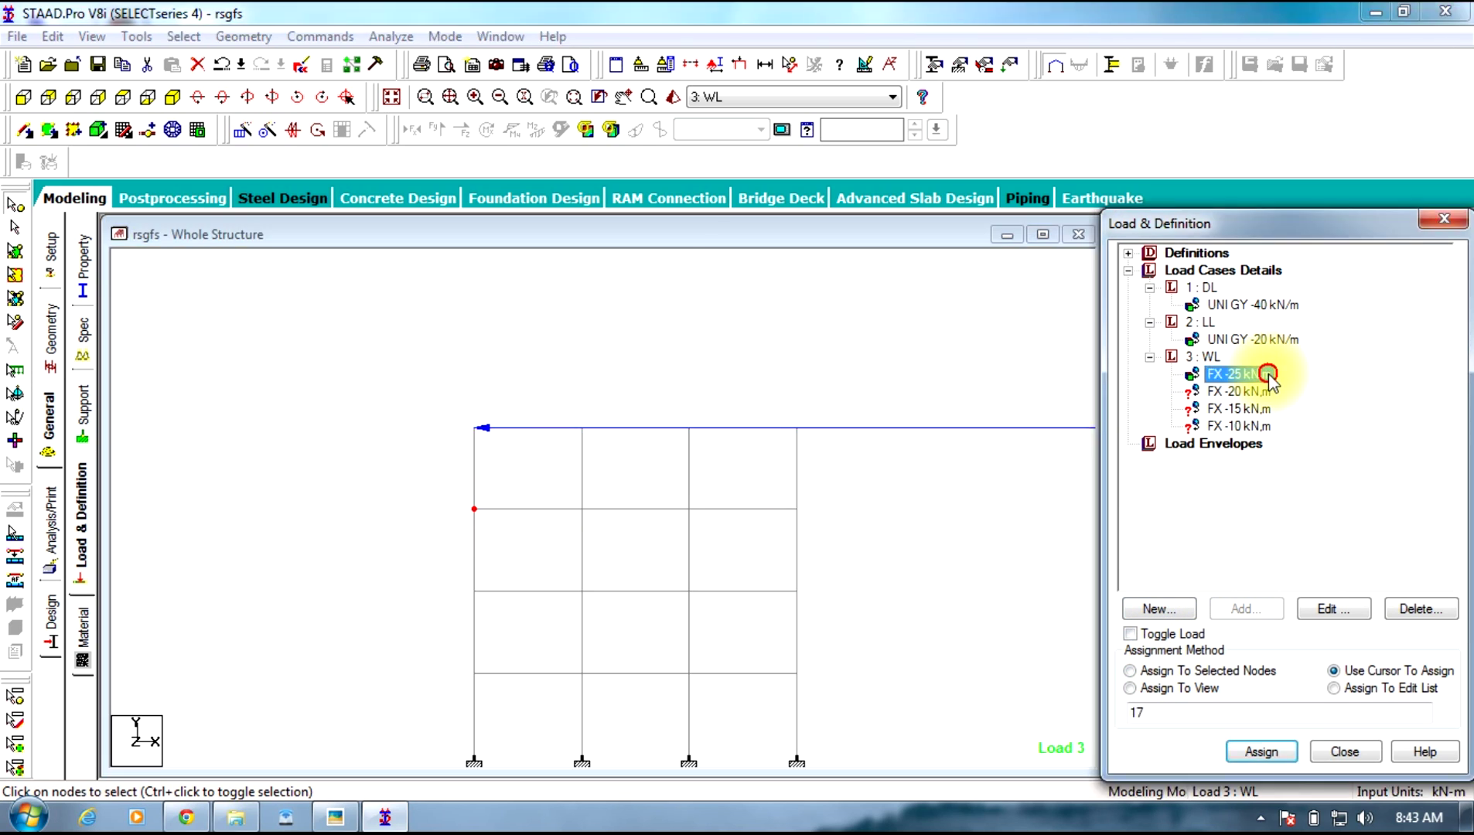
click(1361, 611)
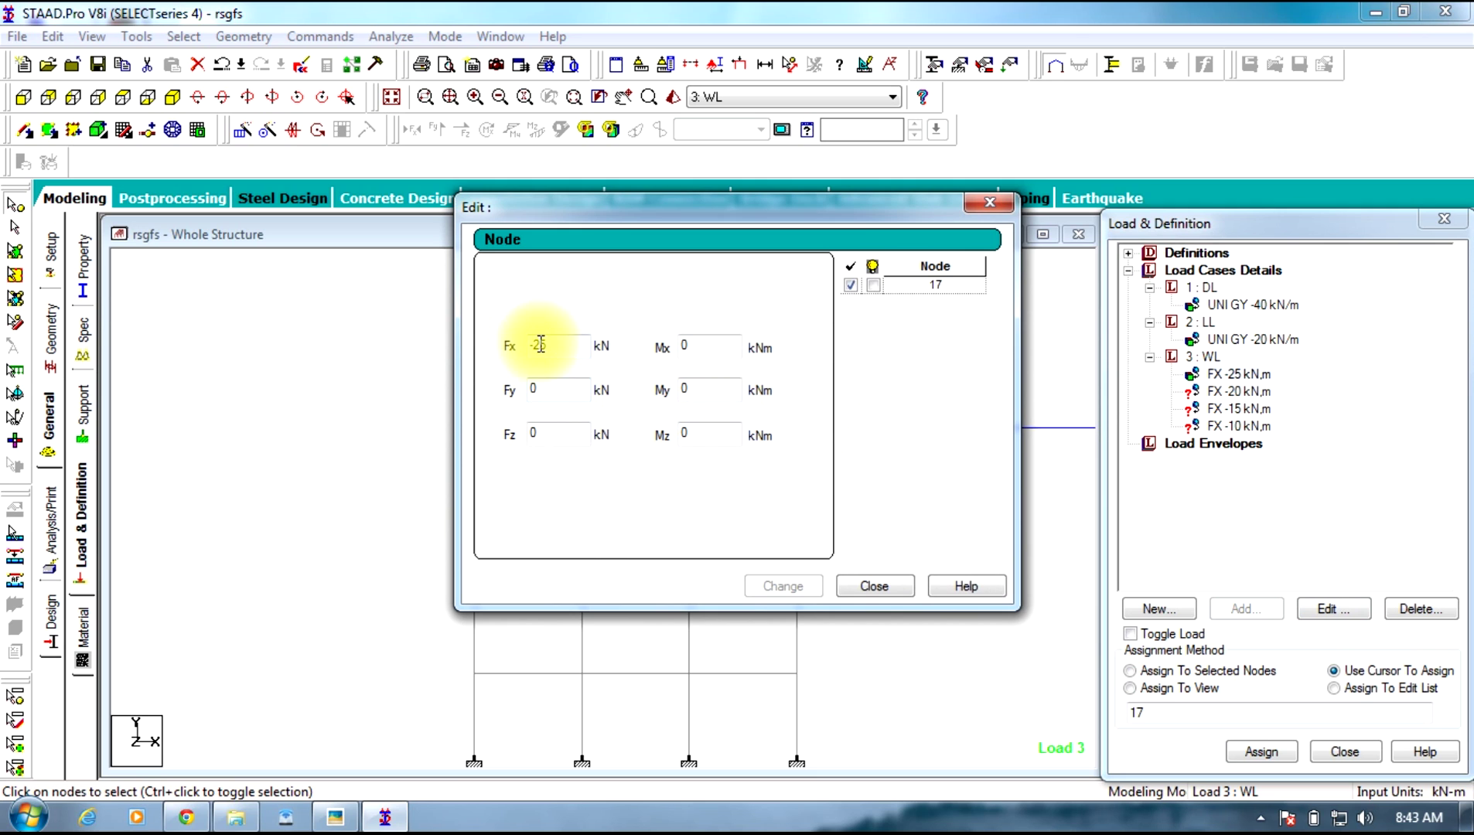
key(BackSpace)
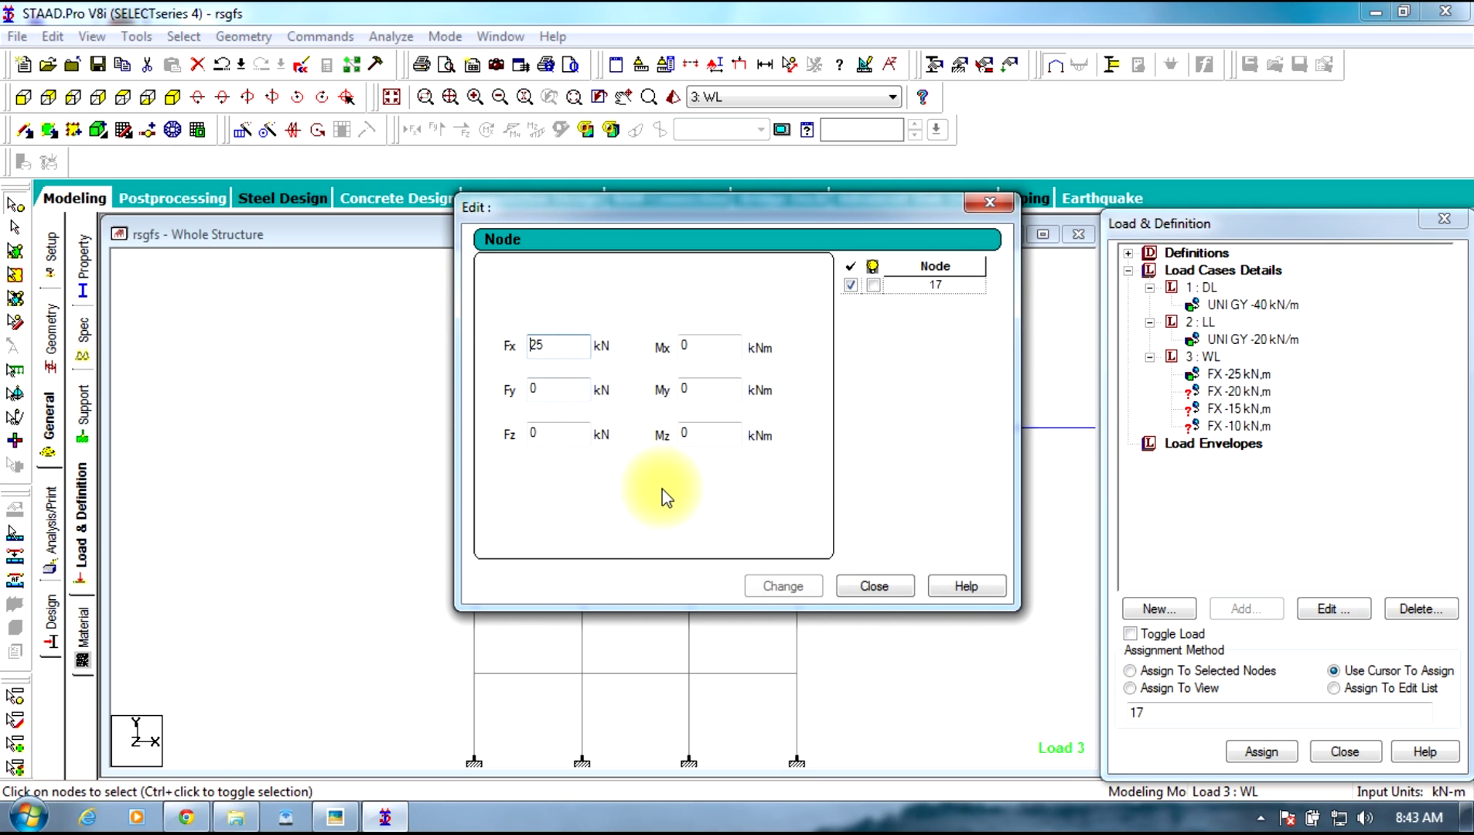
click(767, 588)
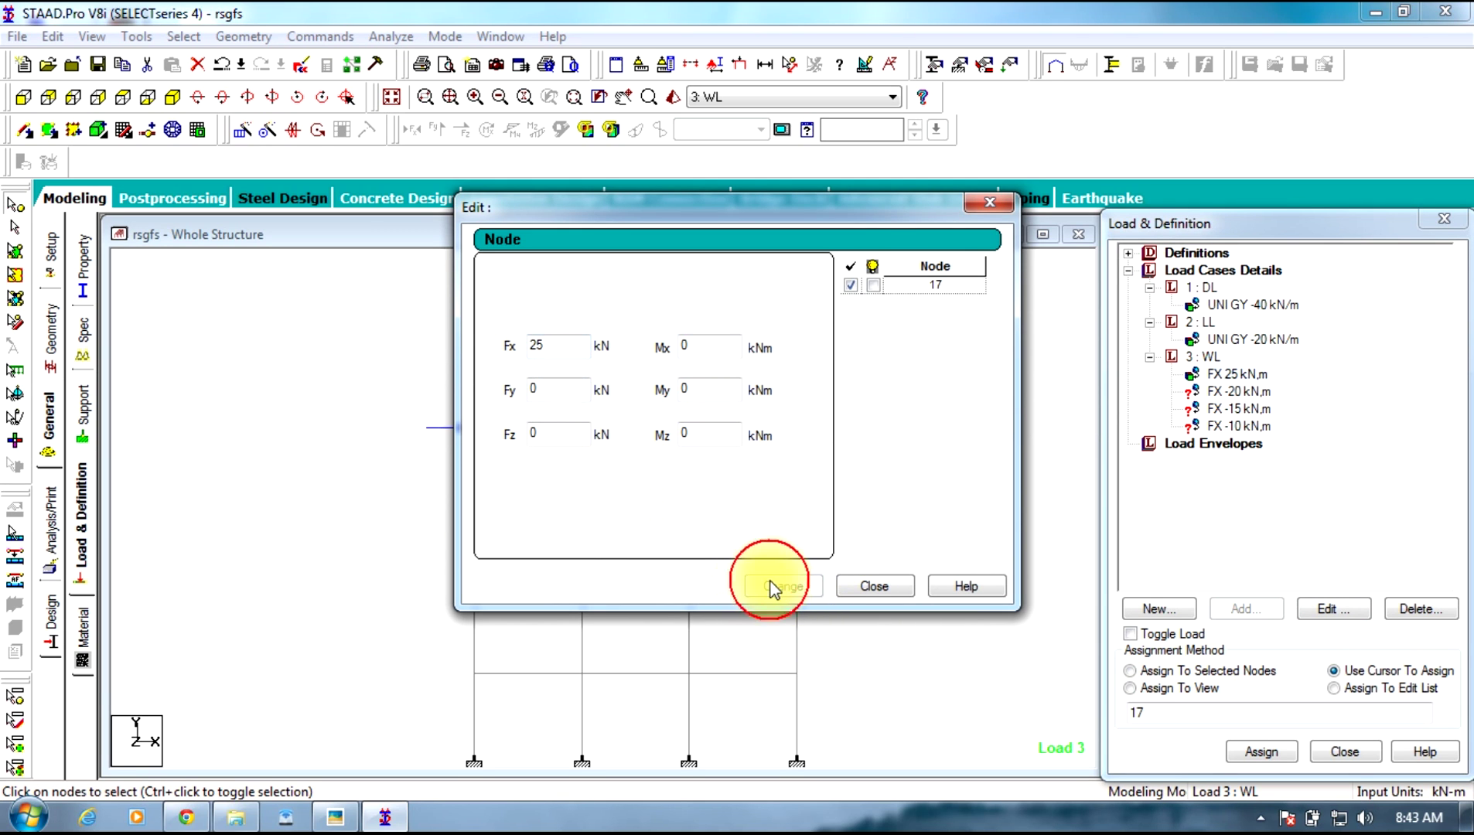
click(873, 587)
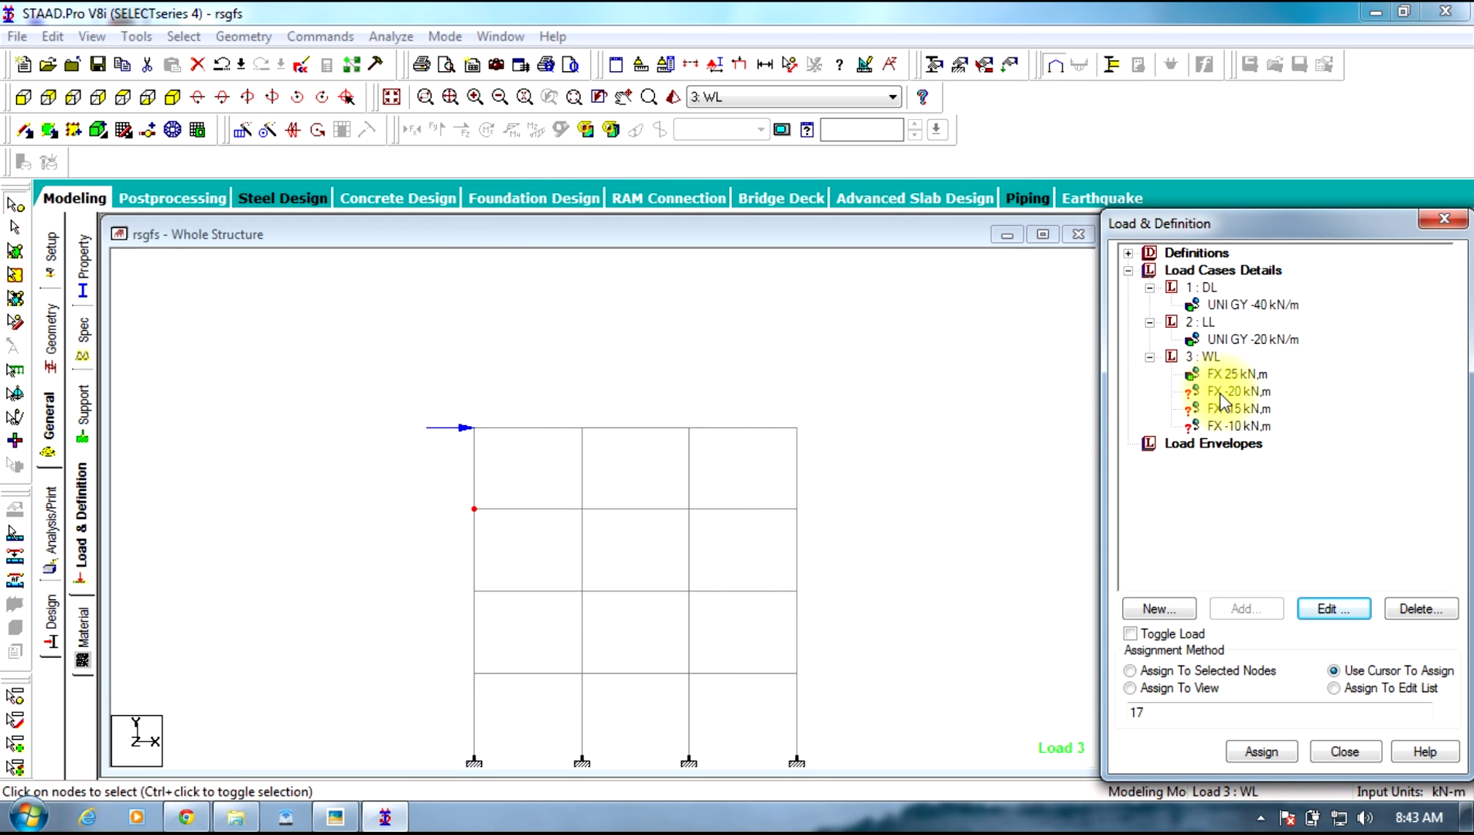
Check the wind loads in the problem image and change the second WL nodal load's Fx to 20 kN
click(340, 817)
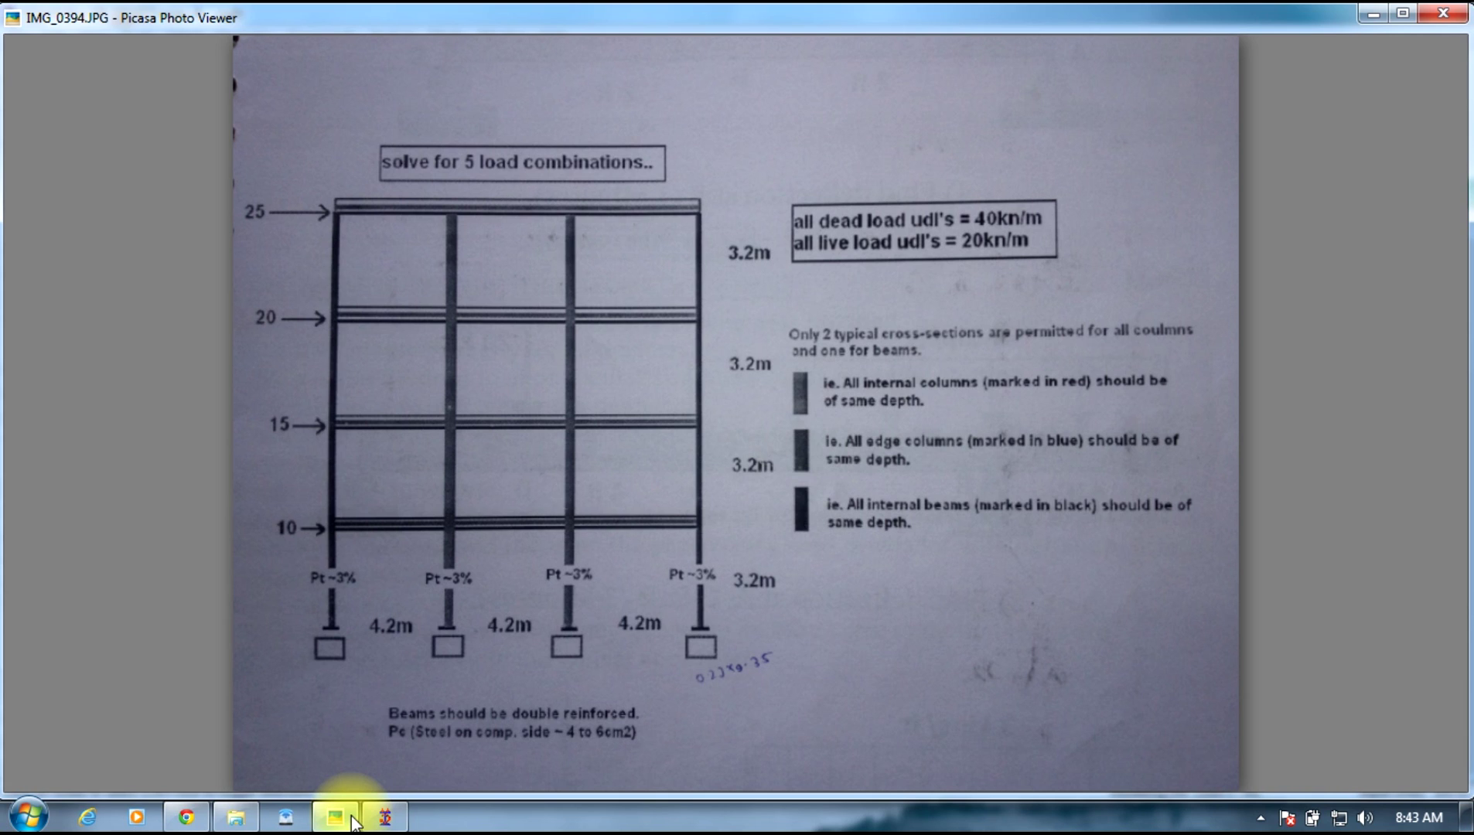
click(354, 820)
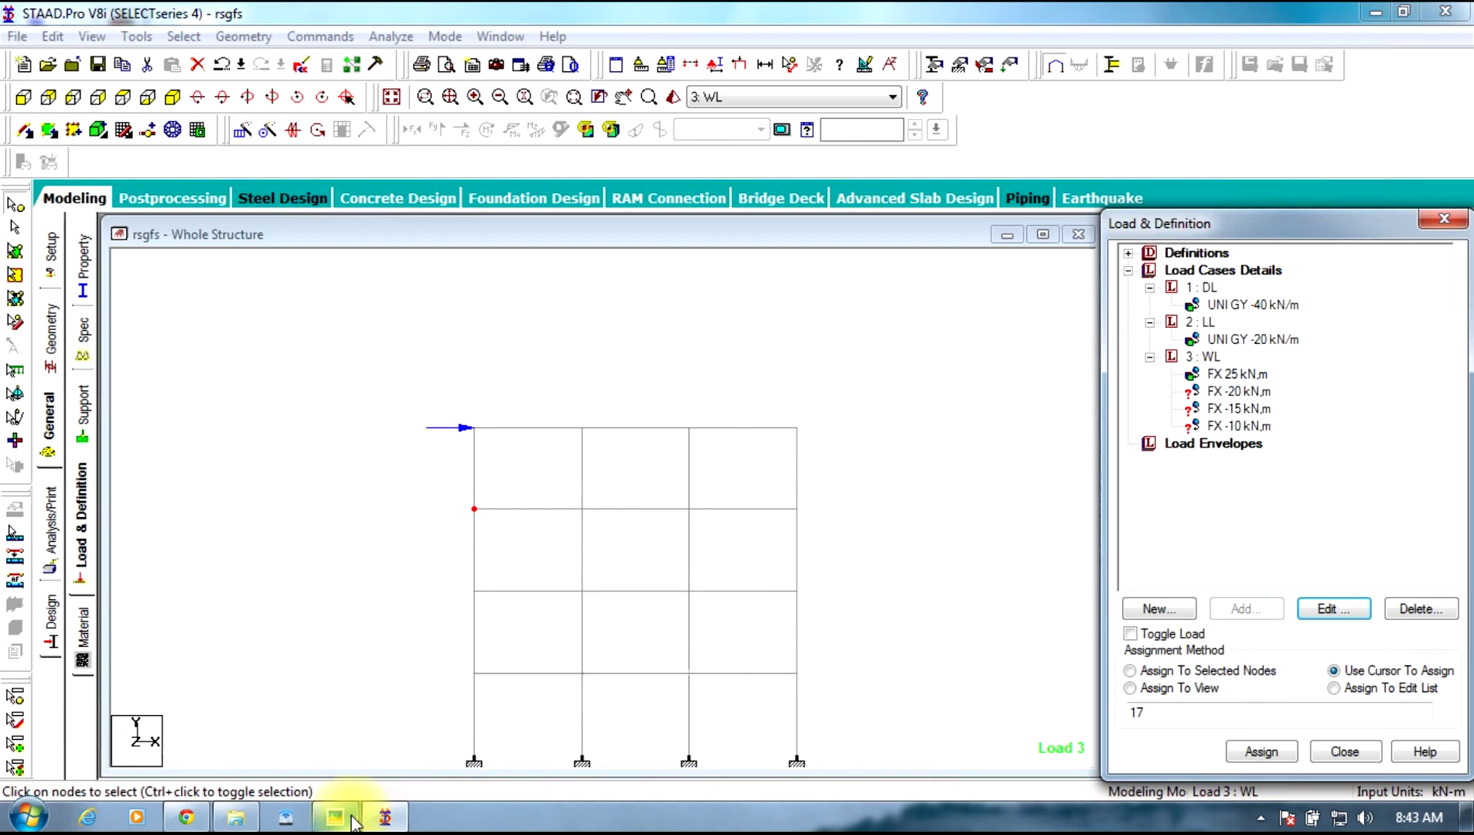
click(1237, 392)
click(1332, 616)
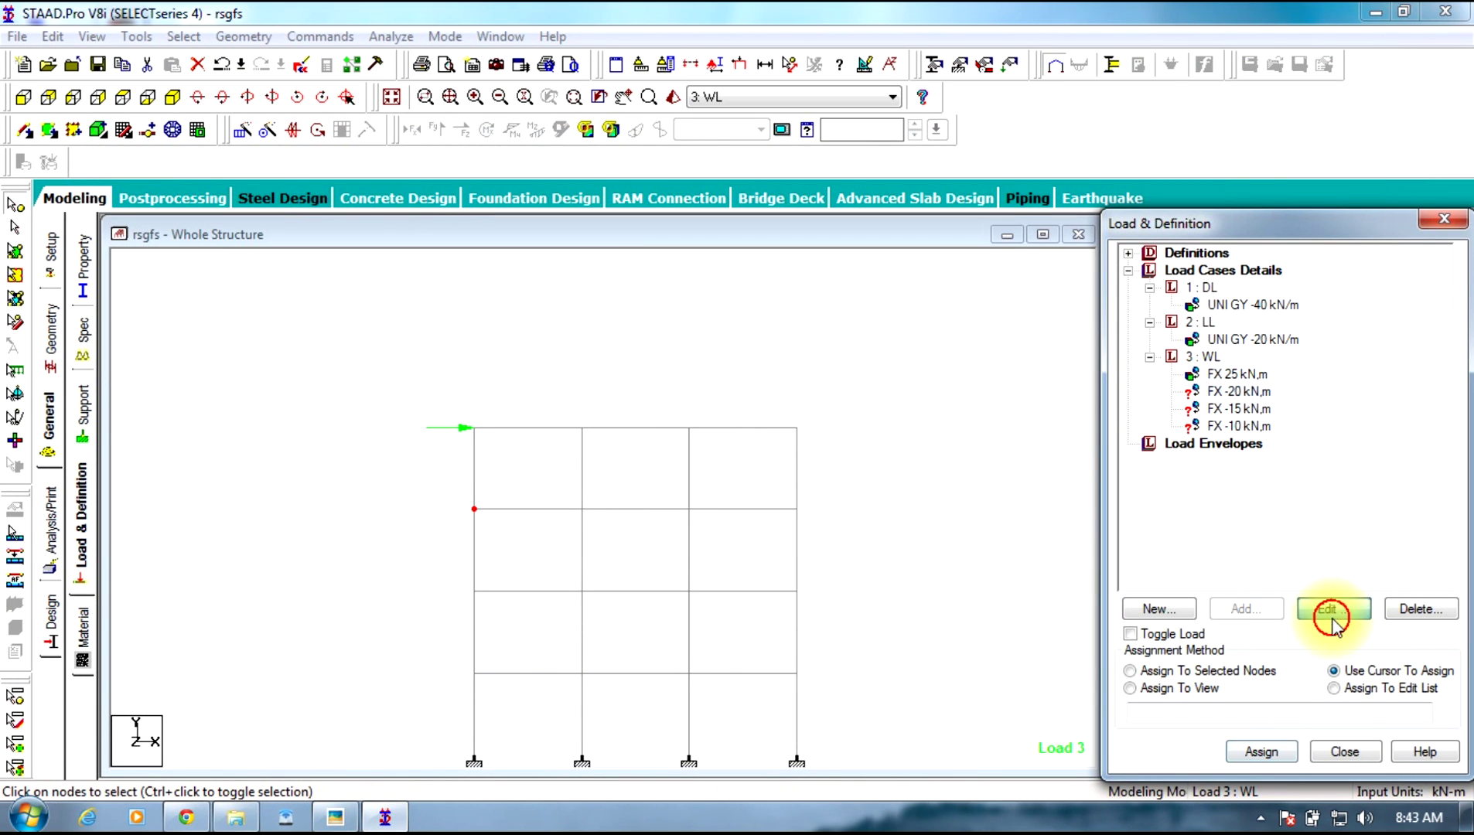
click(537, 345)
key(BackSpace)
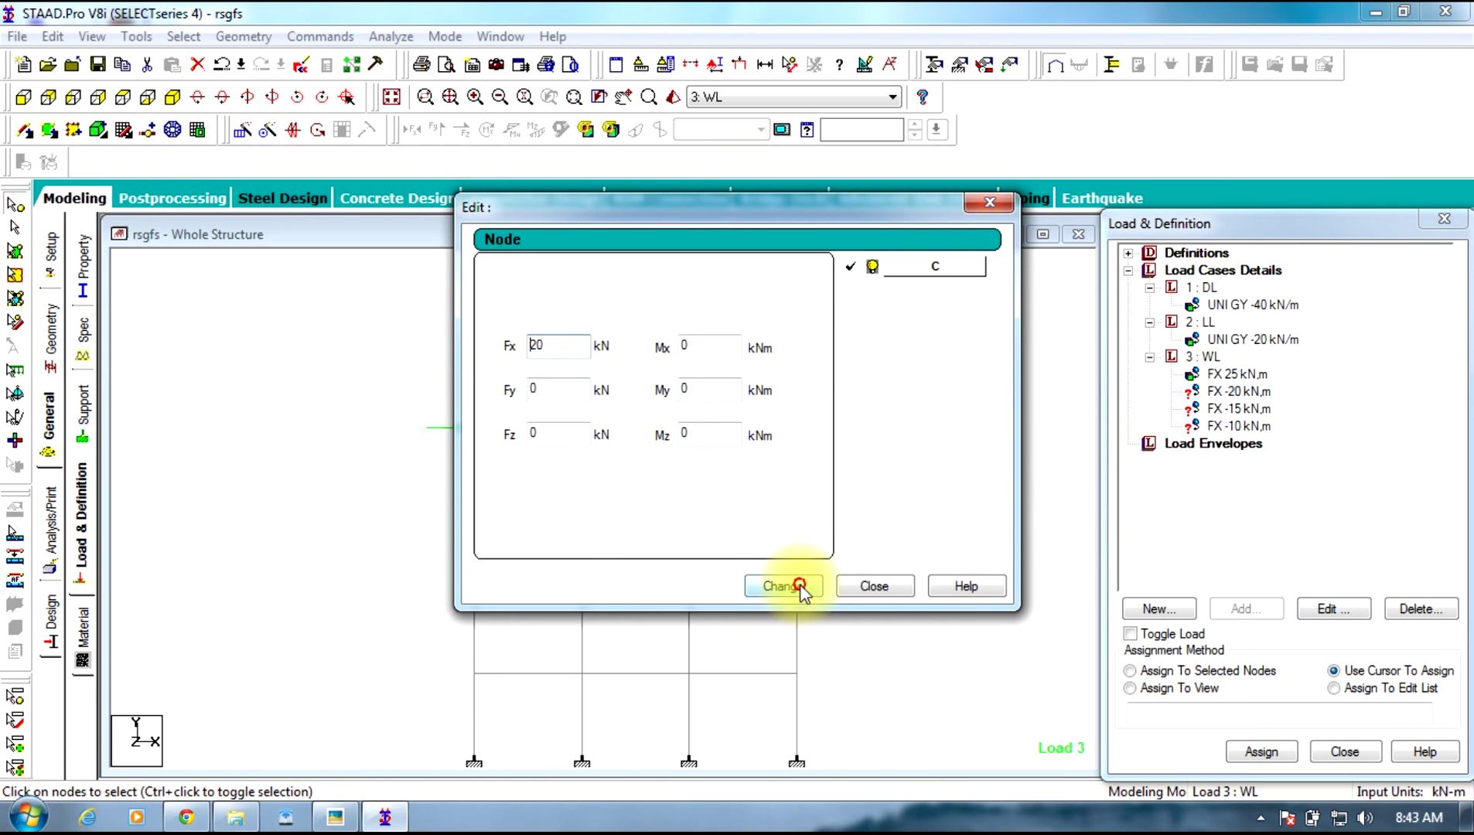
click(781, 586)
click(874, 586)
Change the third WL nodal load's Fx to 15 kN
click(1238, 408)
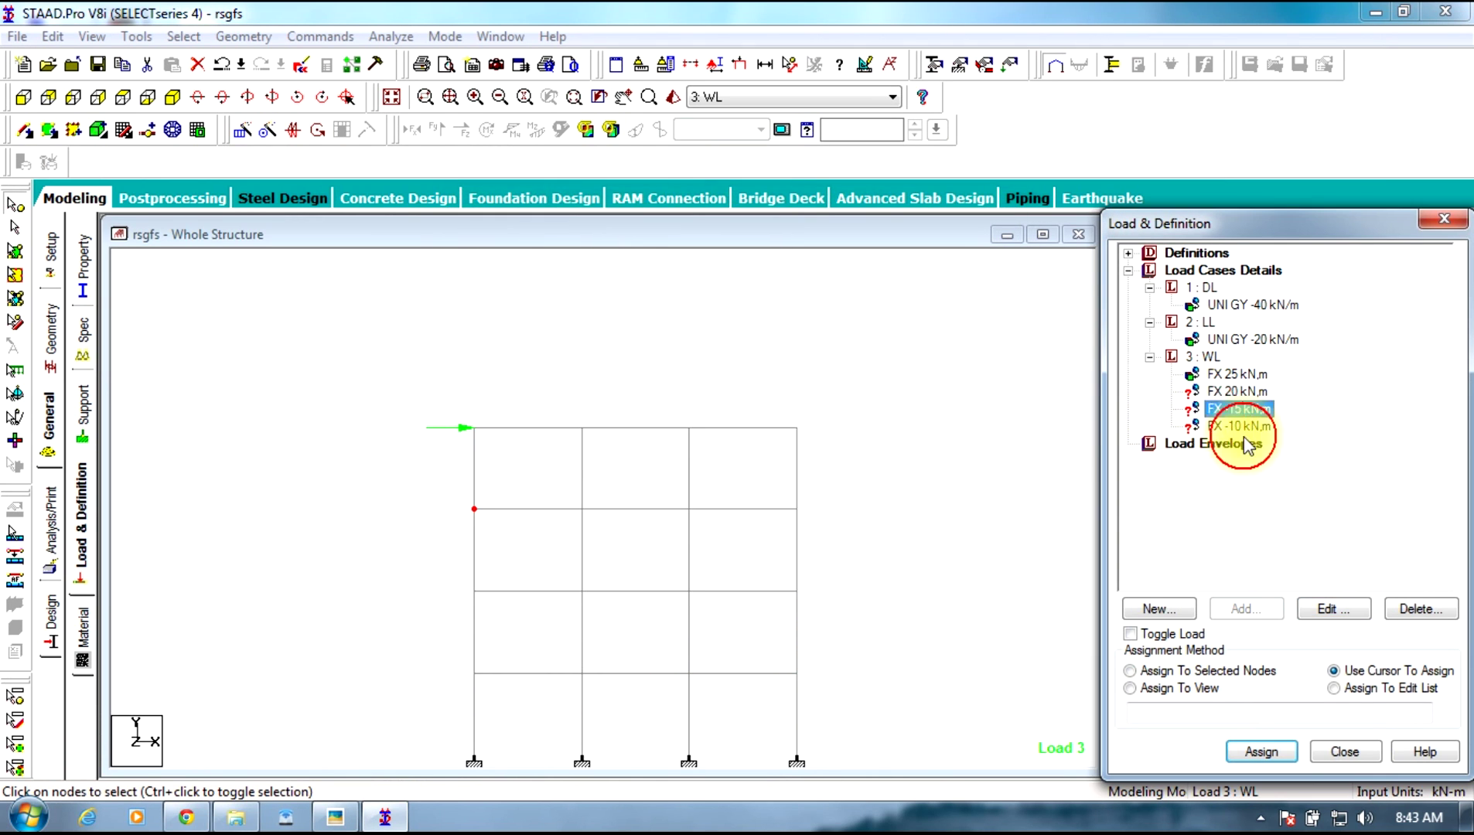
click(1331, 609)
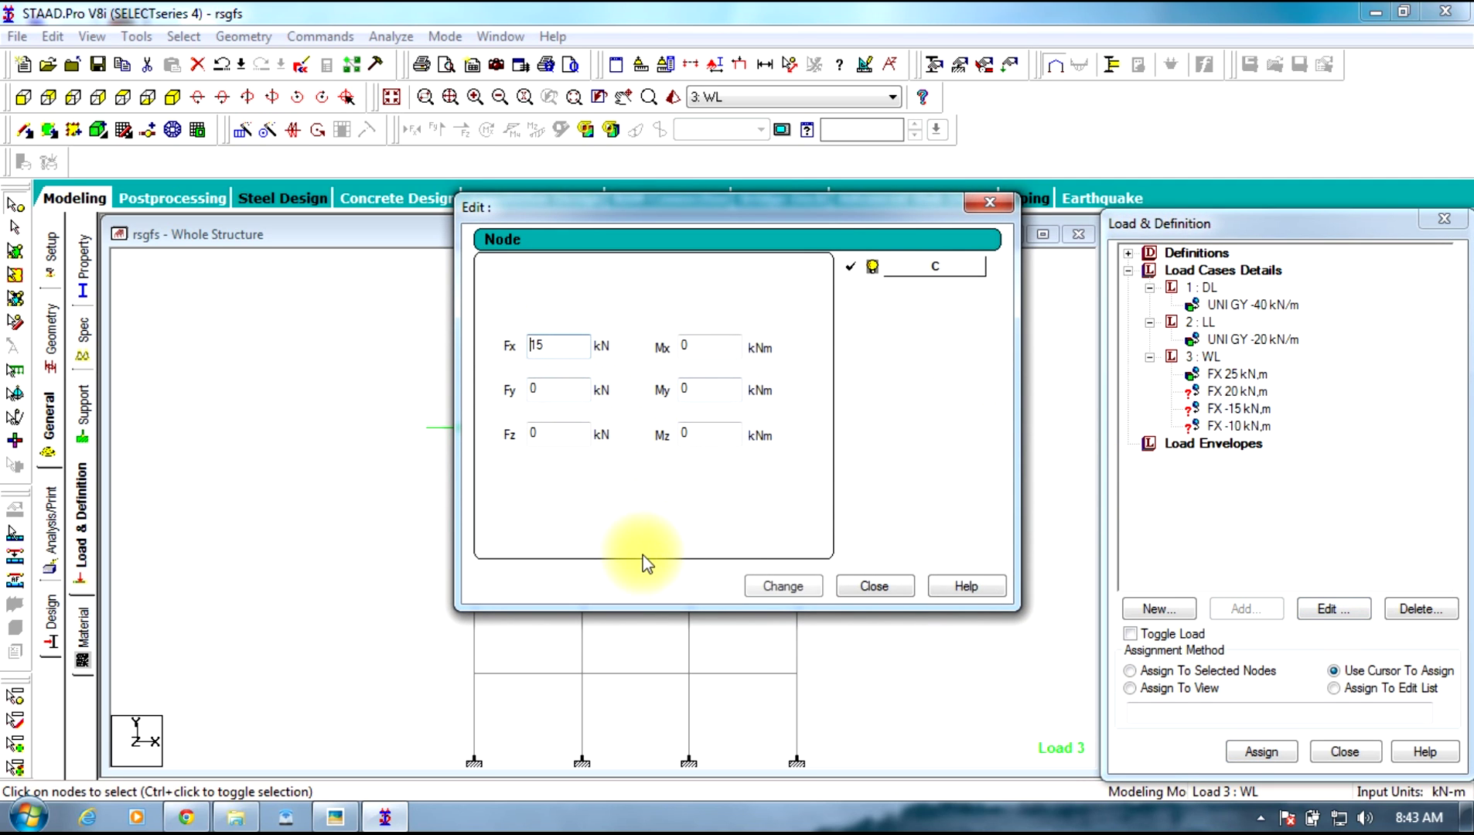
click(768, 602)
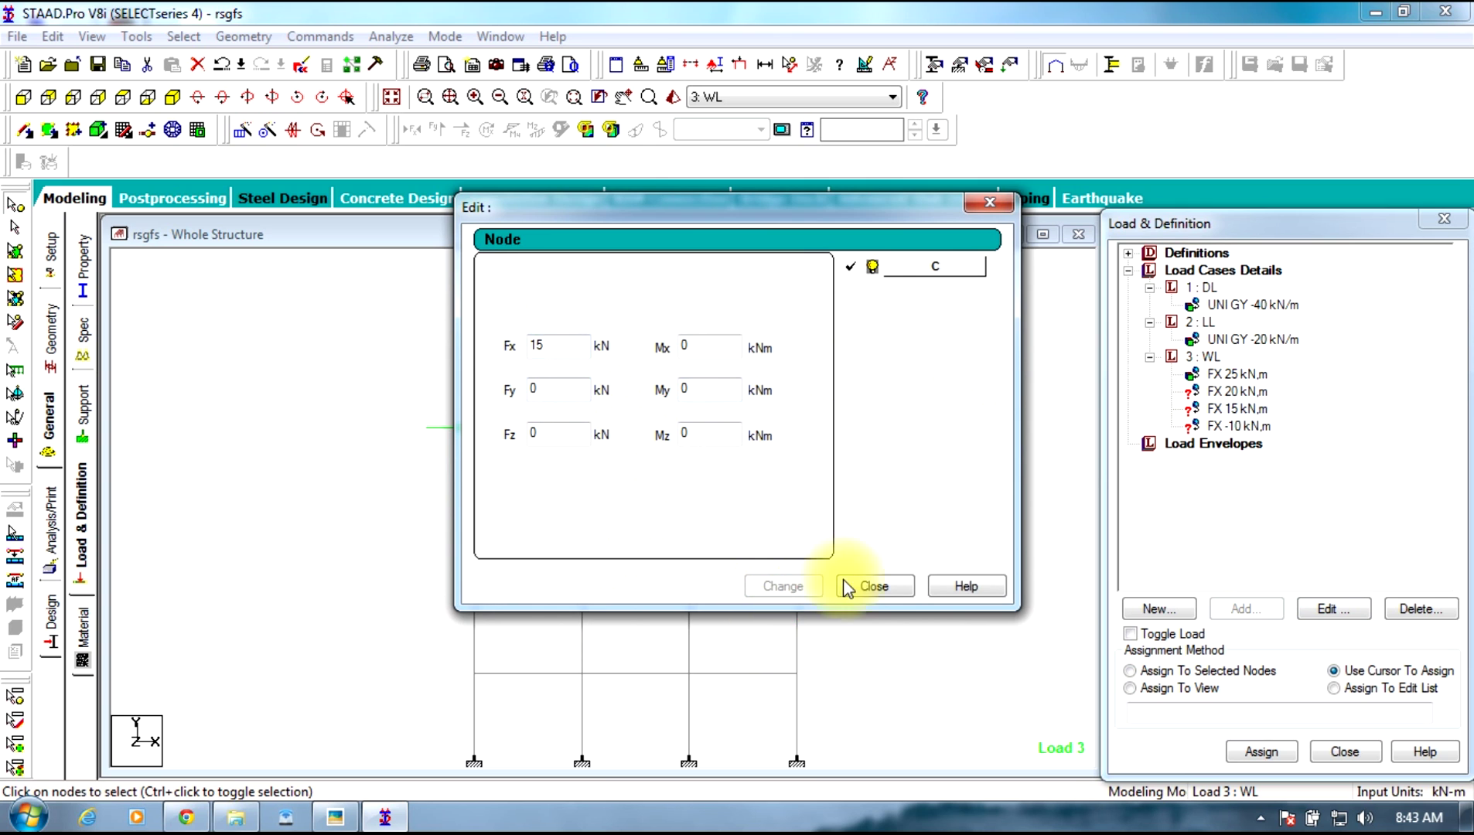
click(874, 587)
Change the fourth WL nodal load's Fx to 10 kN and decline the auto save
click(1237, 426)
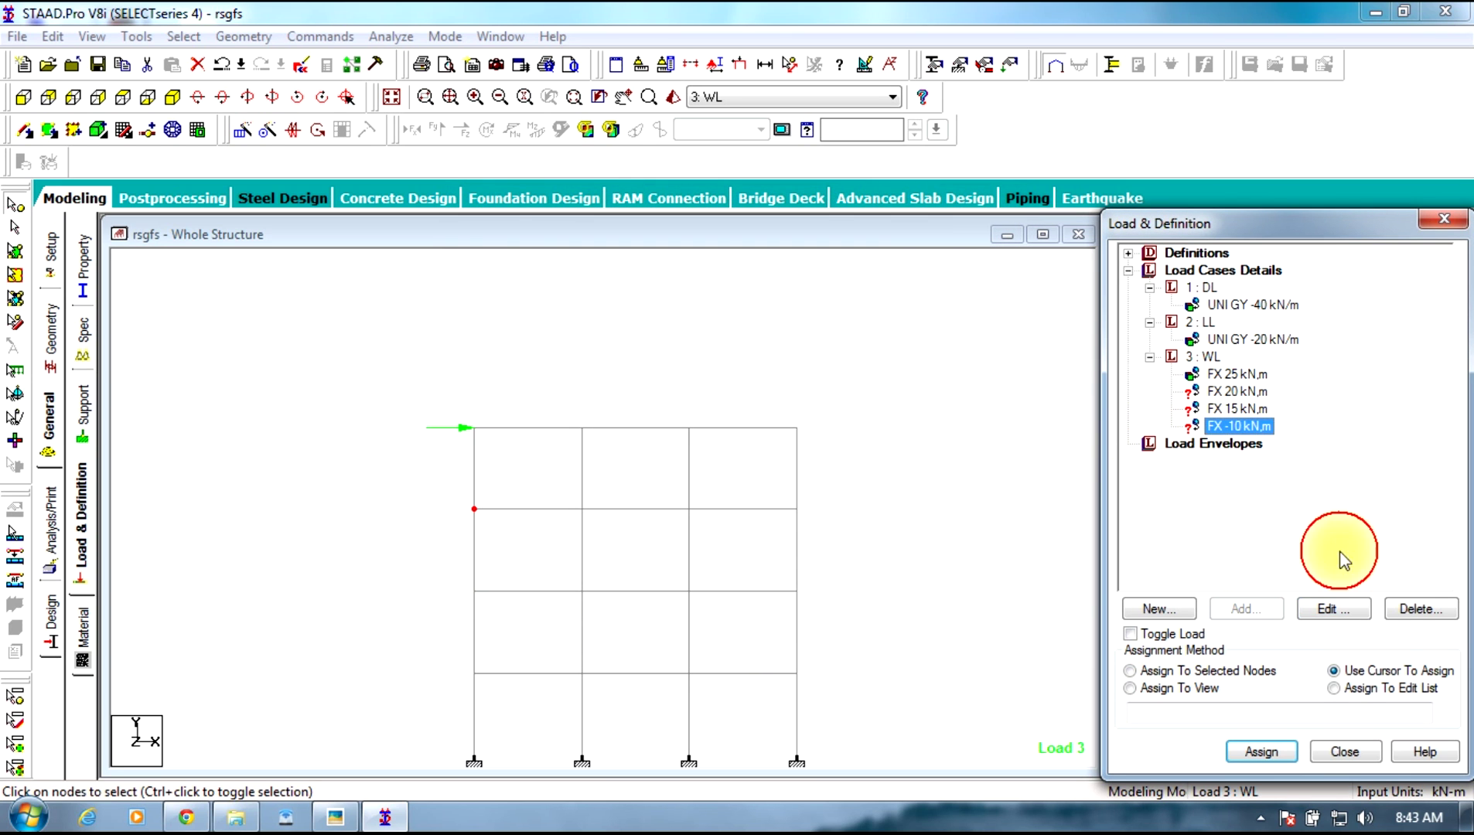
click(1332, 609)
drag(538, 345, 532, 345)
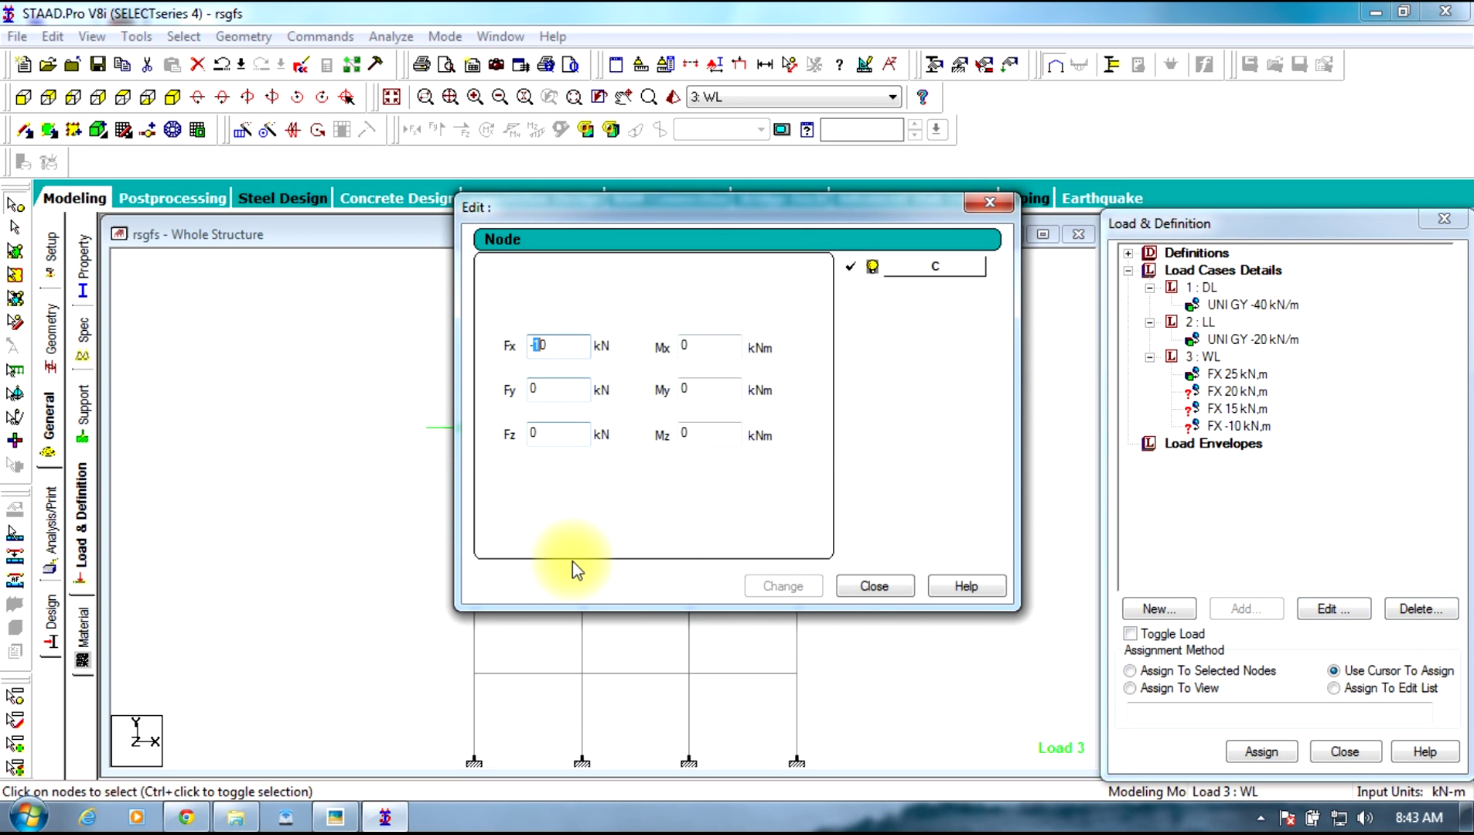
key(BackSpace)
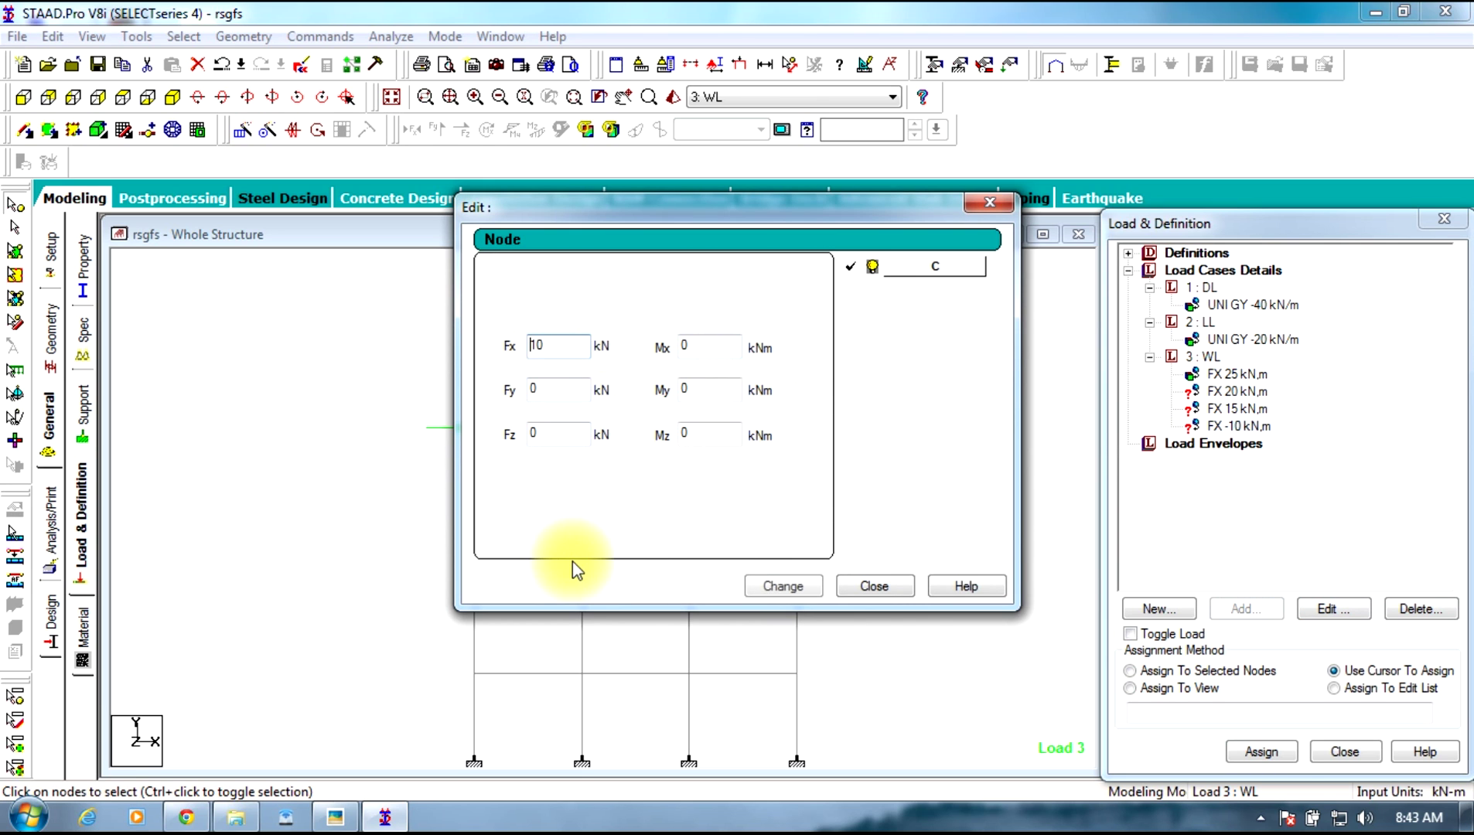
click(874, 587)
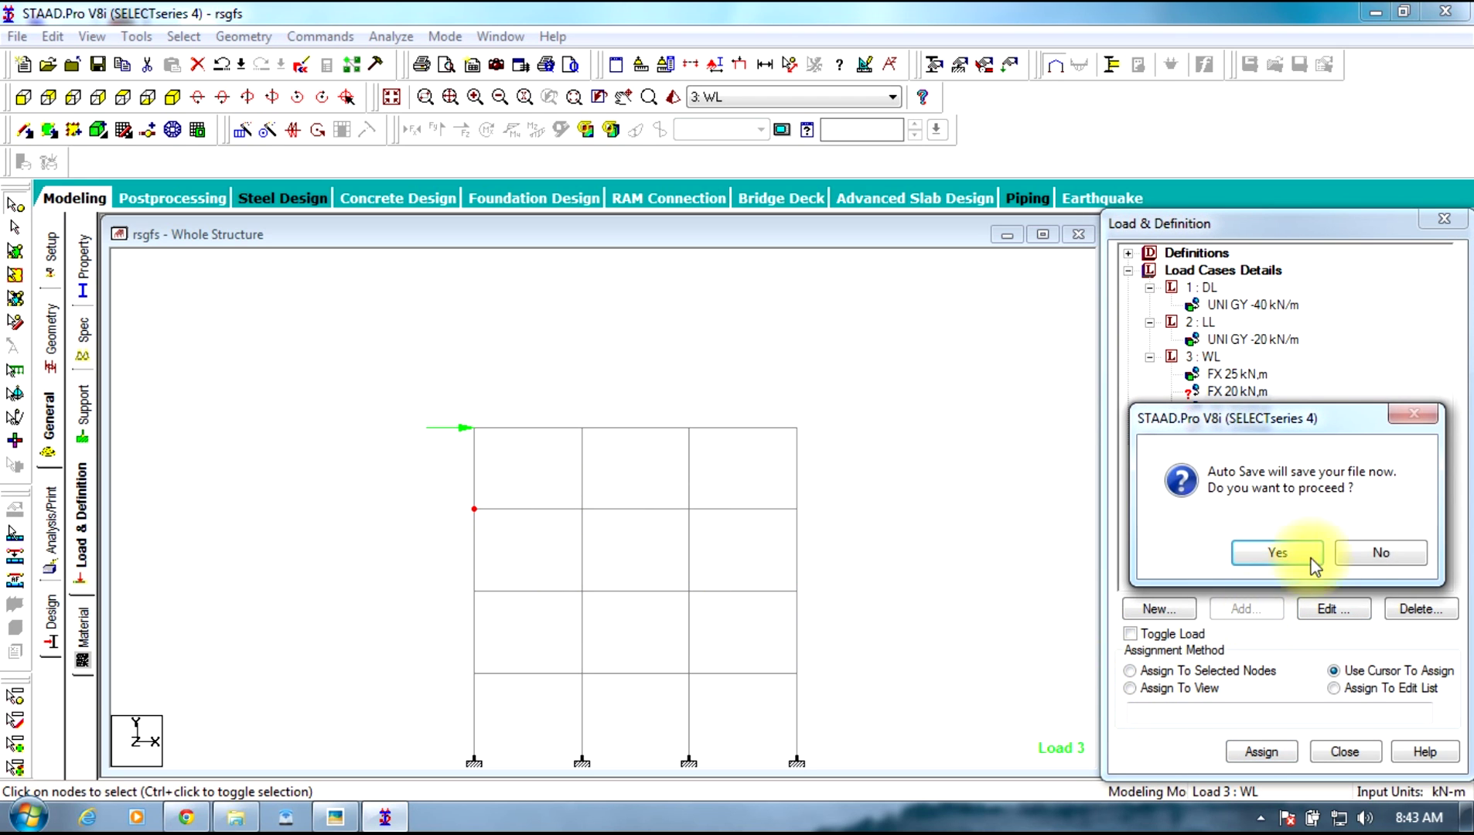
click(1353, 560)
Assign the 20 kN WL load to the selected left-column node one storey below the roof using Assign To Selected Nodes
click(1212, 678)
click(1261, 752)
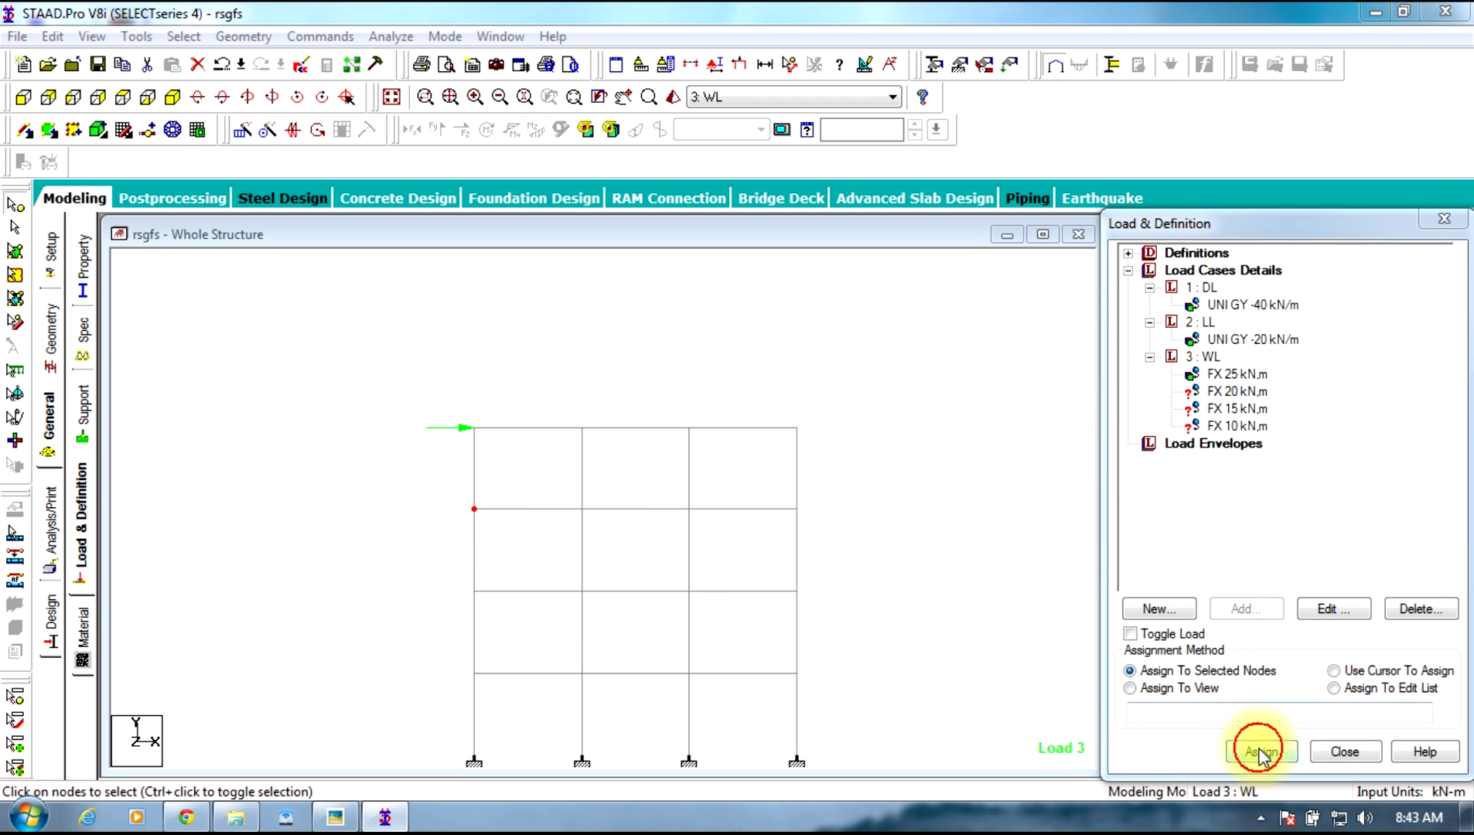
click(1295, 549)
Assign the 15 kN WL load to the left-column node two storeys below the roof using Assign To Selected Nodes
click(1238, 408)
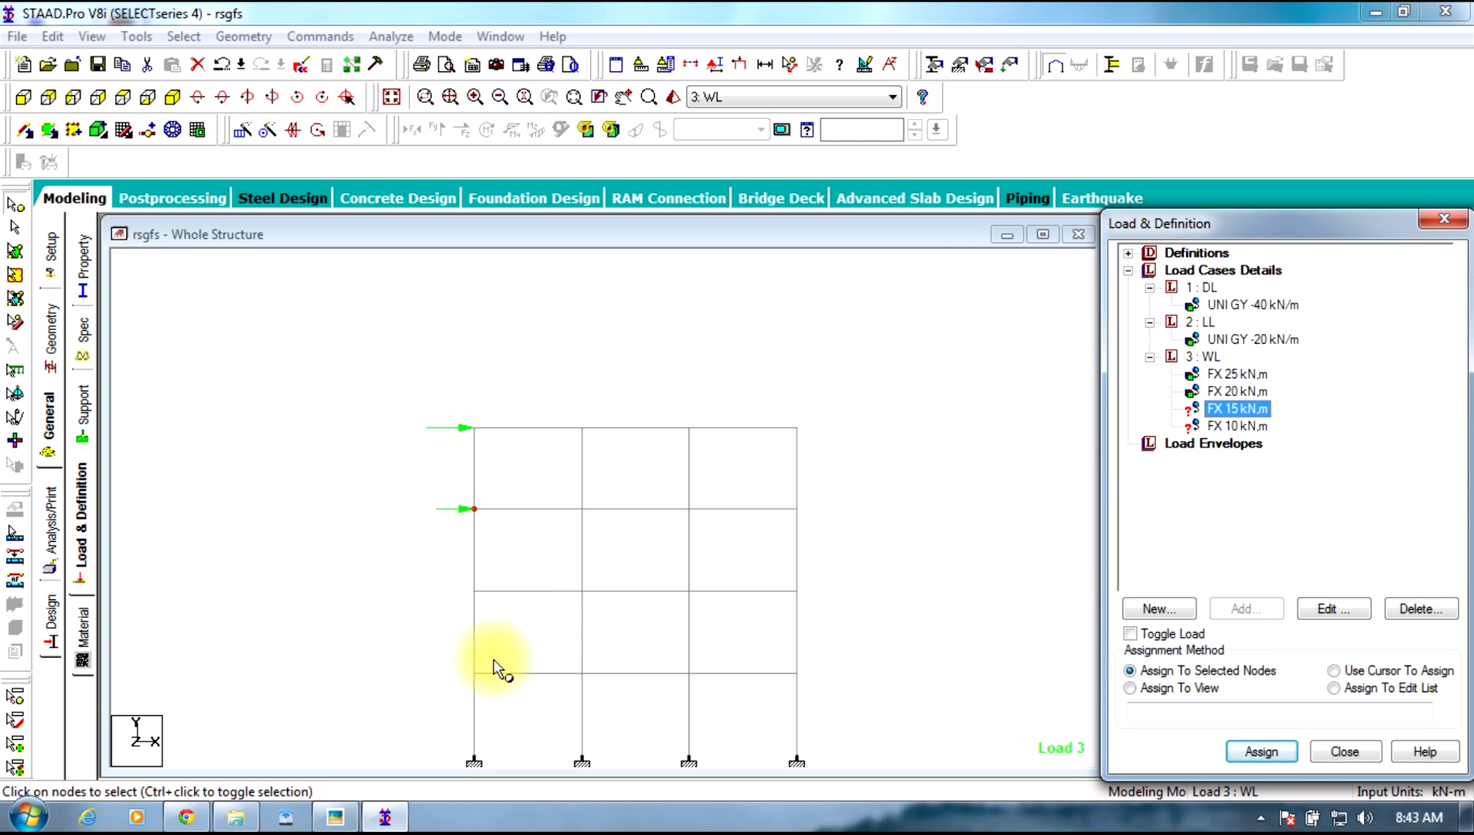
click(477, 581)
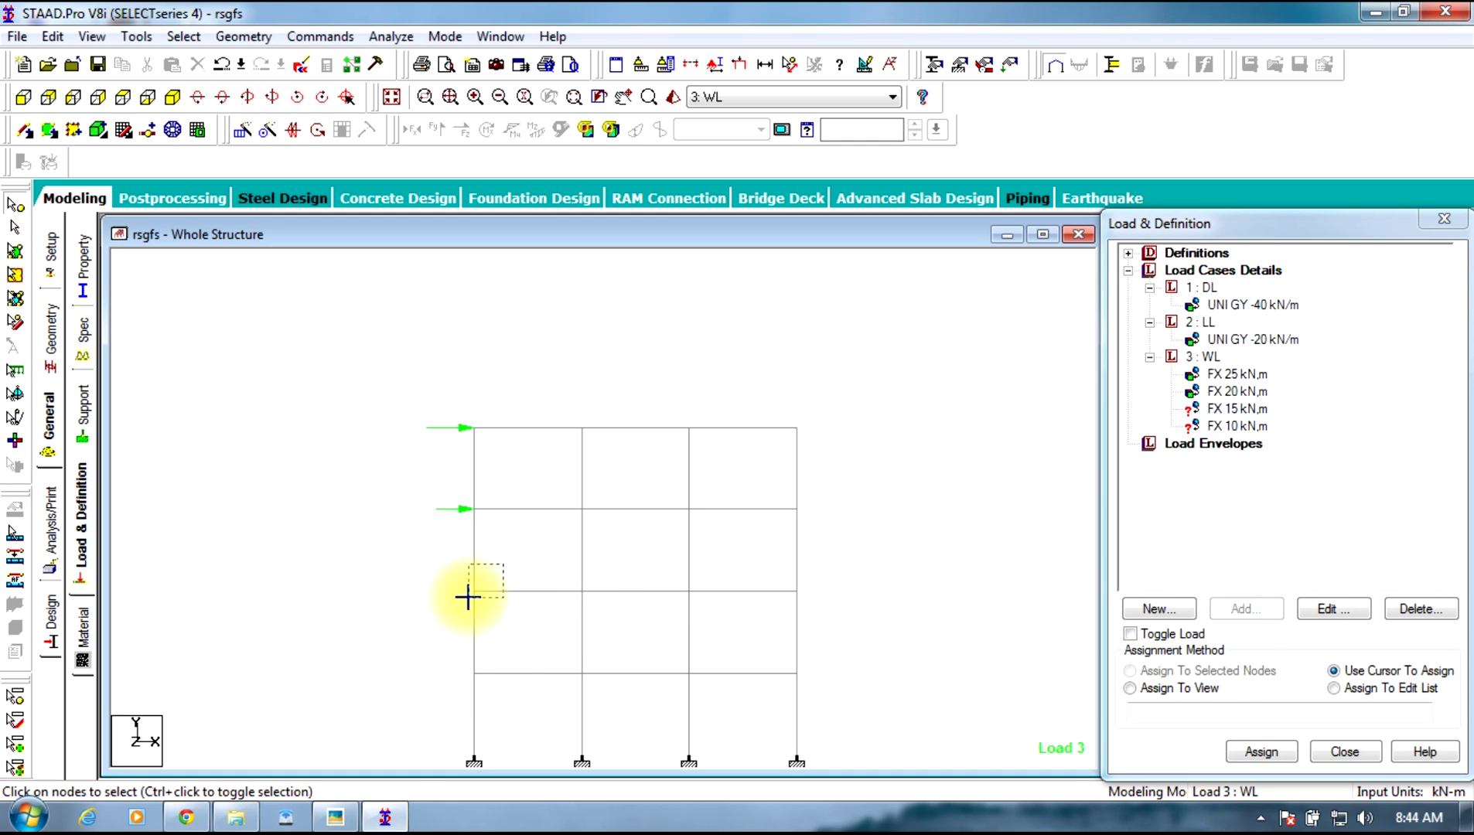
drag(449, 607, 451, 608)
click(1145, 671)
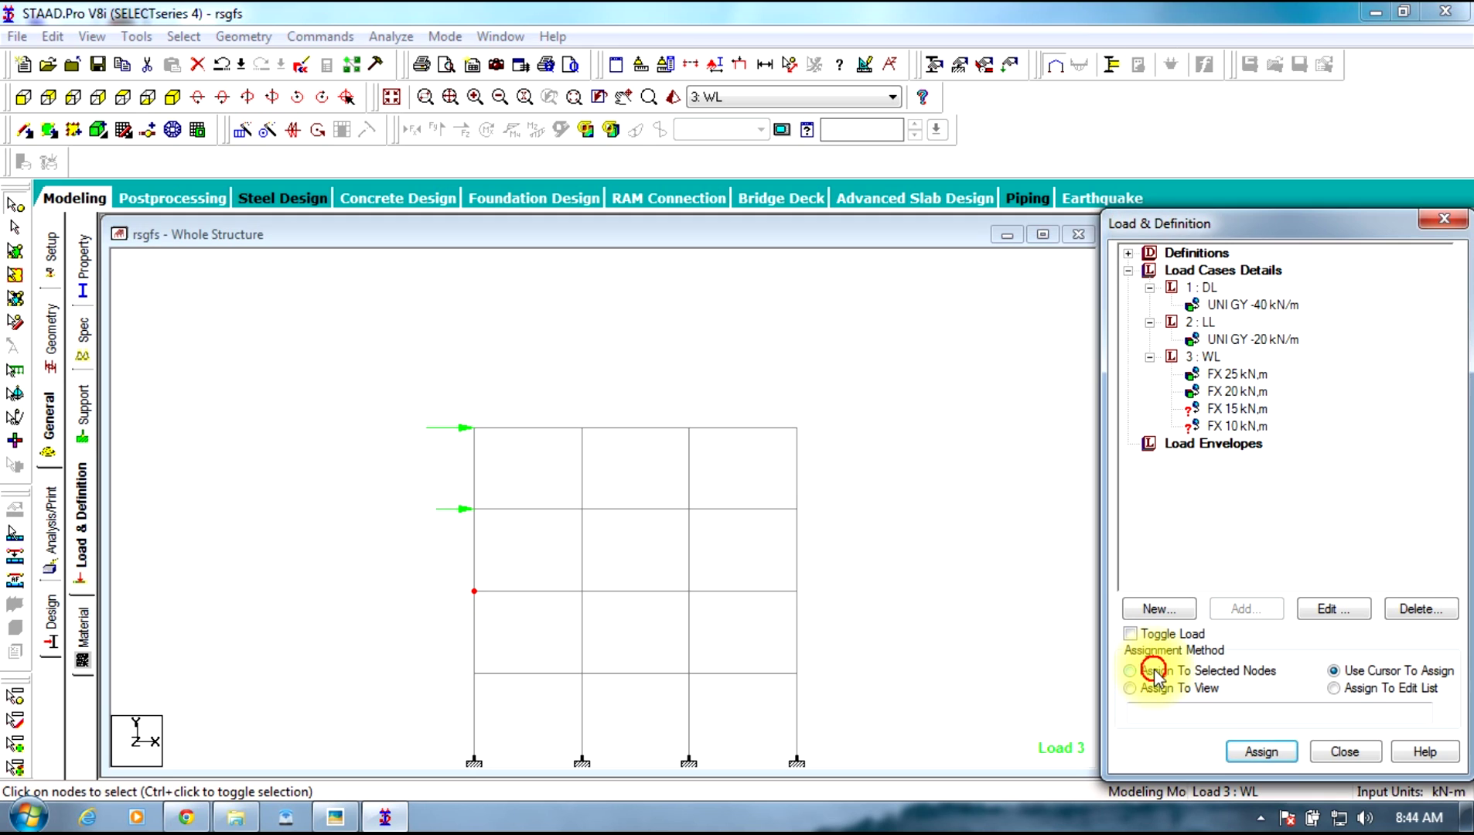
click(1262, 752)
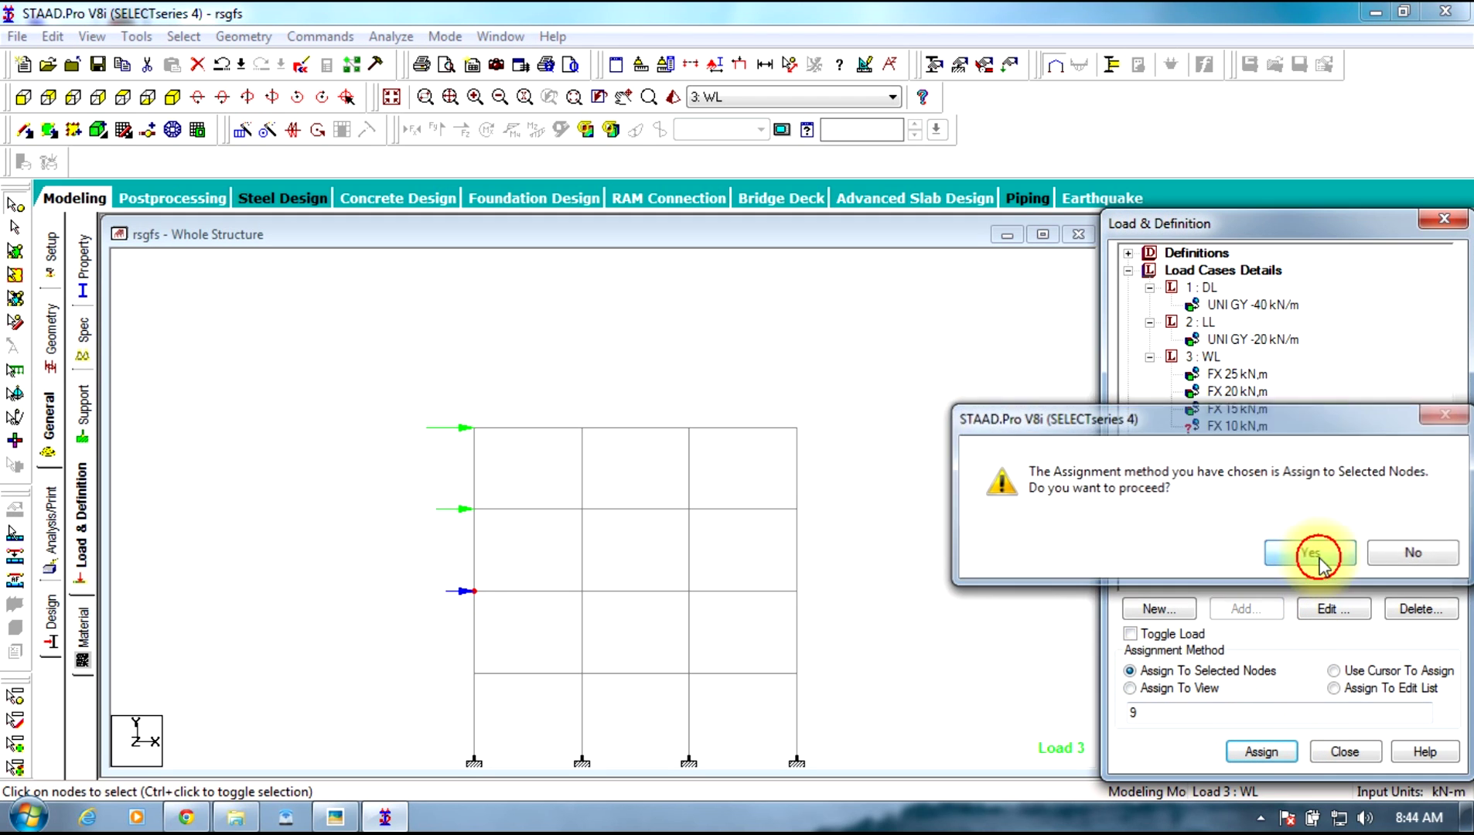
click(1276, 553)
Assign the 10 kN WL load to the left-column node at first-floor level and clear the node selection
click(1224, 427)
drag(513, 665, 344, 737)
click(1243, 674)
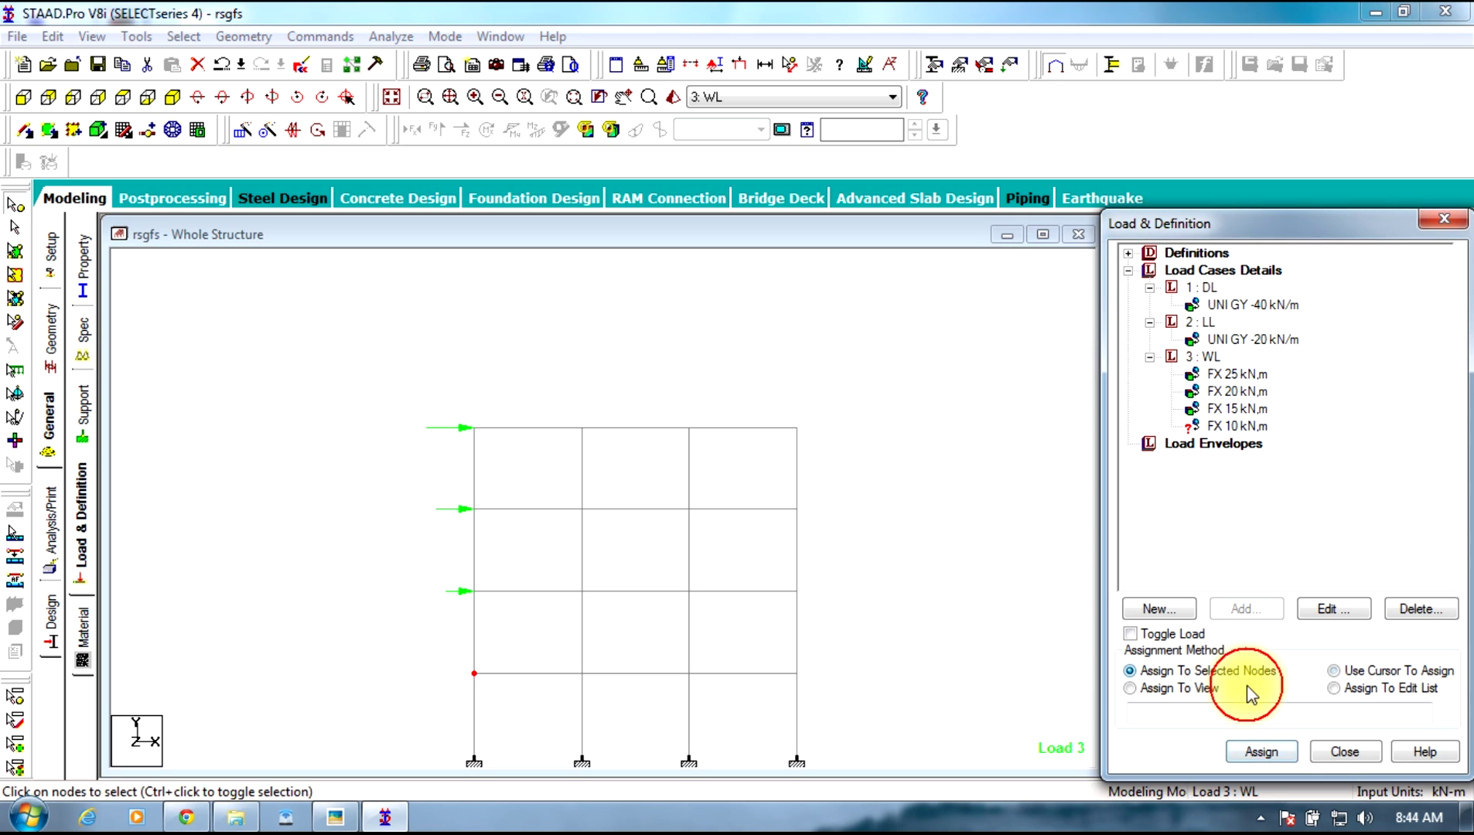
click(1262, 752)
click(1307, 554)
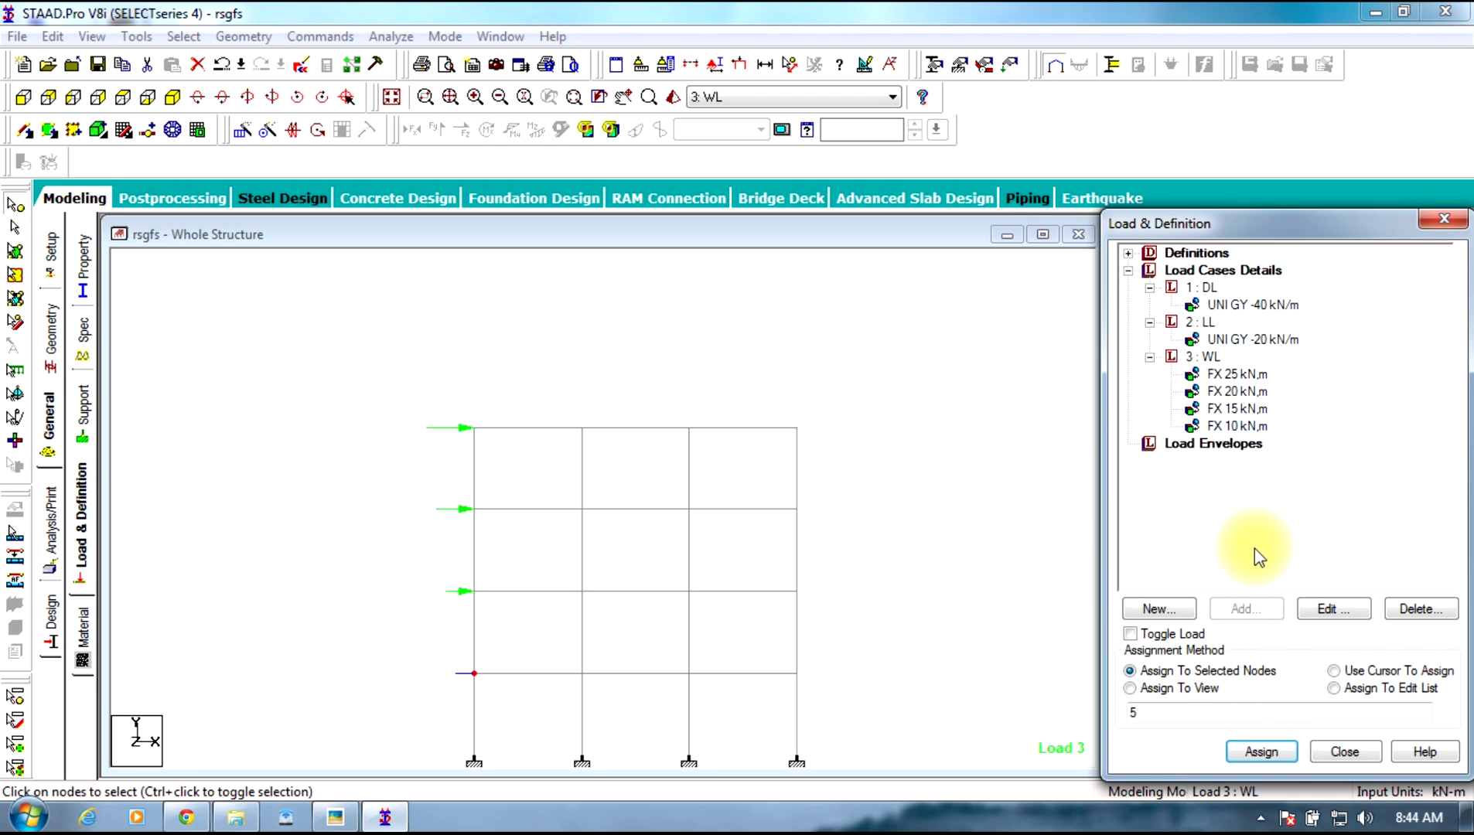
click(977, 508)
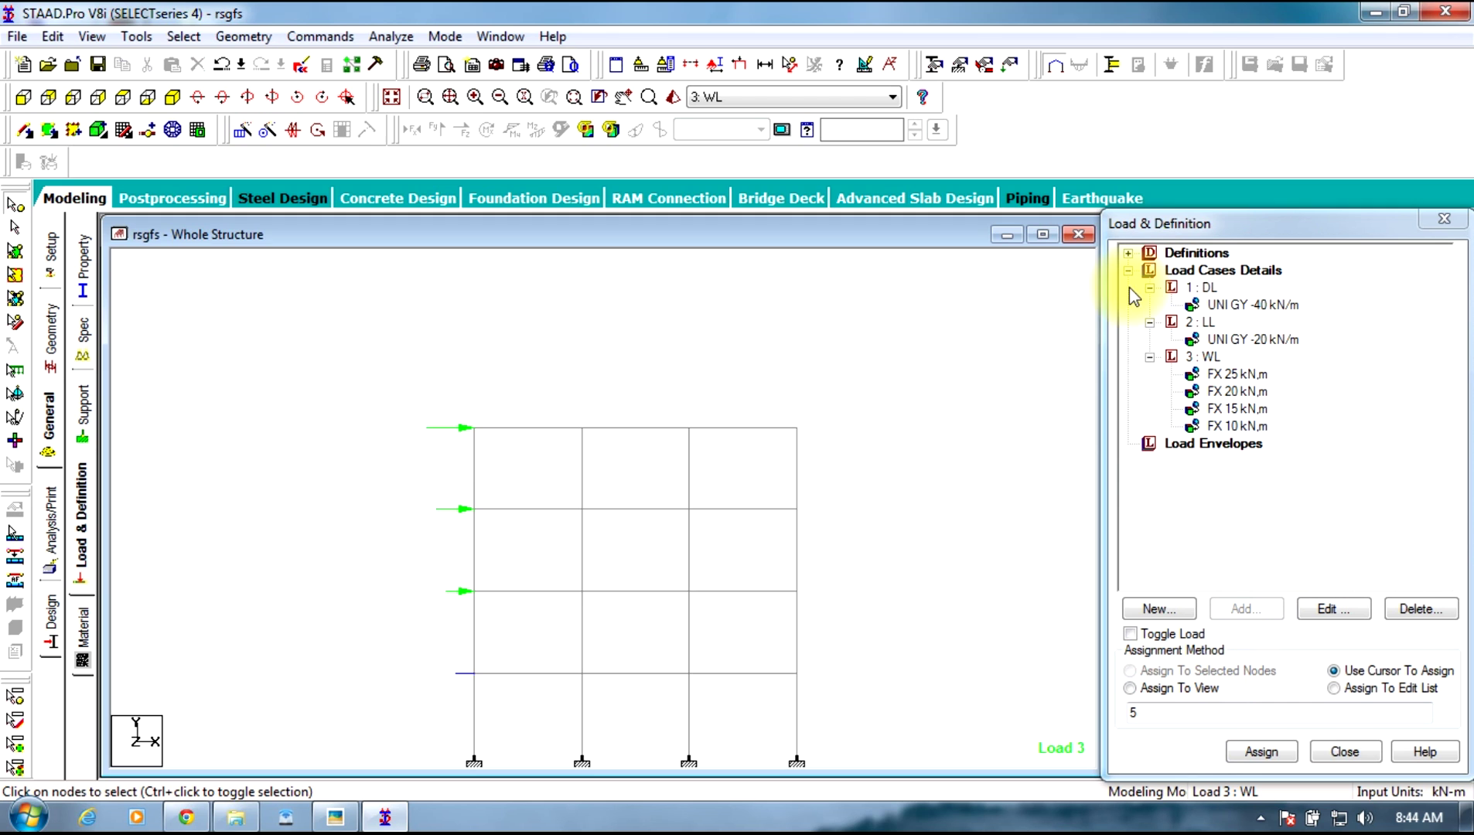
Collapse the DL, LL and WL load cases and start a Normal load combination named DL+LL
click(1151, 286)
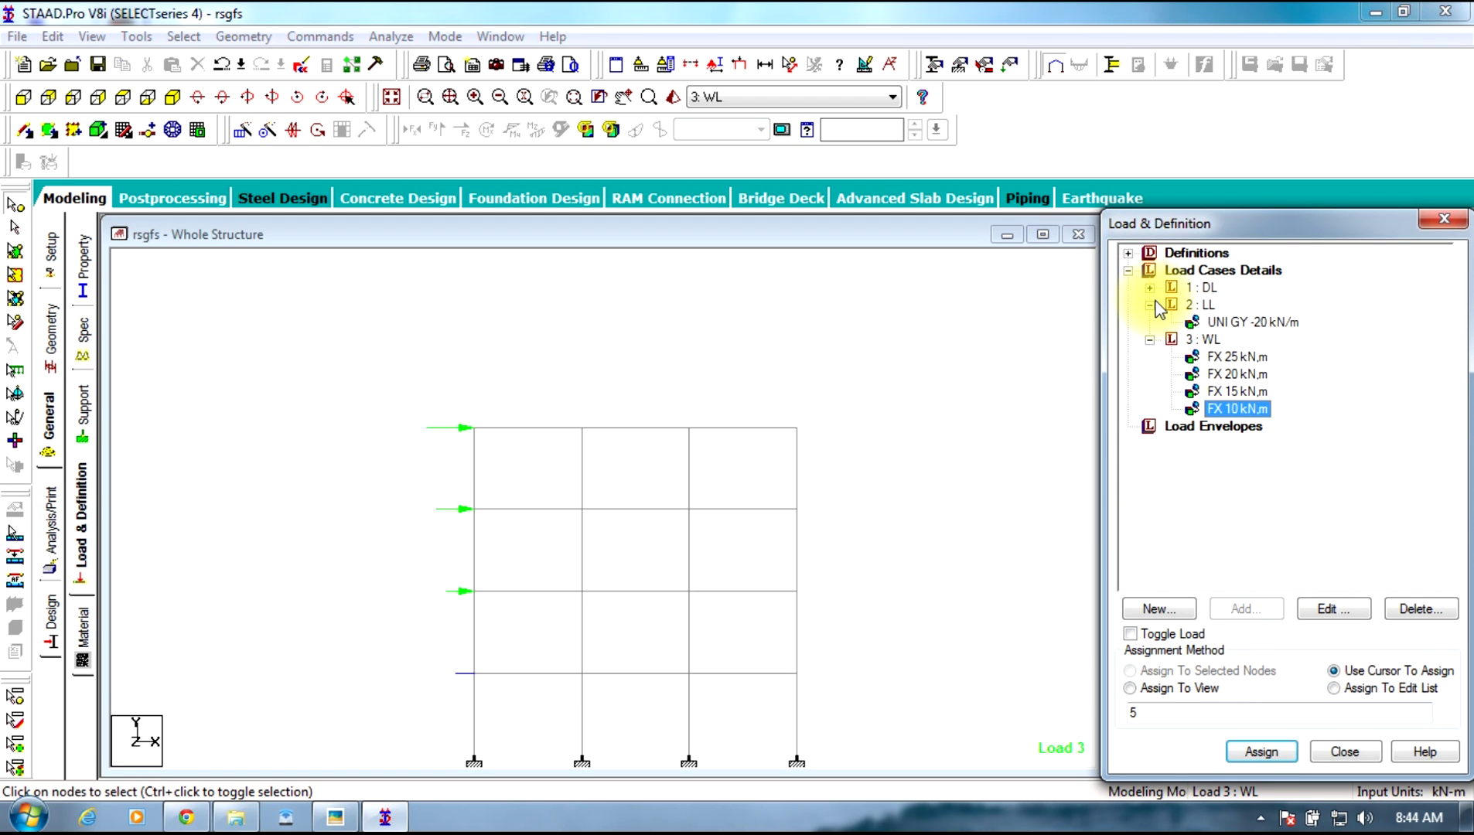
click(1150, 305)
click(1150, 322)
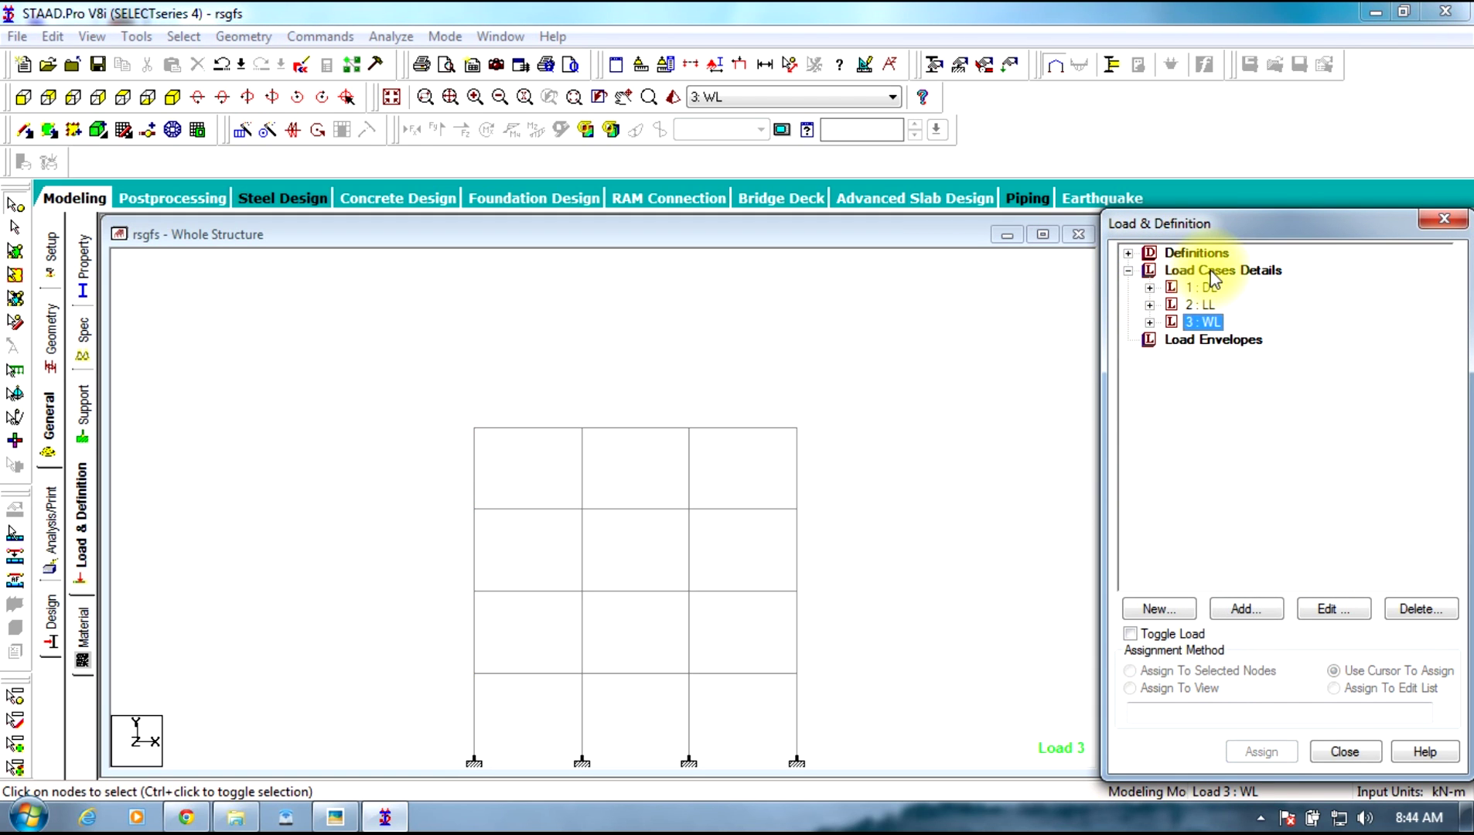
click(1209, 270)
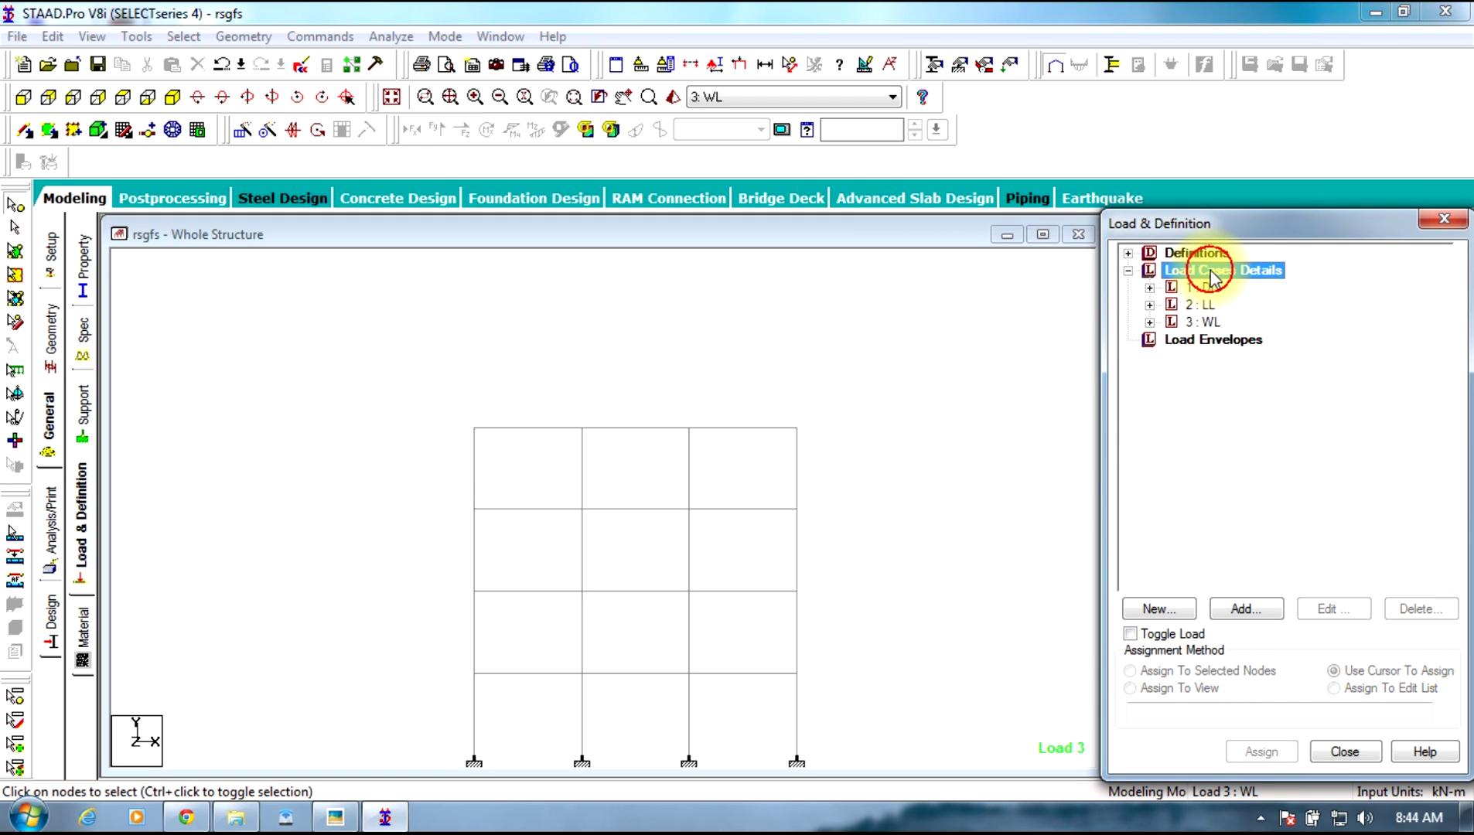
click(1245, 609)
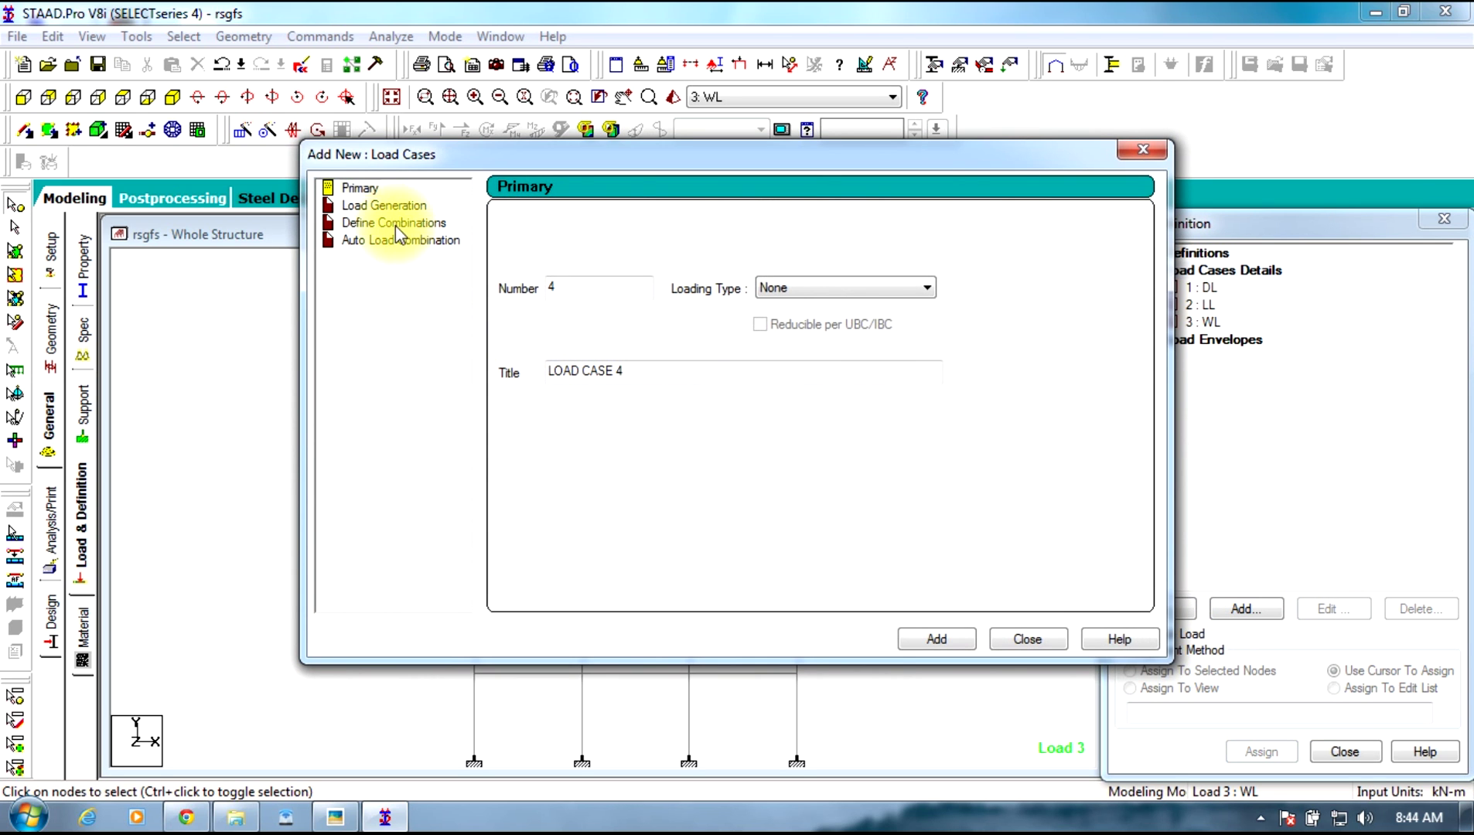
click(395, 223)
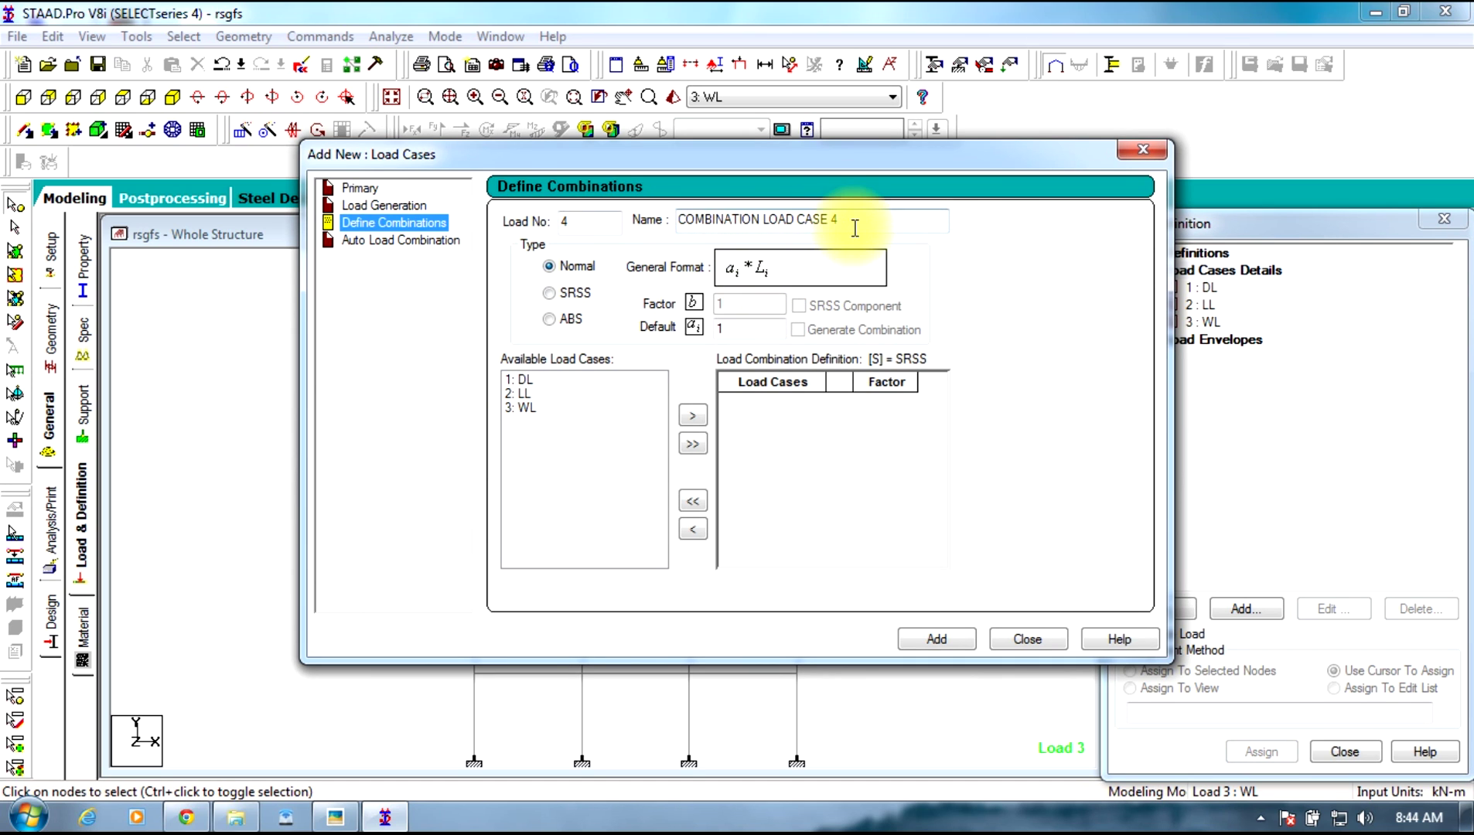
drag(854, 221, 428, 213)
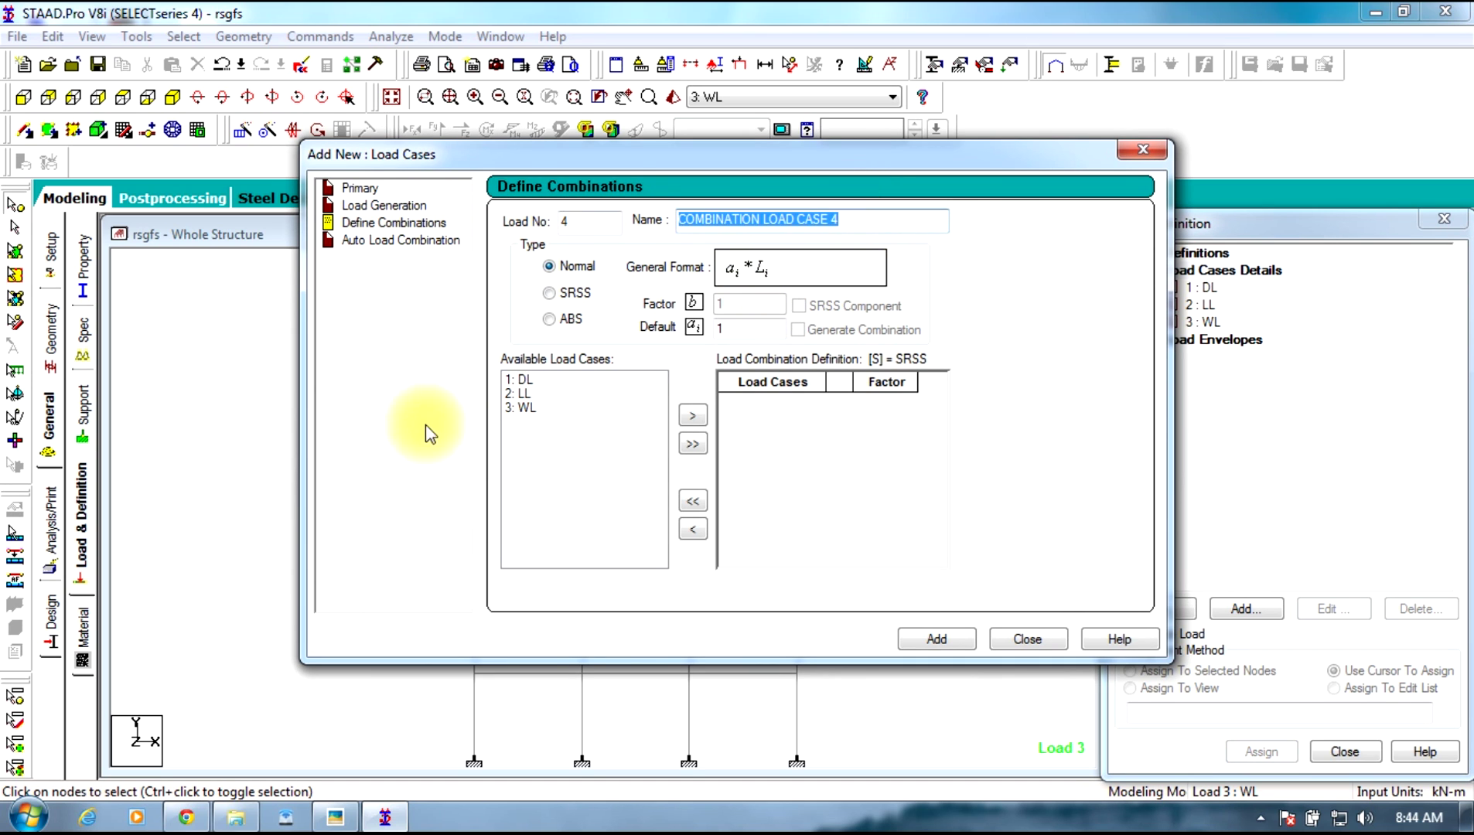
text(DL+LL)
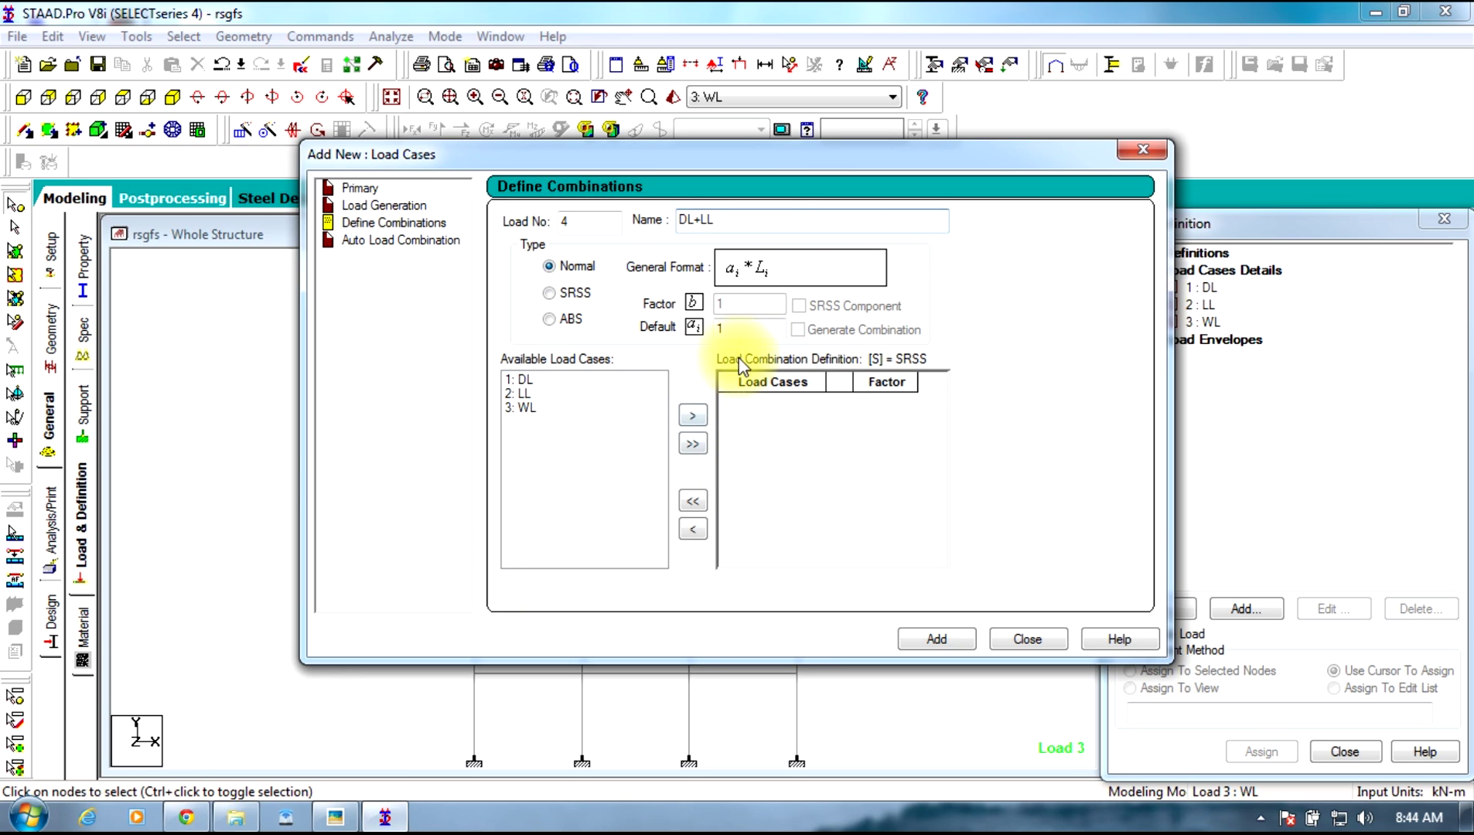
Include load cases DL and LL in the DL+LL combination with a default factor of 1.5 and add the combination
click(735, 330)
text(.)
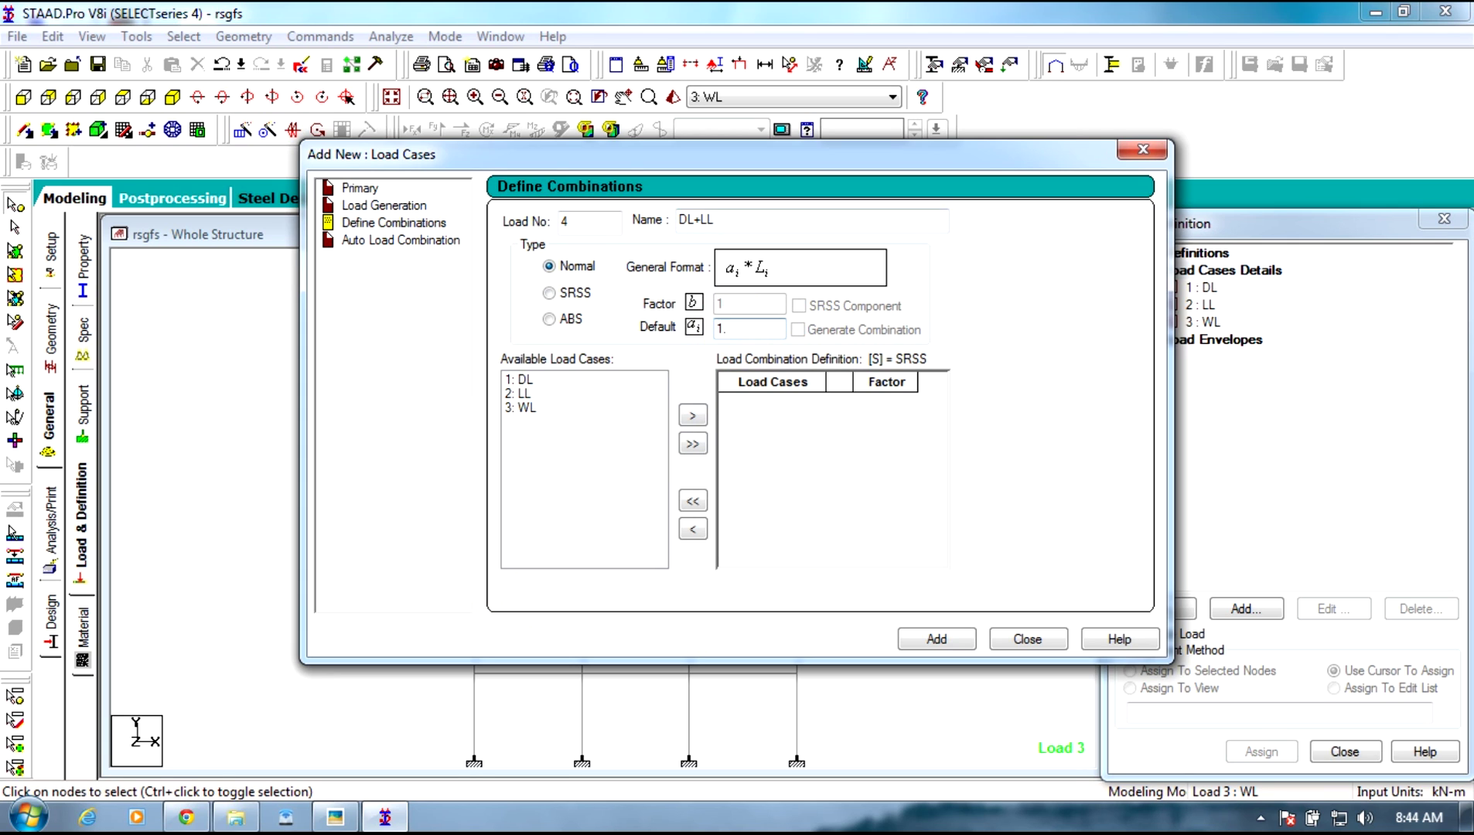
text(5)
click(535, 380)
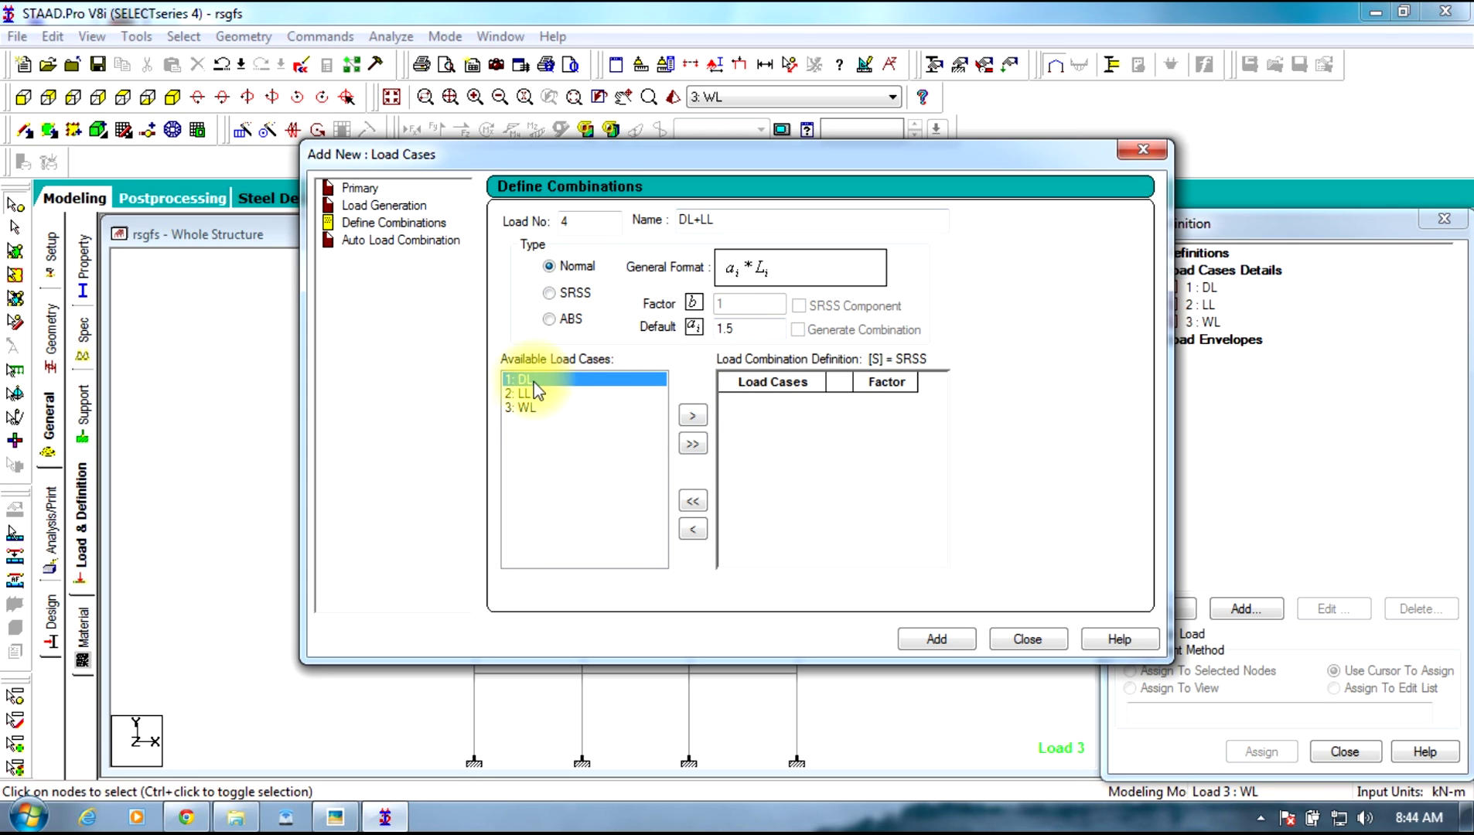
shift+click(522, 394)
click(692, 415)
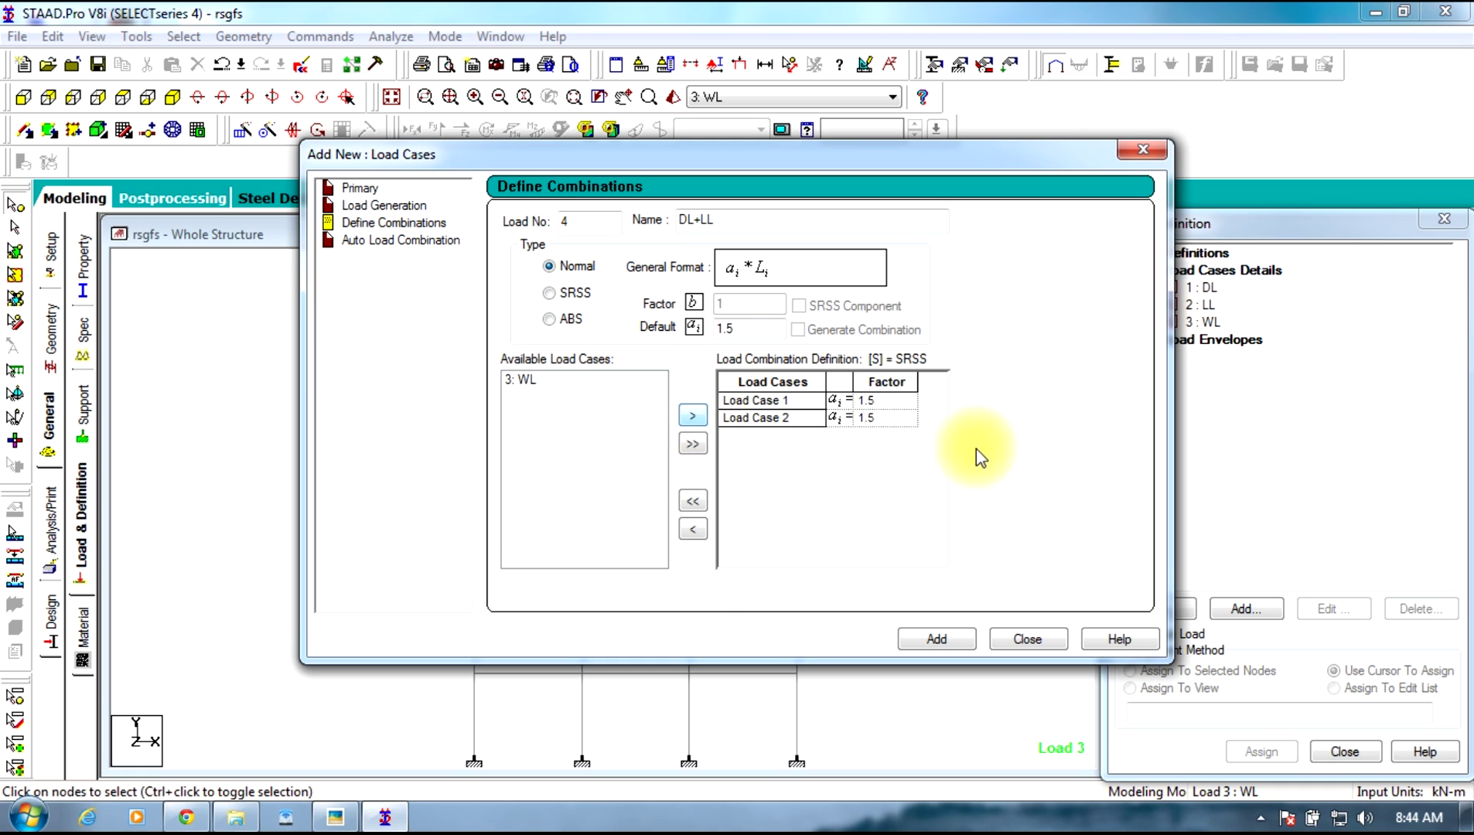
click(952, 639)
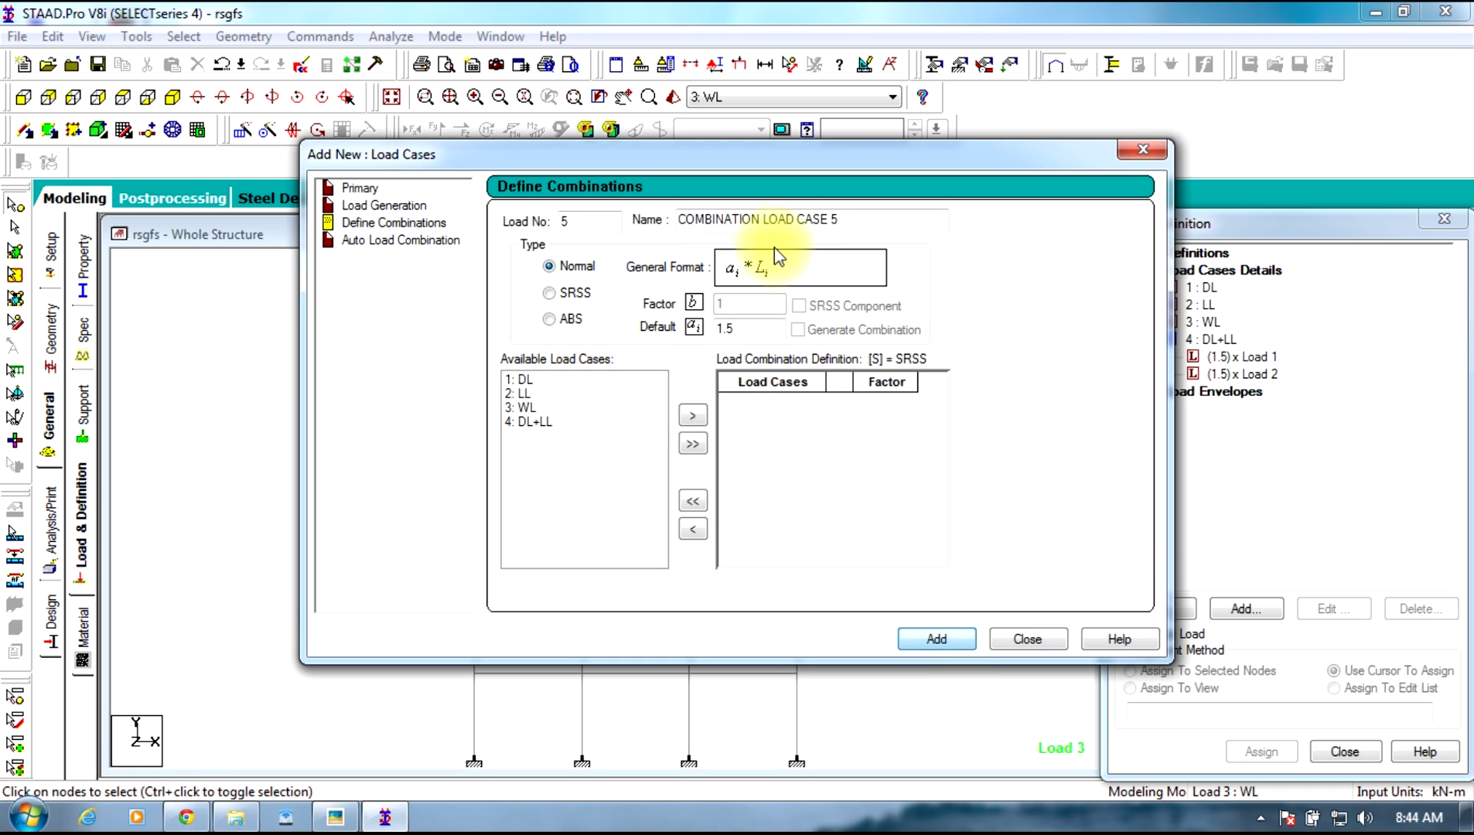
Add a Normal load combination named DL+LL+WL that includes load cases DL, LL and WL, each with a factor of 1.5
drag(865, 221, 478, 378)
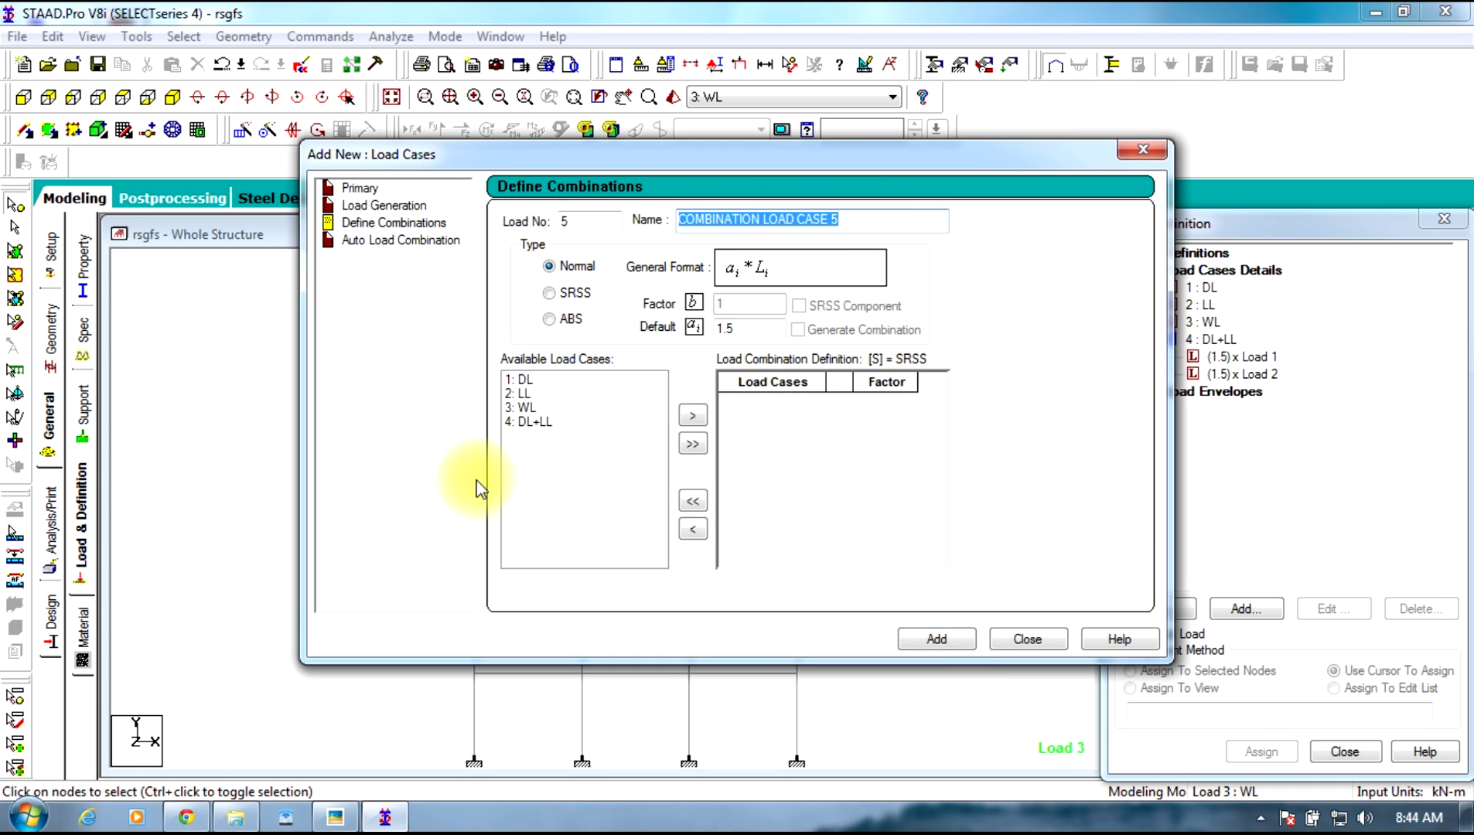
text(DL+LL+WL)
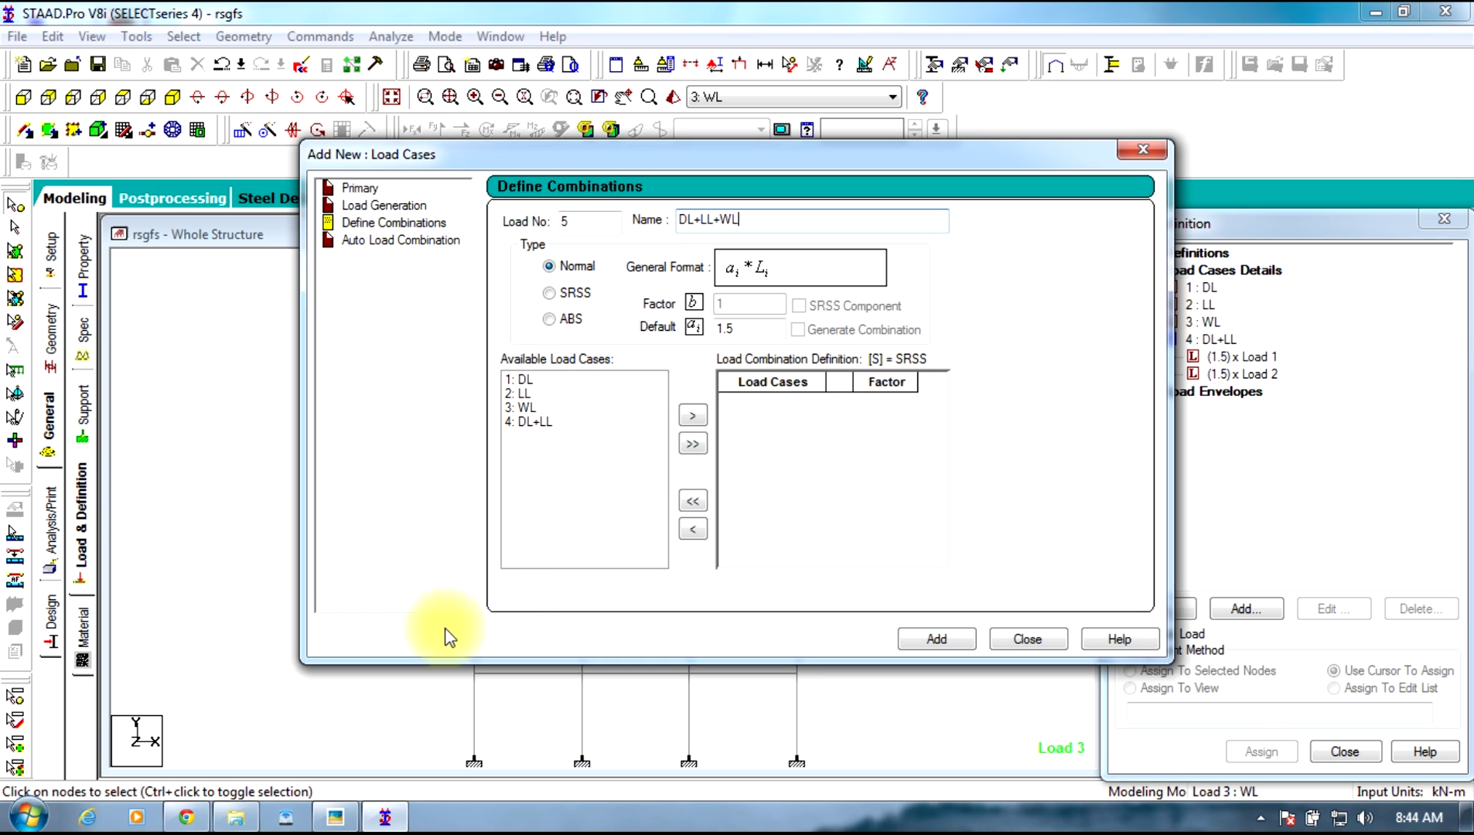
drag(524, 380, 536, 408)
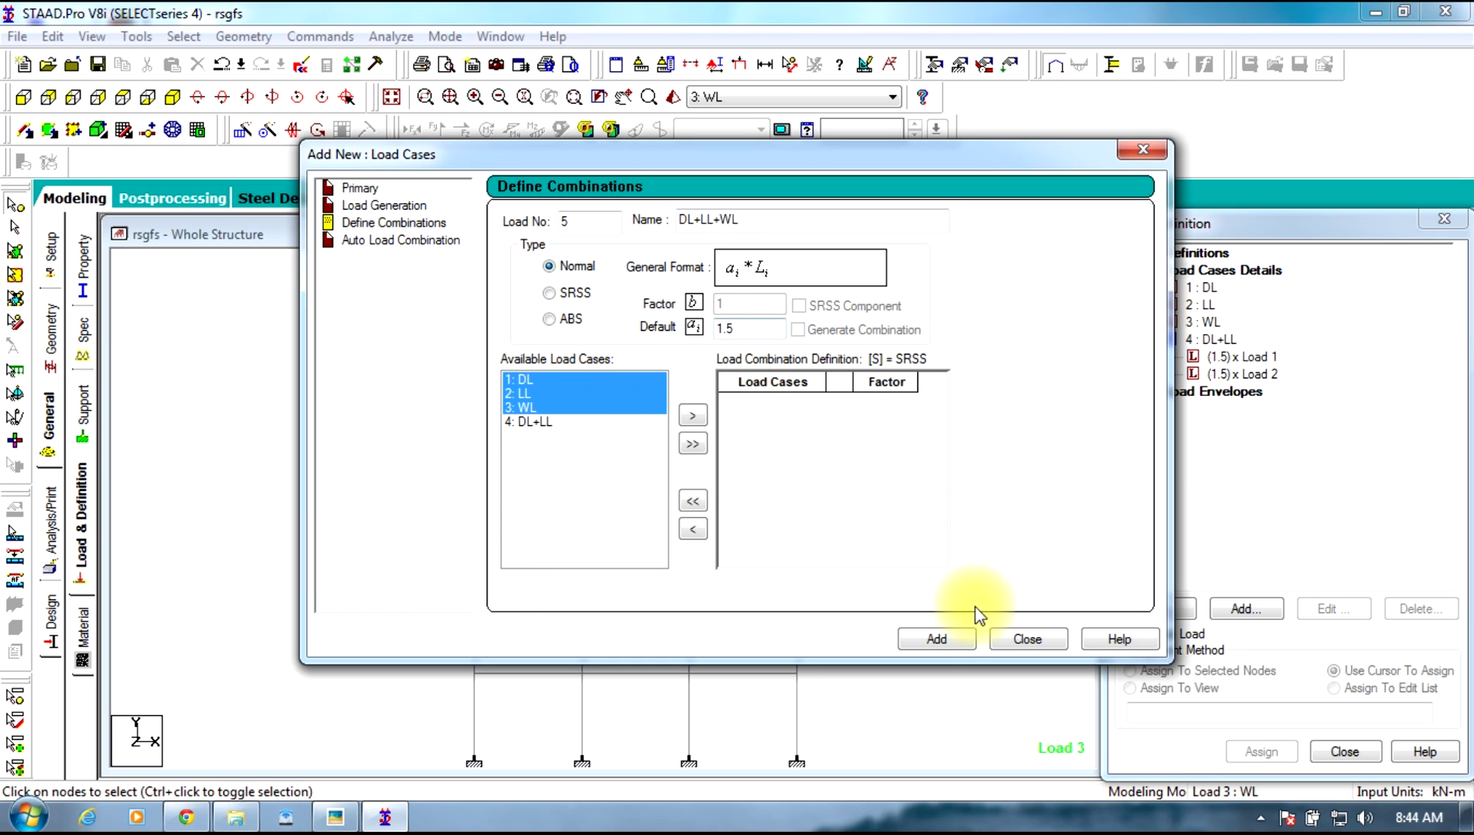
click(939, 642)
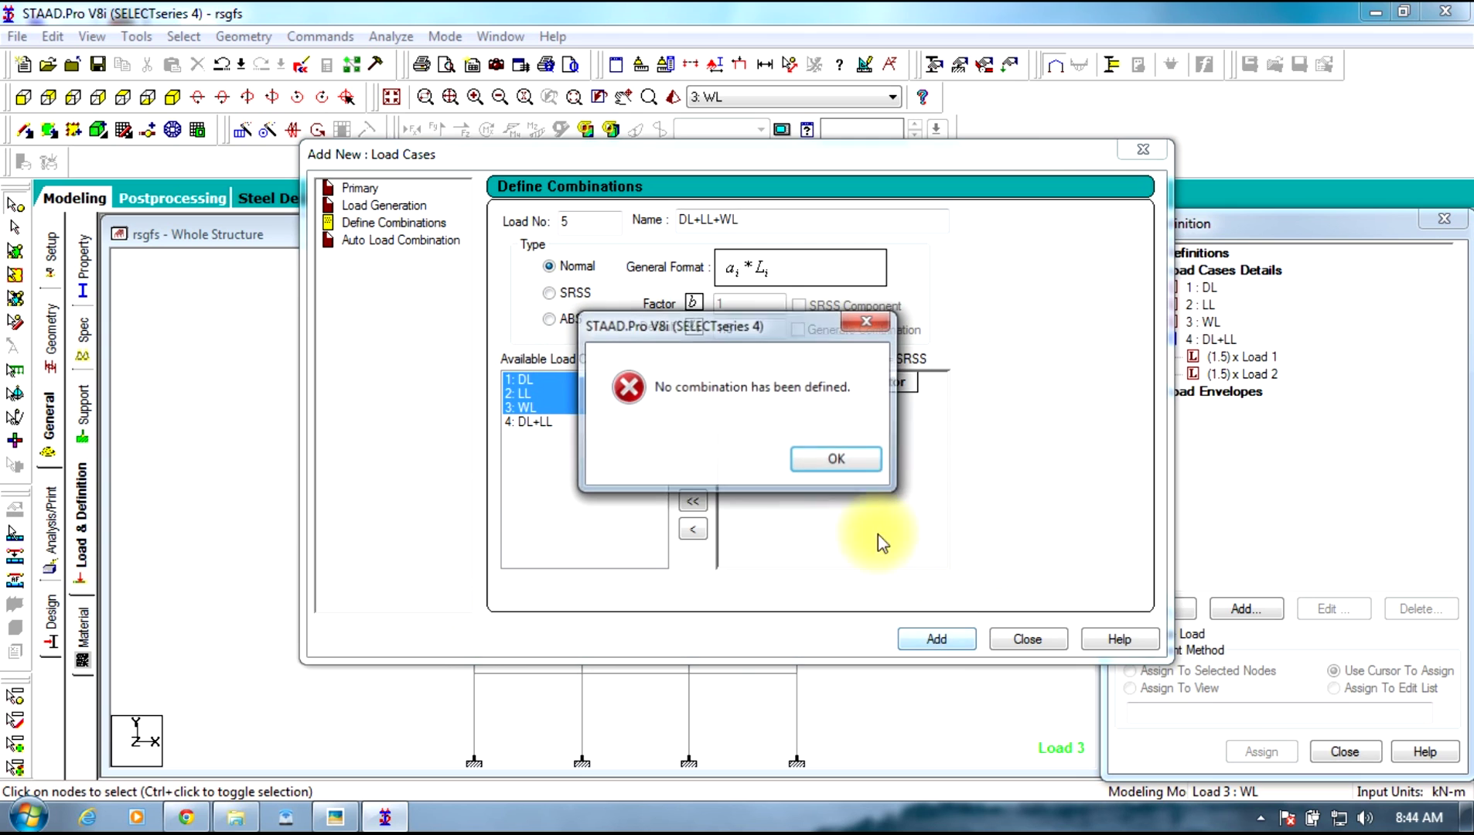
click(821, 458)
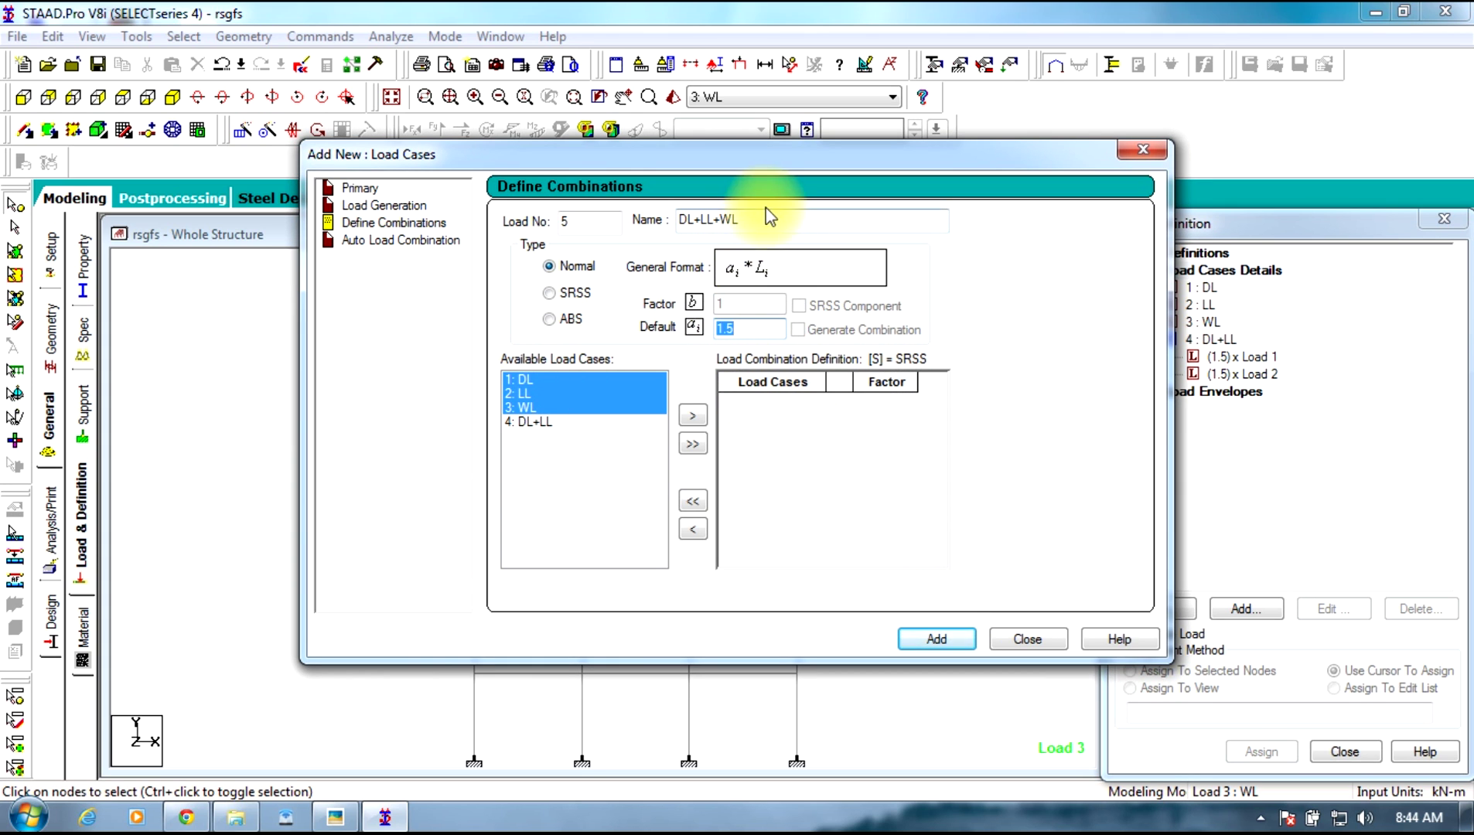
click(700, 421)
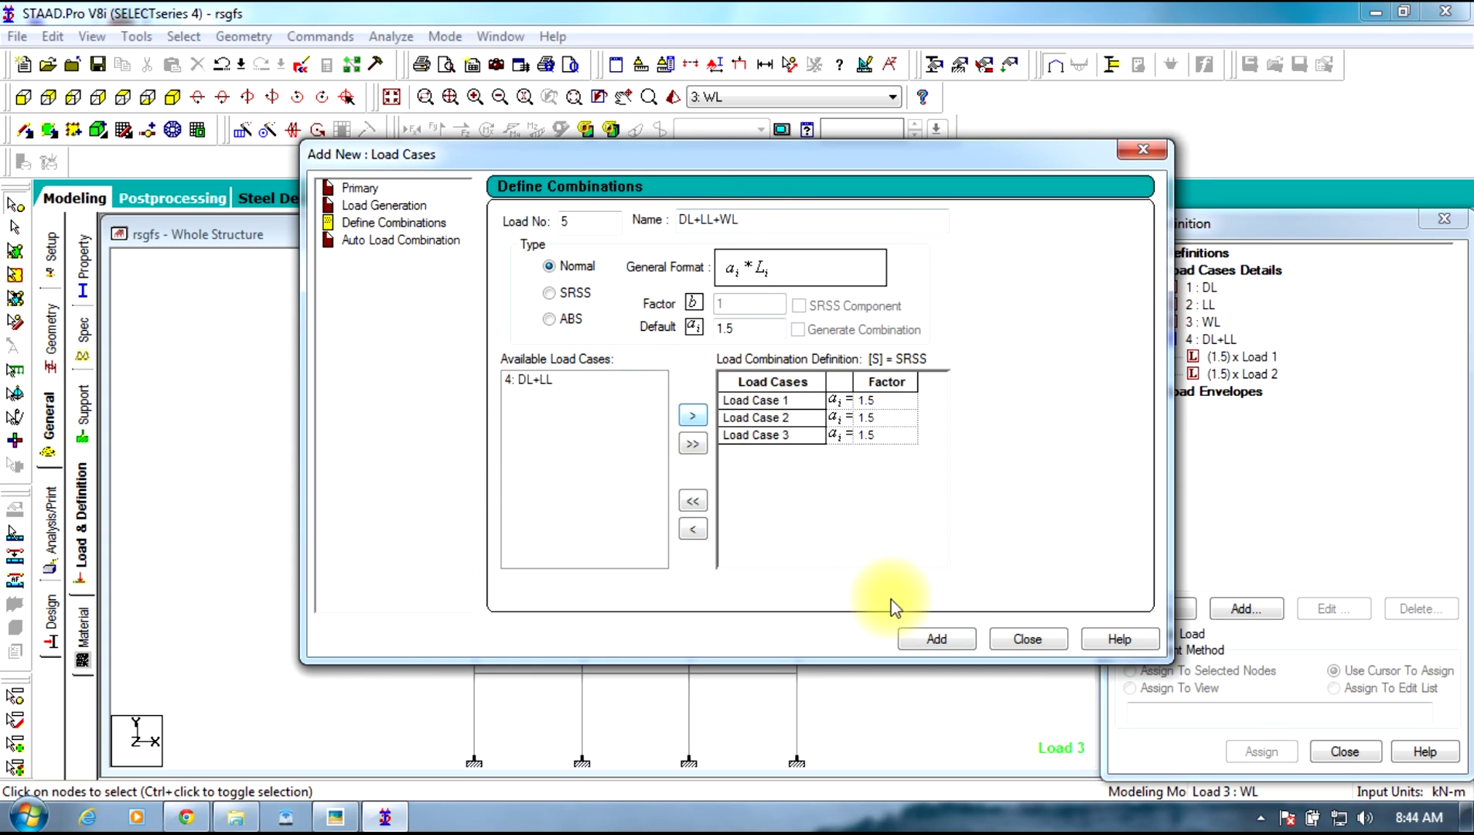
click(936, 638)
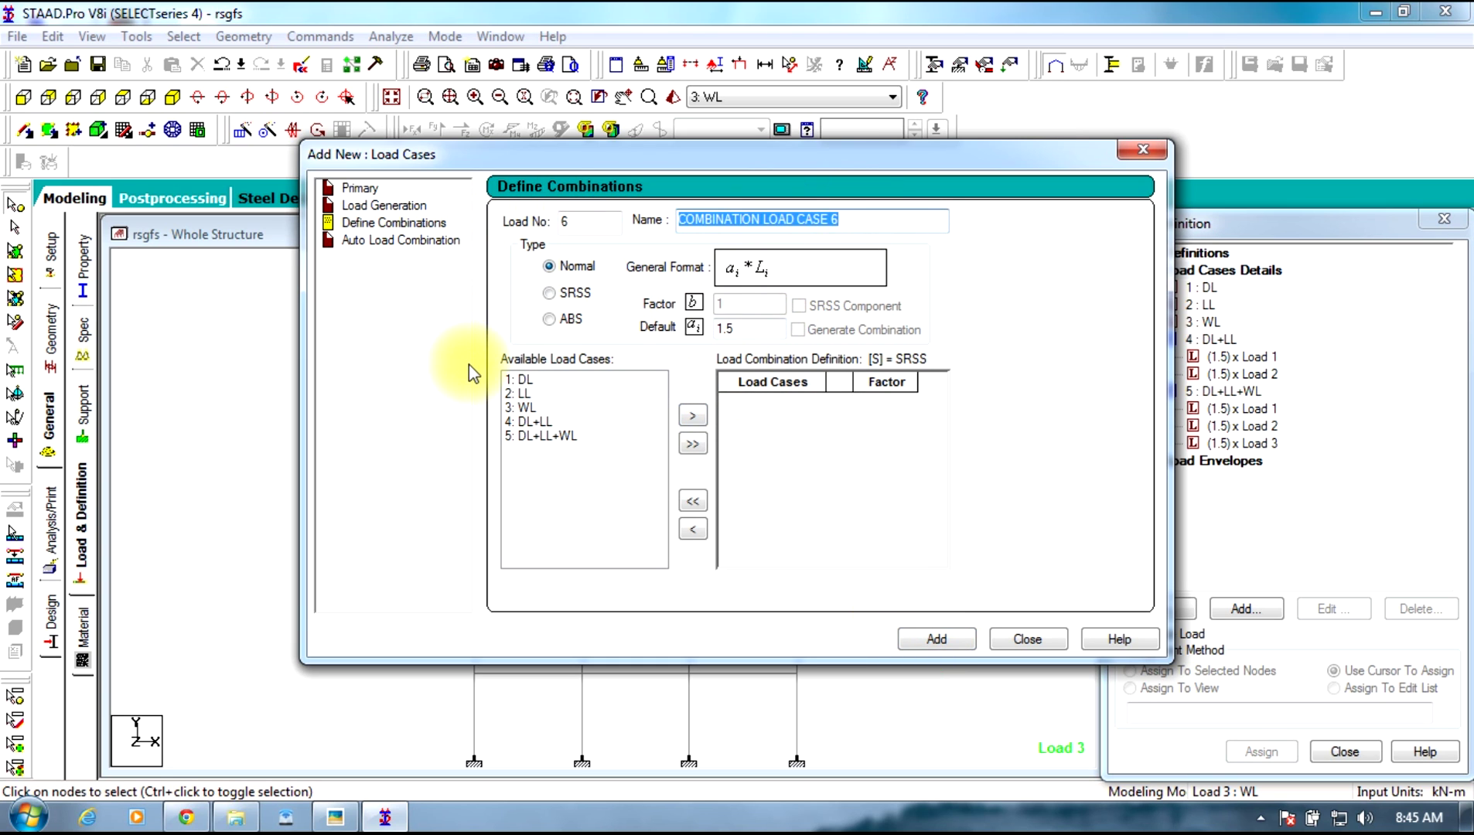
Add a combination named DL+LL-WL with a factor of 1.5 for DL and LL and -1.5 for WL
text(DL+LL-WL)
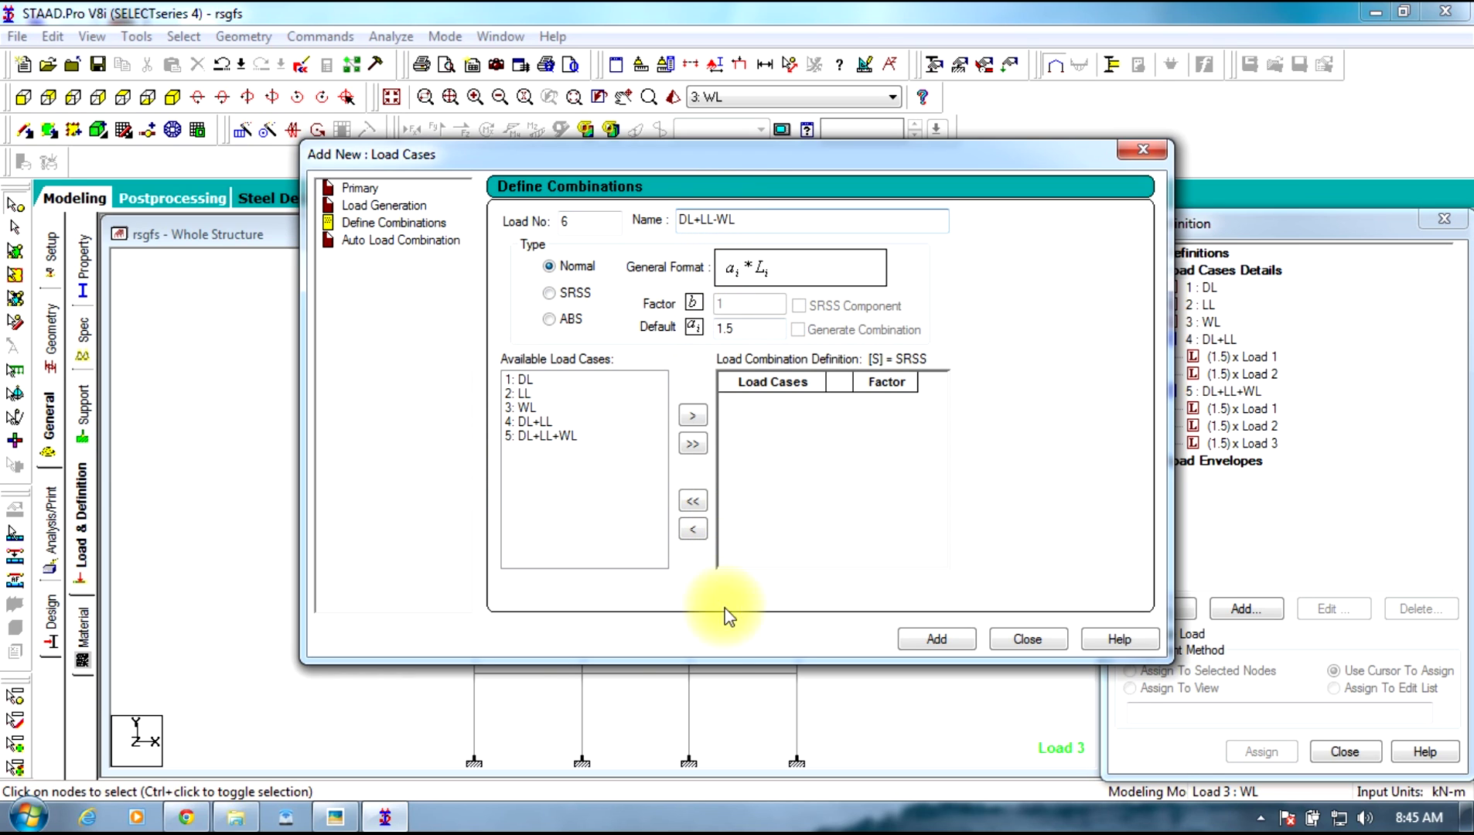
click(521, 383)
ctrl+click(522, 394)
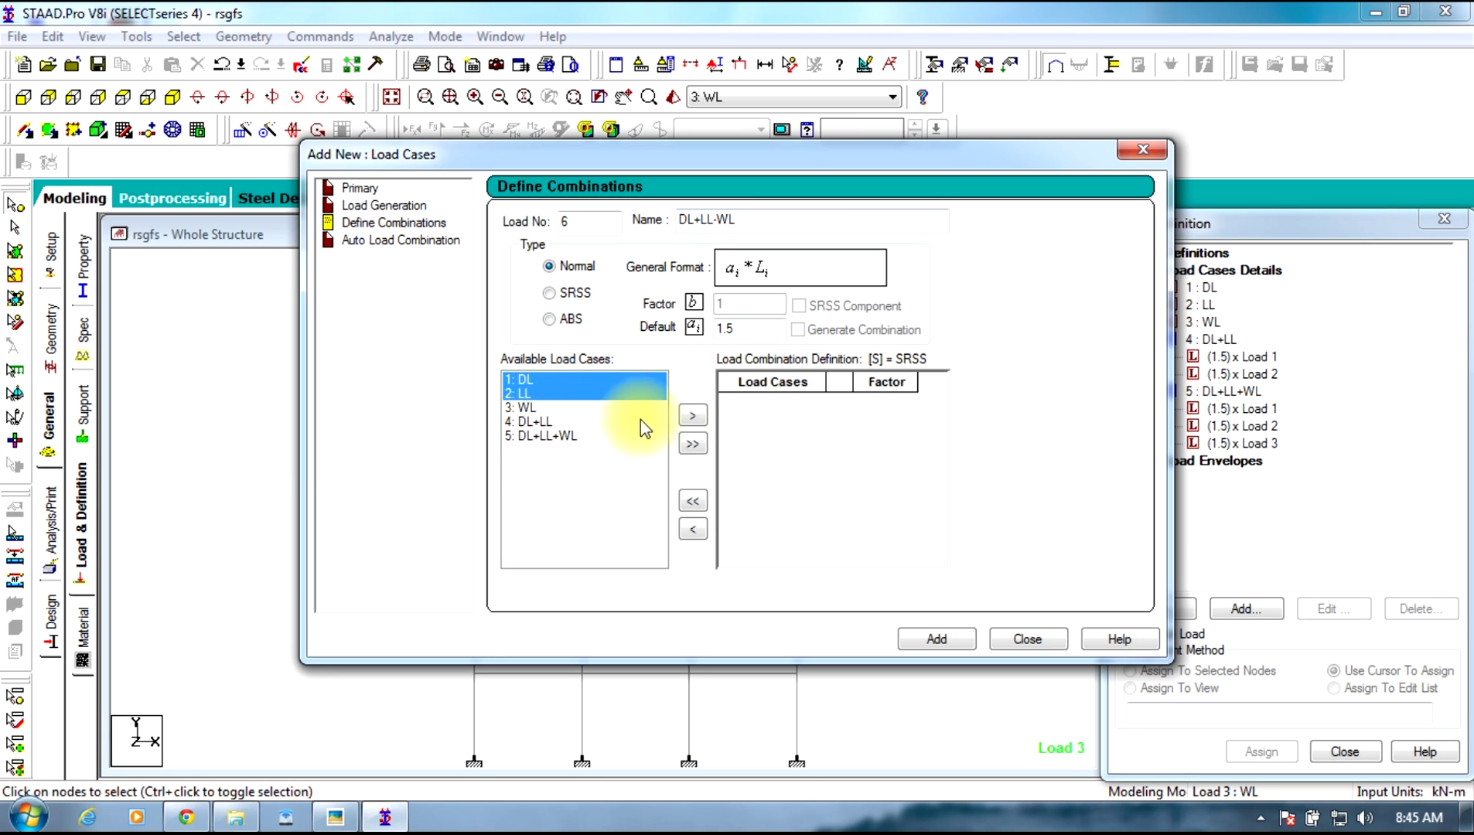
click(692, 416)
click(537, 380)
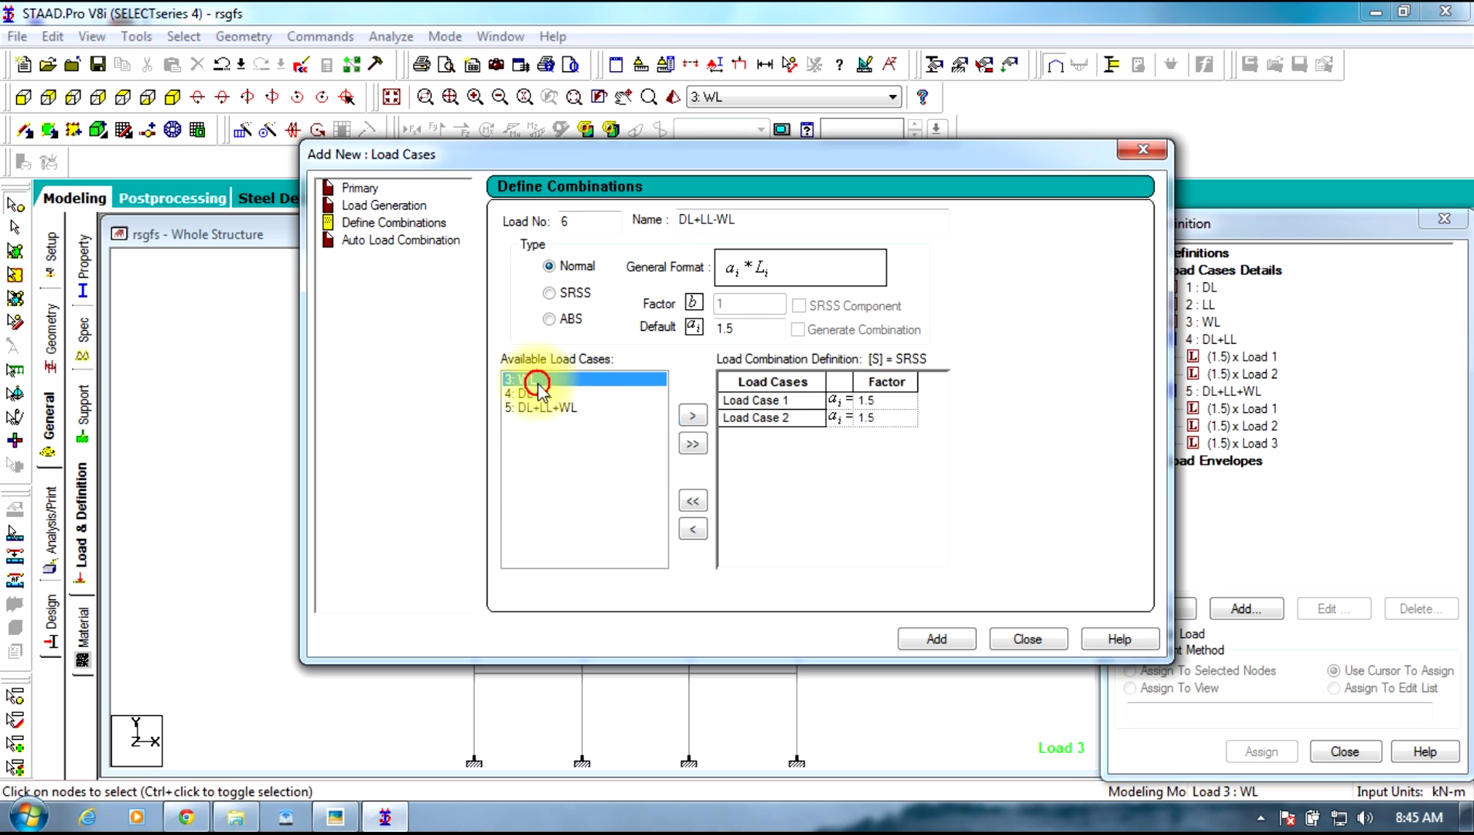
click(721, 328)
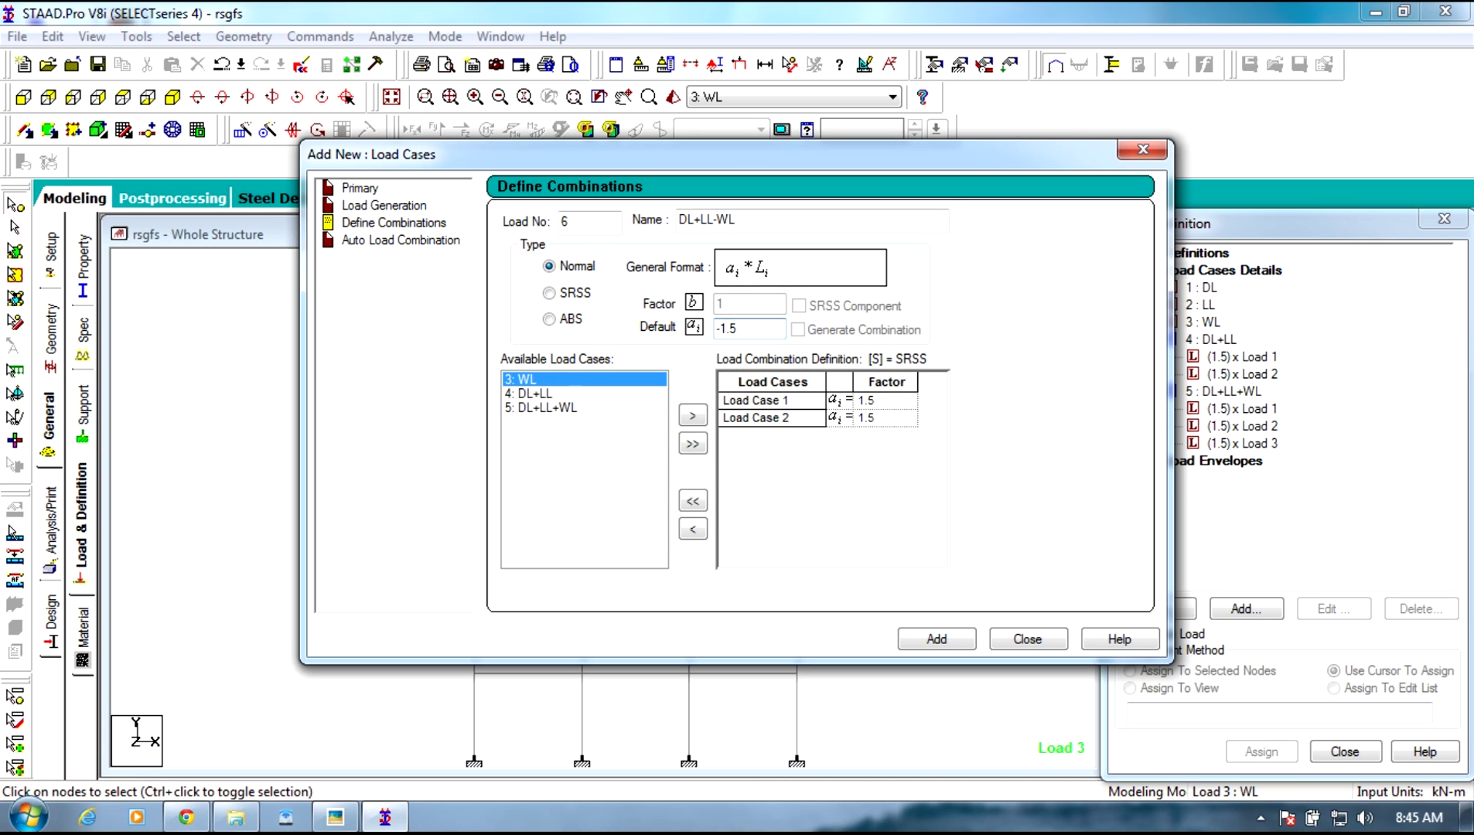
text(-)
click(693, 417)
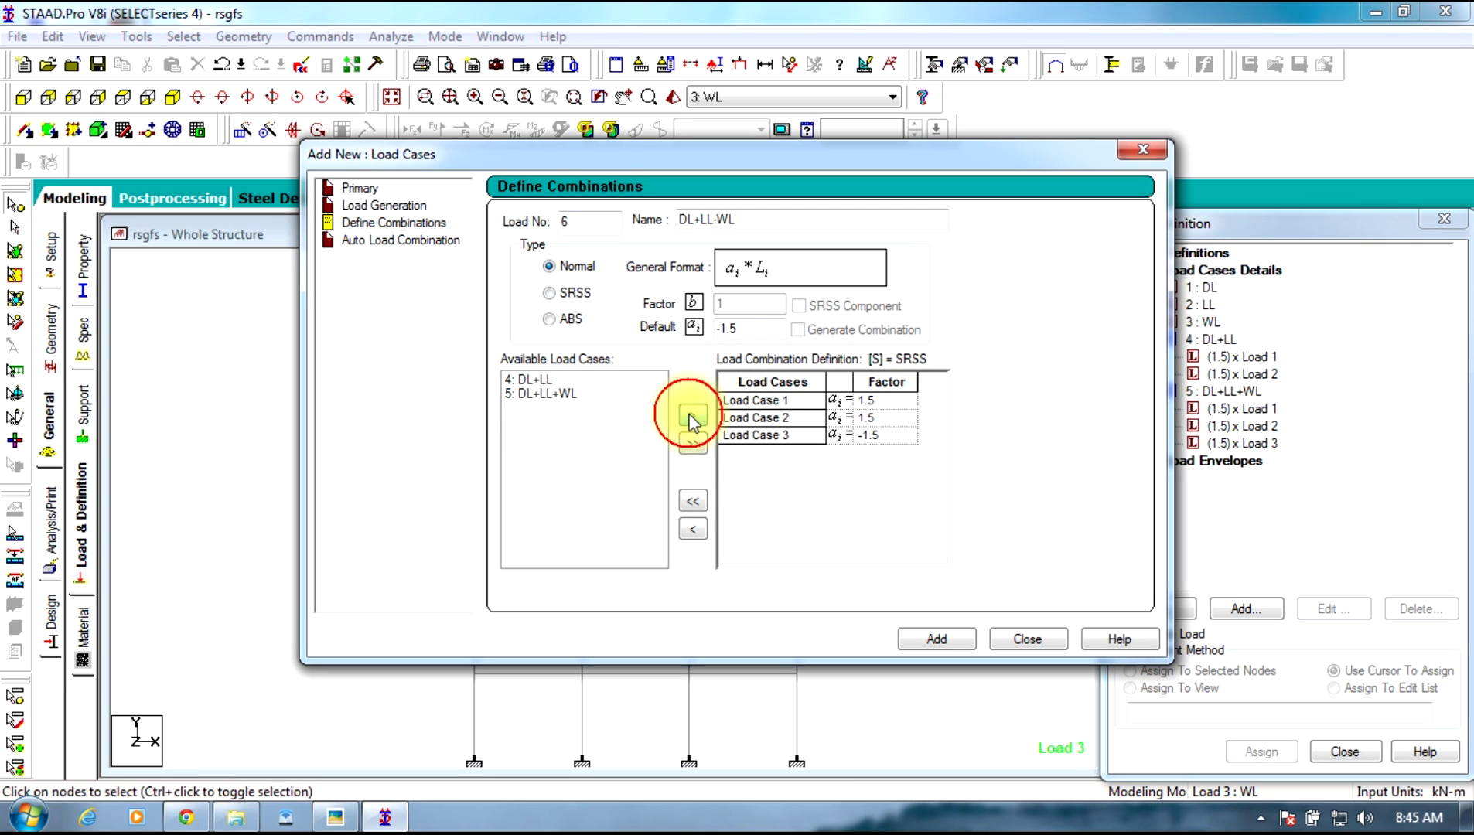
click(938, 640)
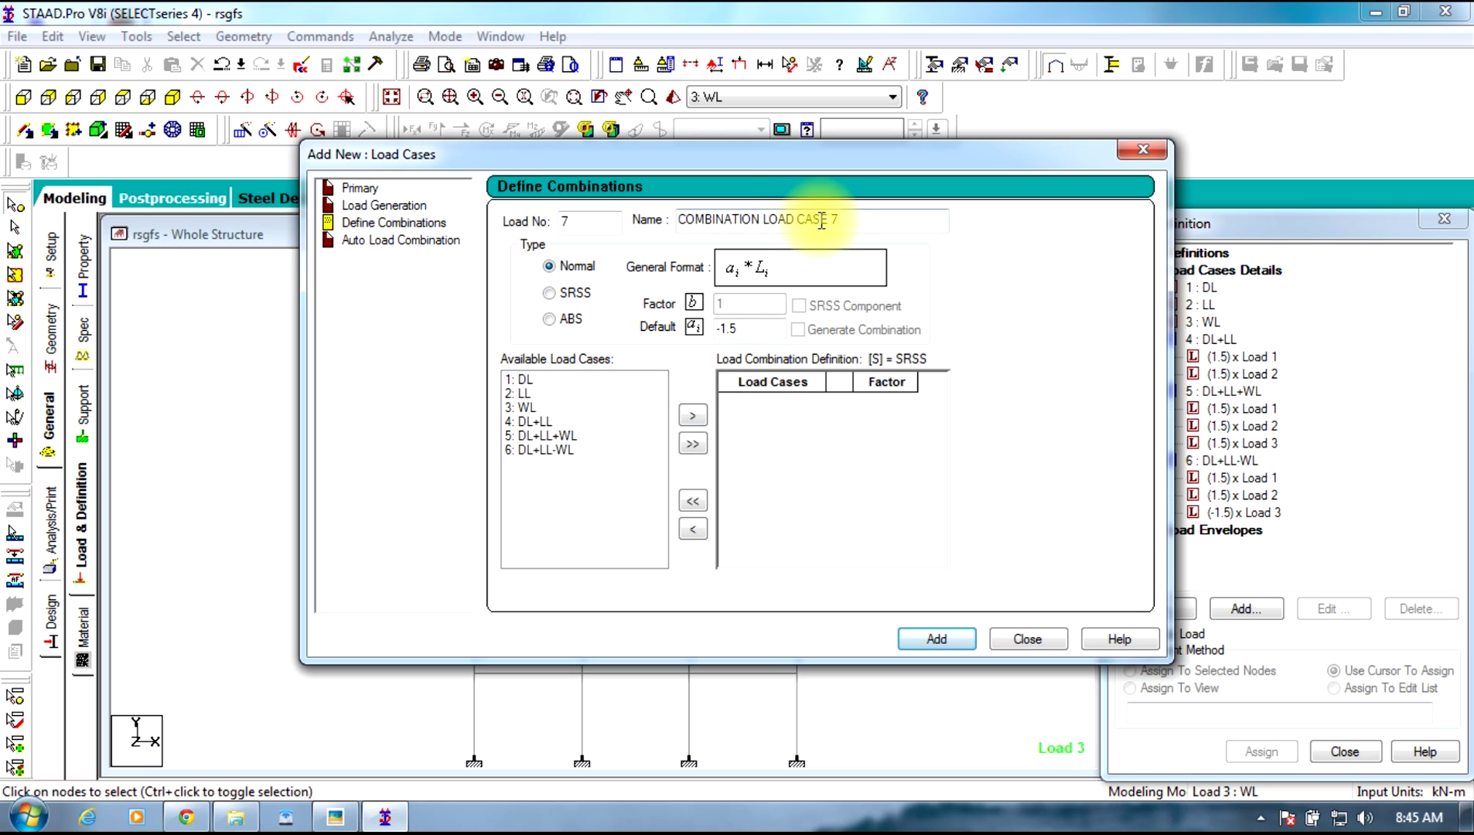
Add another DL+LL+WL combination with a default factor of 1.2 for DL, LL and WL, and finish defining combinations
drag(843, 219, 677, 220)
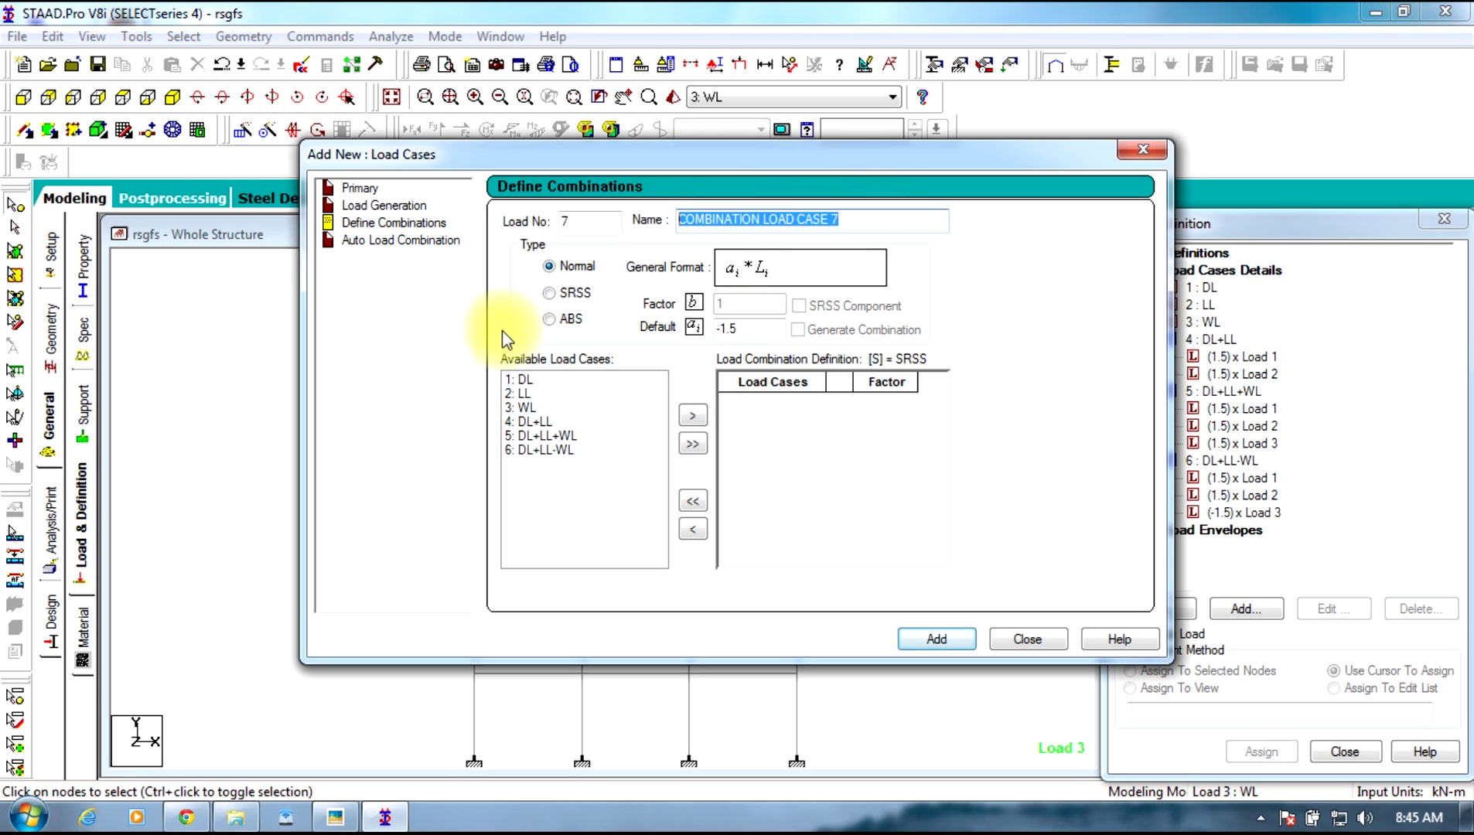
text(DL+LL+WL)
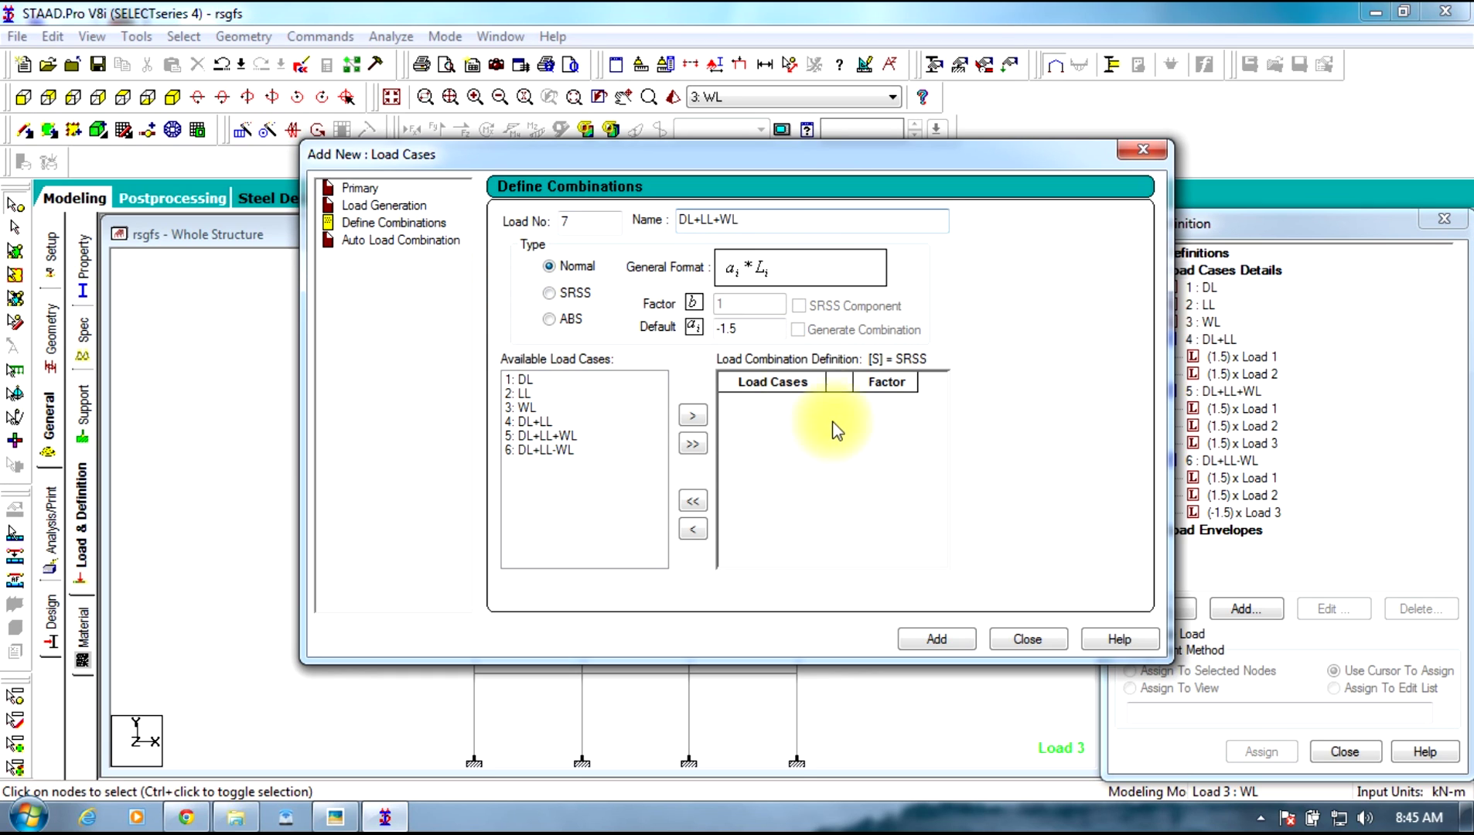
double_click(753, 329)
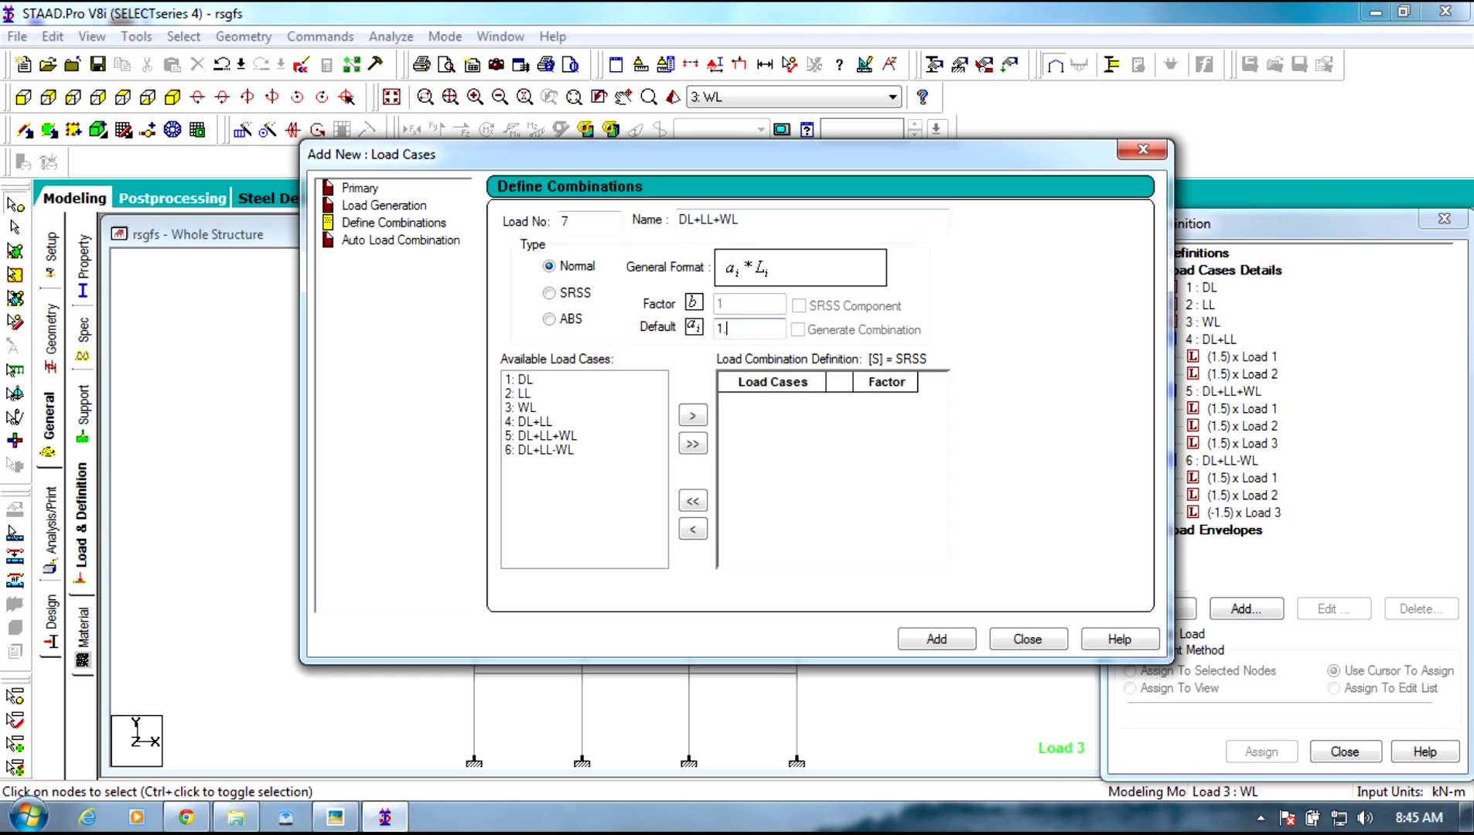
text(1.2)
drag(523, 380, 531, 411)
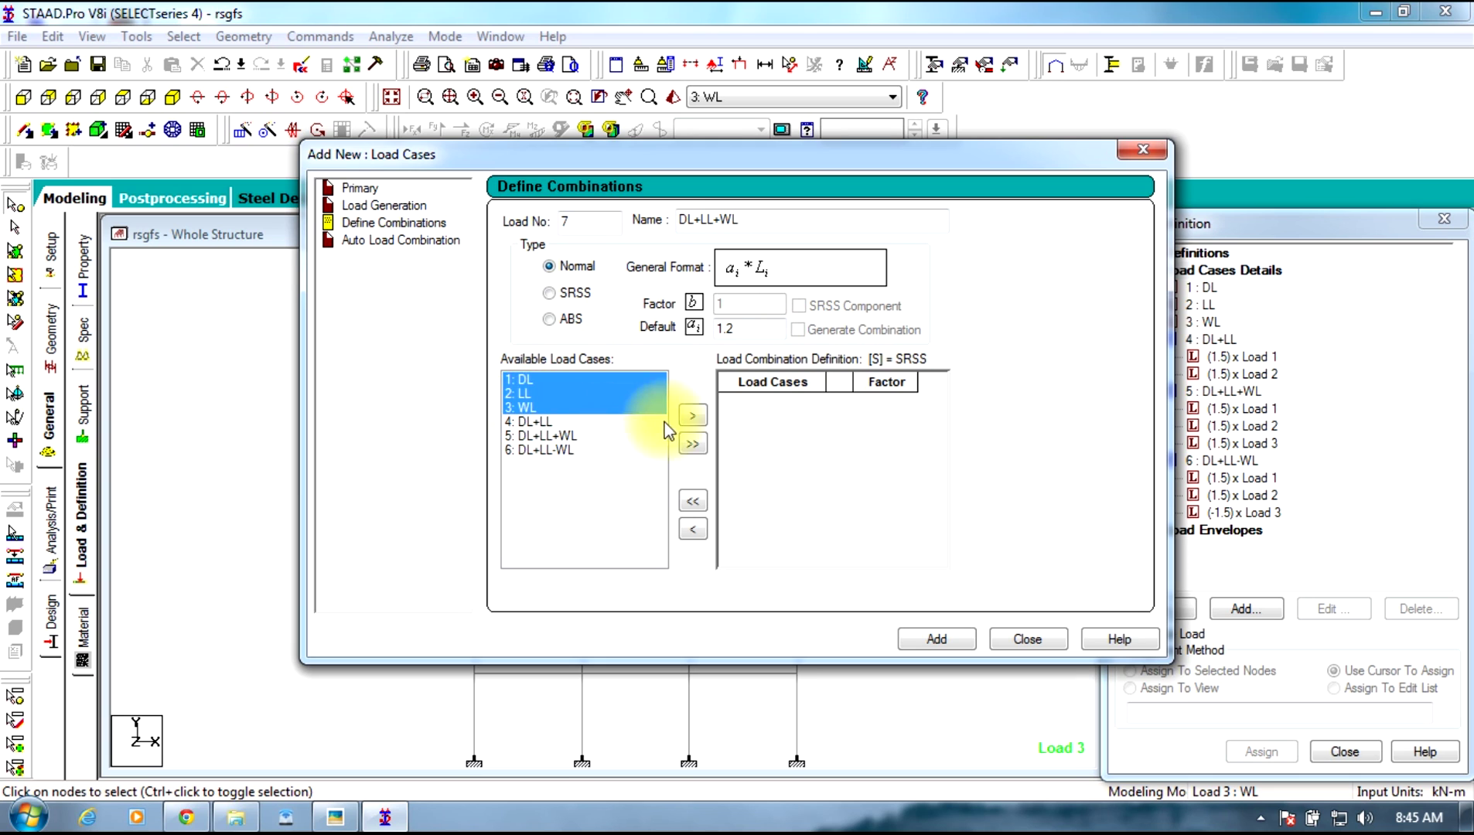
click(692, 418)
click(940, 642)
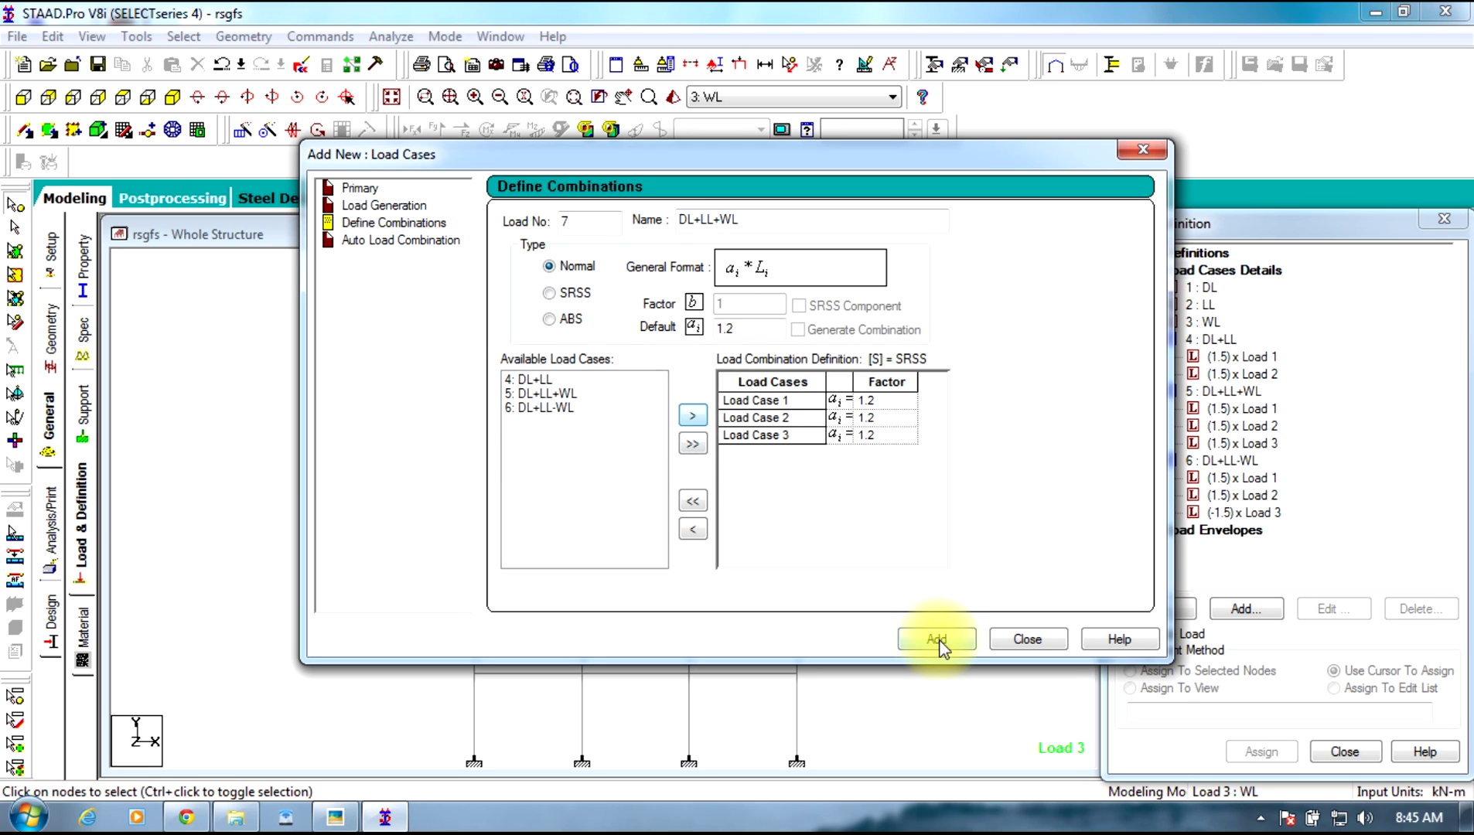
click(1013, 648)
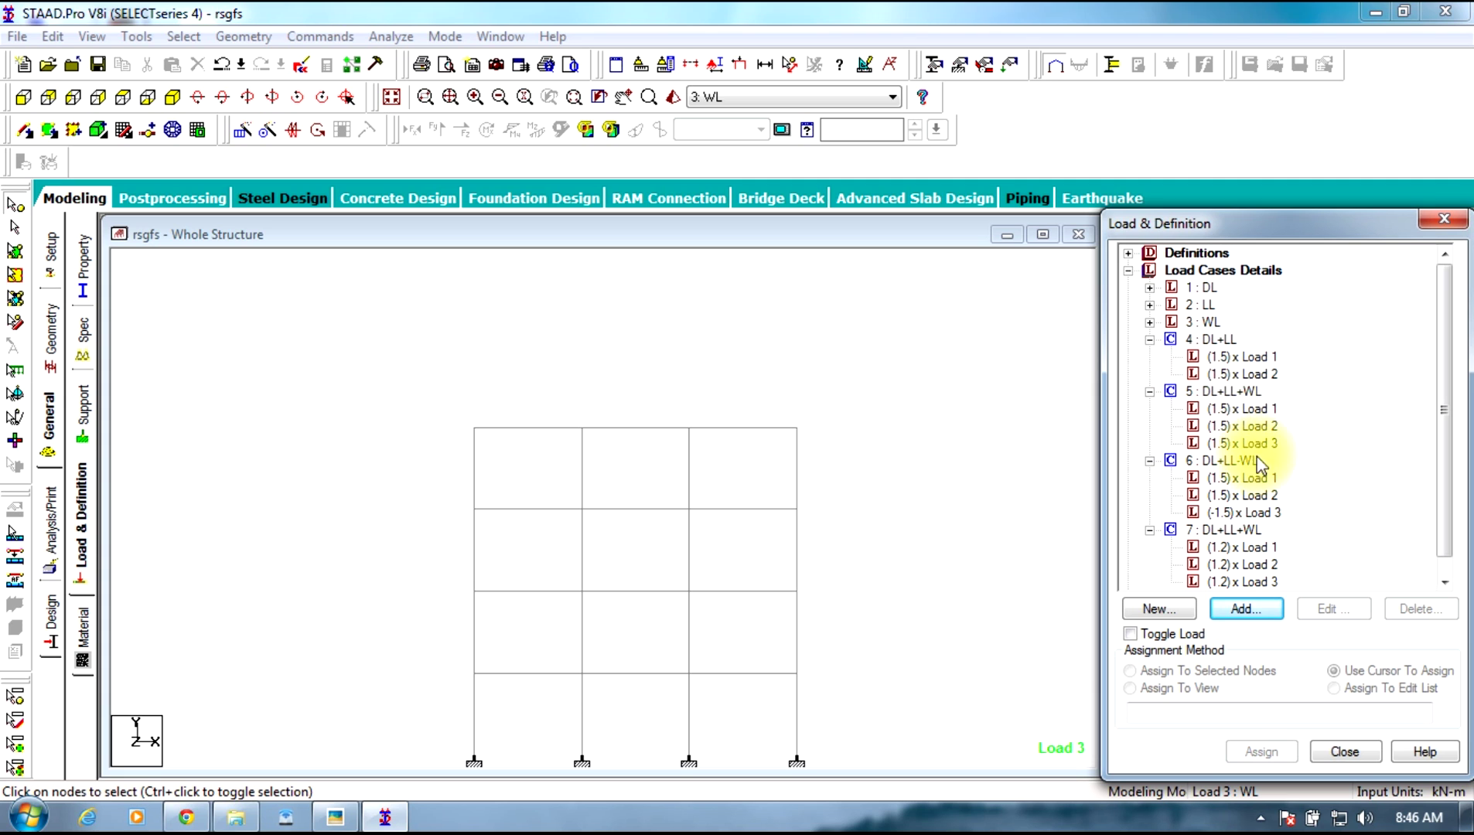
Collapse the four load combinations, 4 to 7, under Load Cases Details
click(1150, 339)
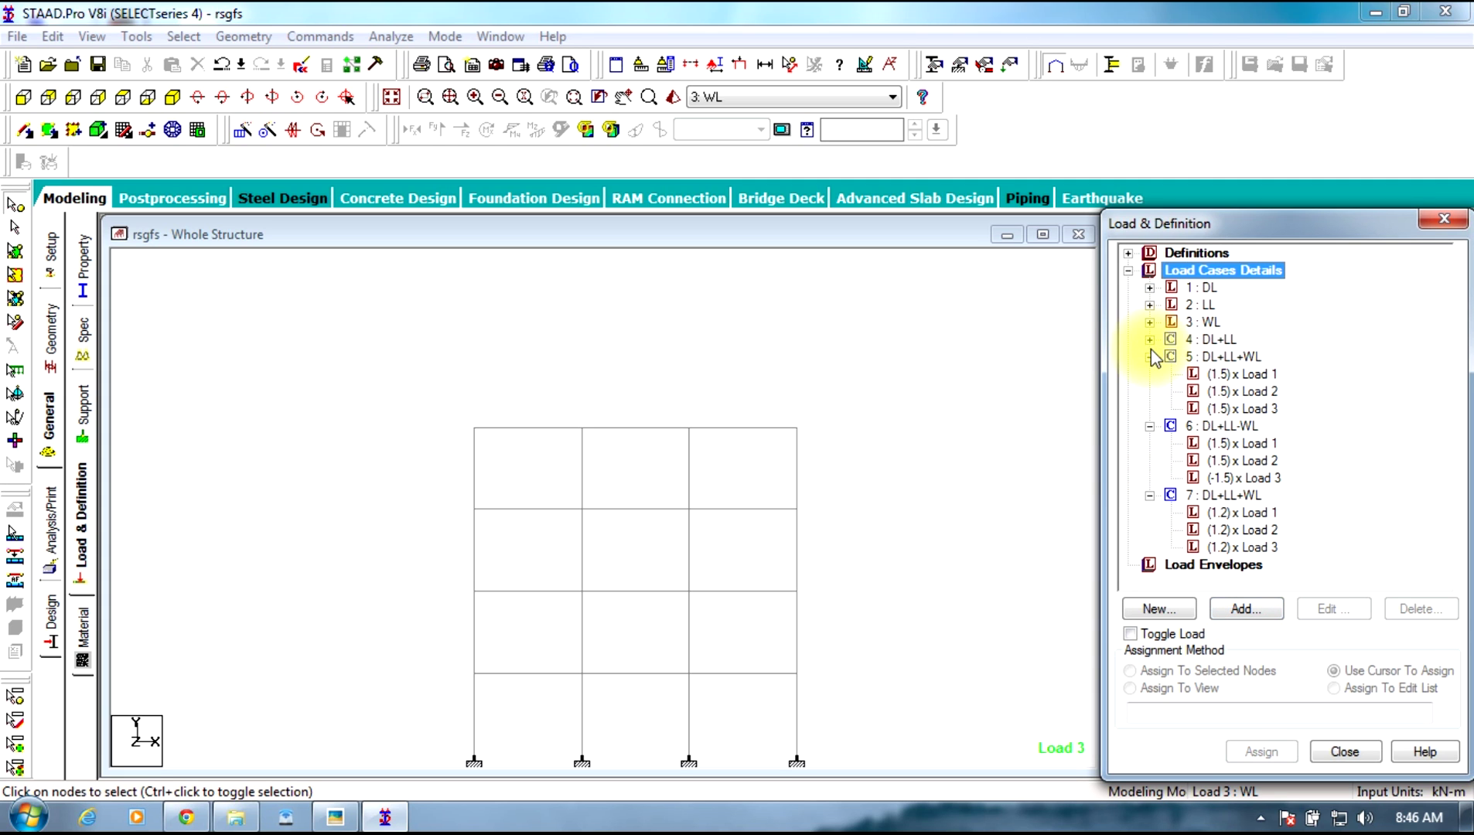
click(1150, 359)
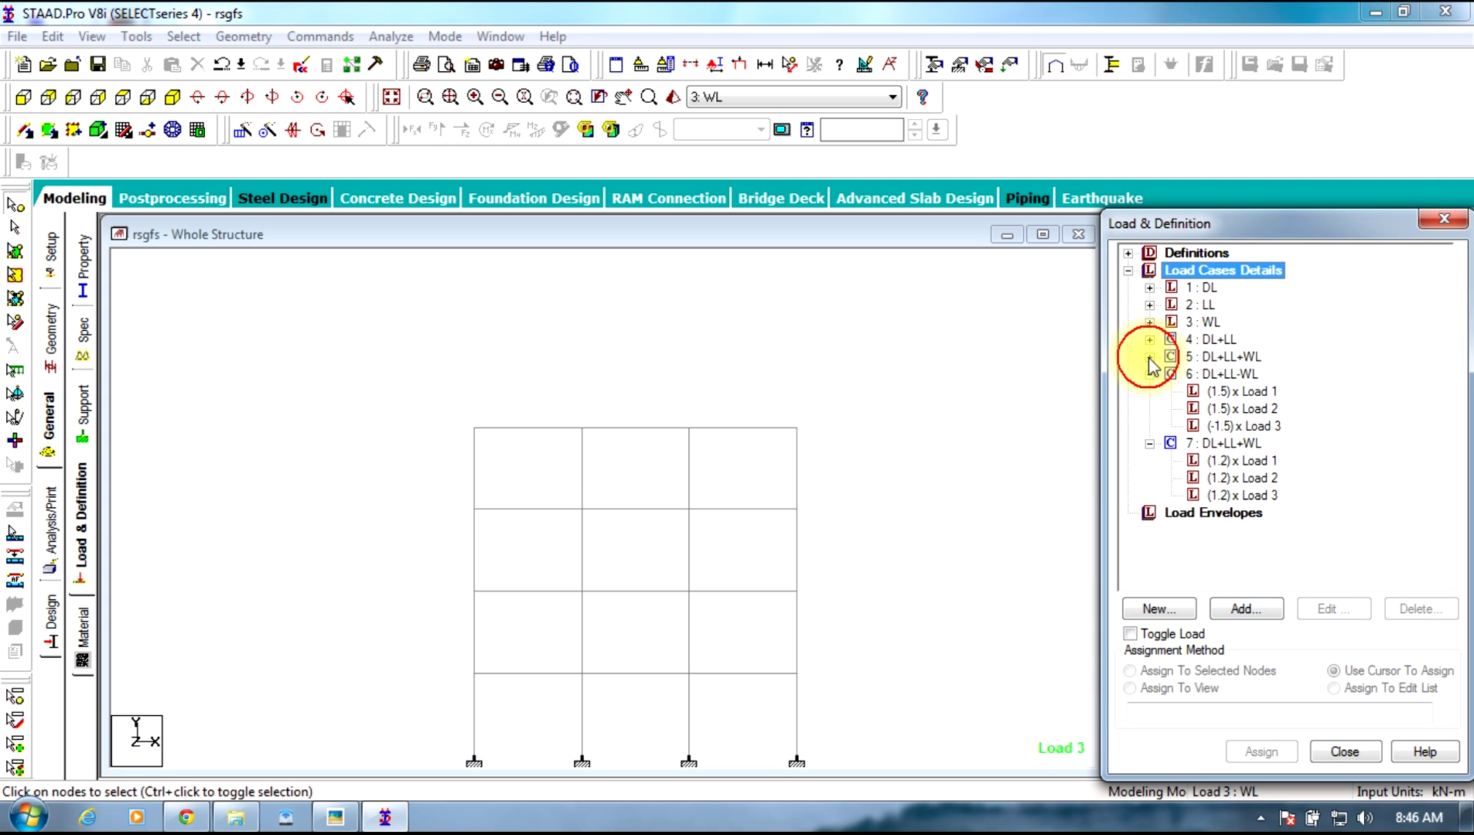
click(1150, 375)
click(1150, 393)
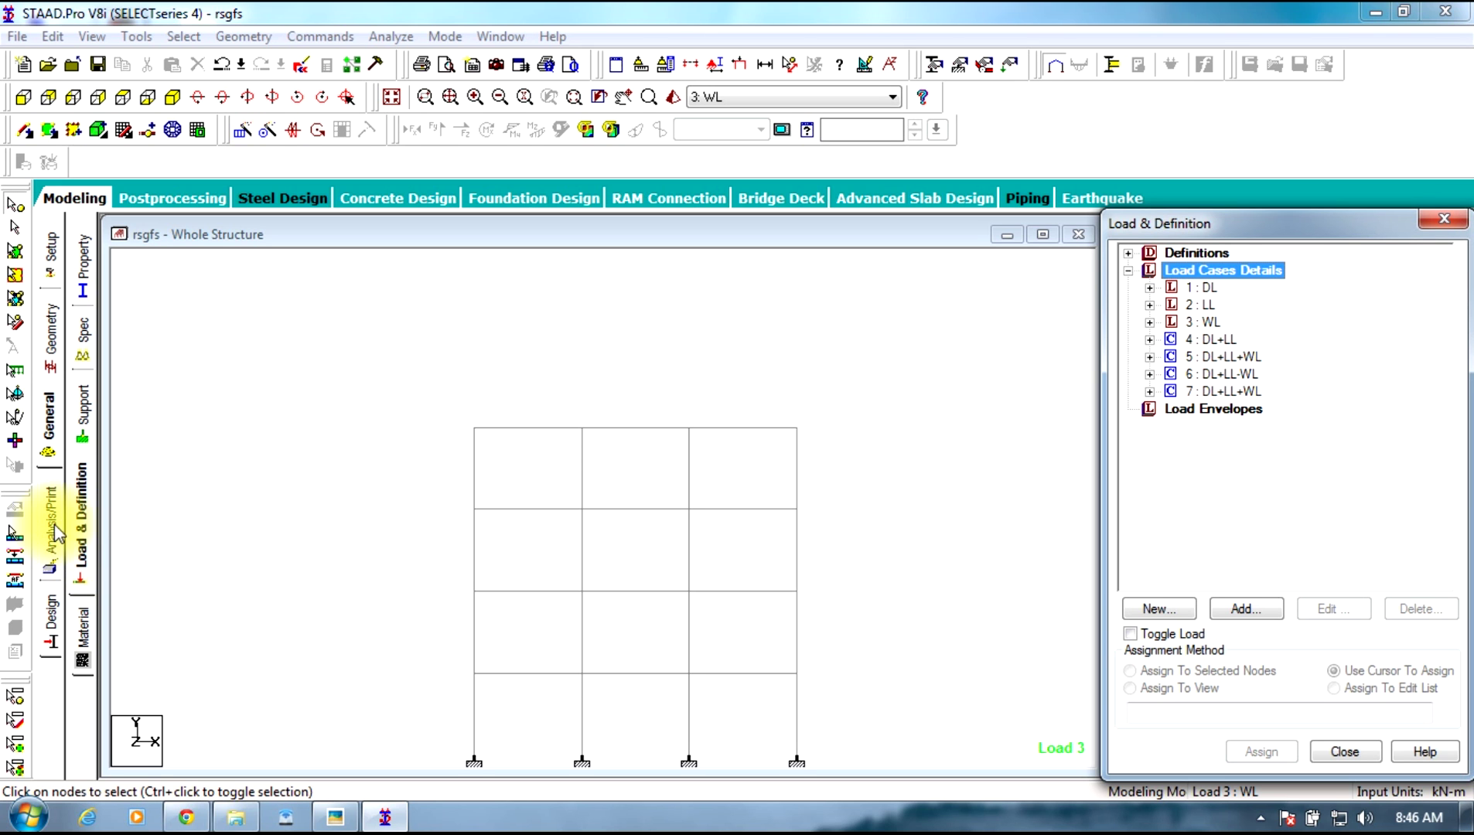
Open the concrete design settings for the whole structure and set the current design code to IS456
click(90, 646)
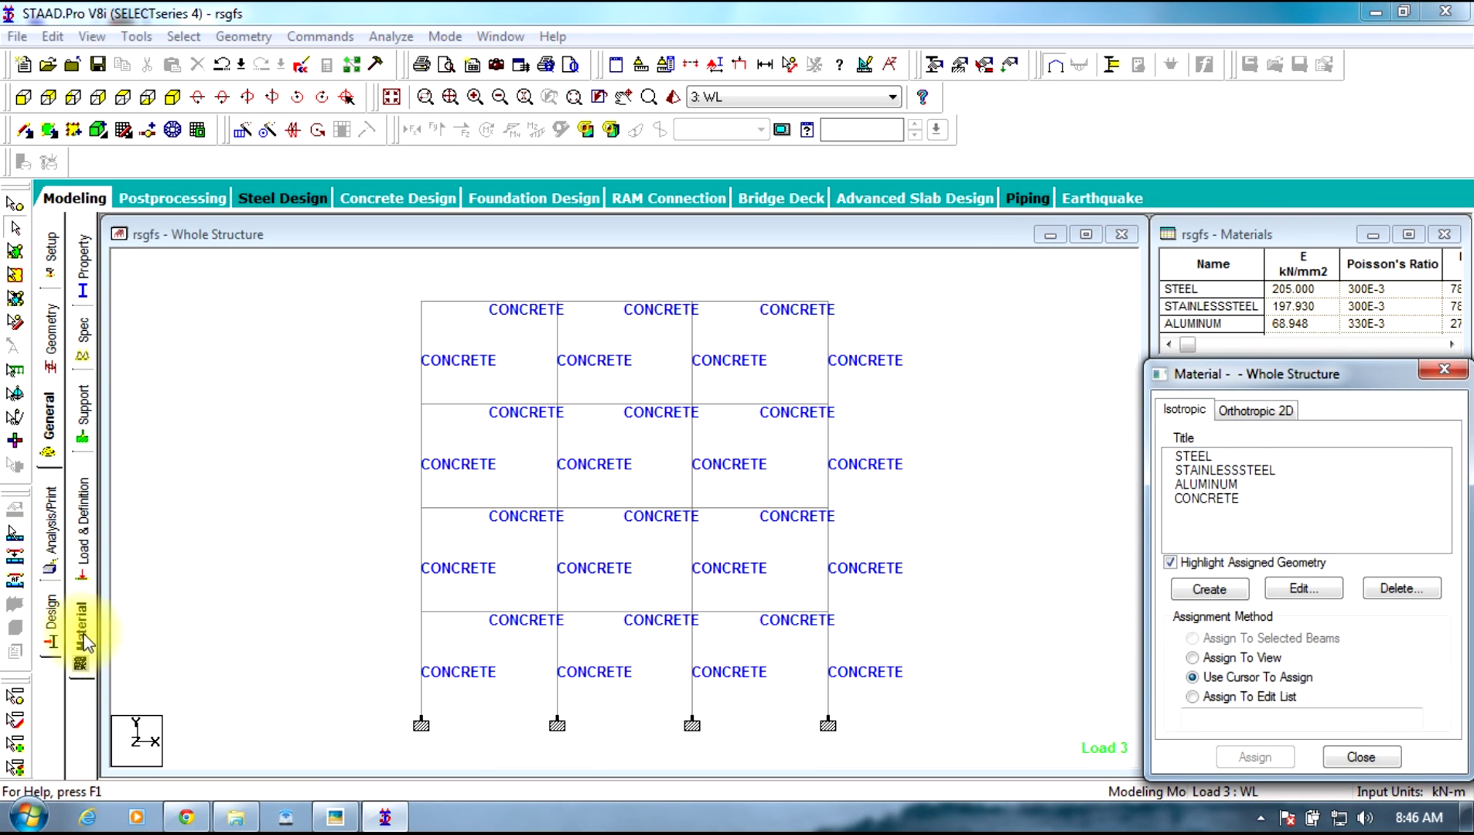
click(76, 562)
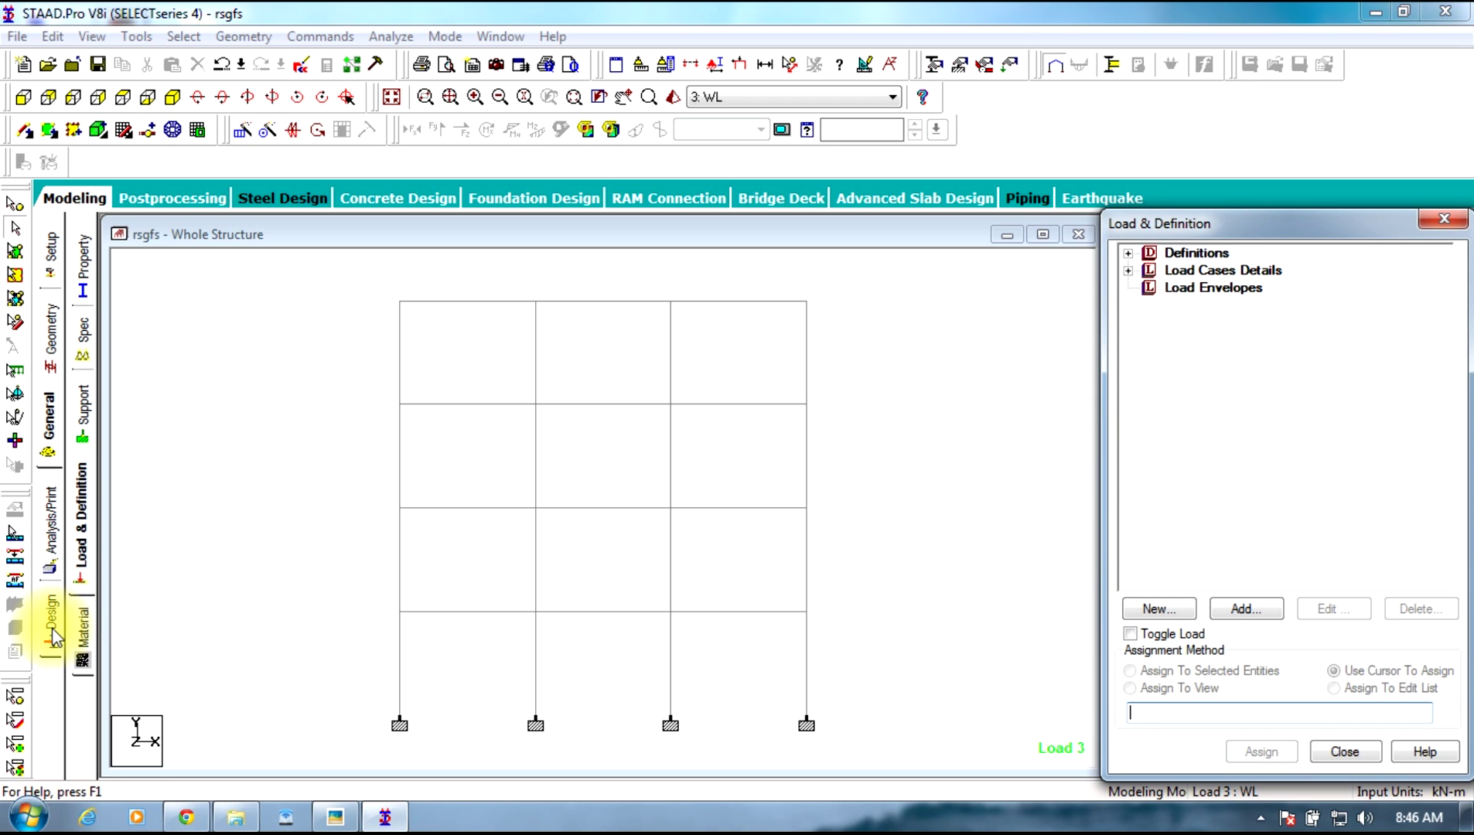
click(53, 630)
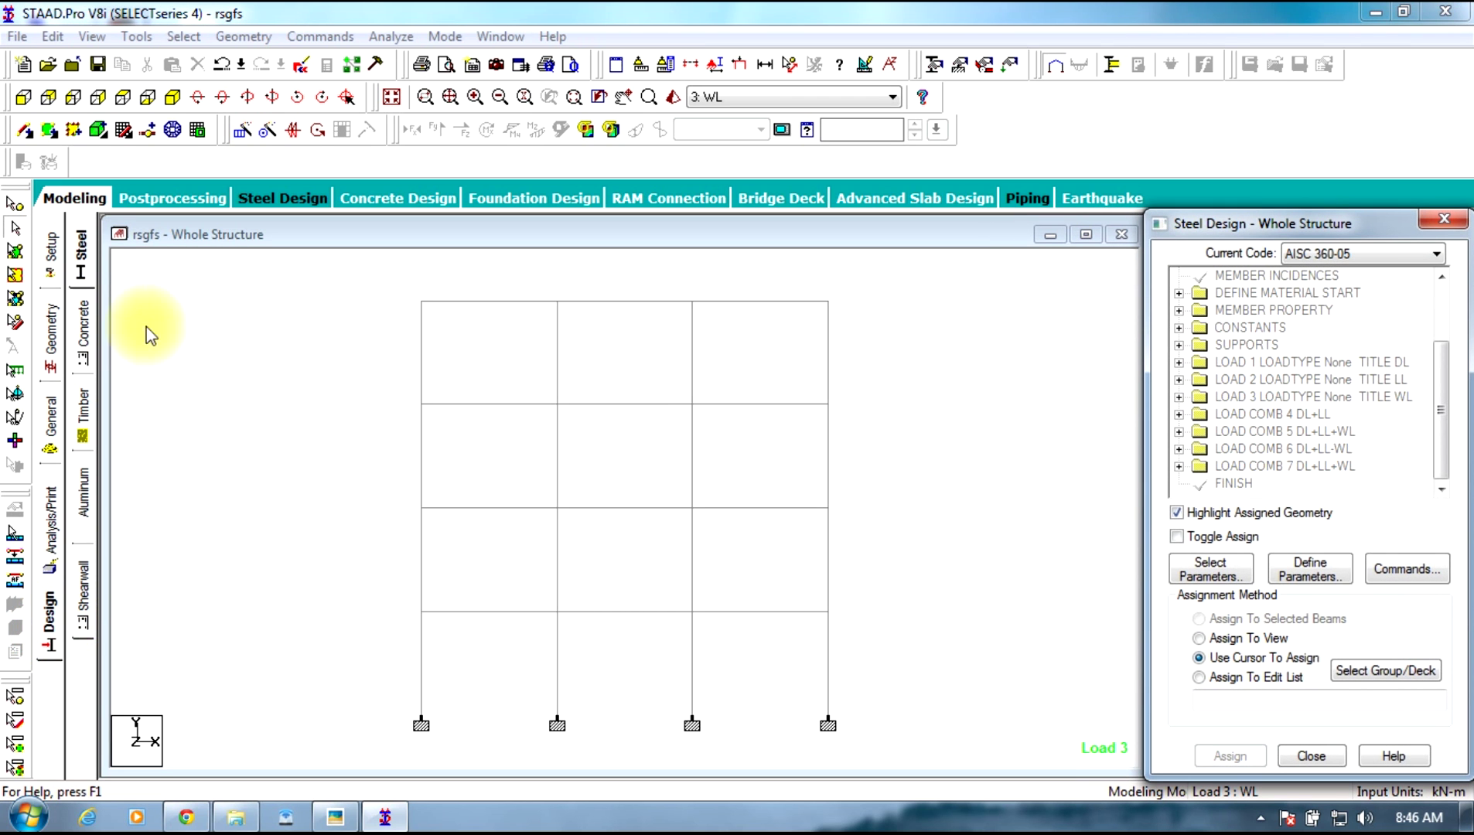
click(91, 330)
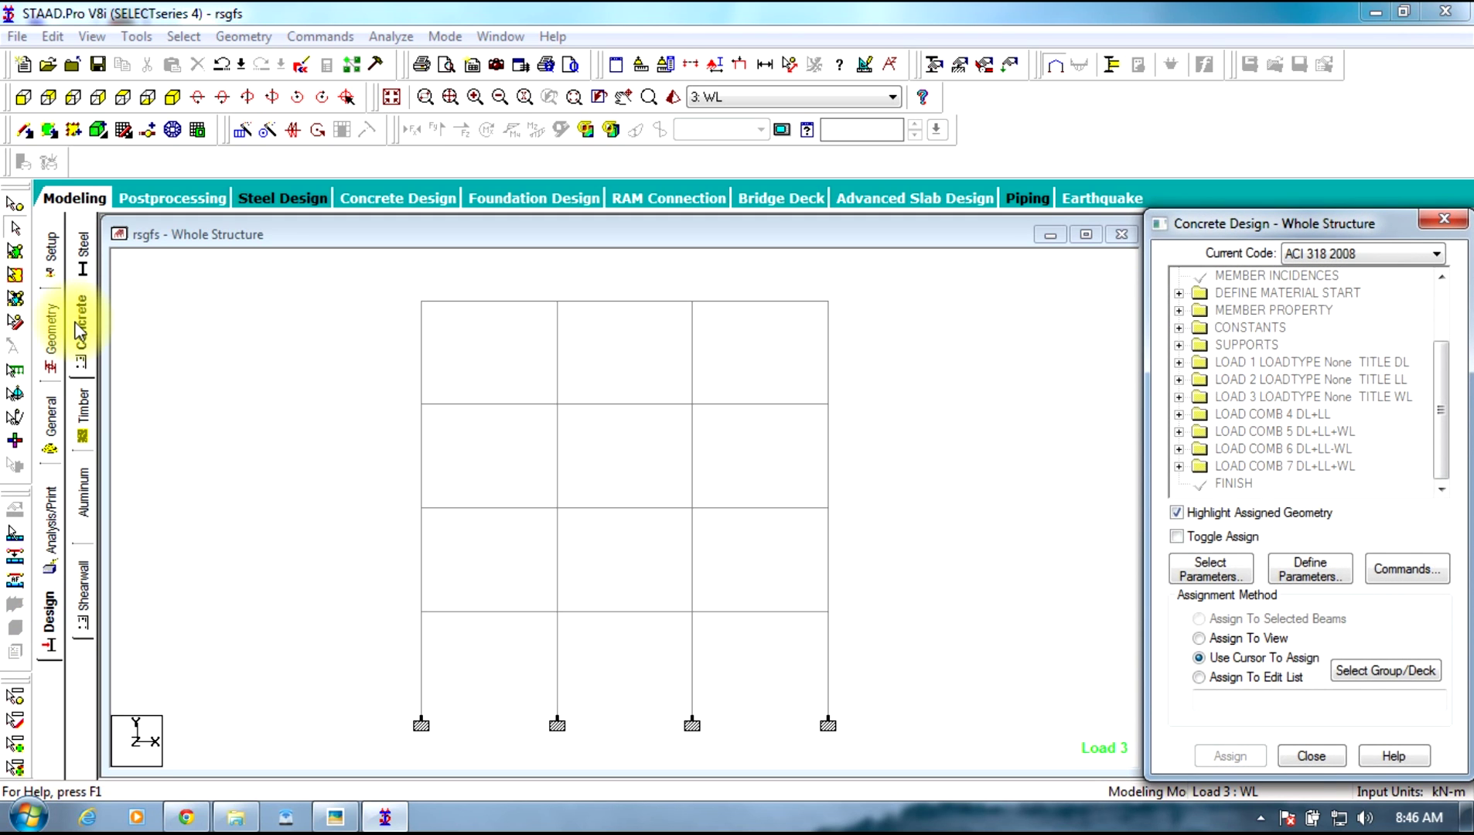
click(1383, 269)
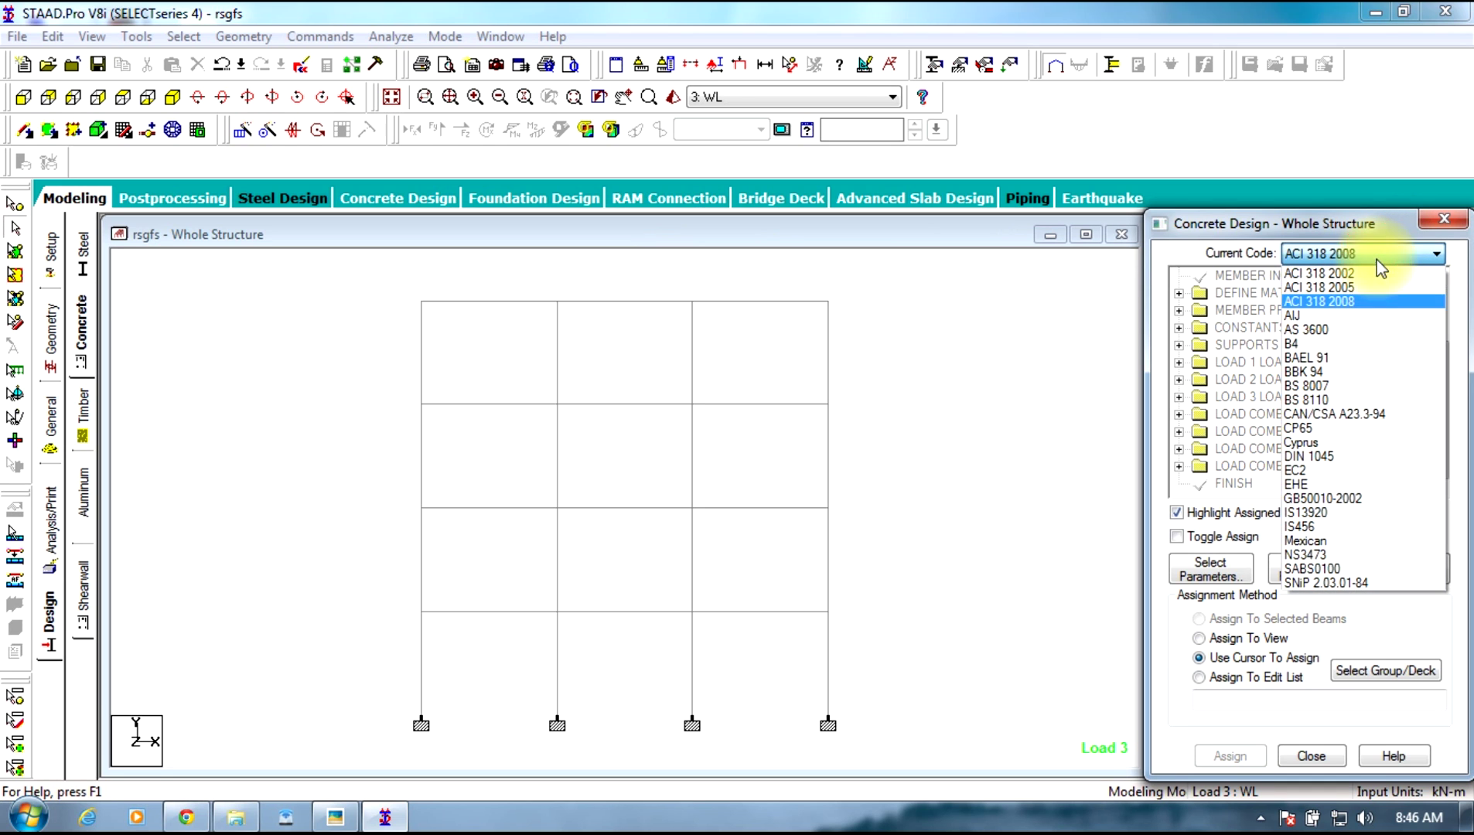
click(1345, 532)
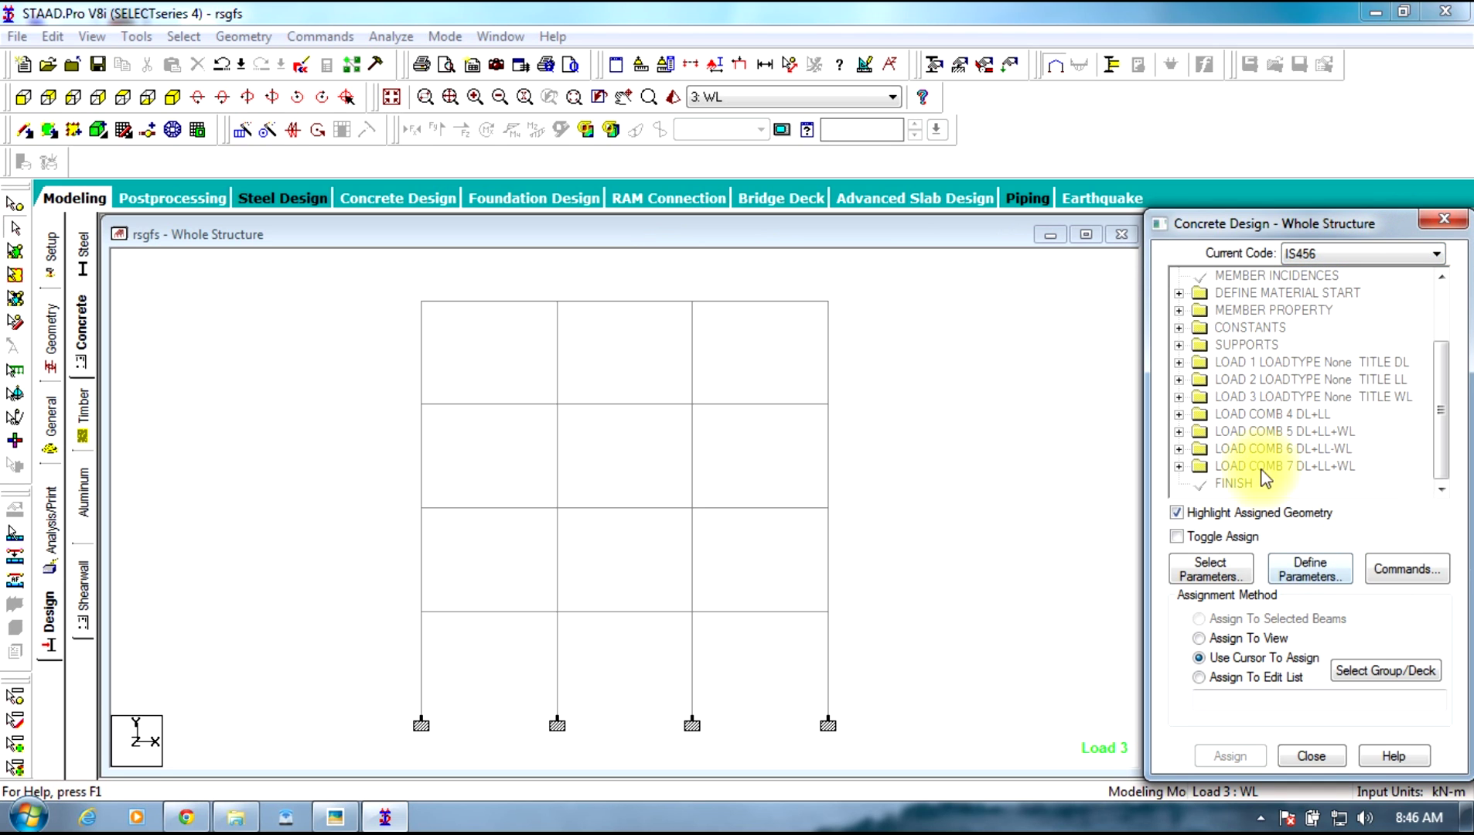
Add the FC design parameter with a concrete compressive strength of 30000 kN/m2
click(1324, 572)
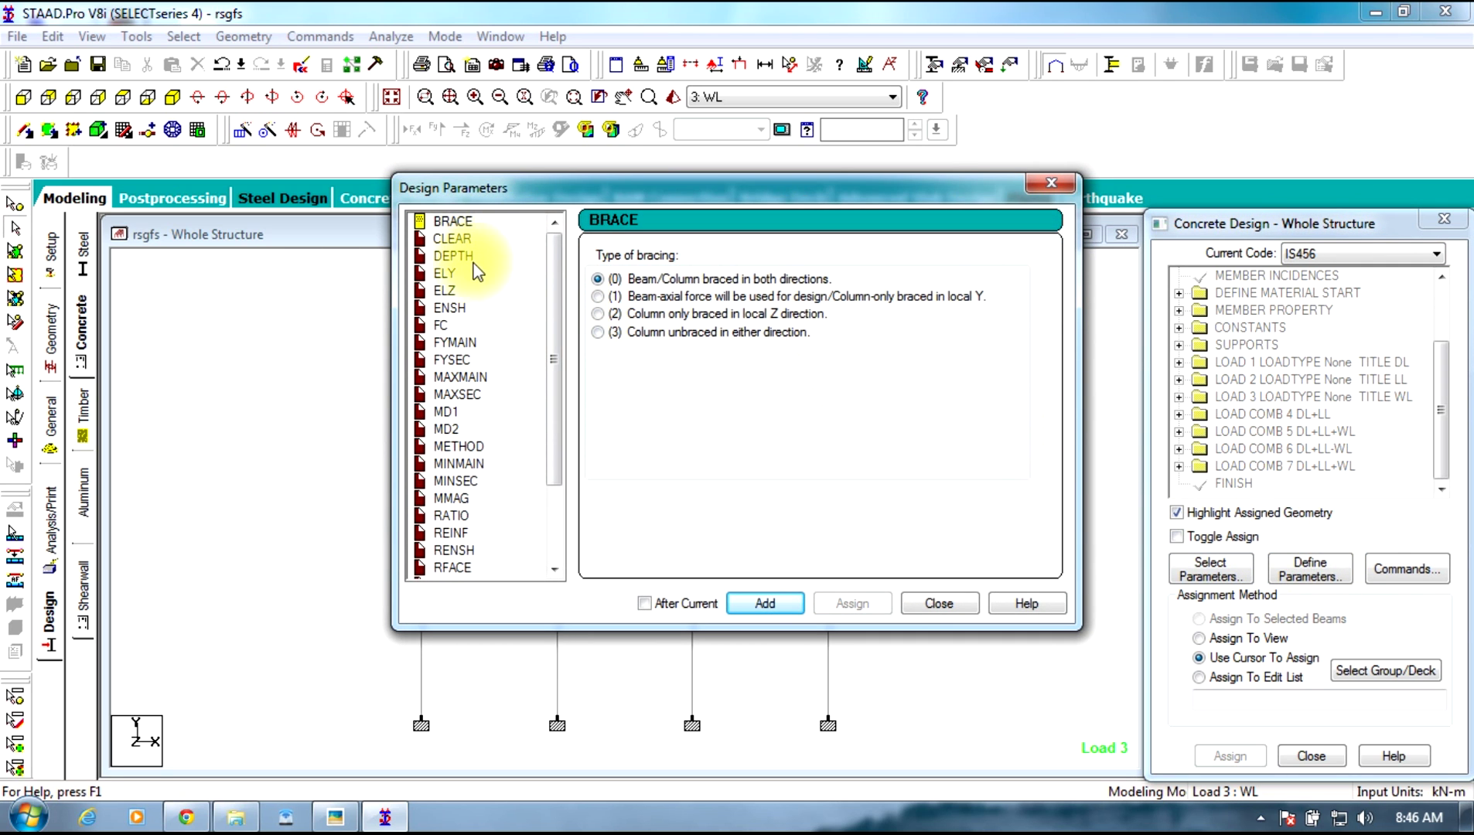
click(442, 327)
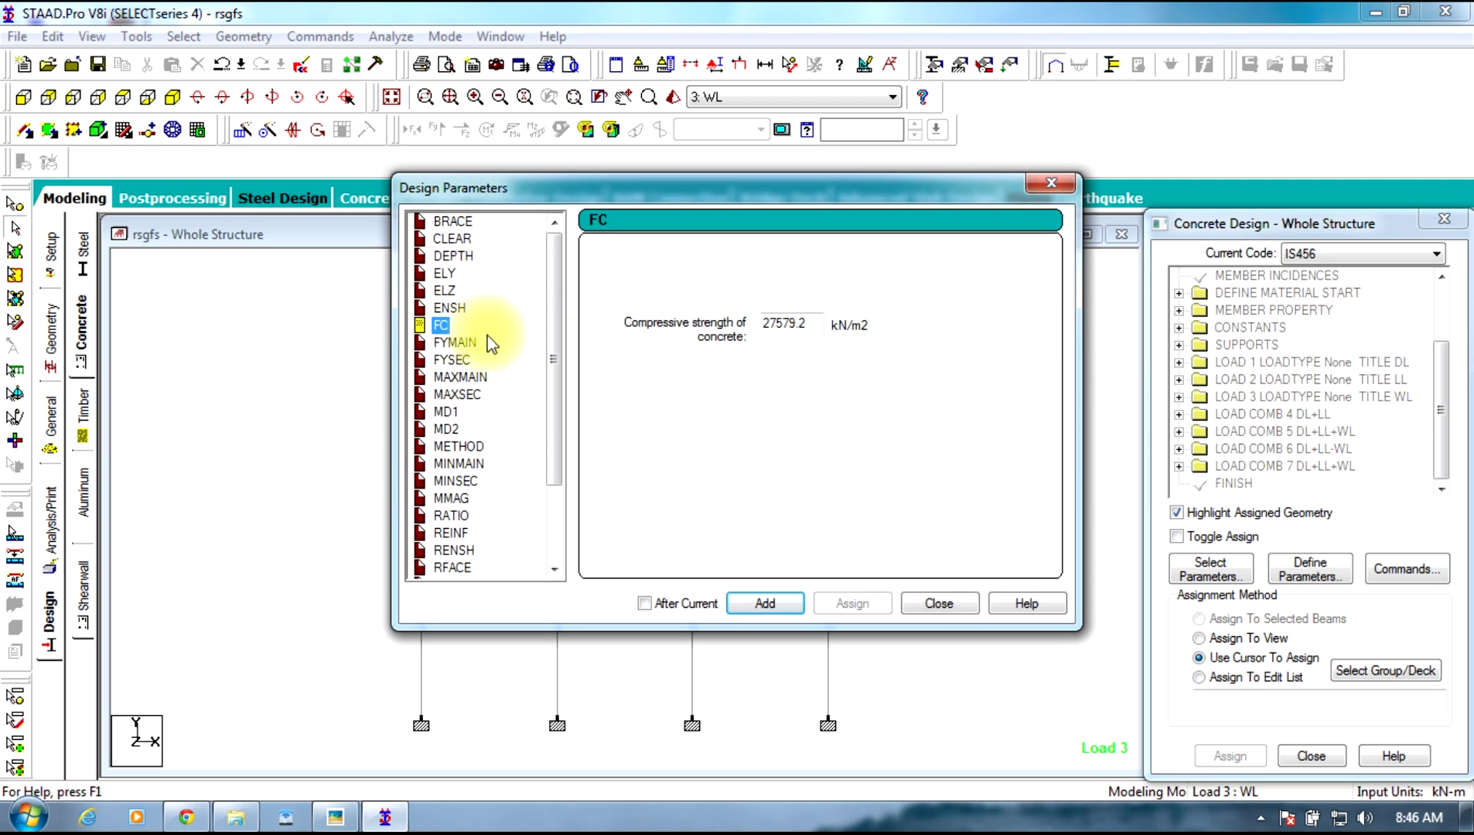
double_click(822, 323)
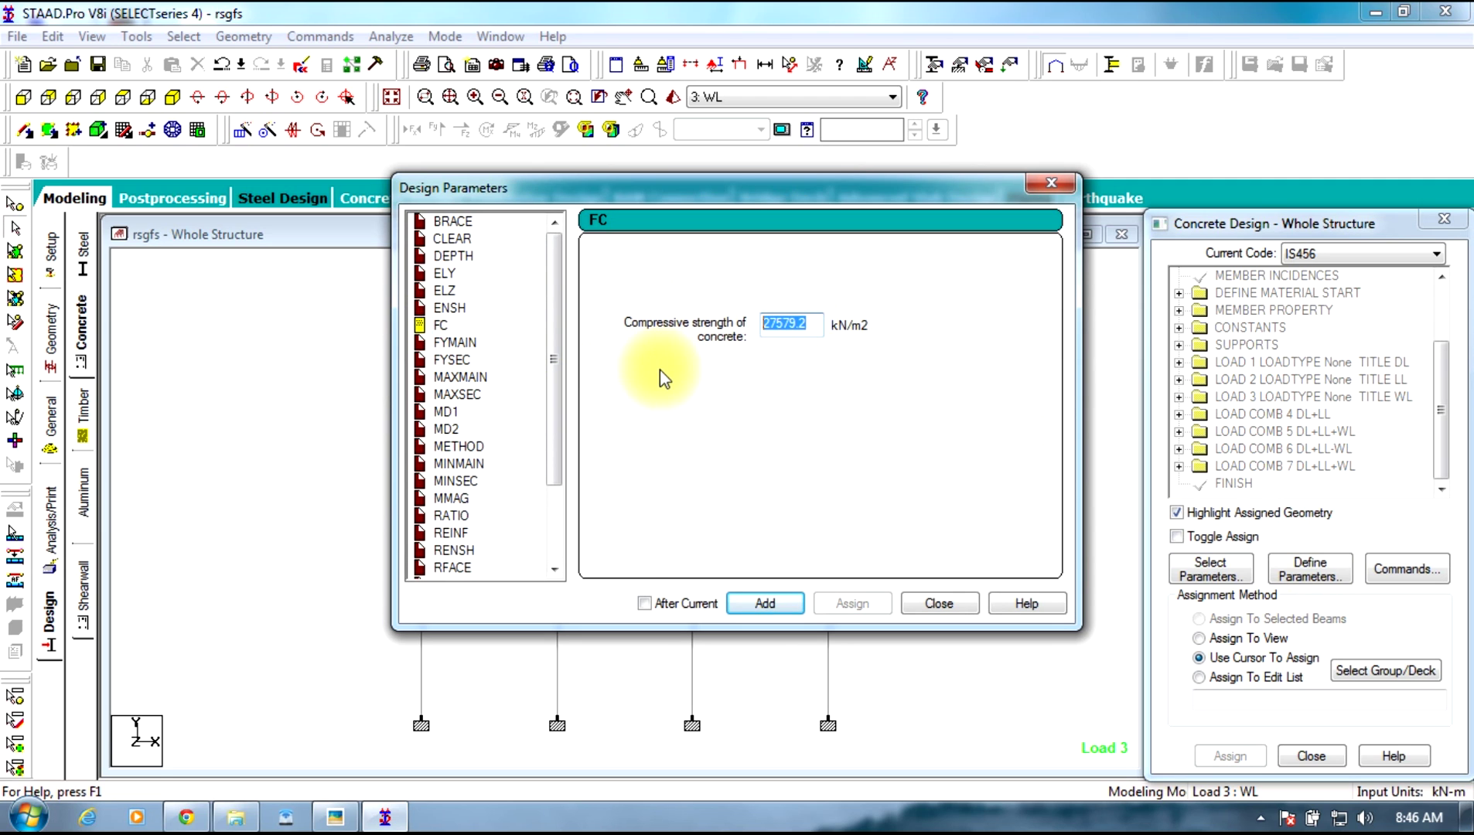
text(200)
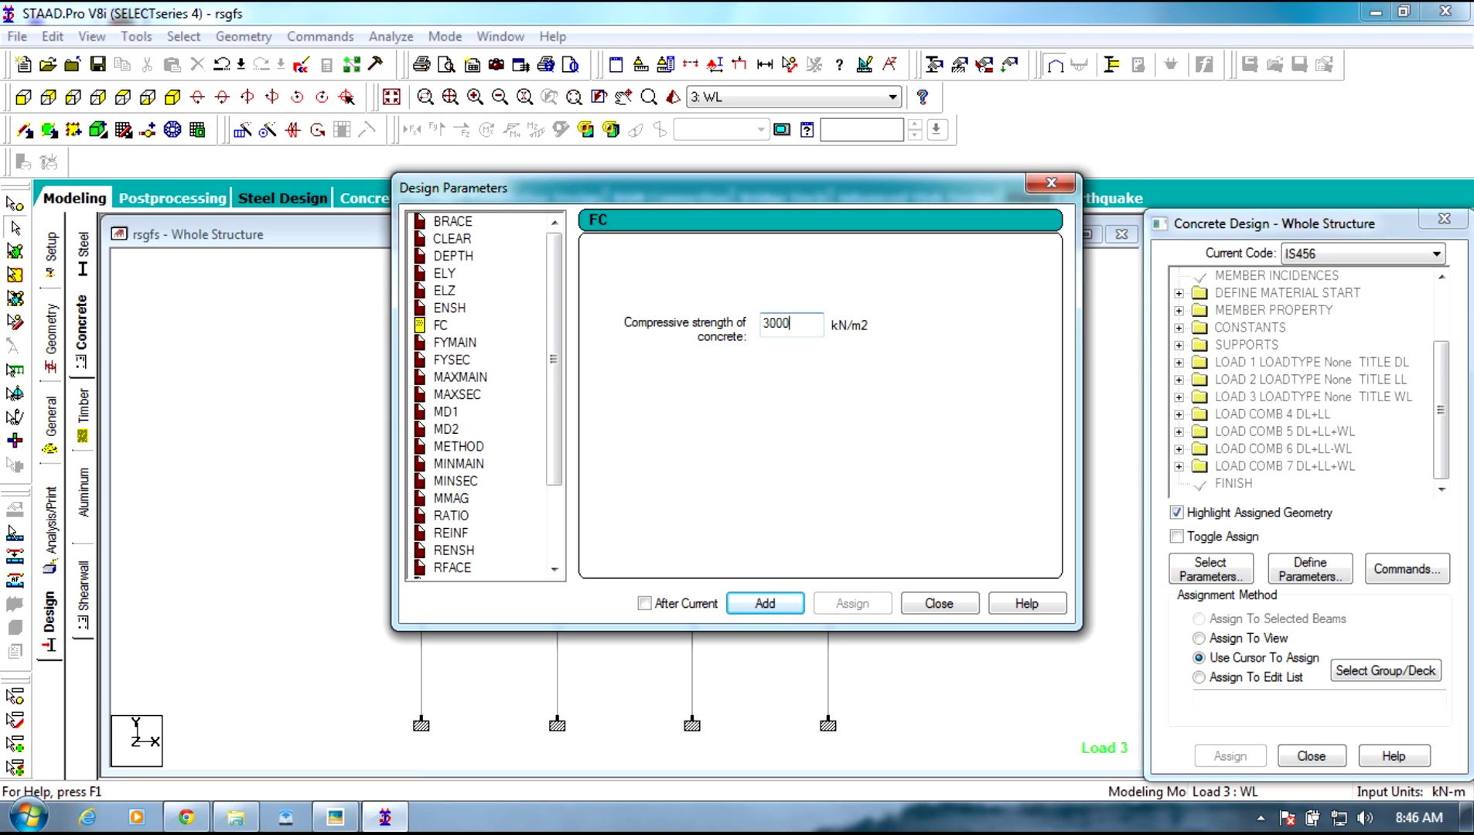
click(795, 607)
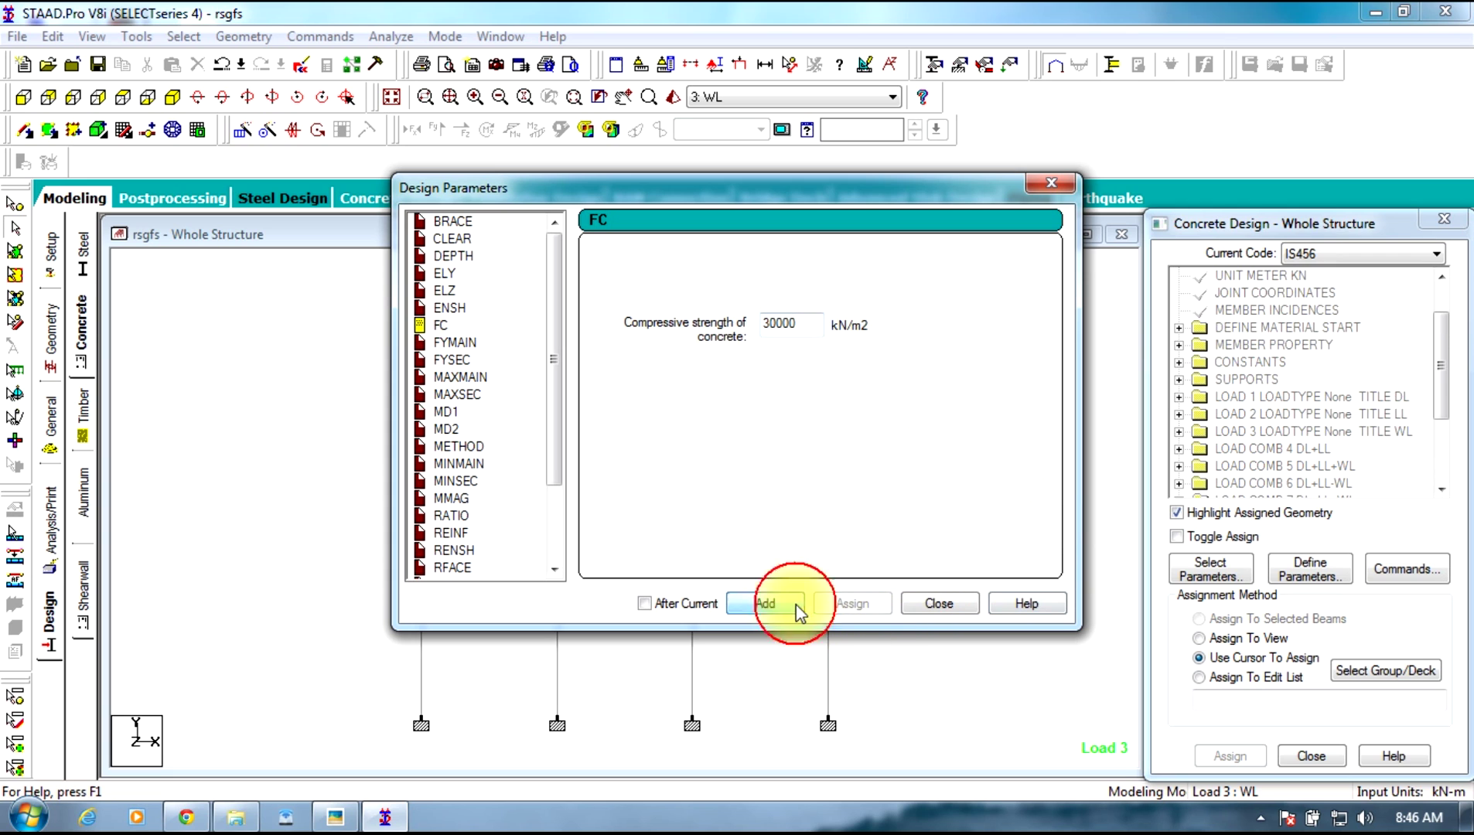
Add the FYMAIN design parameter with a main reinforcement yield strength of 415000 kN/m2
click(462, 343)
double_click(785, 324)
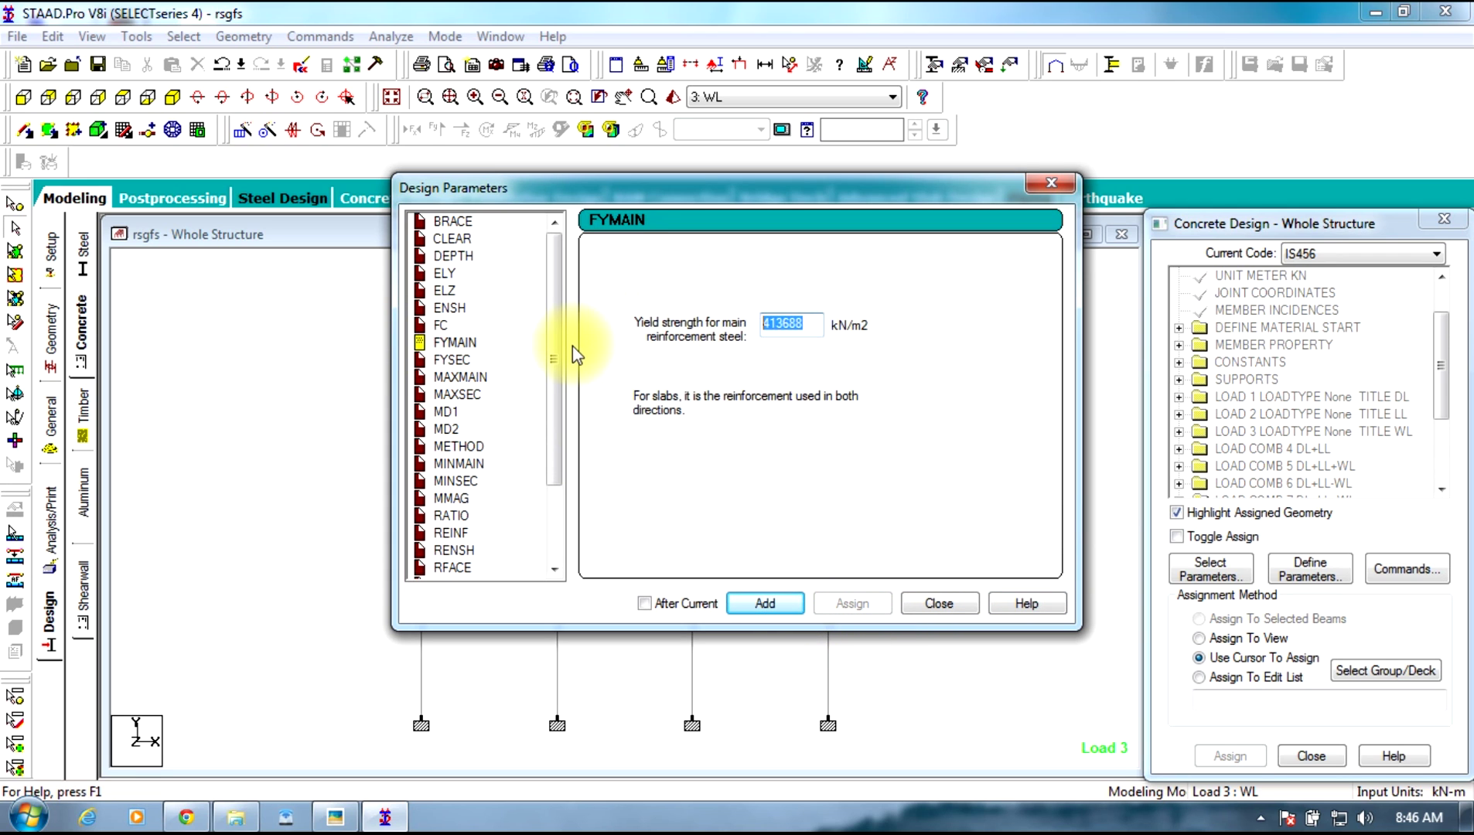
text(415000)
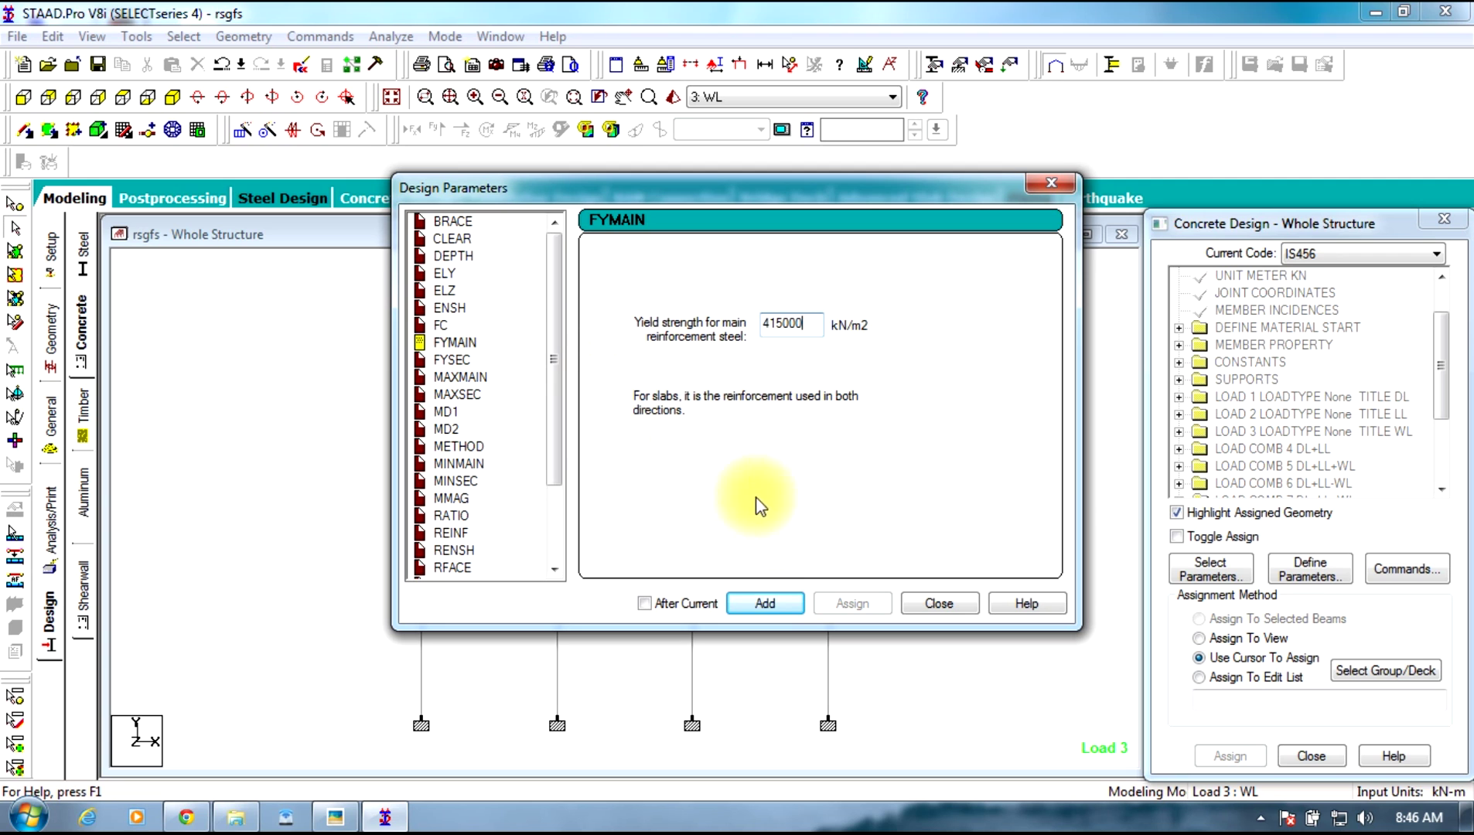
click(764, 603)
Add the FYSEC design parameter with a shear reinforcement yield strength of 415000 kN/m2
click(453, 361)
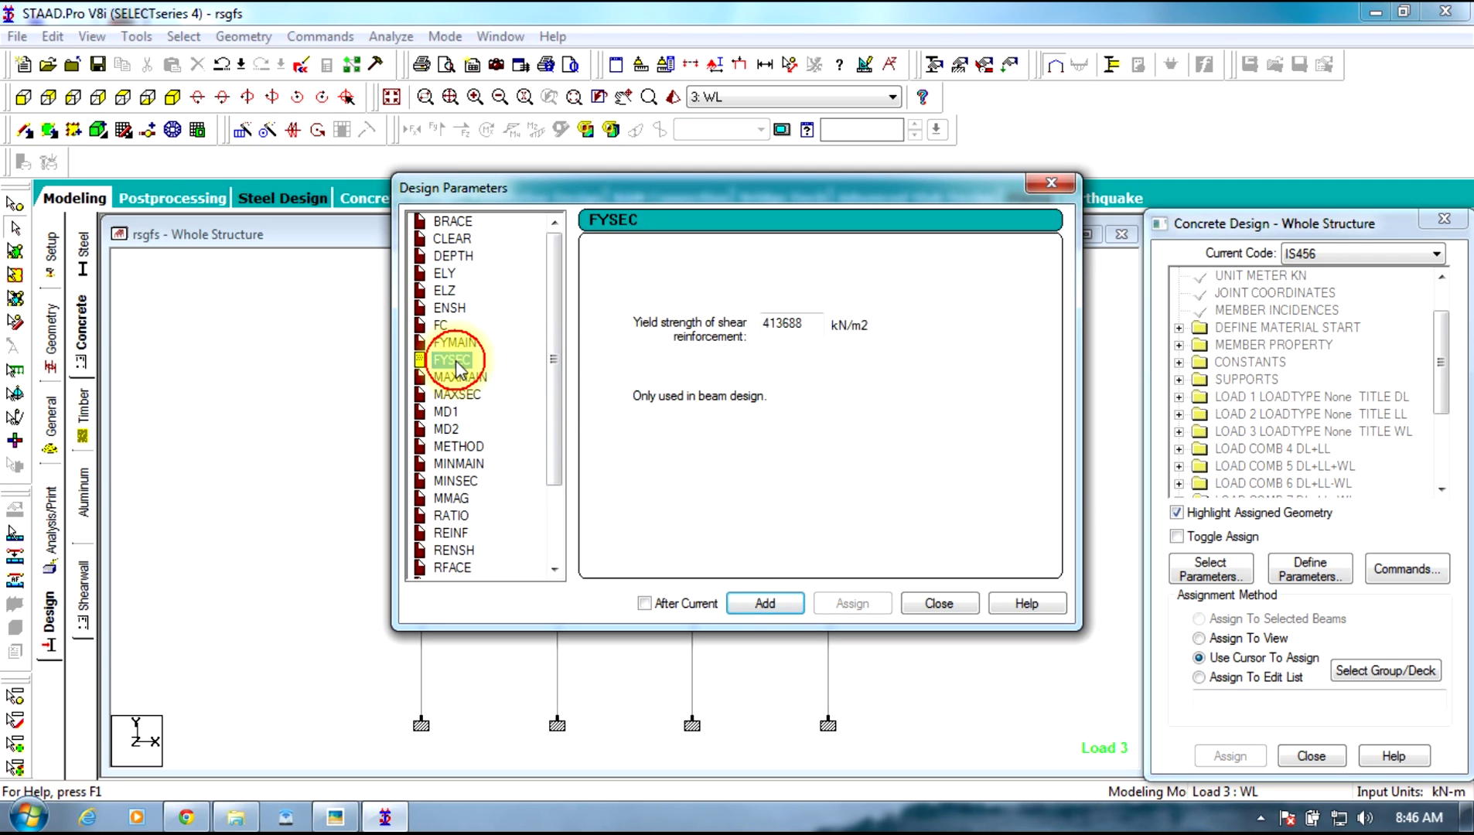
double_click(783, 323)
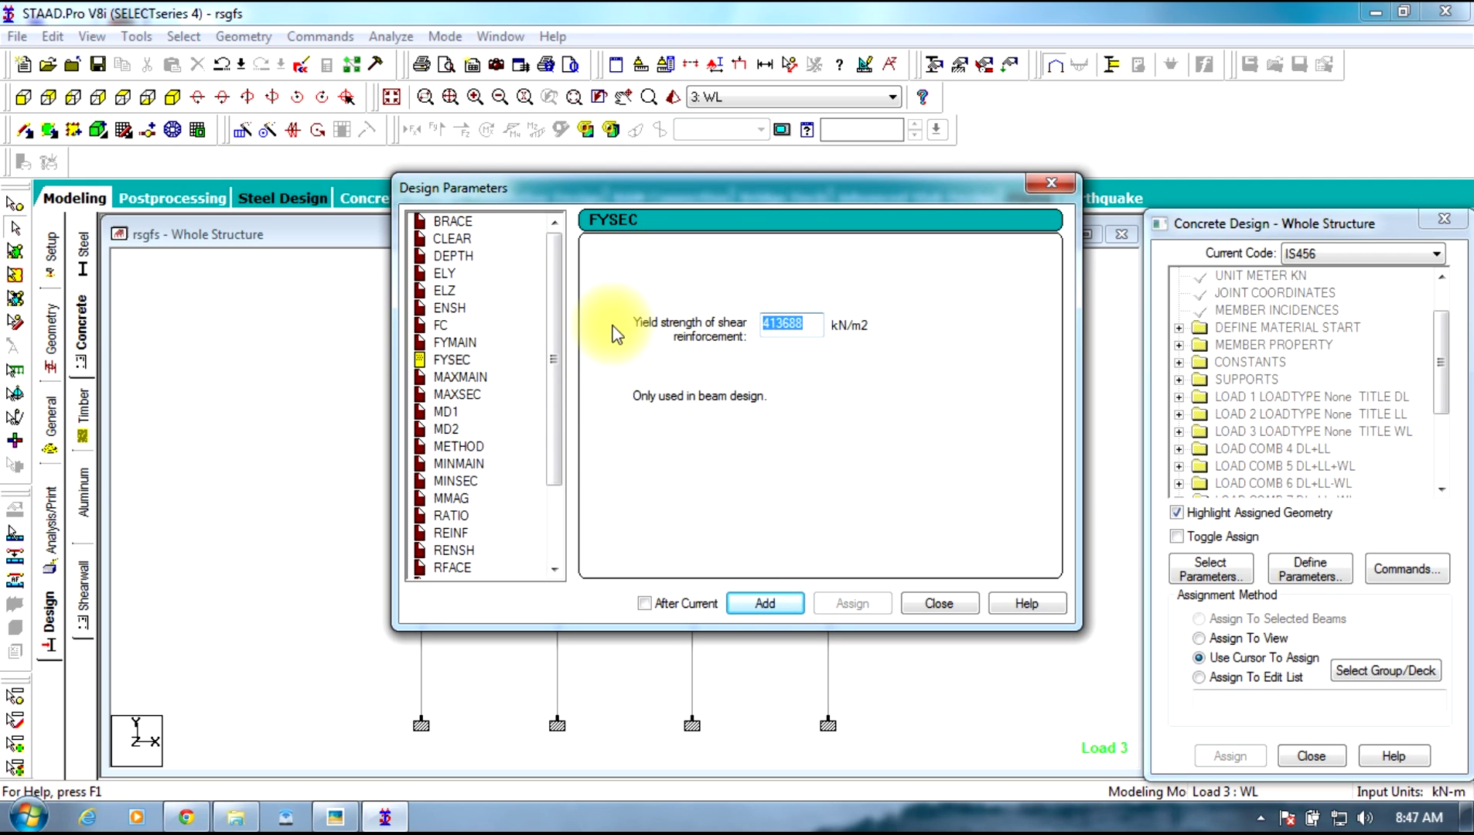
text(41)
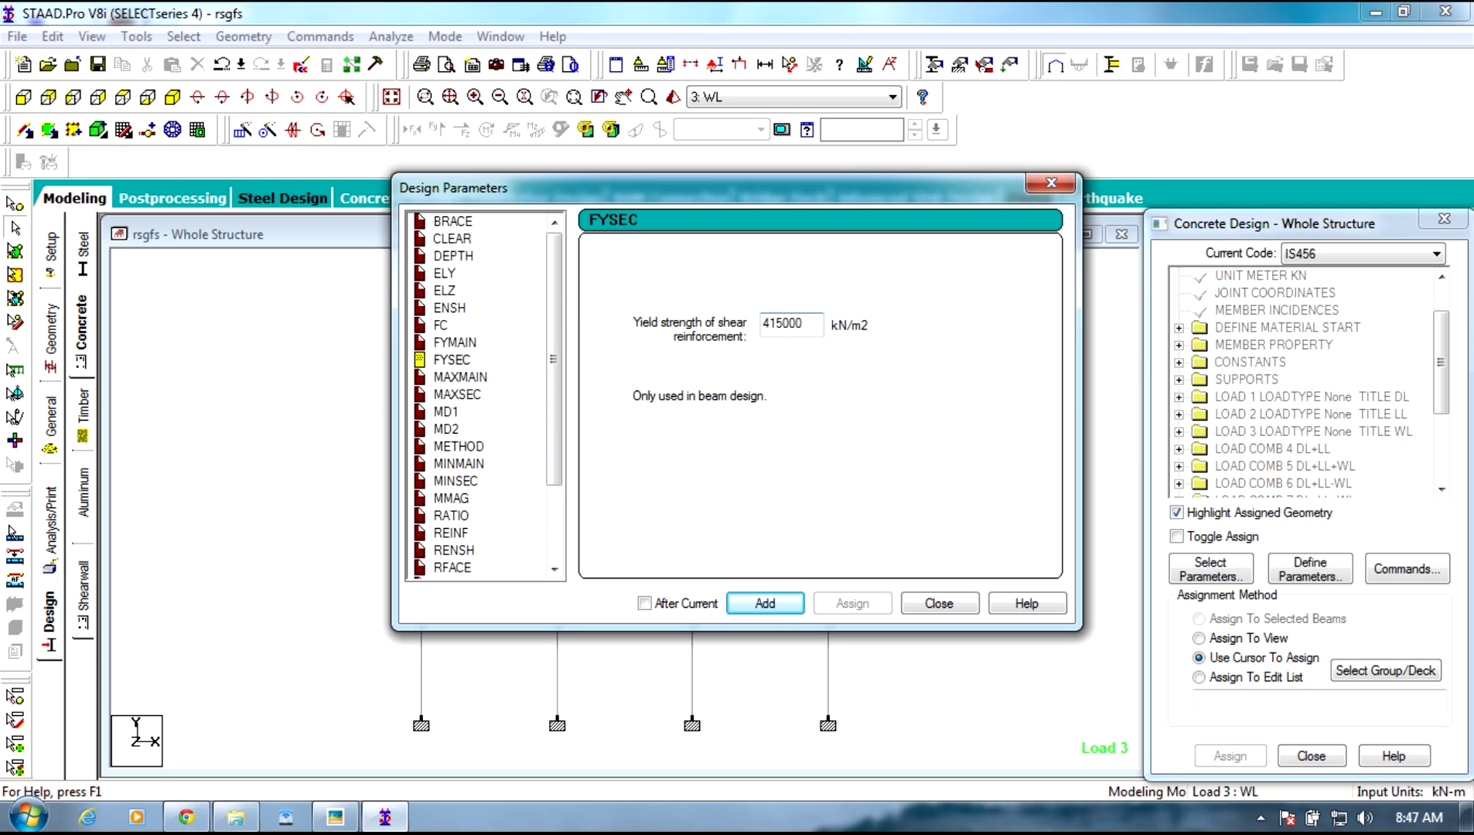
text(5000)
click(764, 603)
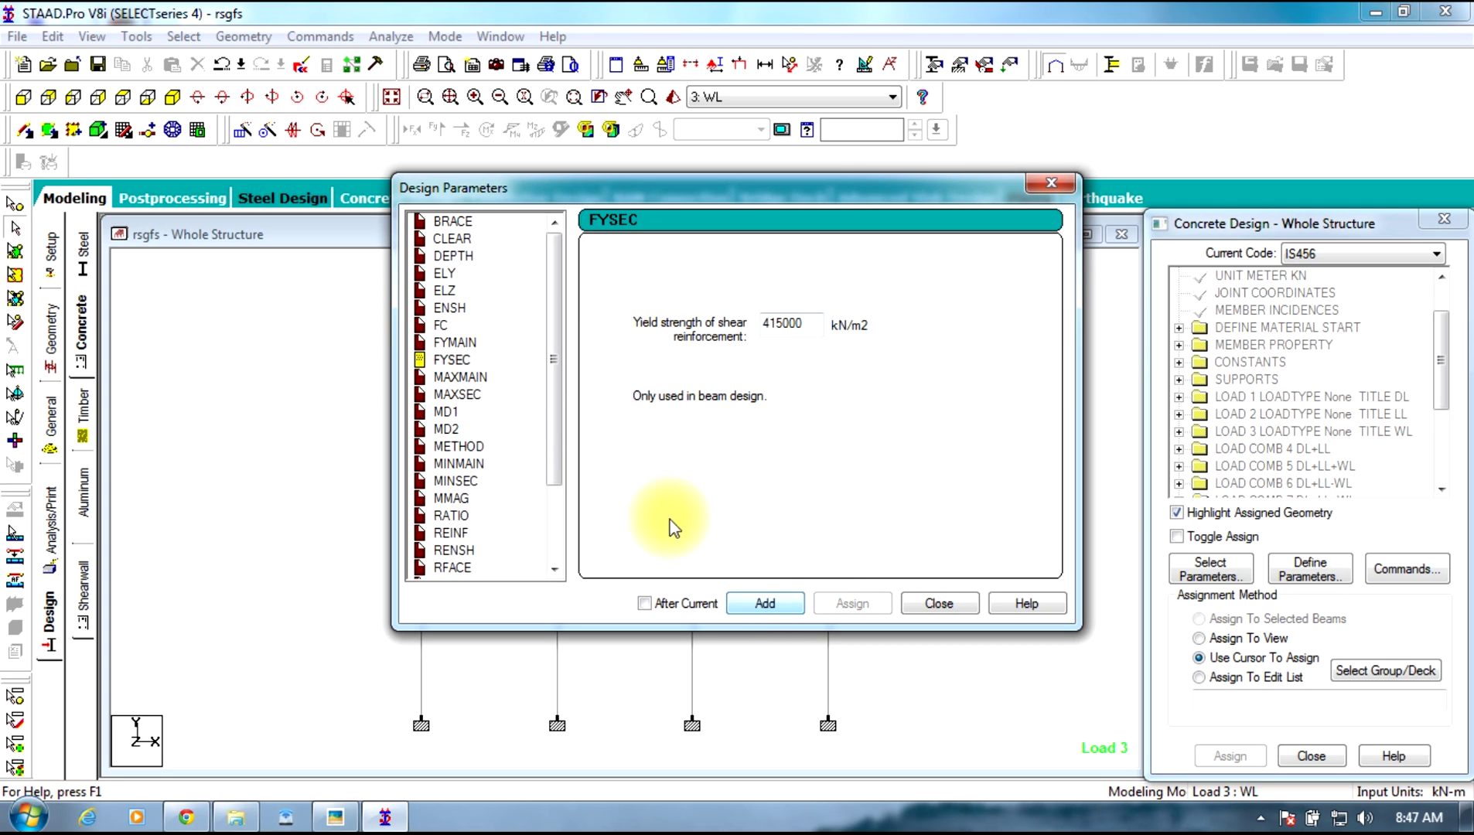
Add the RATIO parameter with a maximum longitudinal reinforcement of 3 percent and finish defining design parameters
drag(552, 371, 558, 433)
click(463, 431)
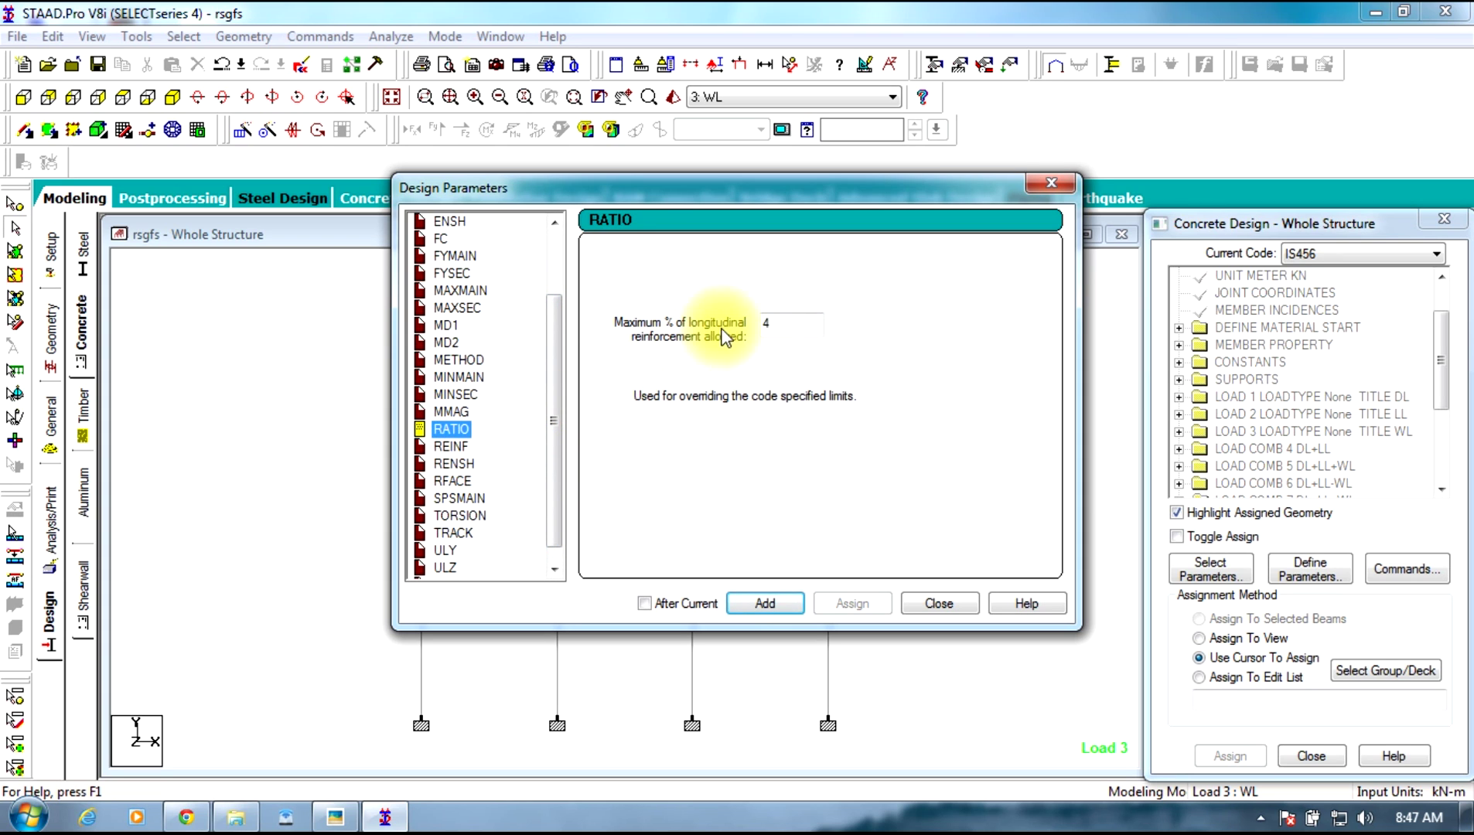
double_click(805, 323)
text(3)
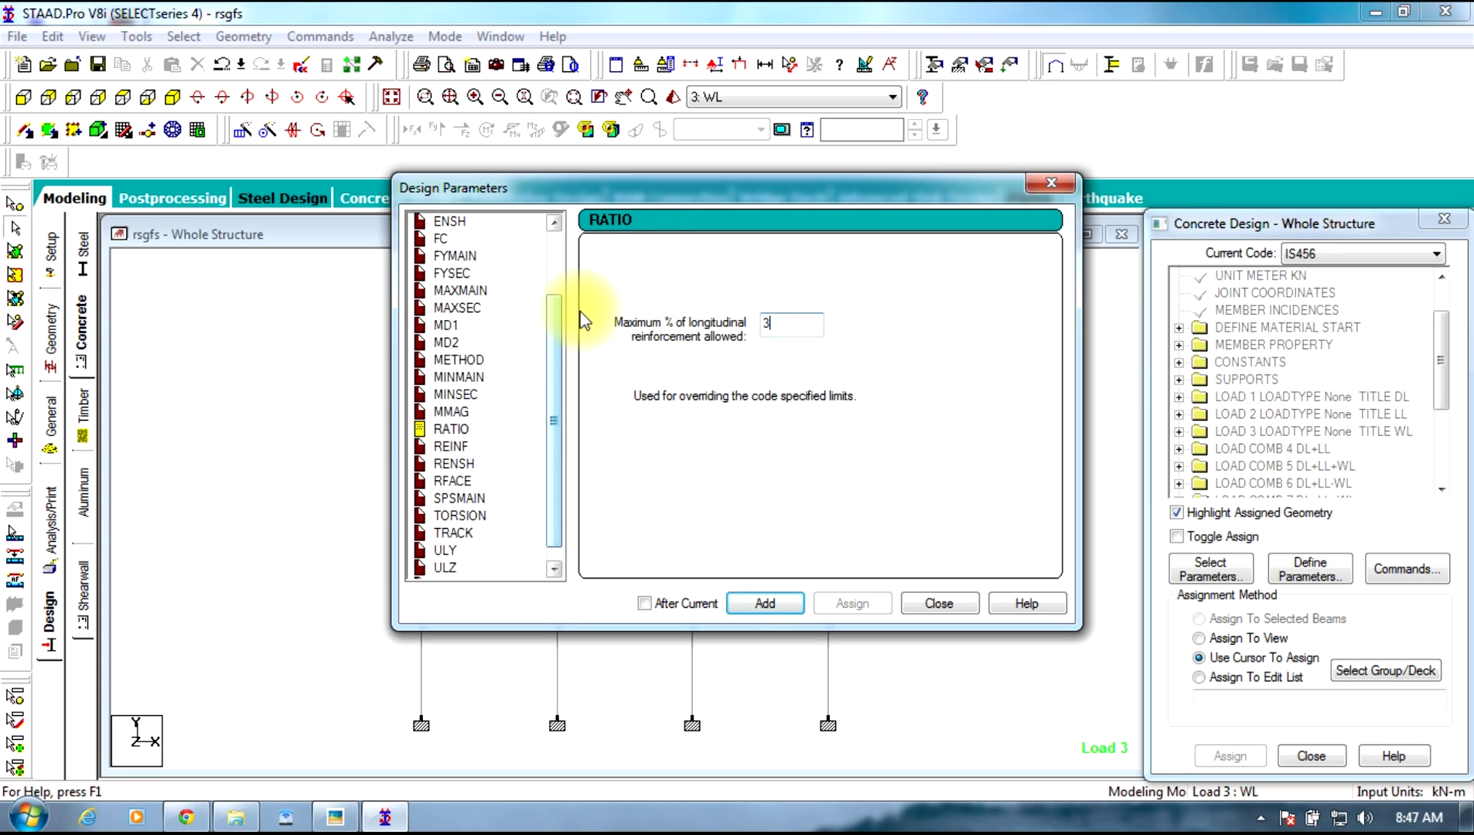
click(758, 604)
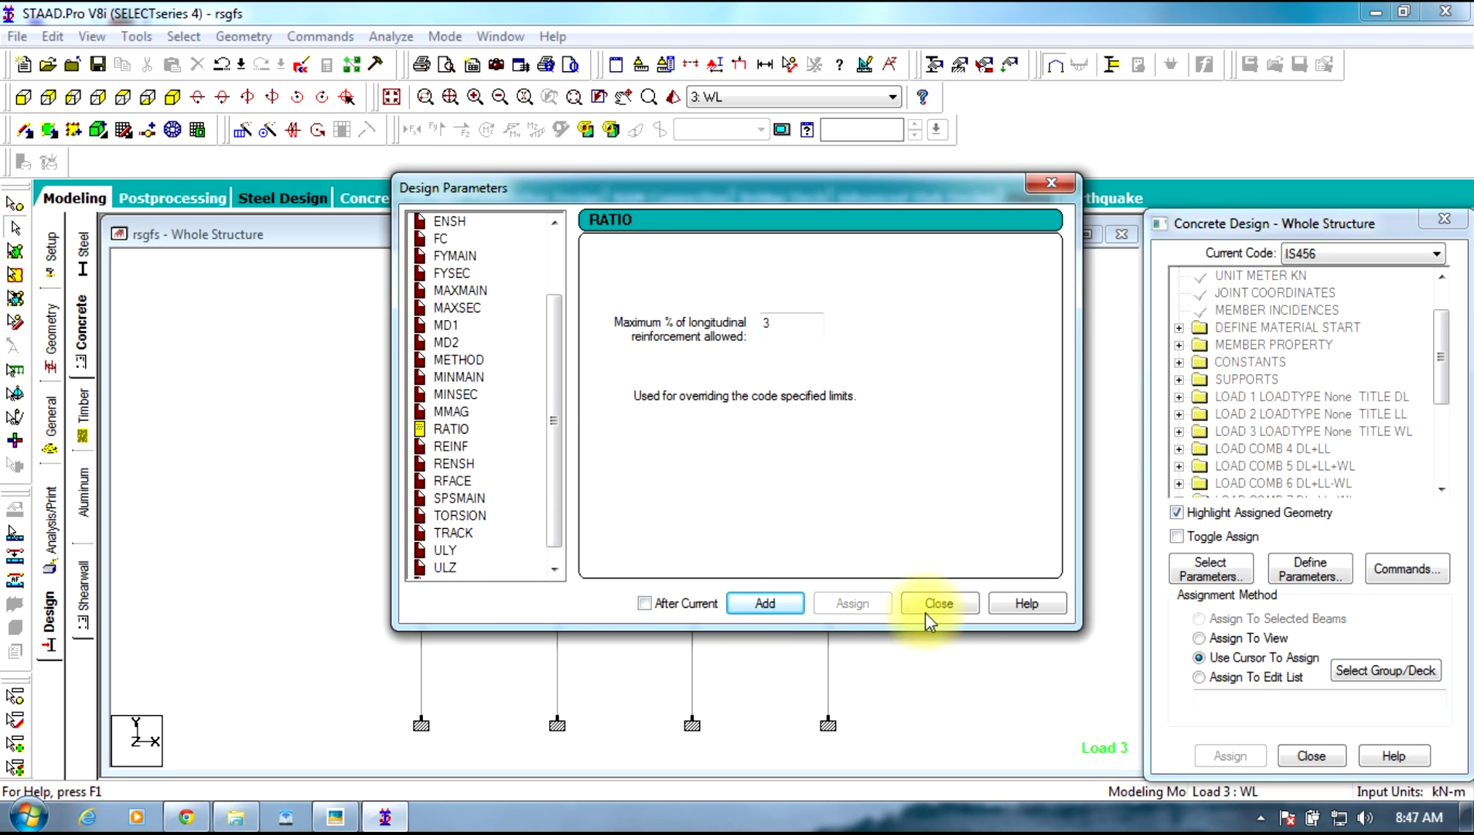
click(953, 605)
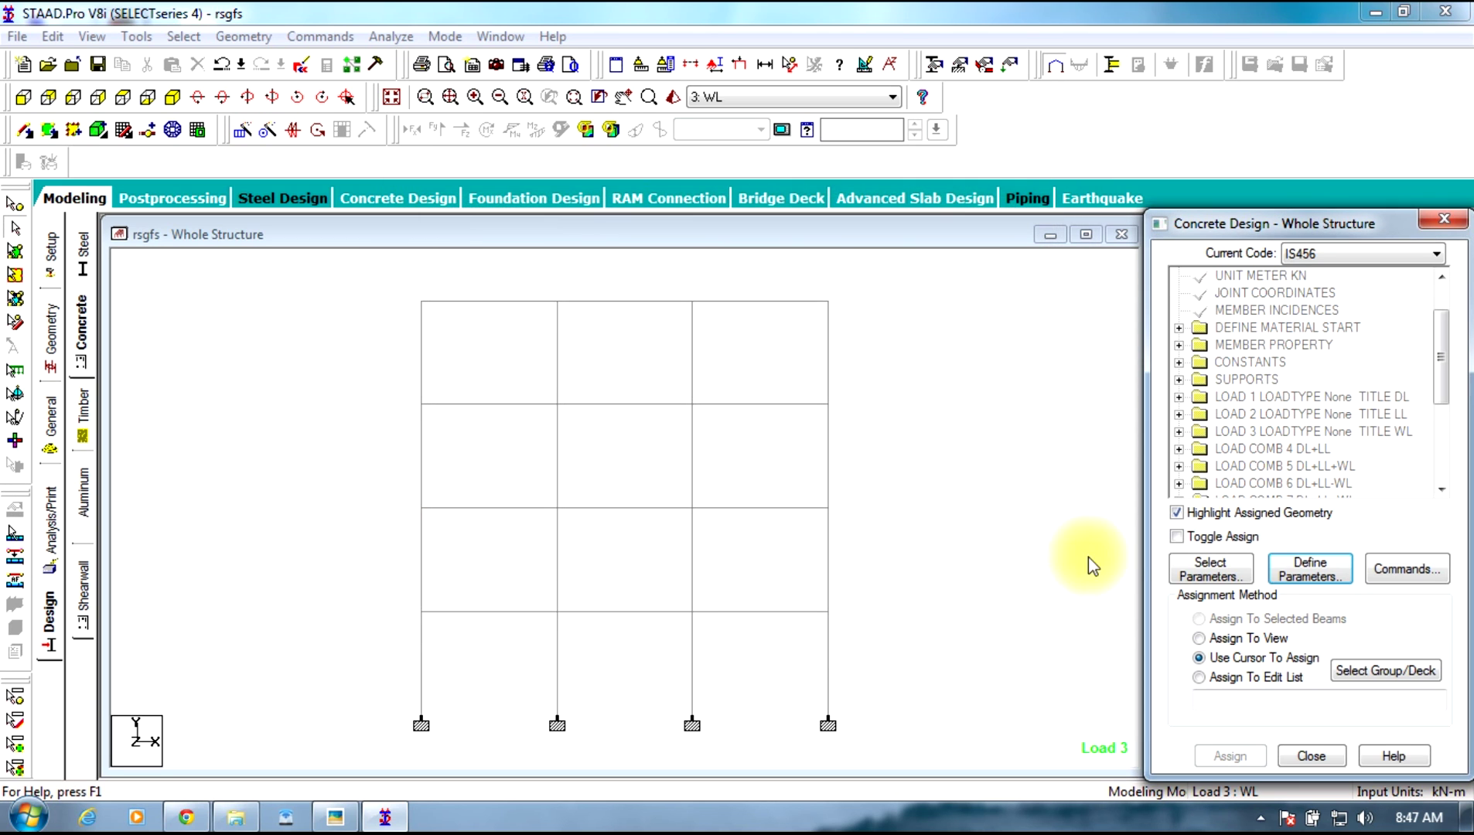
Add the DESIGN BEAM, DESIGN COLUMN and TAKE OFF design commands and finish defining commands
click(1427, 585)
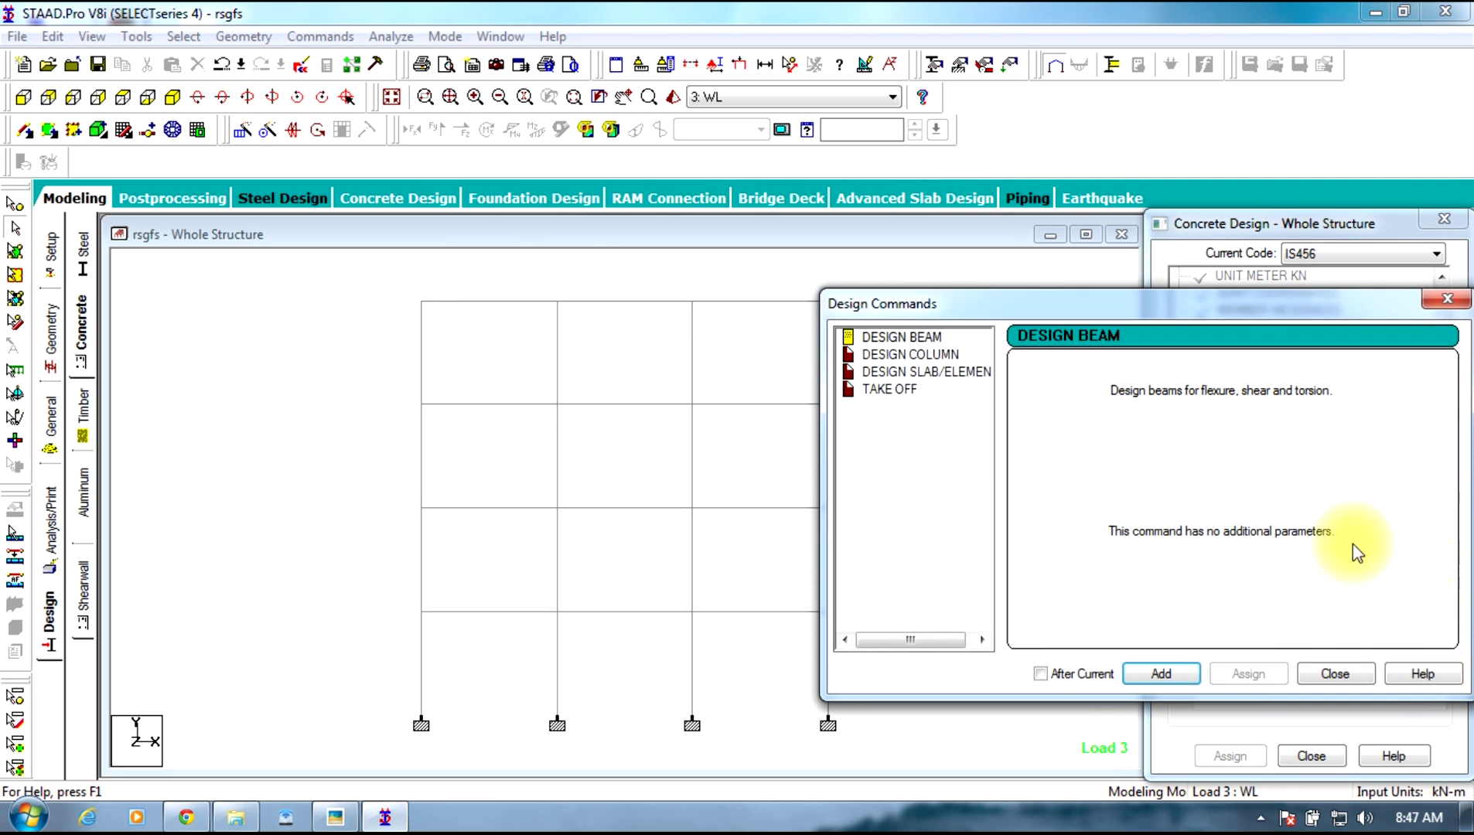
click(902, 341)
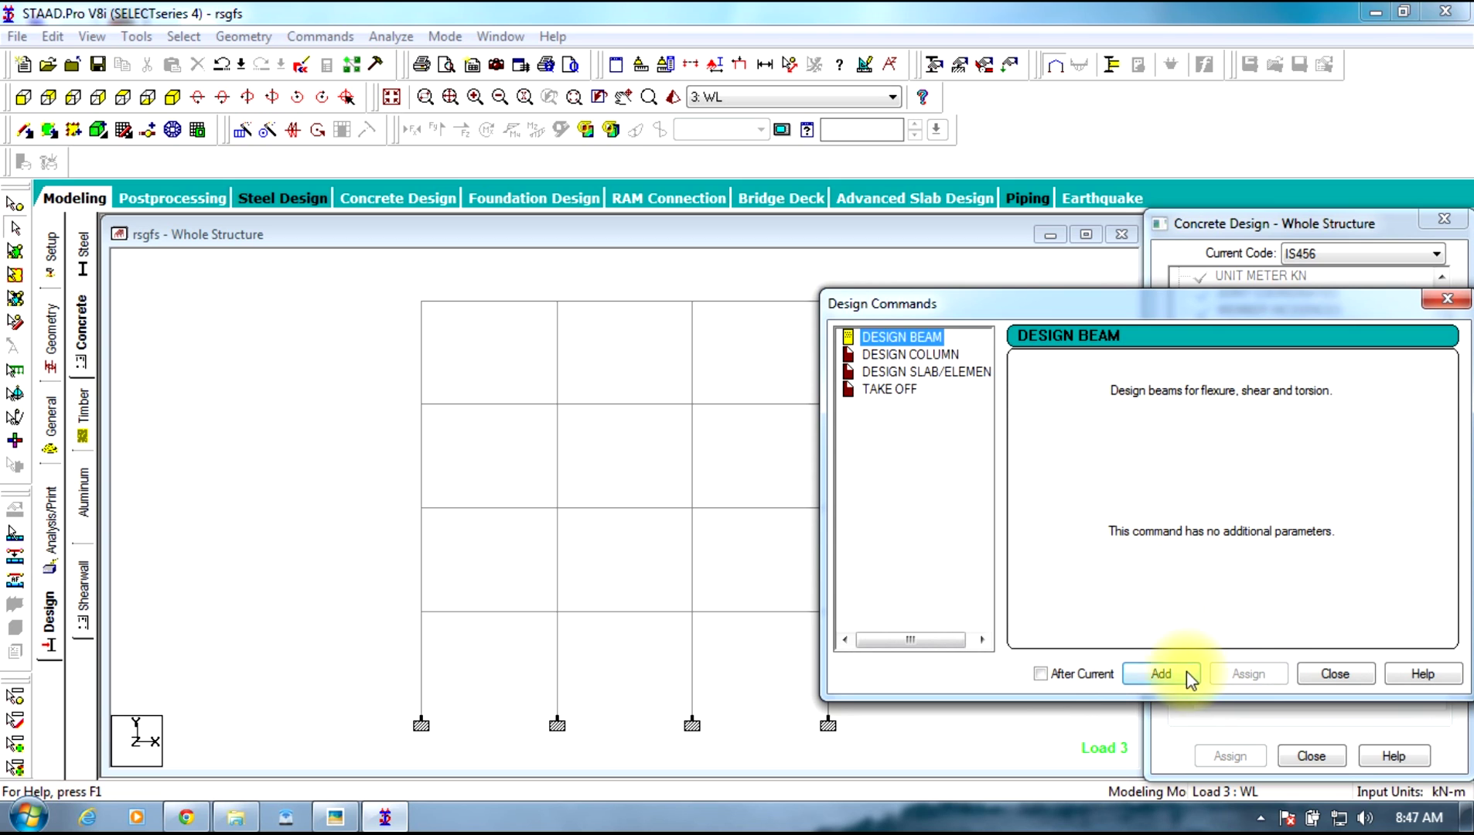
click(1177, 673)
click(905, 354)
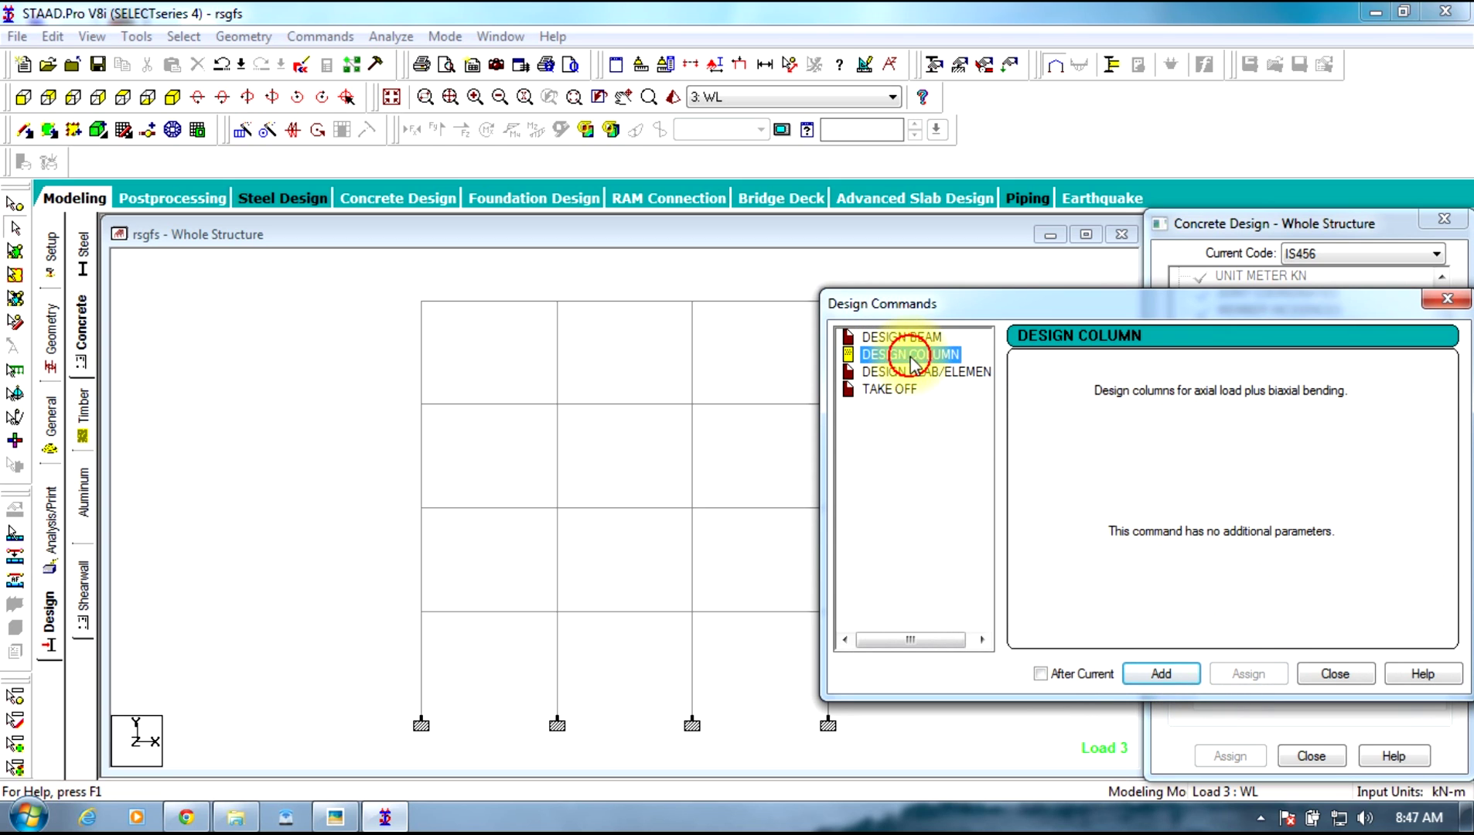
click(1152, 683)
click(889, 389)
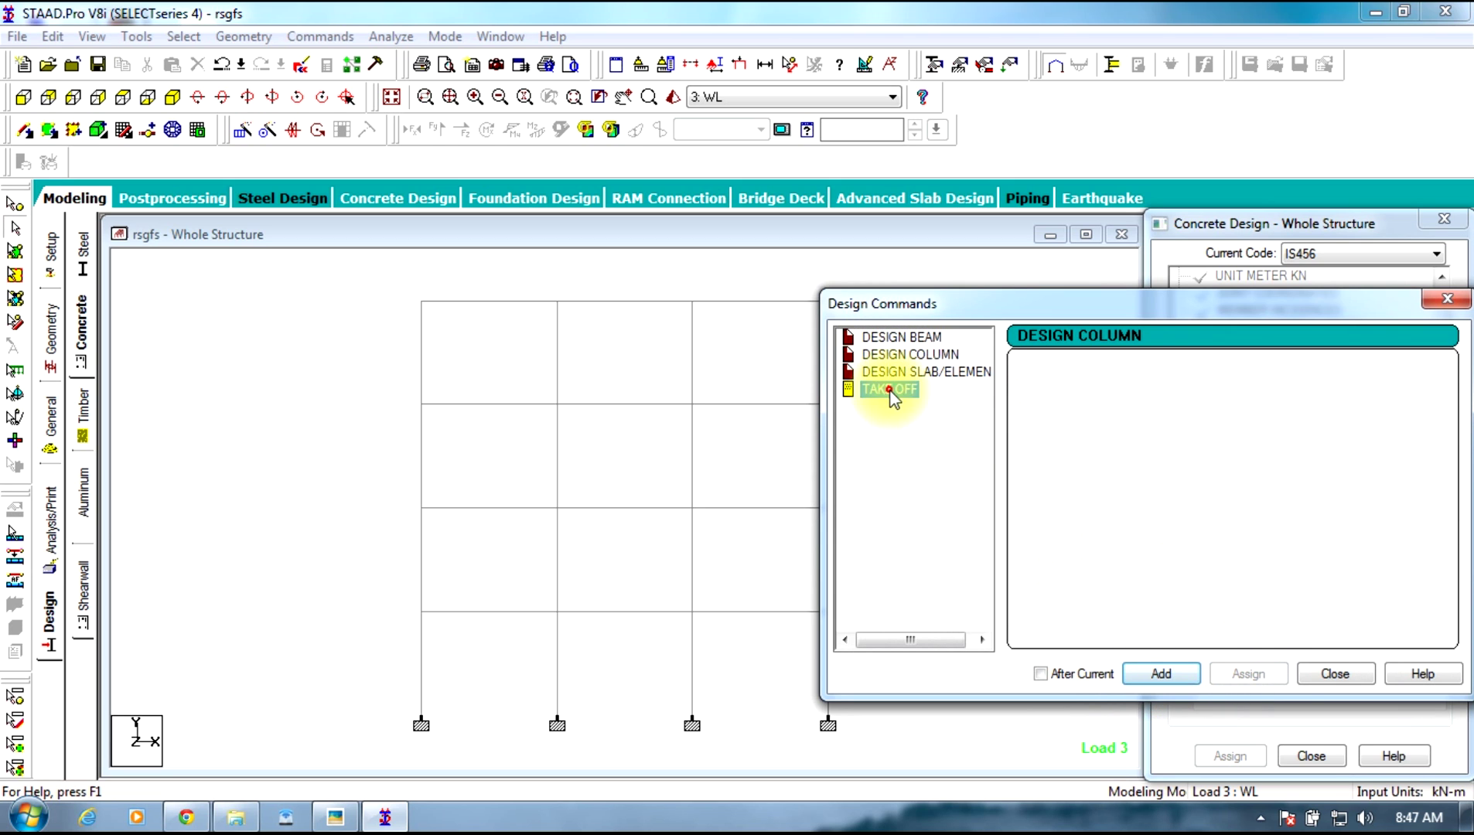
click(1137, 677)
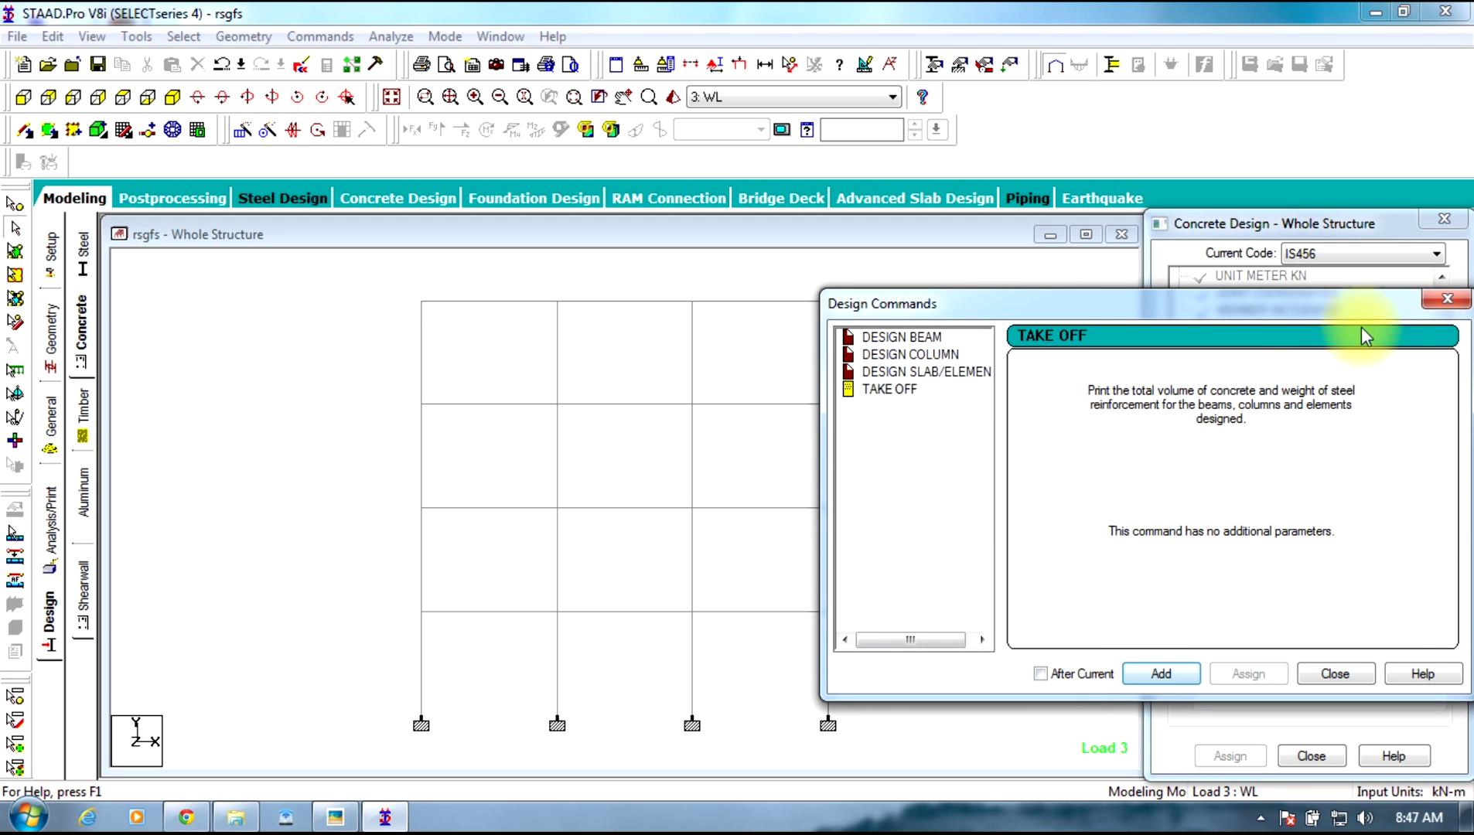
click(1443, 300)
Assign the FC 30000 parameter to all beams and columns of the frame
drag(1439, 325, 1437, 409)
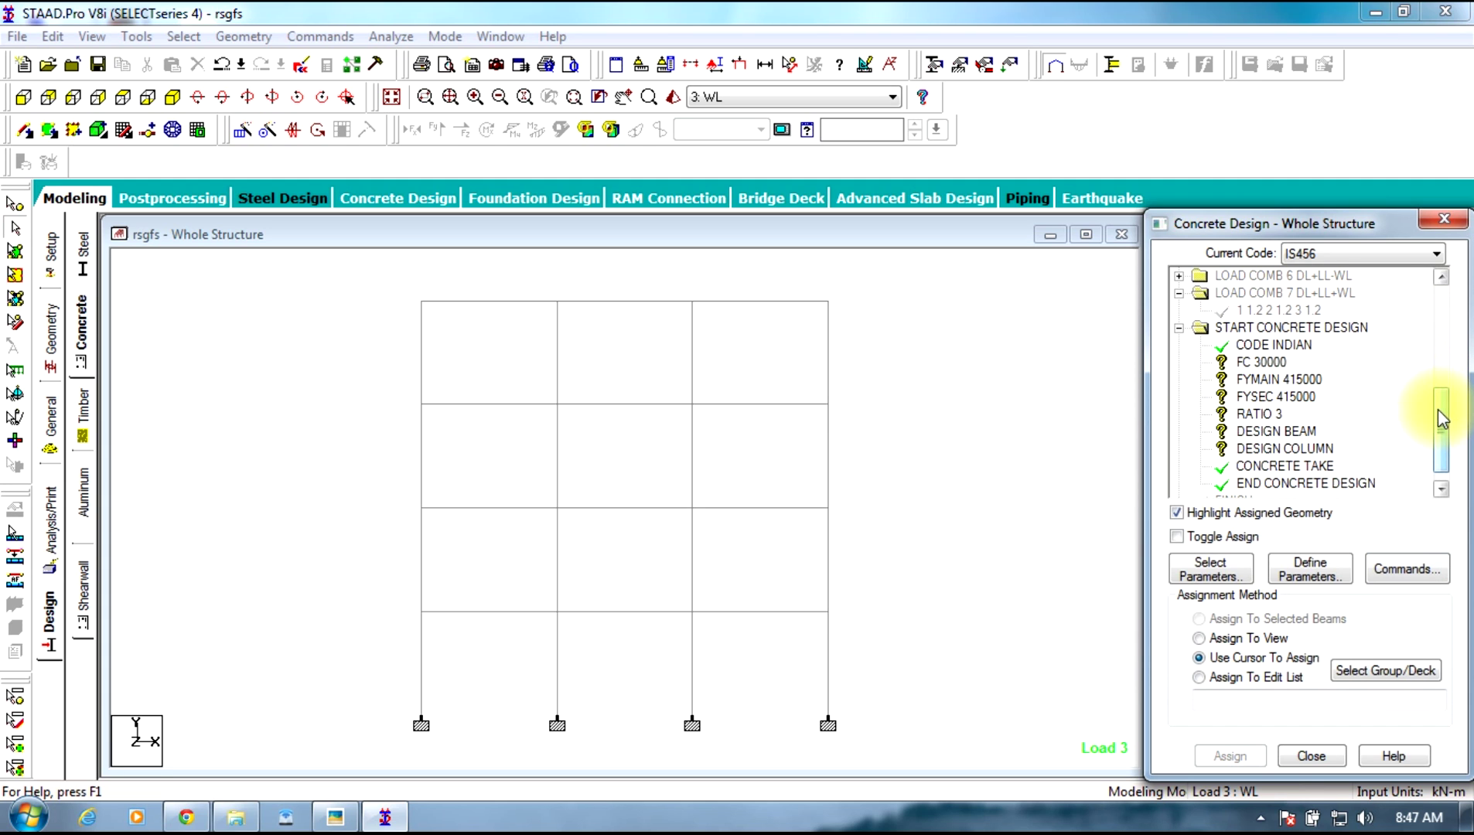
click(1268, 362)
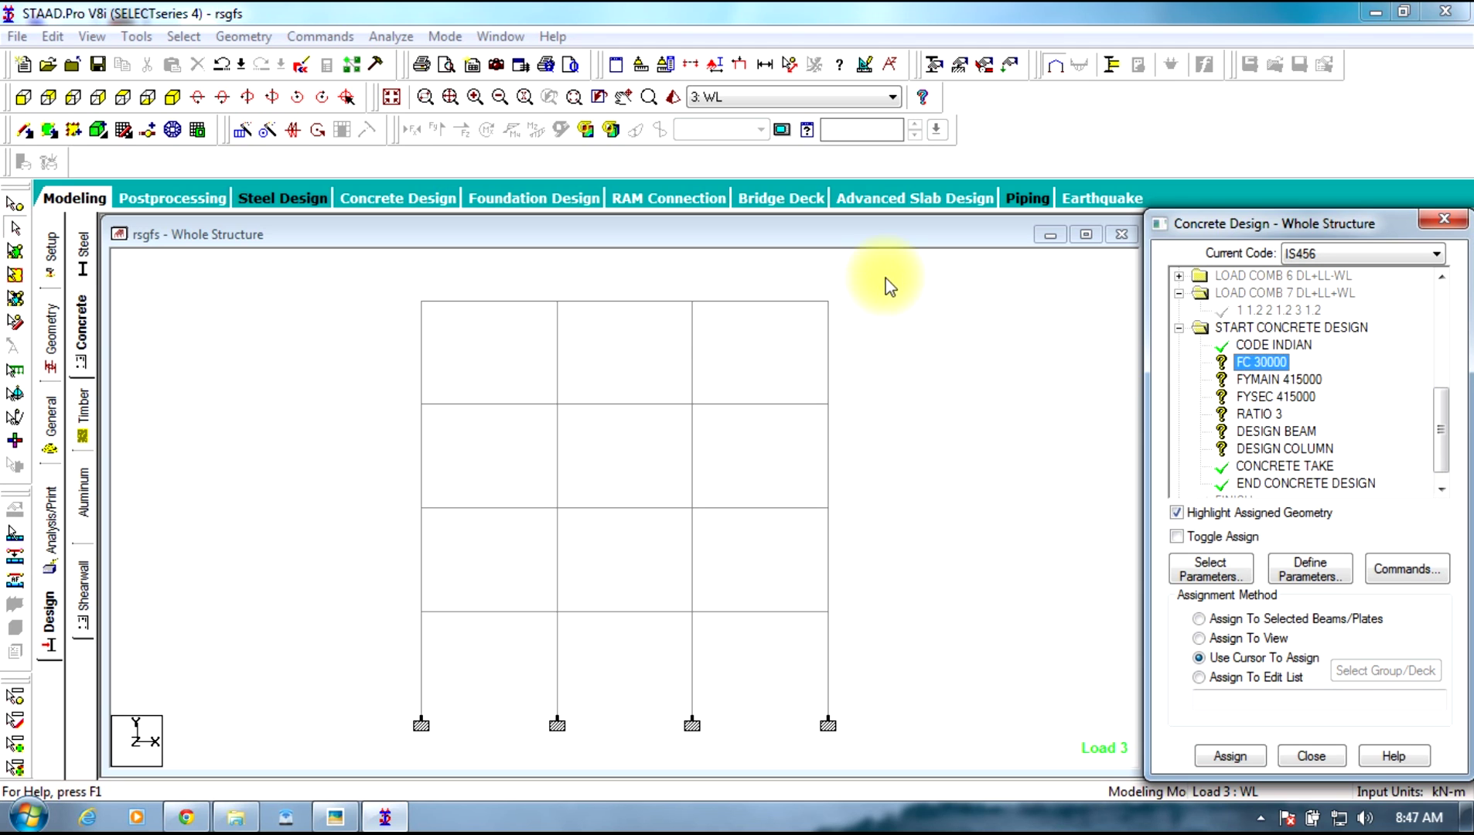
drag(888, 286, 378, 767)
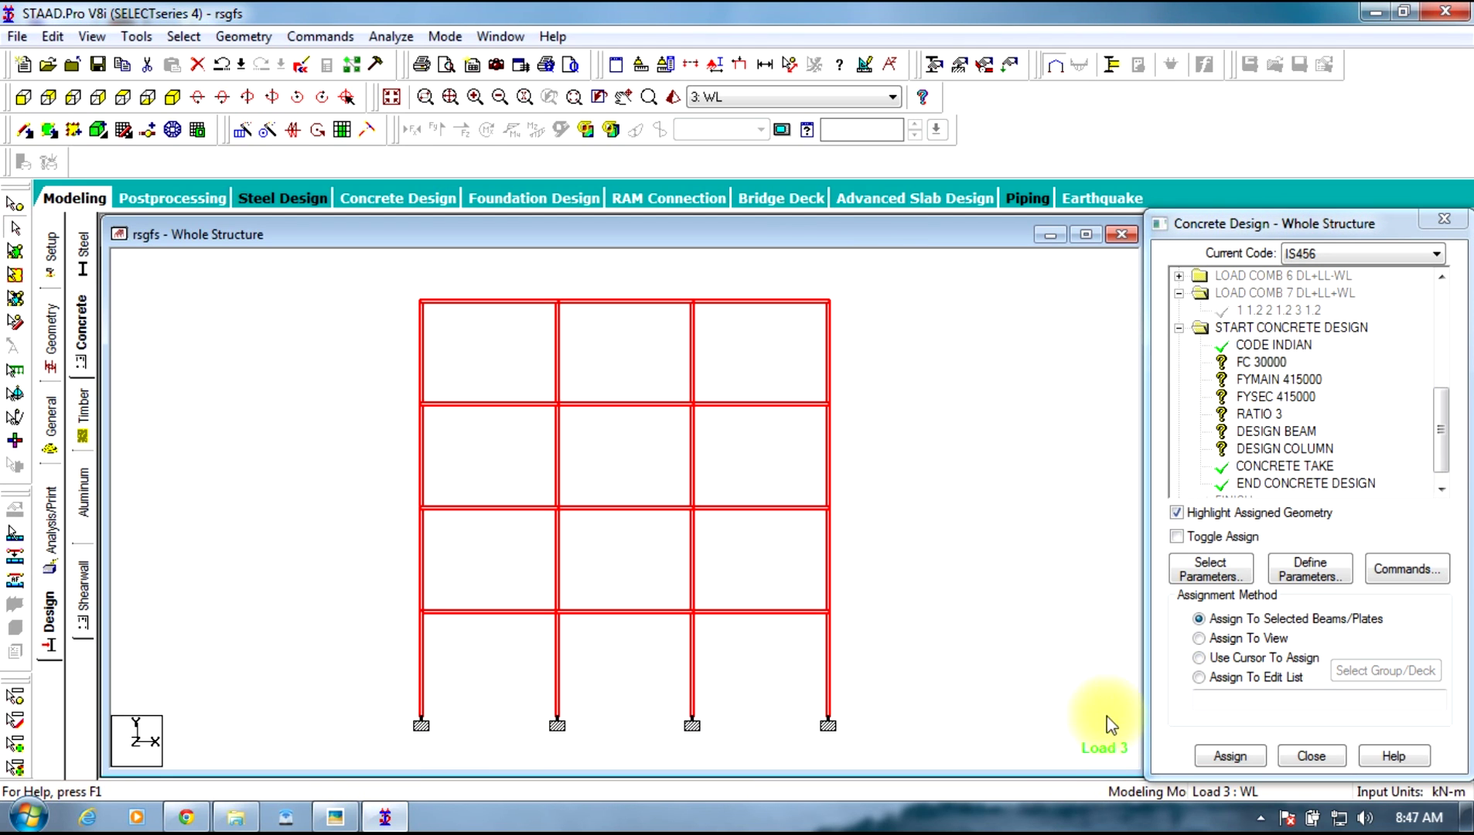
click(1232, 760)
click(1309, 556)
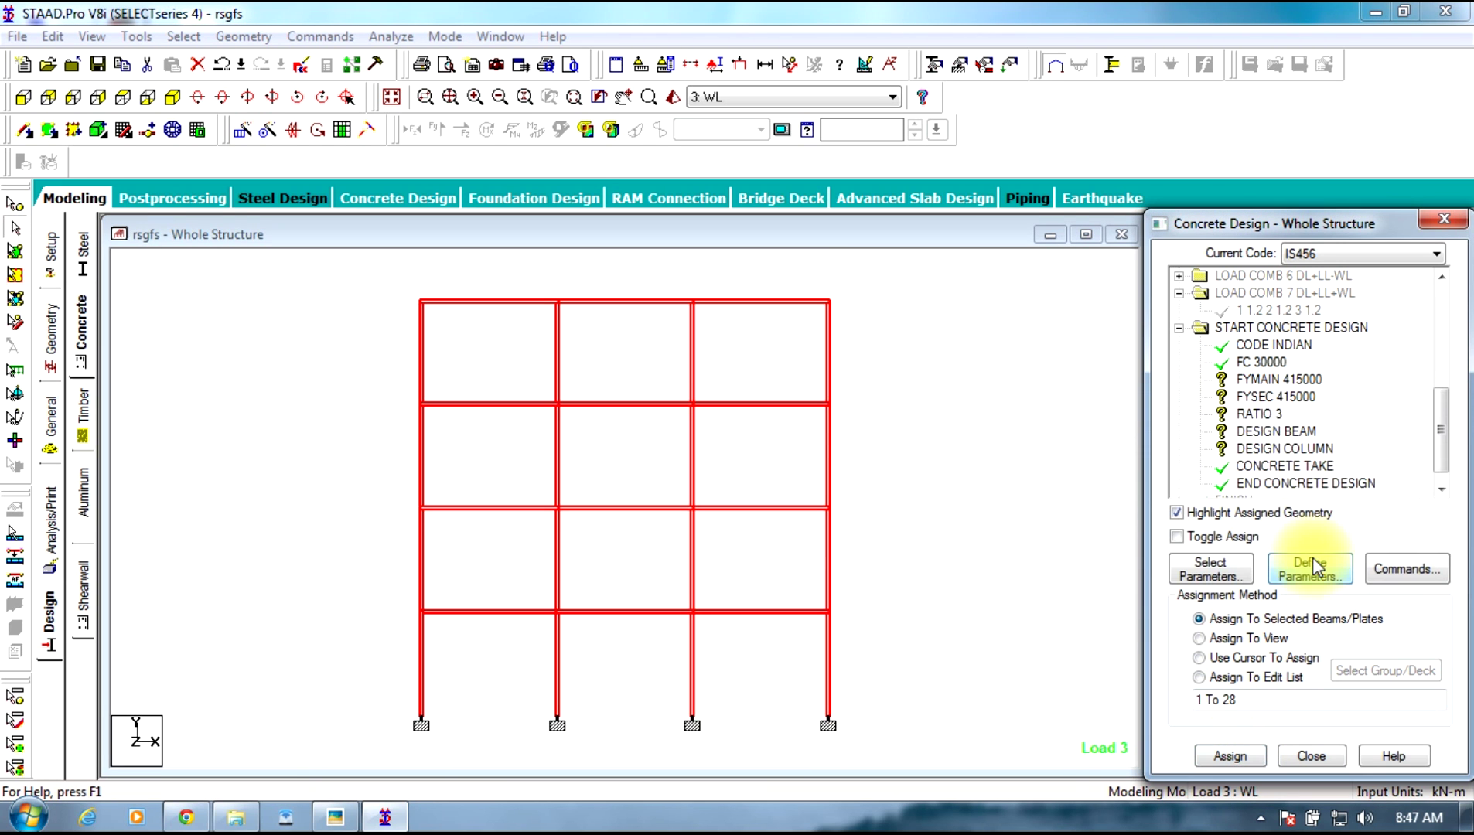
Assign the FYMAIN 415000 parameter to all members of the frame
click(1268, 379)
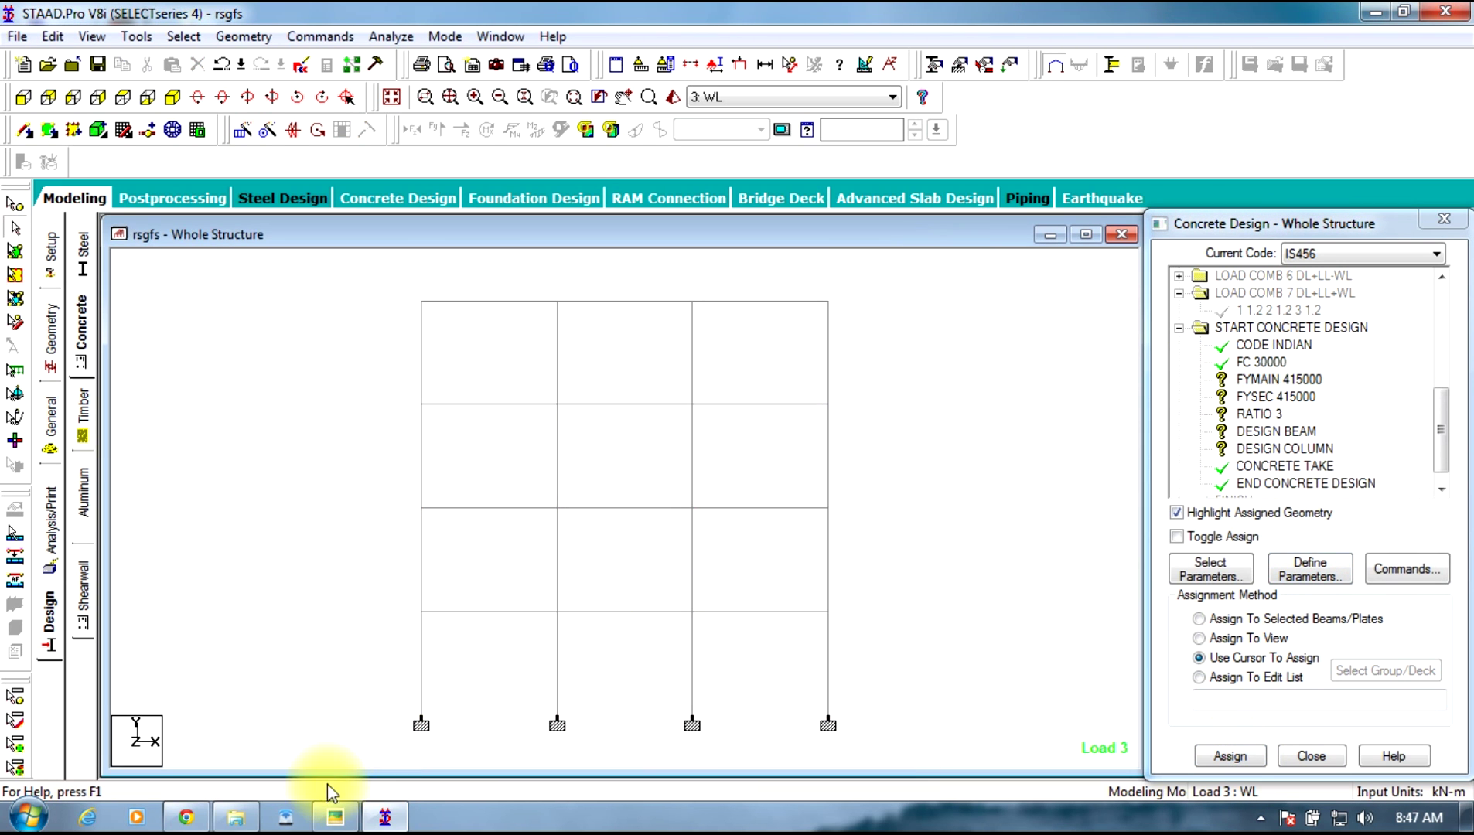
key(ctrl+a)
click(1228, 757)
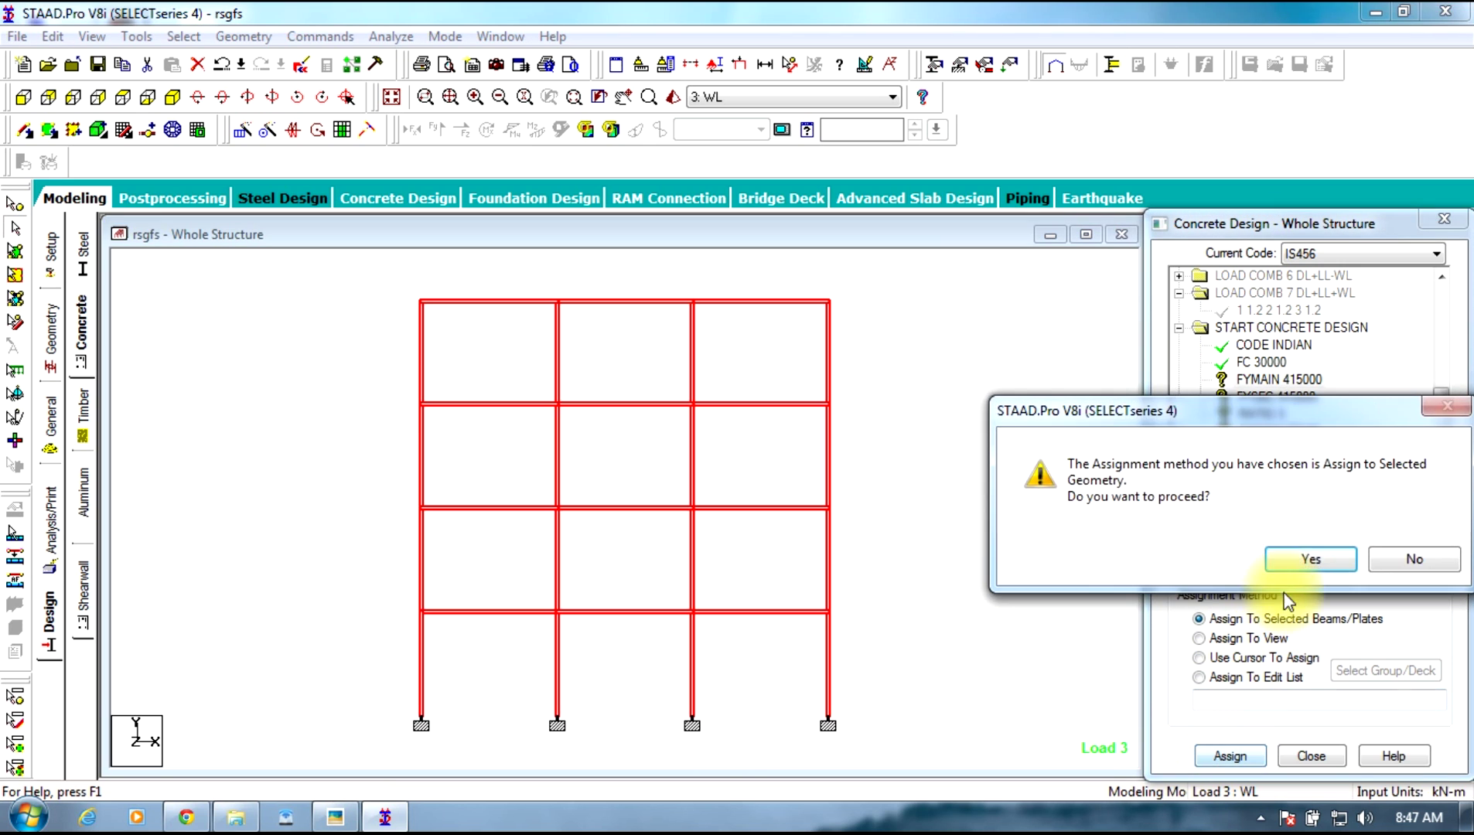
click(1311, 558)
Assign the FYSEC 415000 parameter to all members of the frame
click(1274, 397)
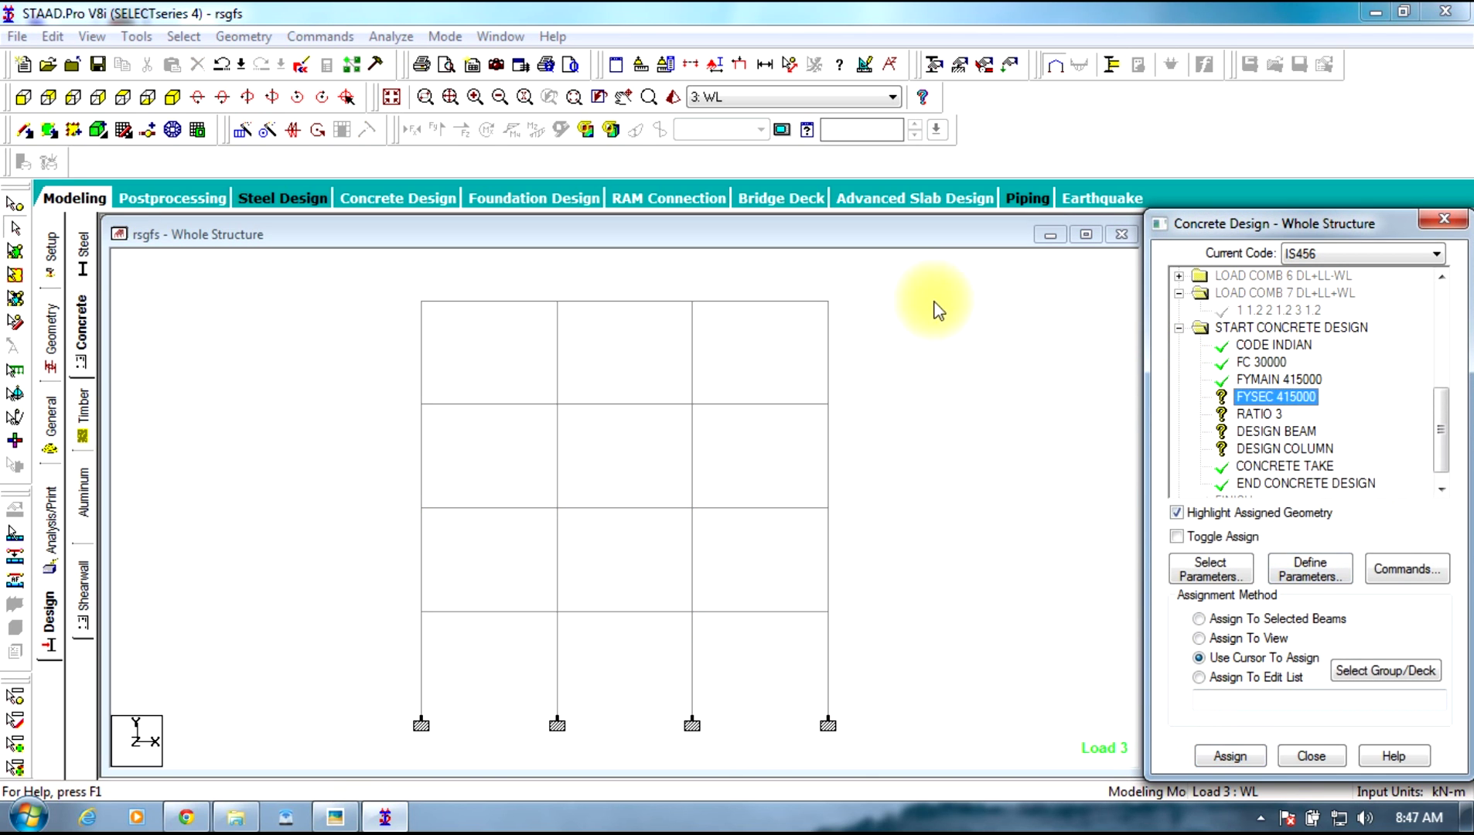
drag(935, 304, 339, 810)
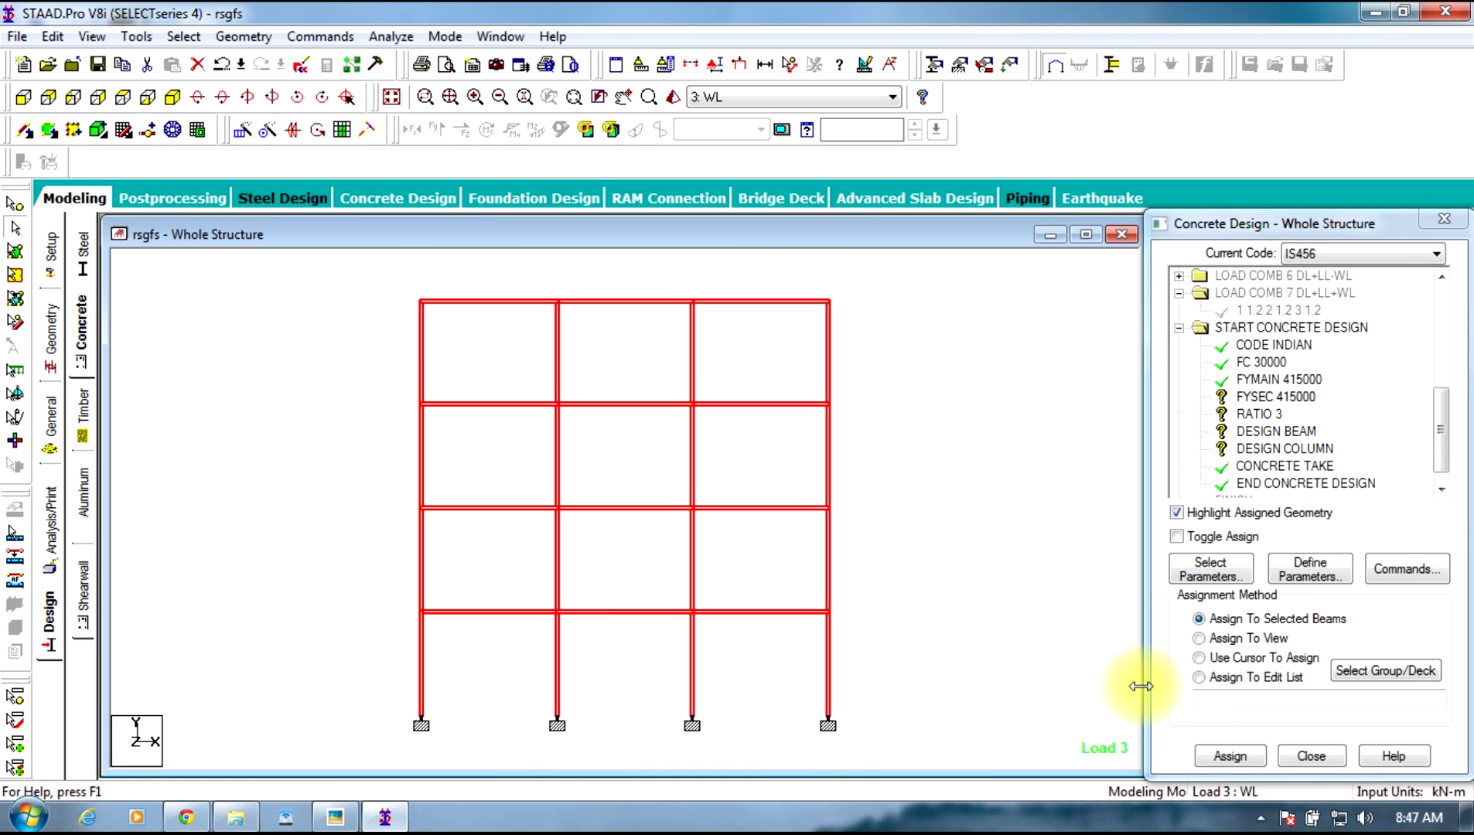
click(1229, 754)
click(1305, 554)
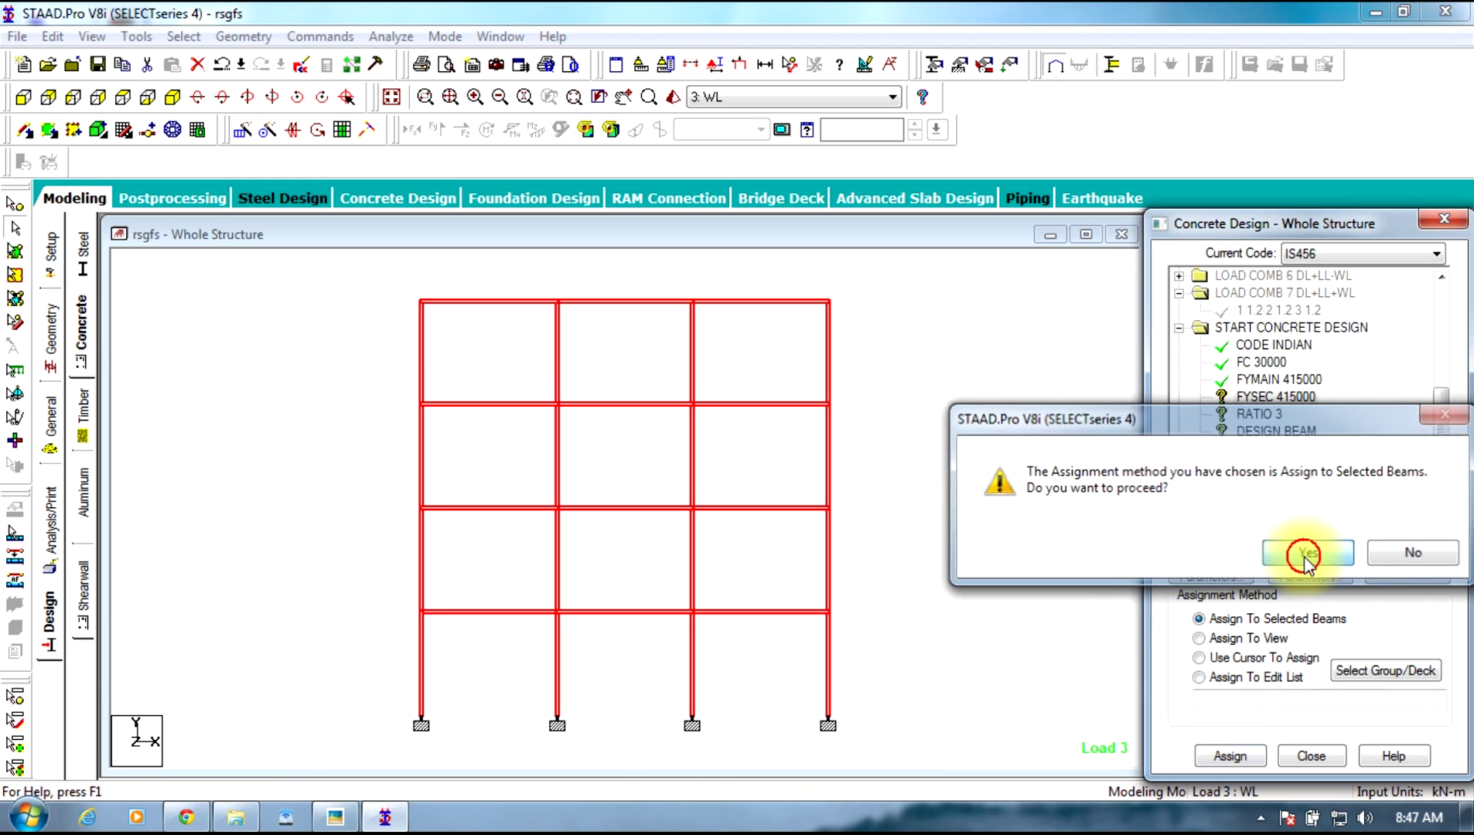
Assign the RATIO 3 parameter to all members of the frame
click(1255, 416)
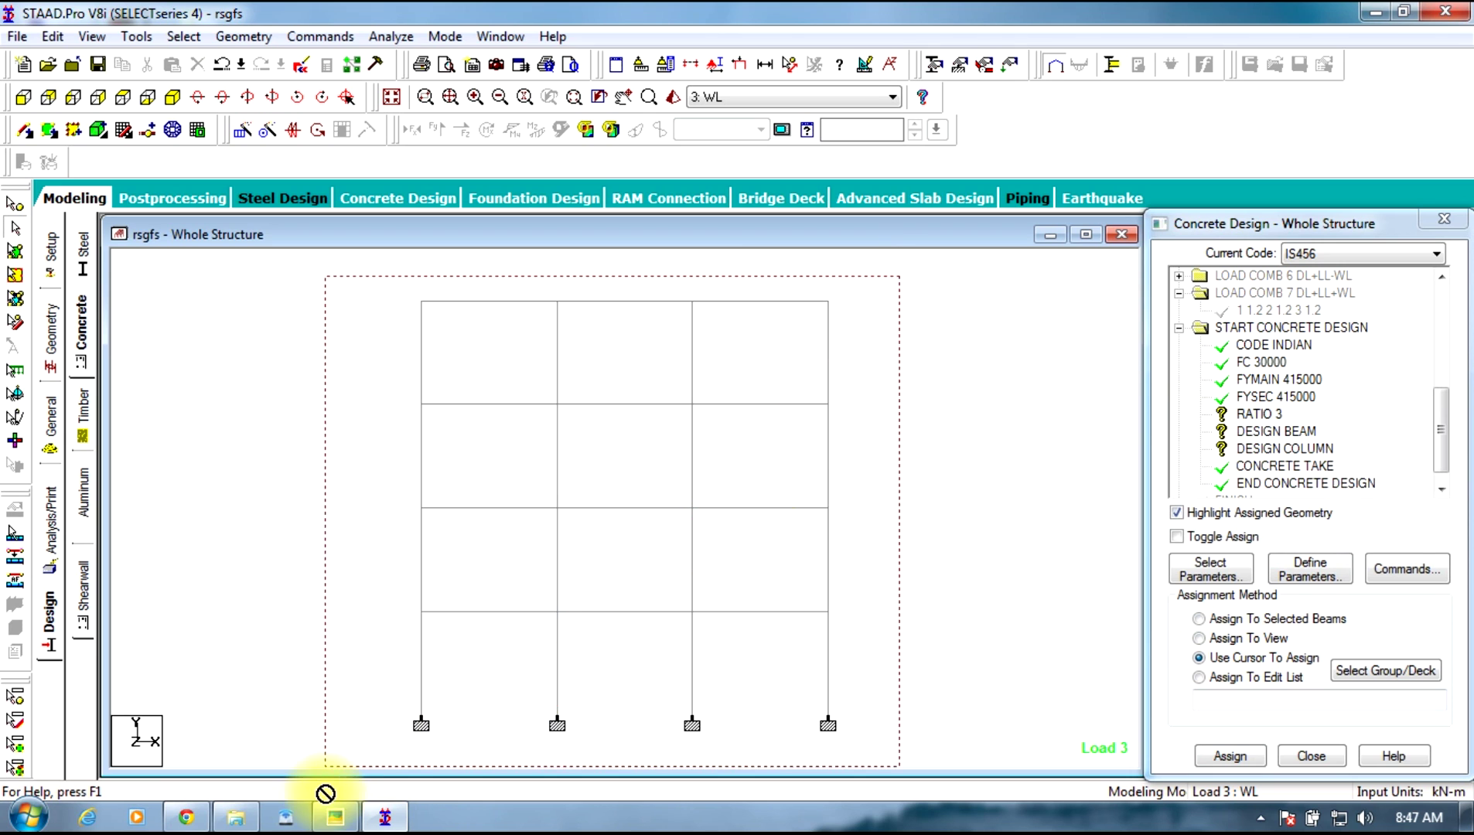
key(ctrl+a)
click(1230, 757)
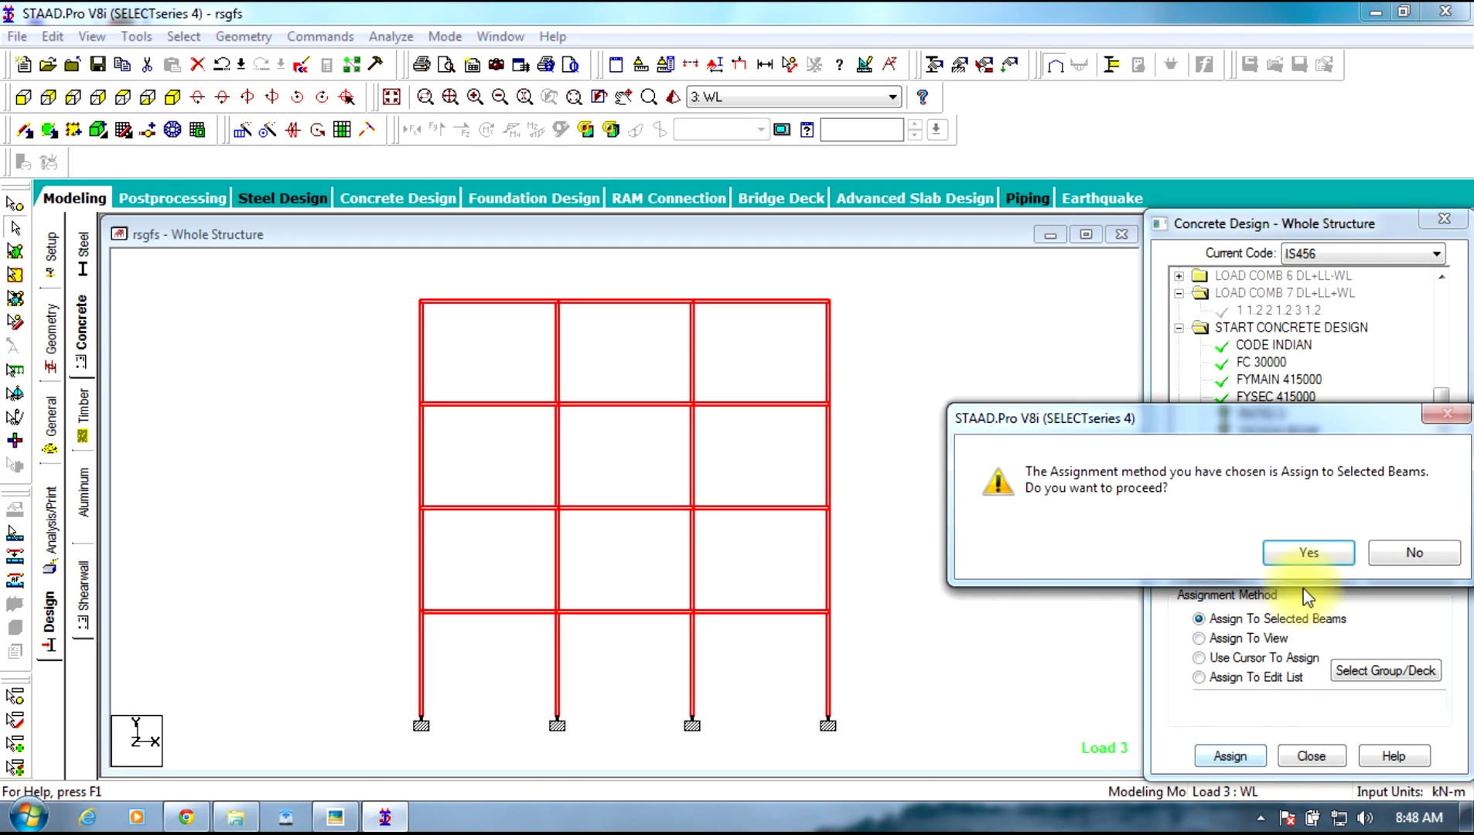
click(1312, 551)
Assign the DESIGN BEAM command to all members parallel to X
click(1280, 431)
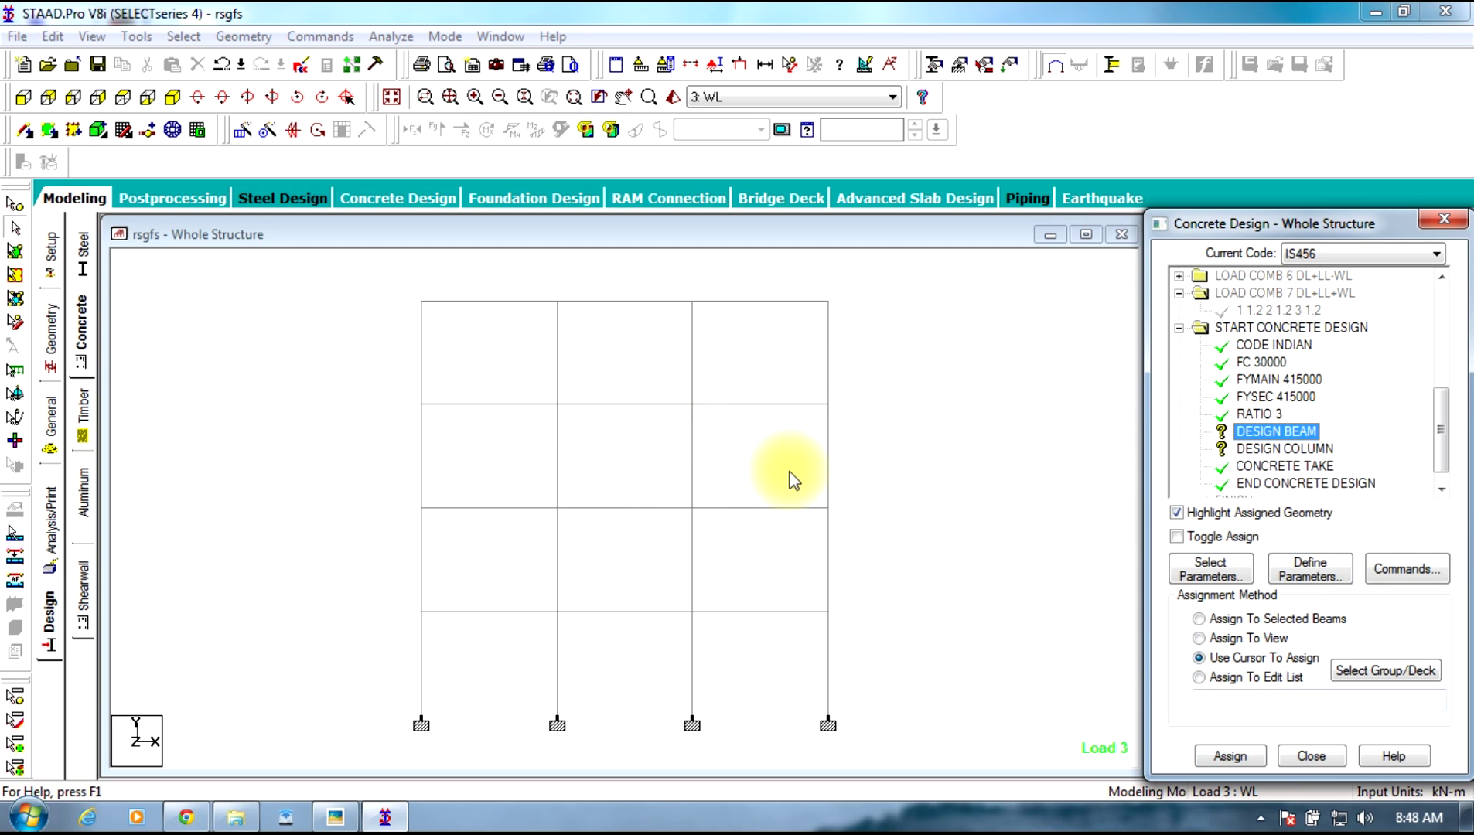
click(171, 37)
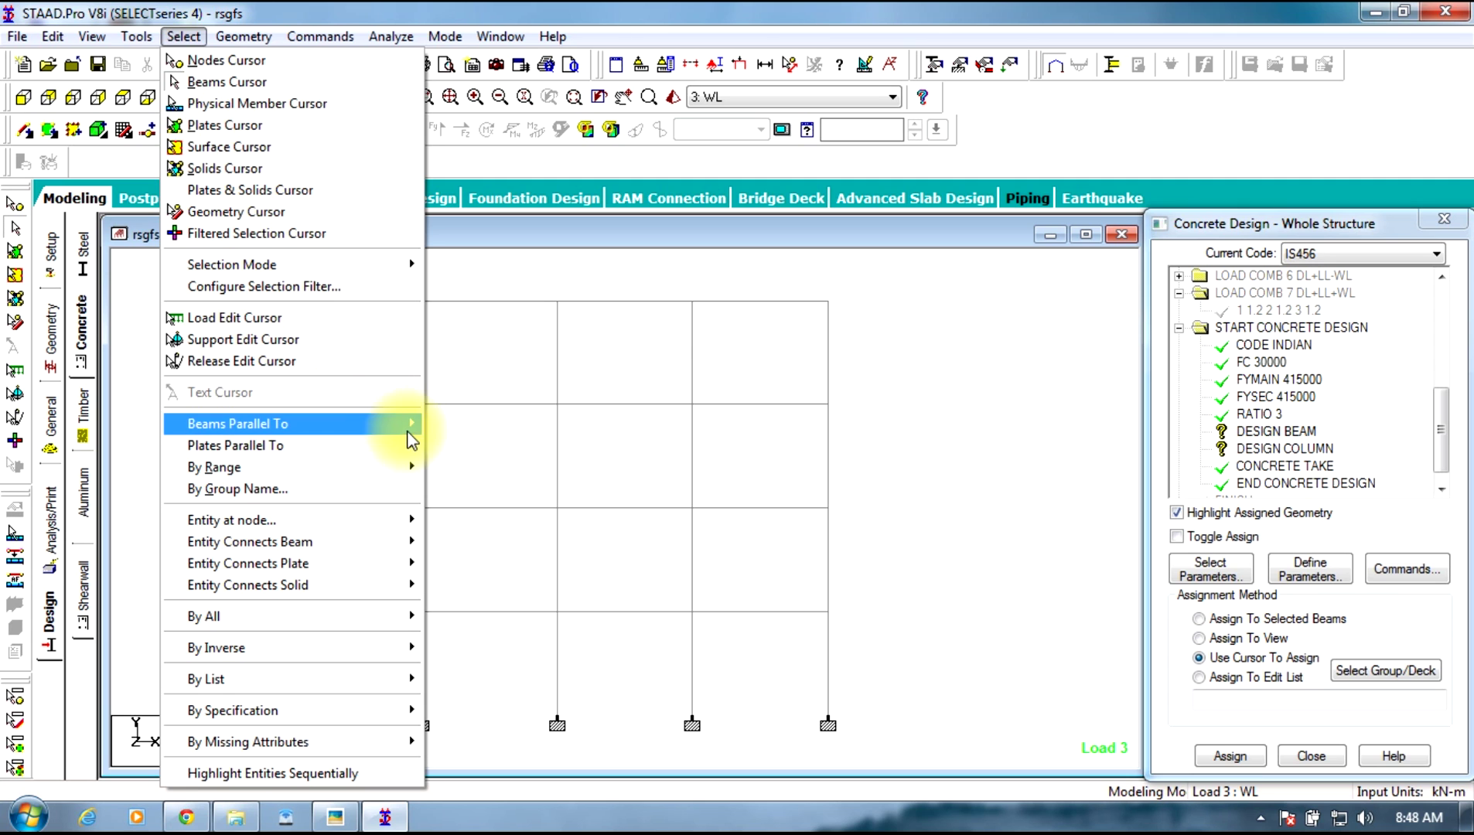
mouse_move(408, 424)
click(452, 425)
click(1198, 619)
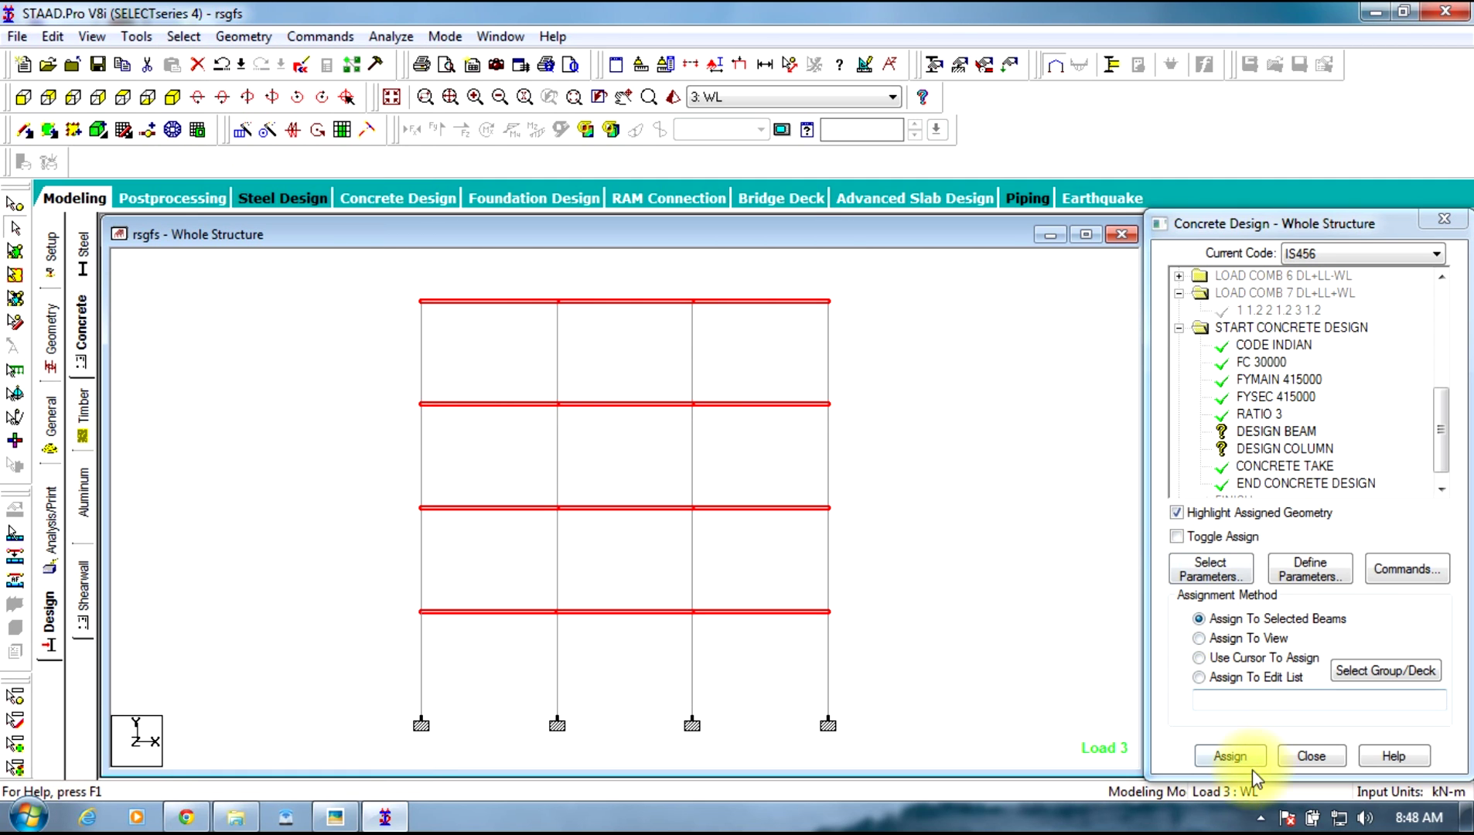
click(1231, 758)
click(1260, 552)
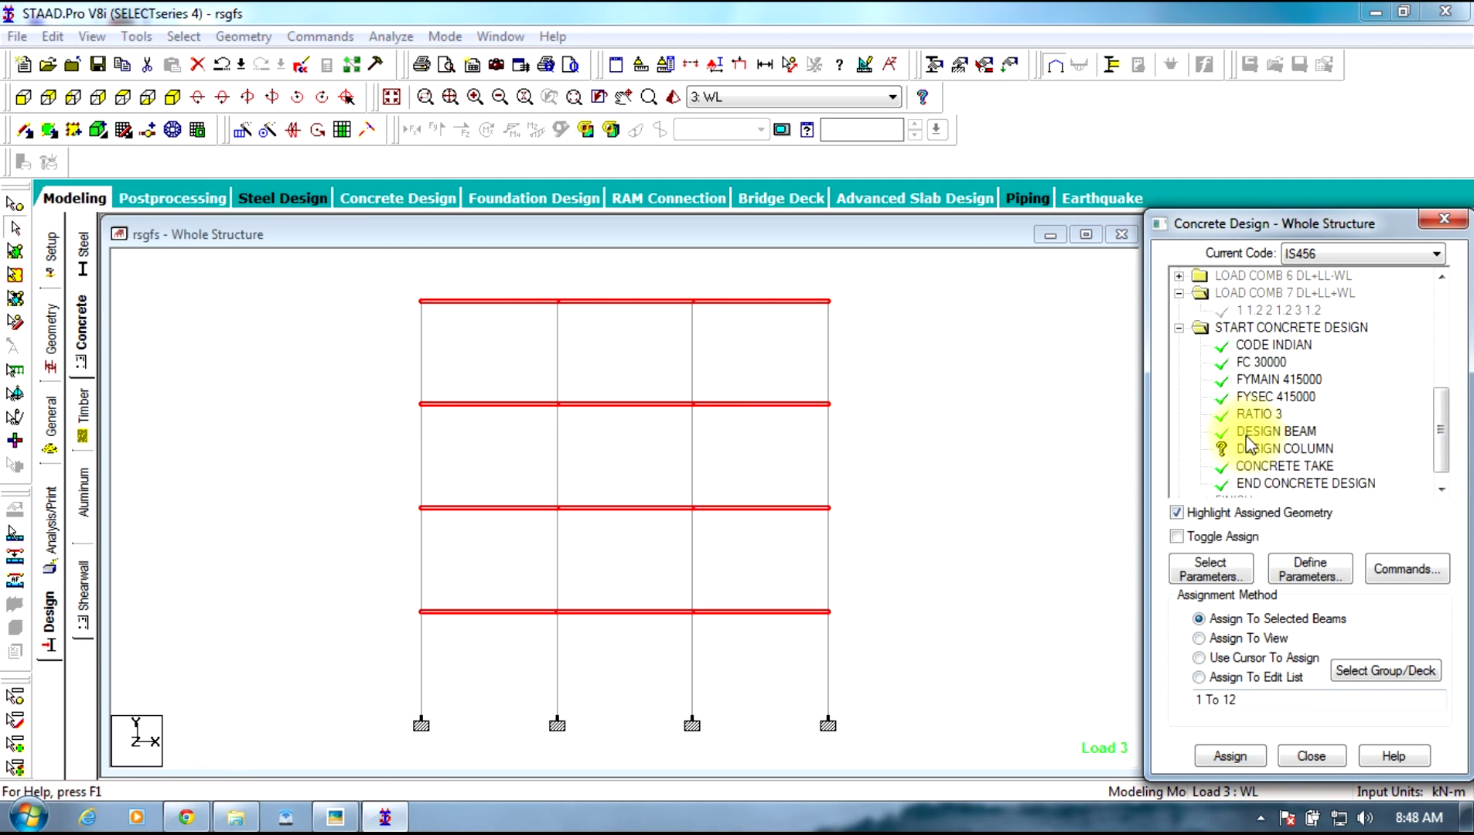
Assign the DESIGN COLUMN command to all members parallel to Y
click(1258, 451)
click(184, 37)
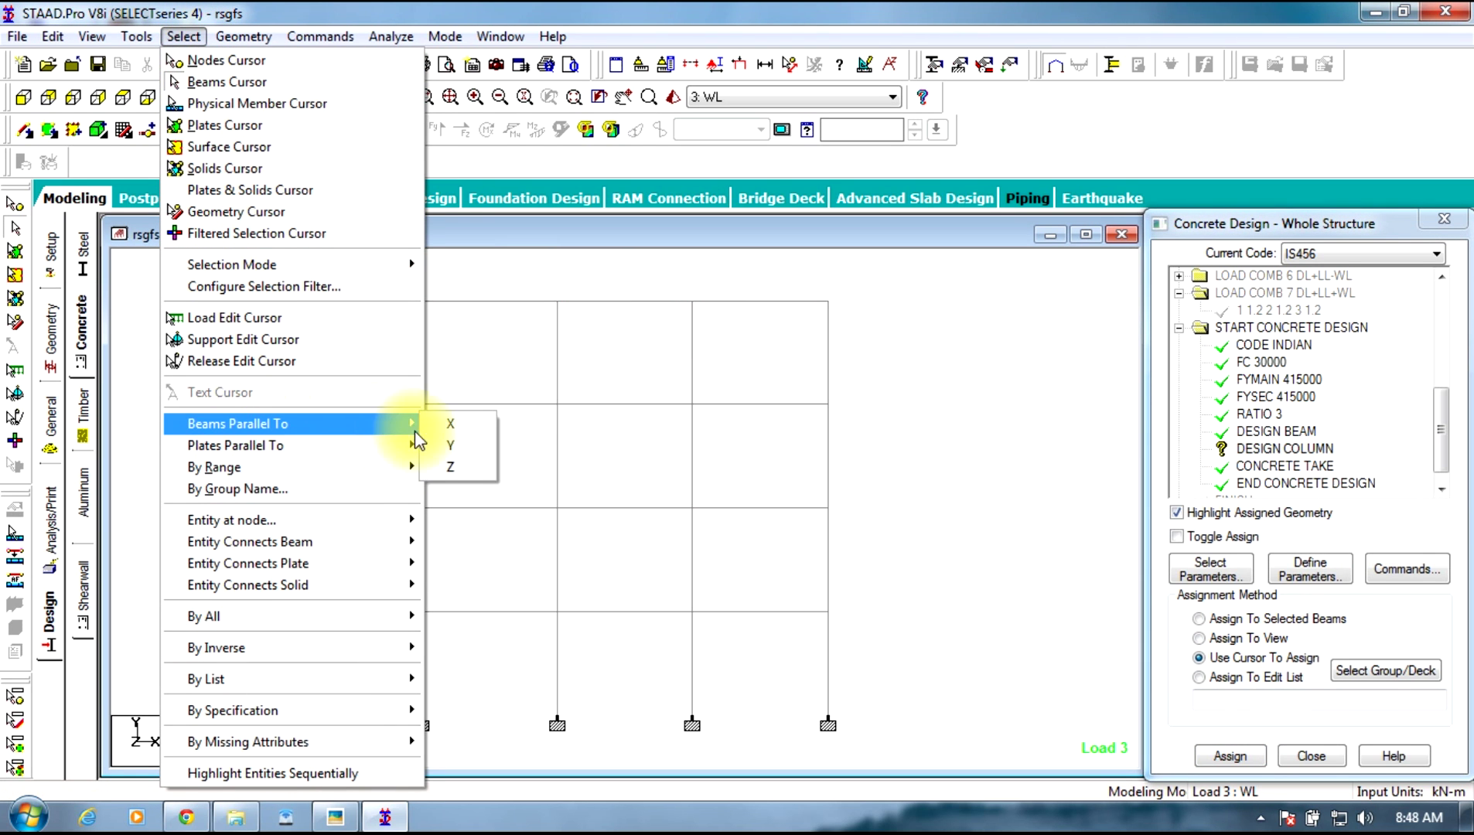
click(449, 444)
click(1214, 618)
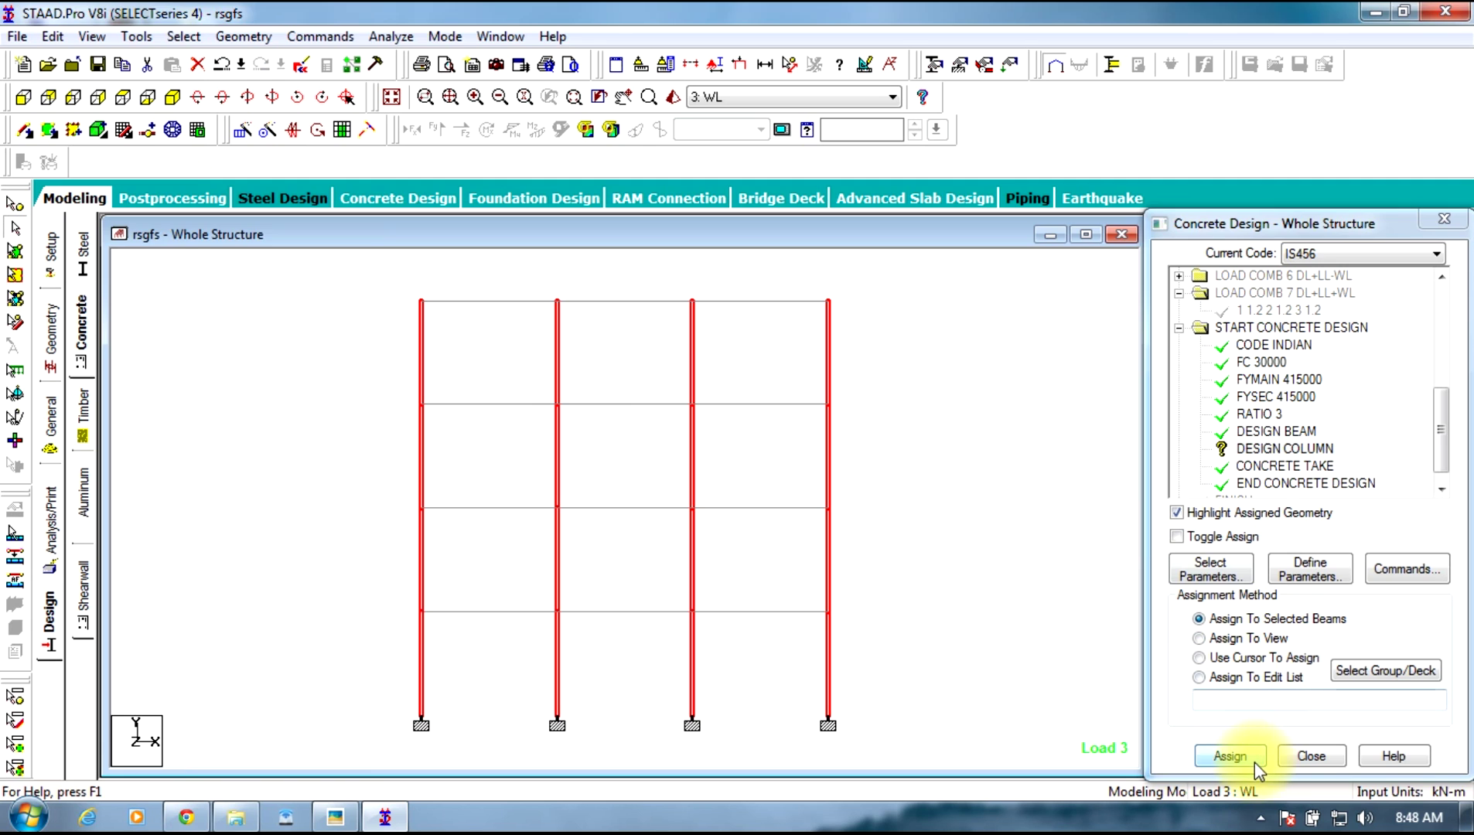
click(1230, 755)
click(1307, 552)
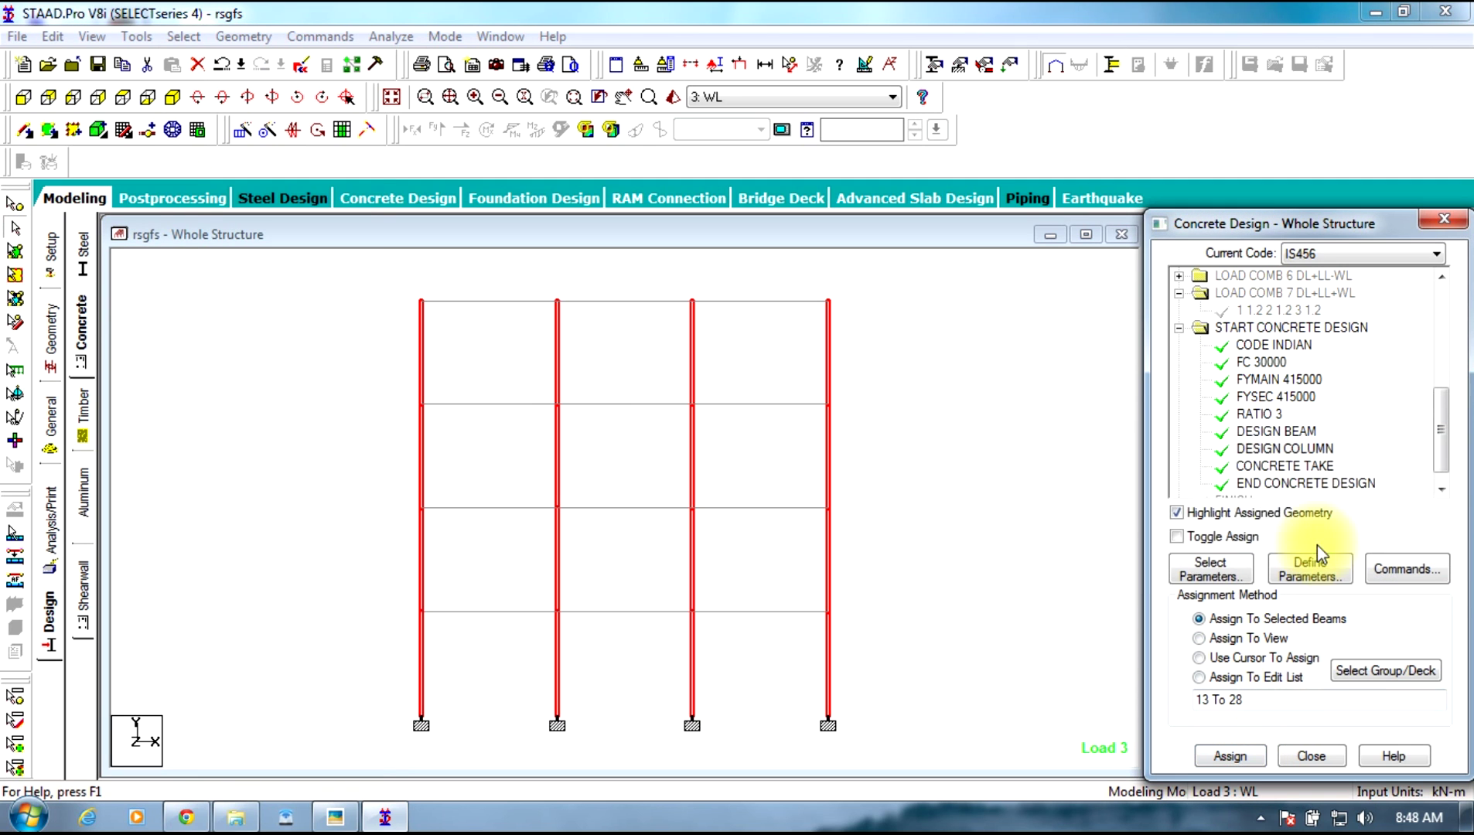
Review the assigned concrete design commands and add a Perform Analysis command with the No Print option
click(1174, 512)
drag(1444, 430, 1441, 453)
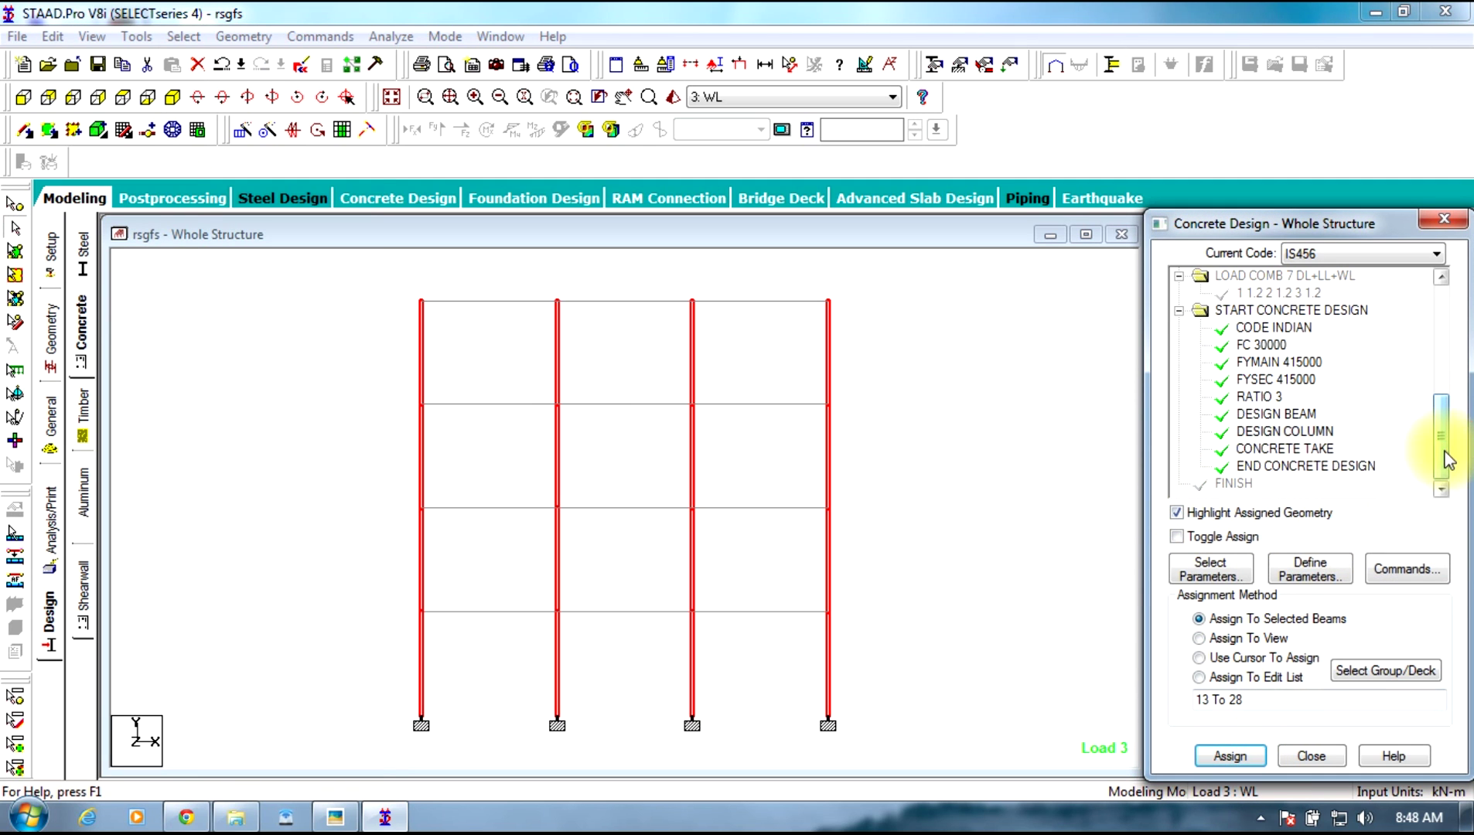
click(44, 542)
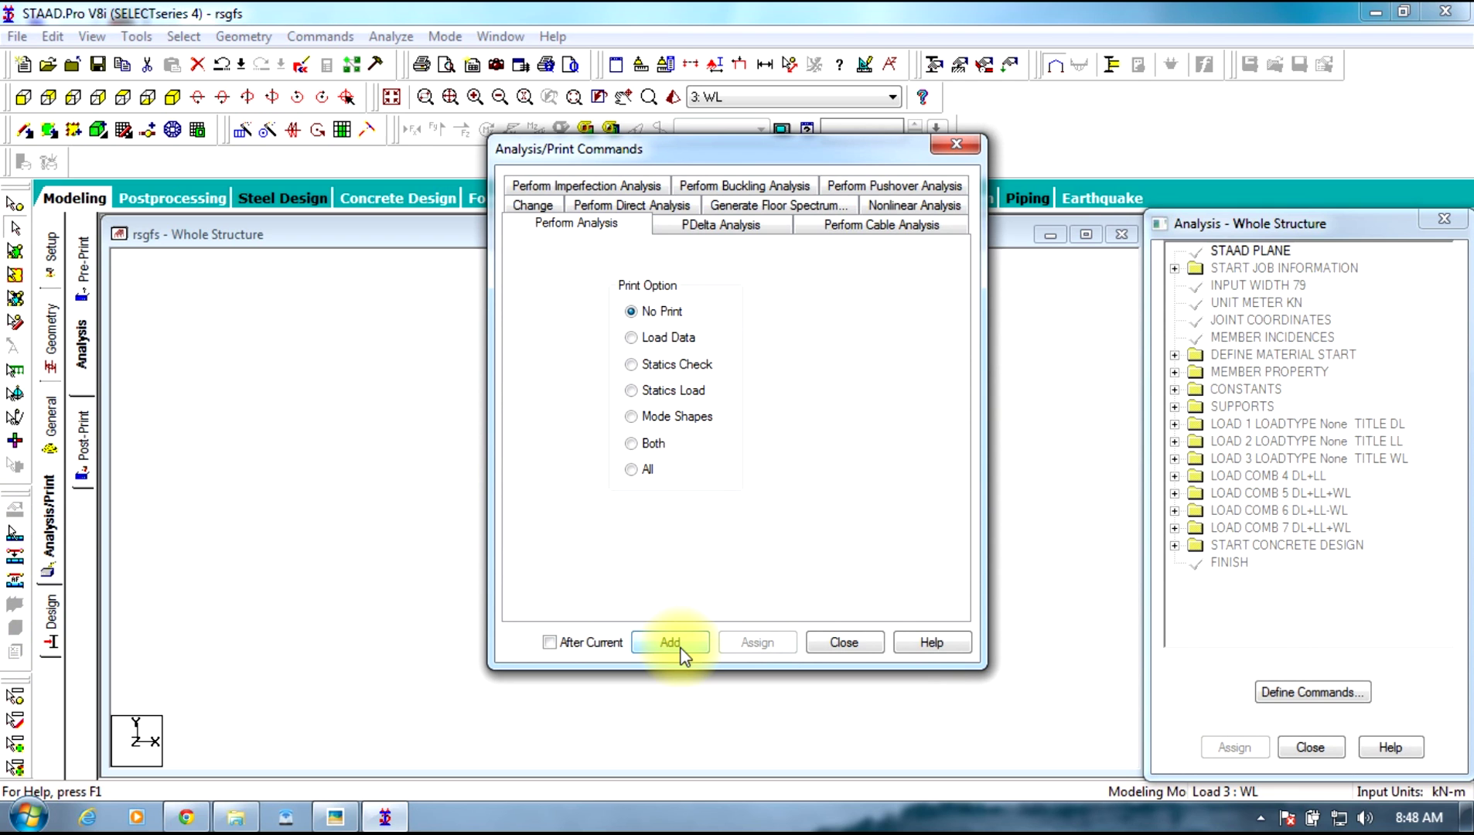
click(679, 647)
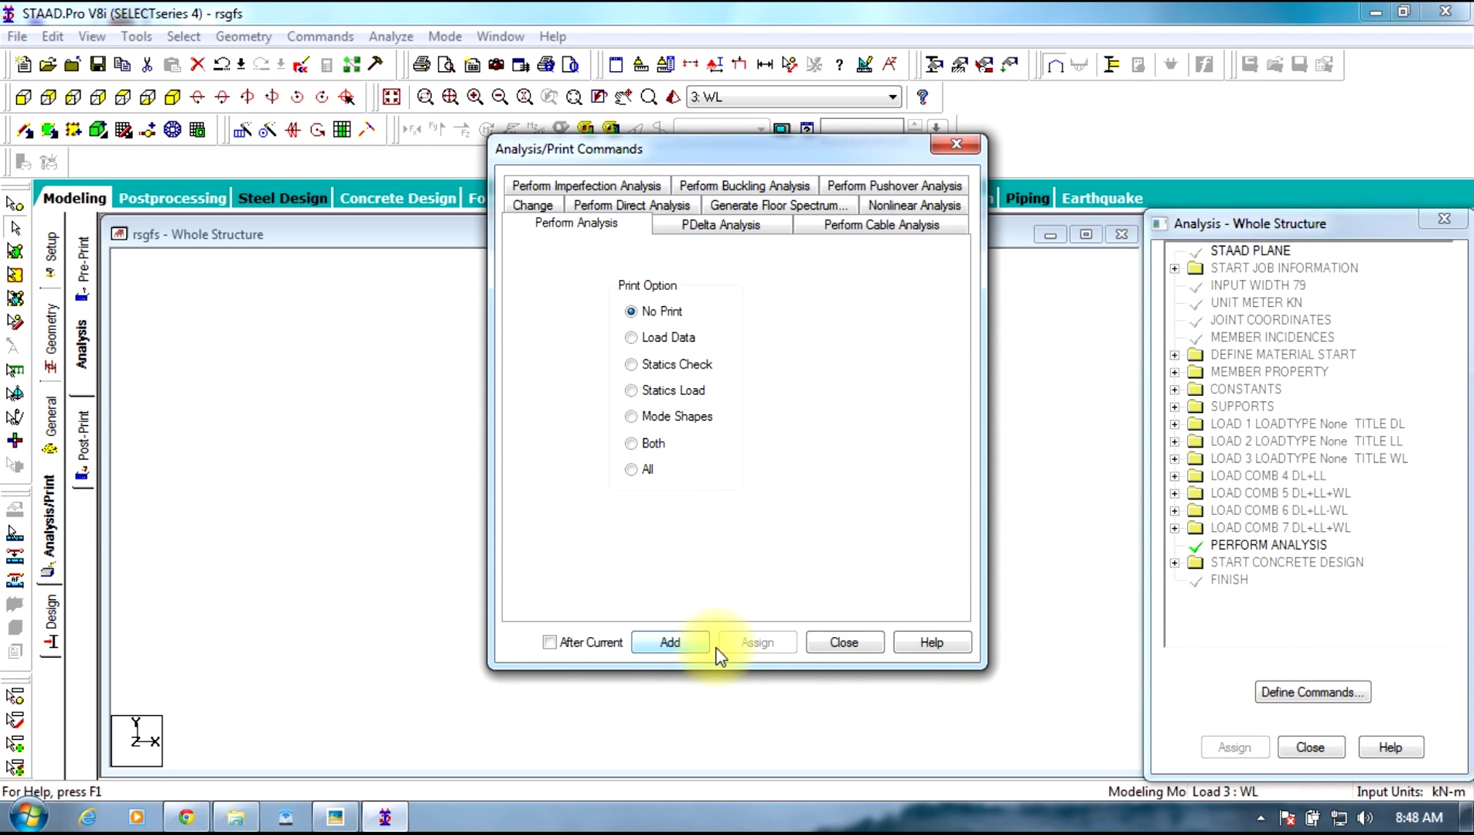
click(844, 642)
Run the analysis and enter post-processing mode with all seven load cases selected for results
click(391, 37)
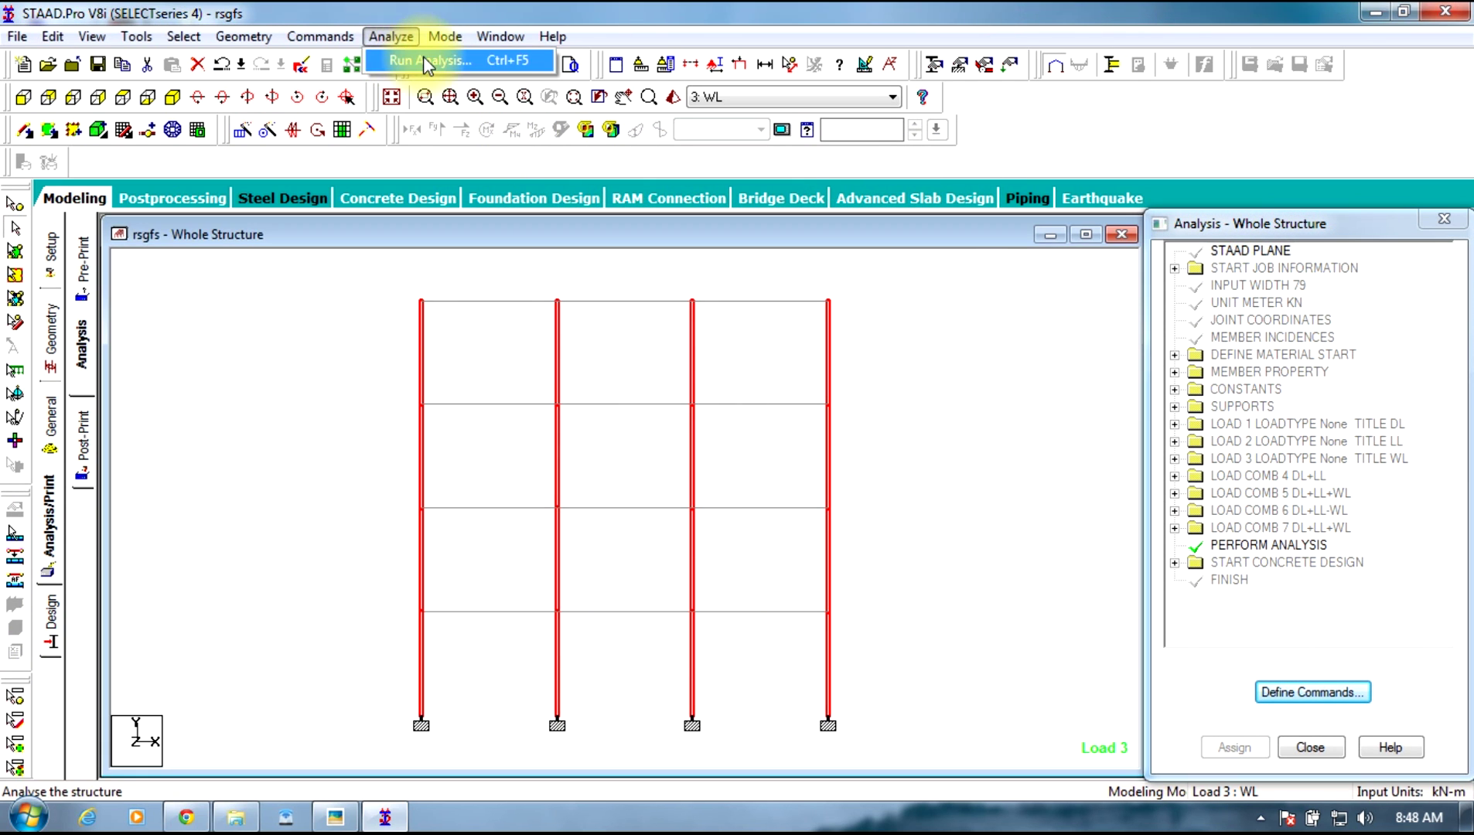
click(412, 55)
click(604, 440)
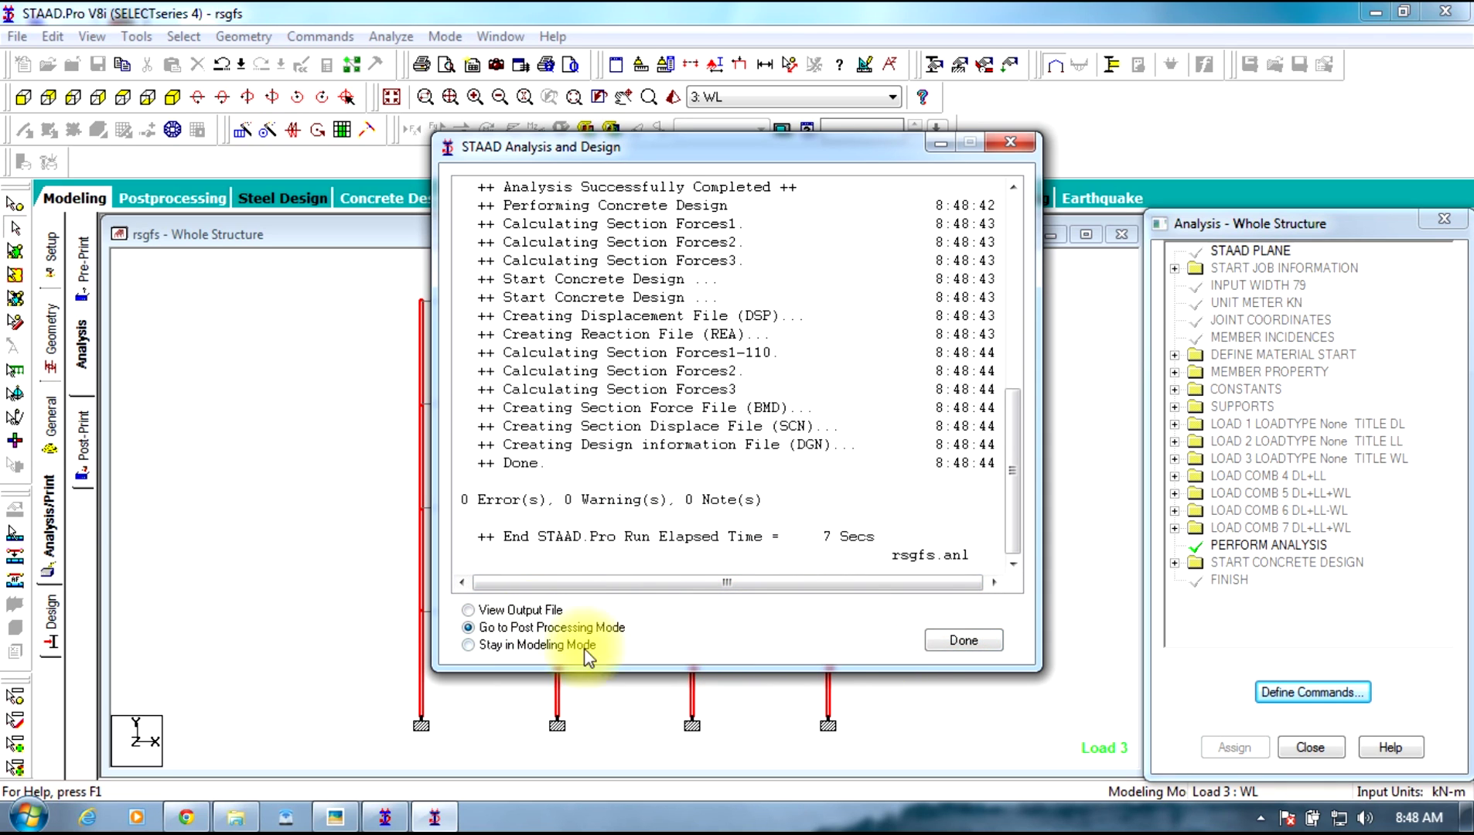
click(945, 639)
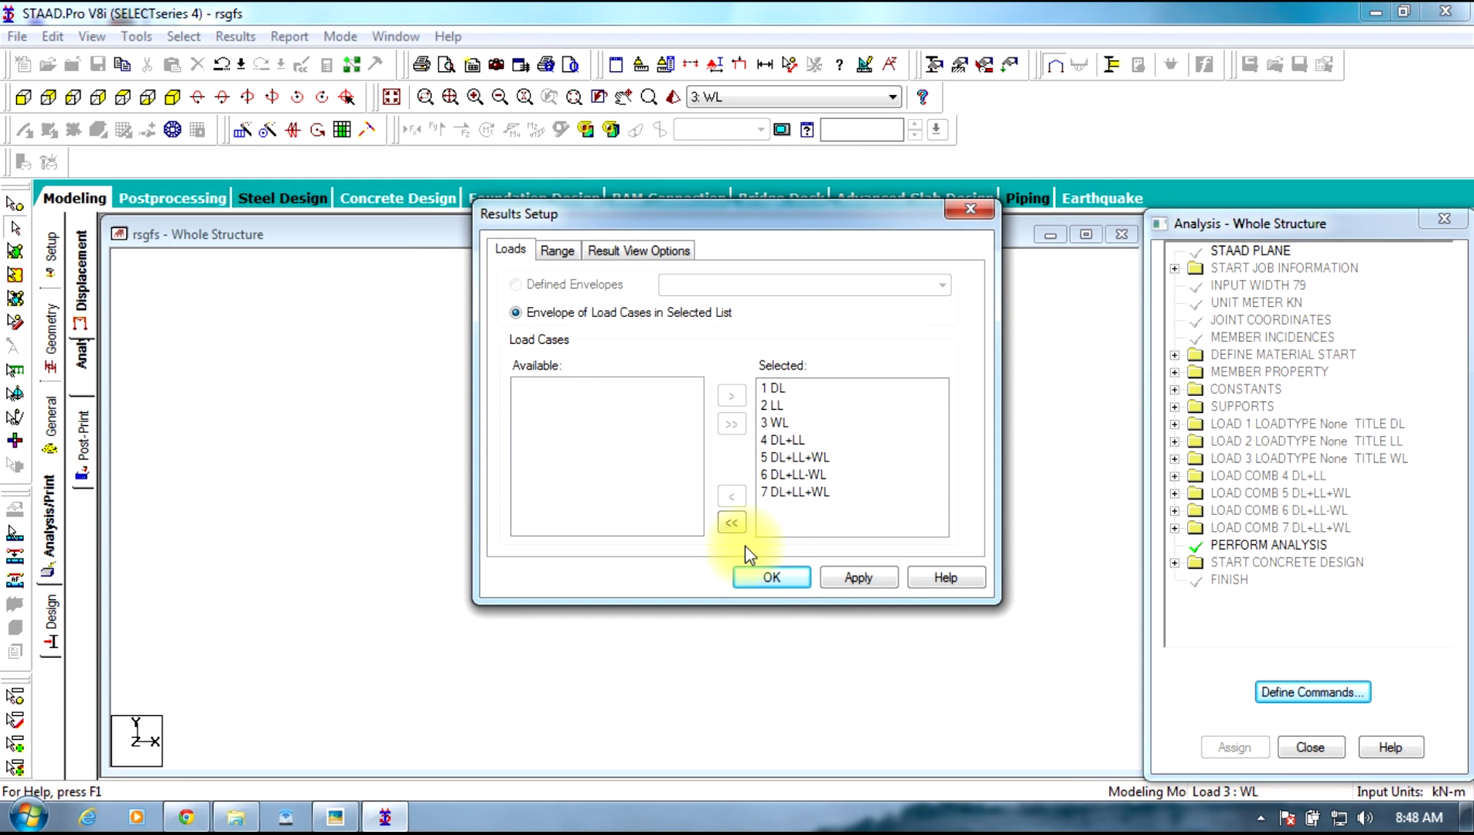
click(771, 576)
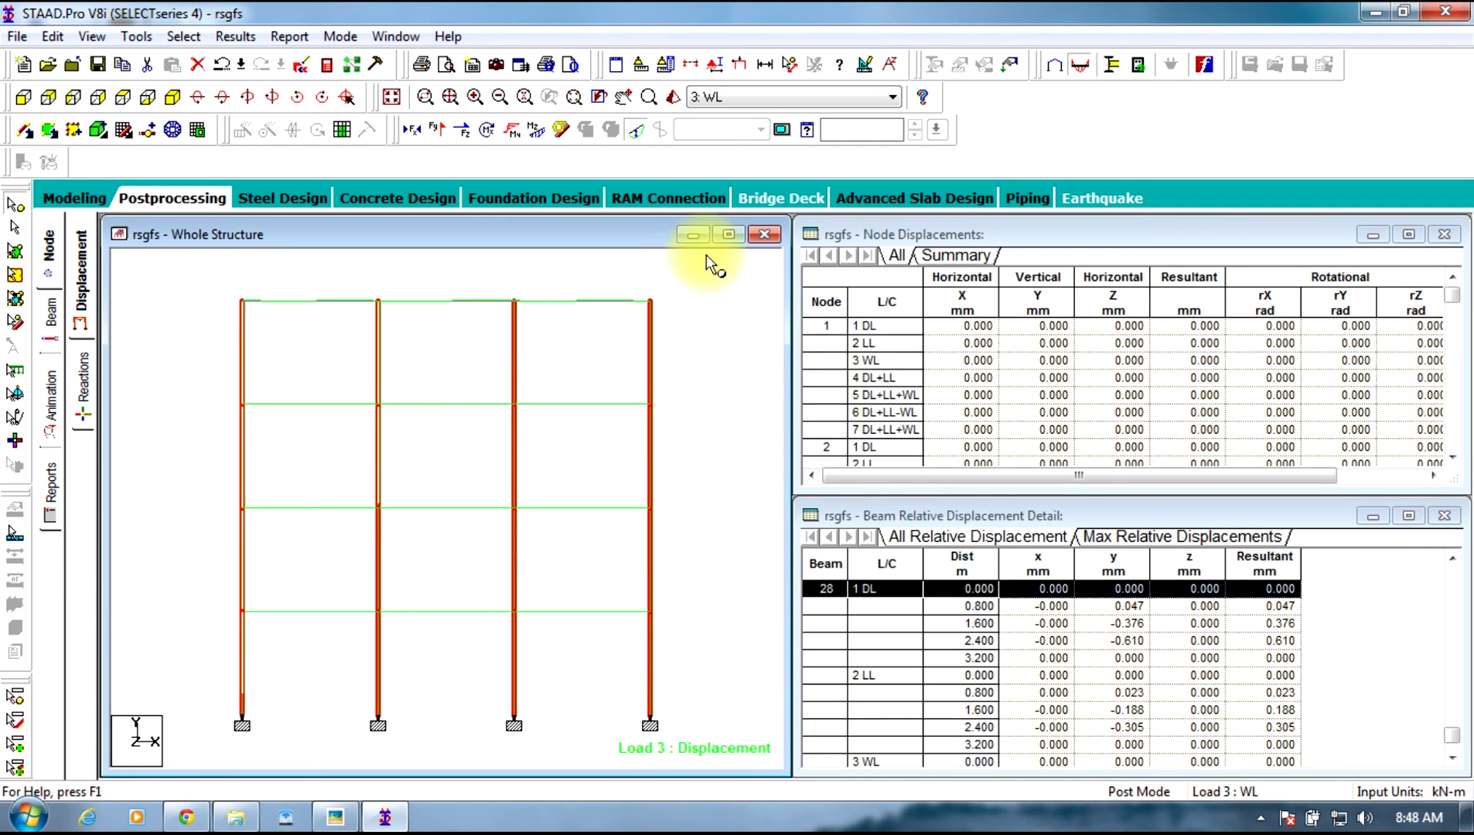
Maximize the structure view and display the deflected shape for load cases 2: LL and 1: DL
click(729, 233)
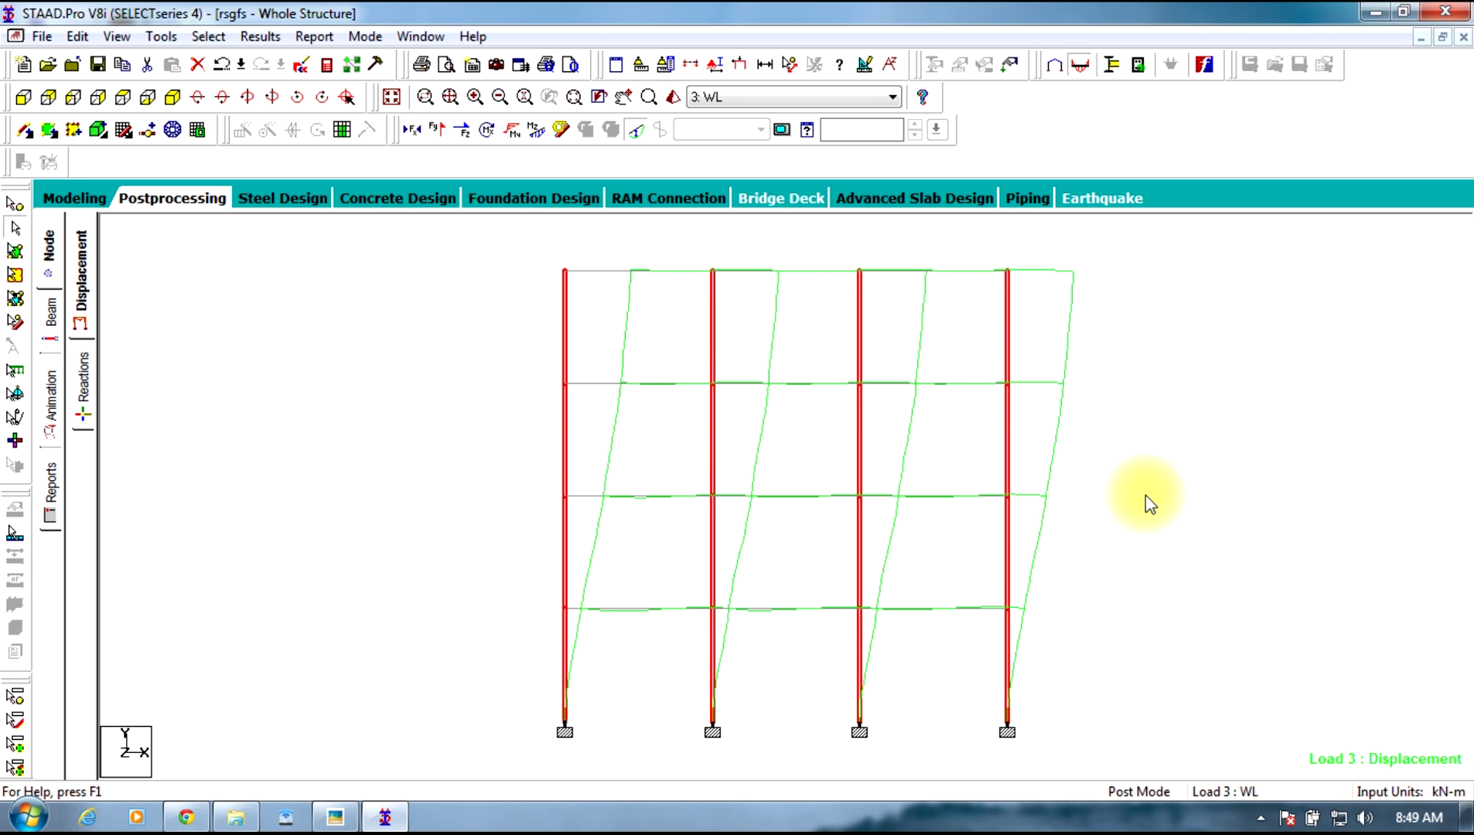
click(832, 99)
click(754, 131)
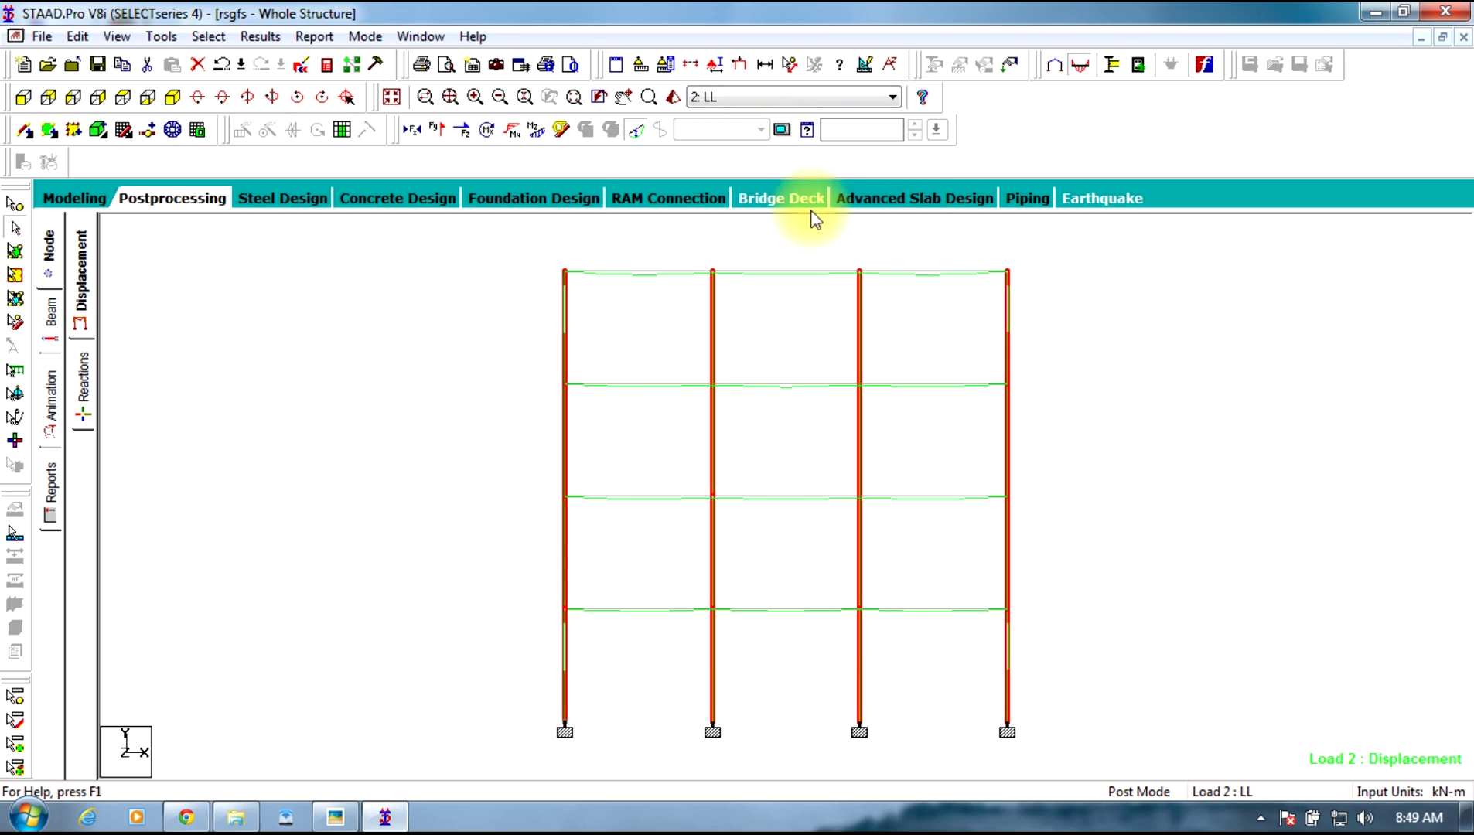
click(1176, 409)
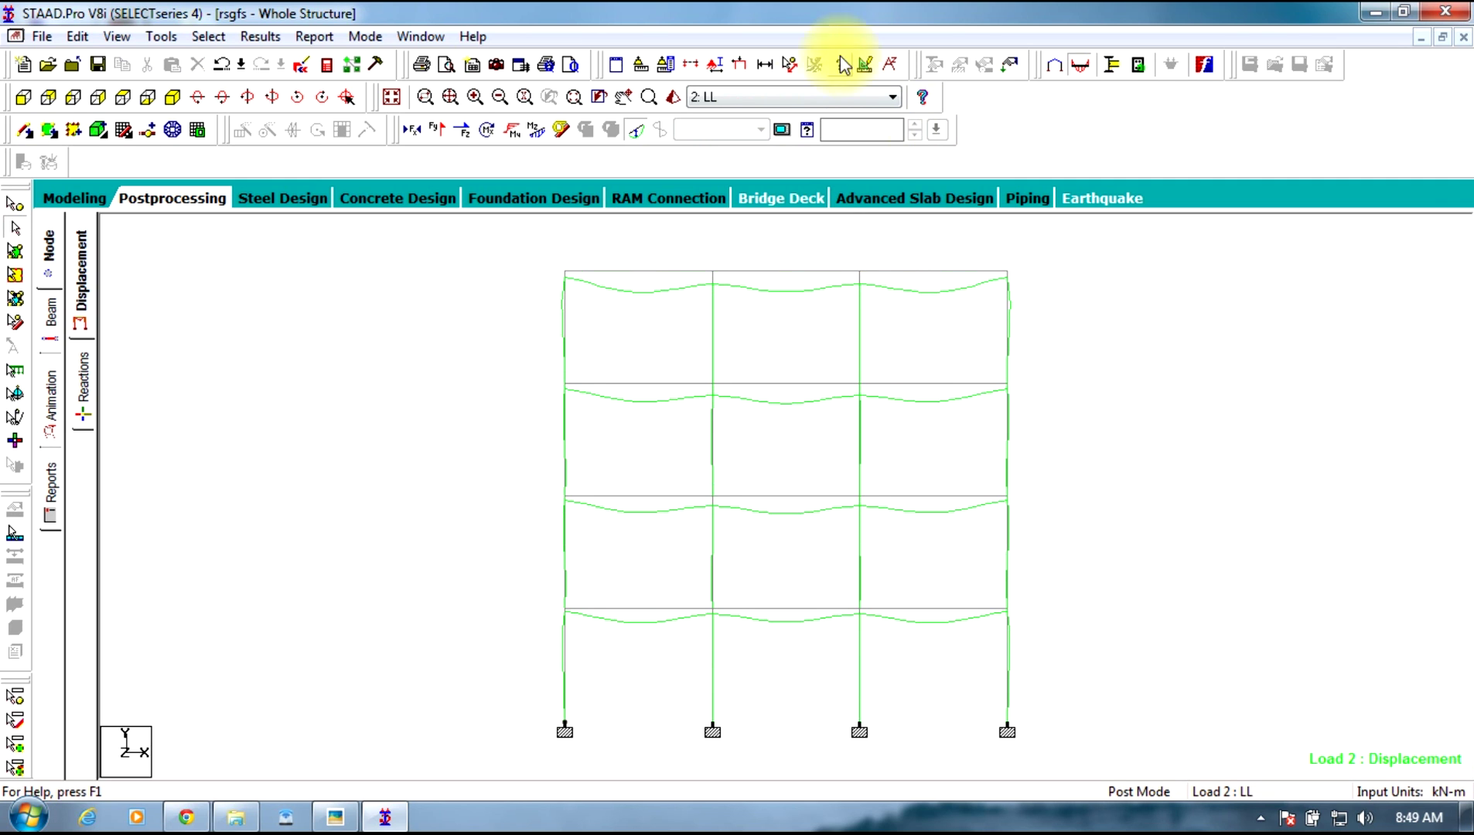
click(818, 97)
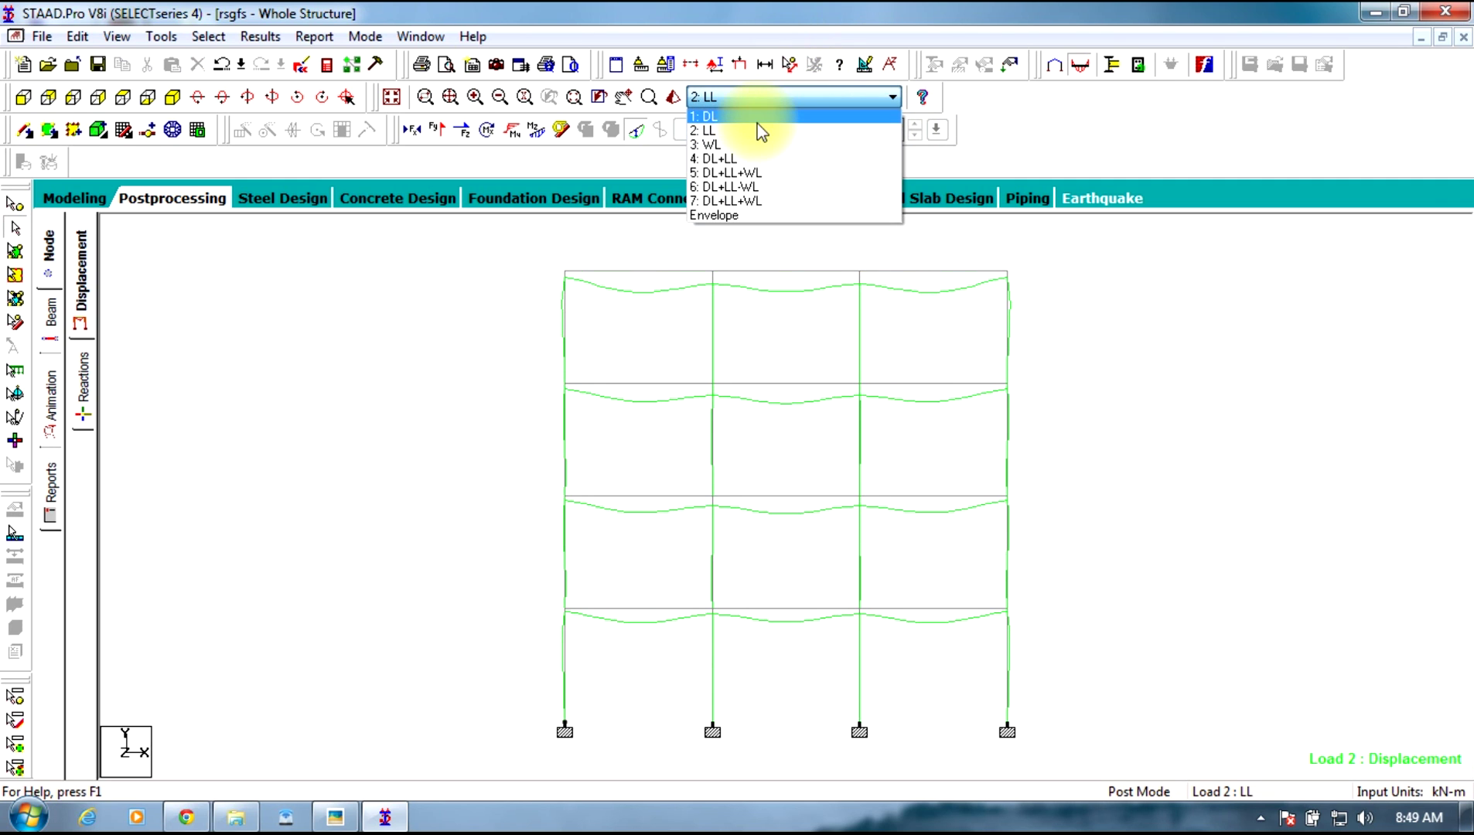
click(750, 116)
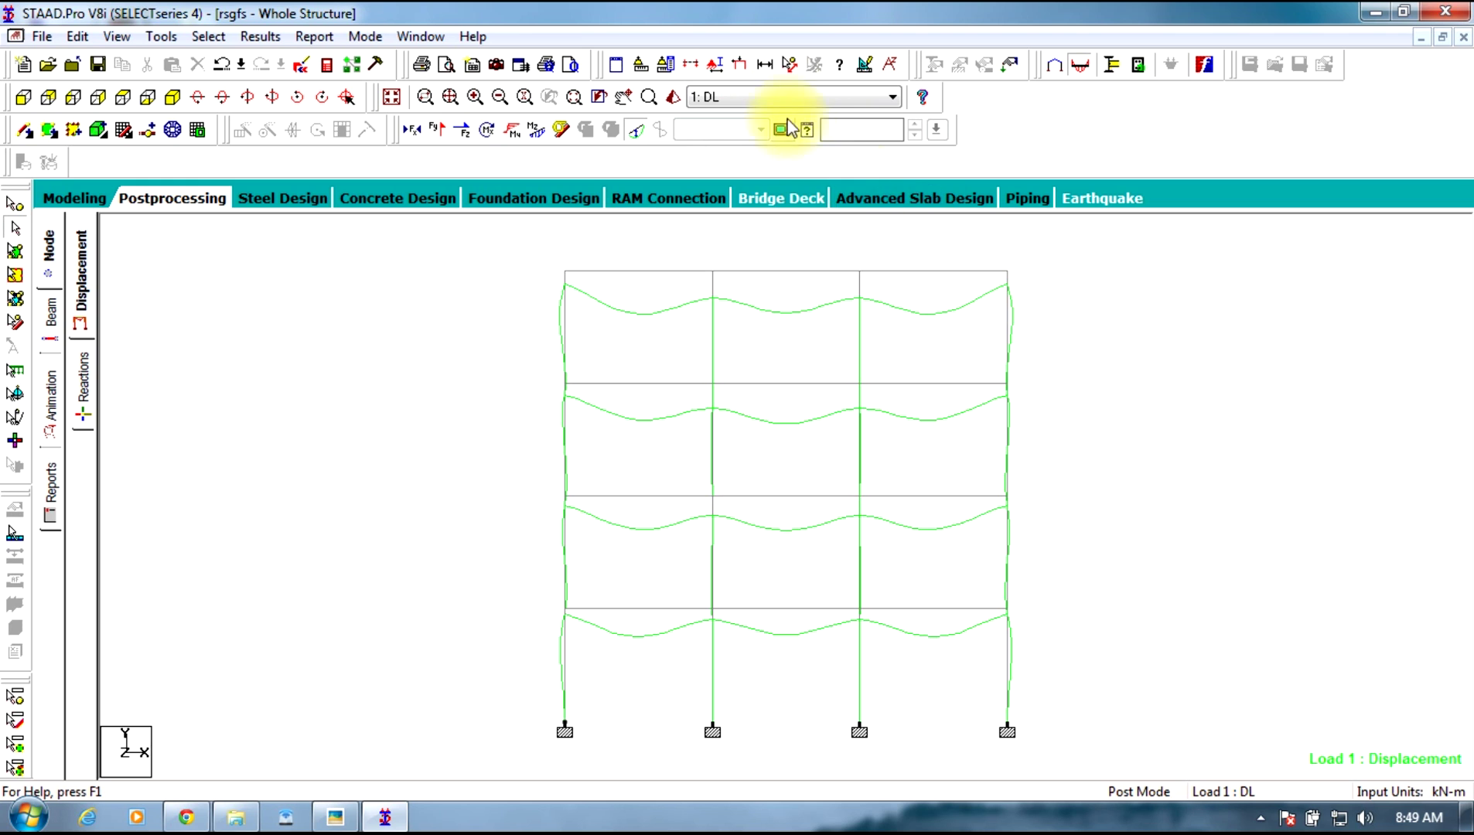
Display the deflected shape for combinations 4: DL+LL, 5: DL+LL+WL and 6: DL+LL-WL in turn
click(796, 97)
click(731, 159)
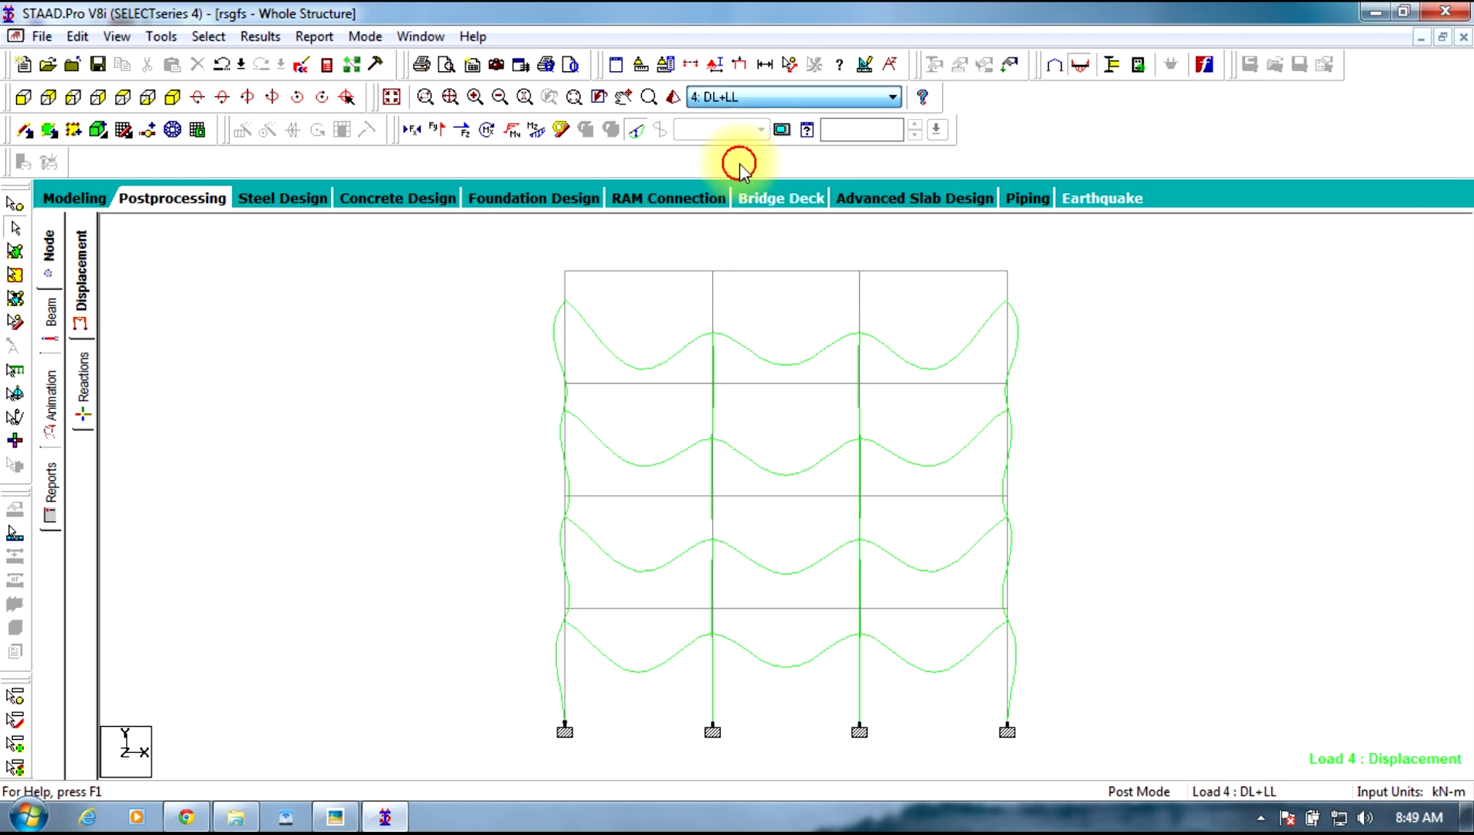
click(750, 97)
click(758, 172)
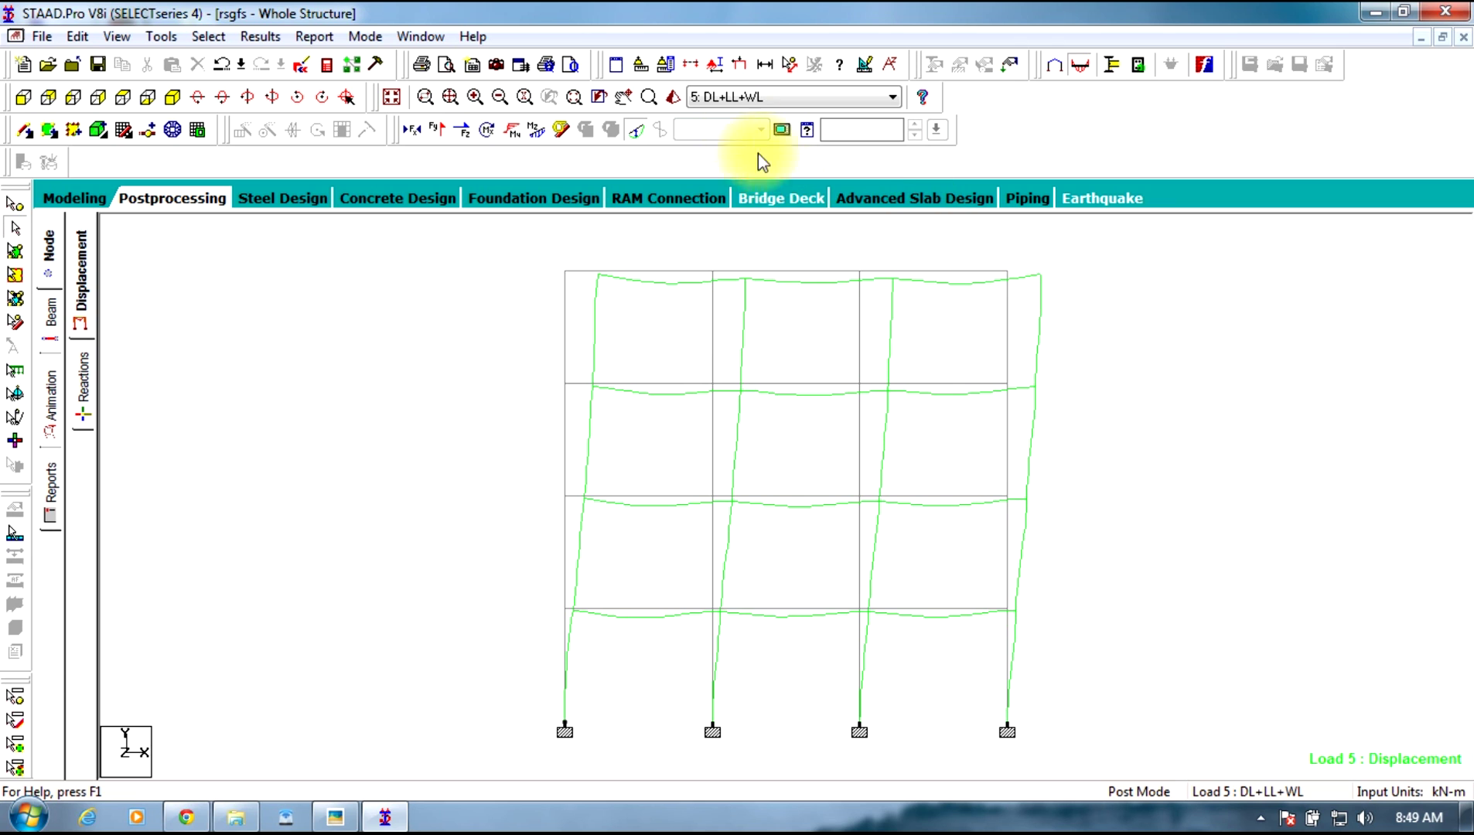
click(727, 98)
click(734, 186)
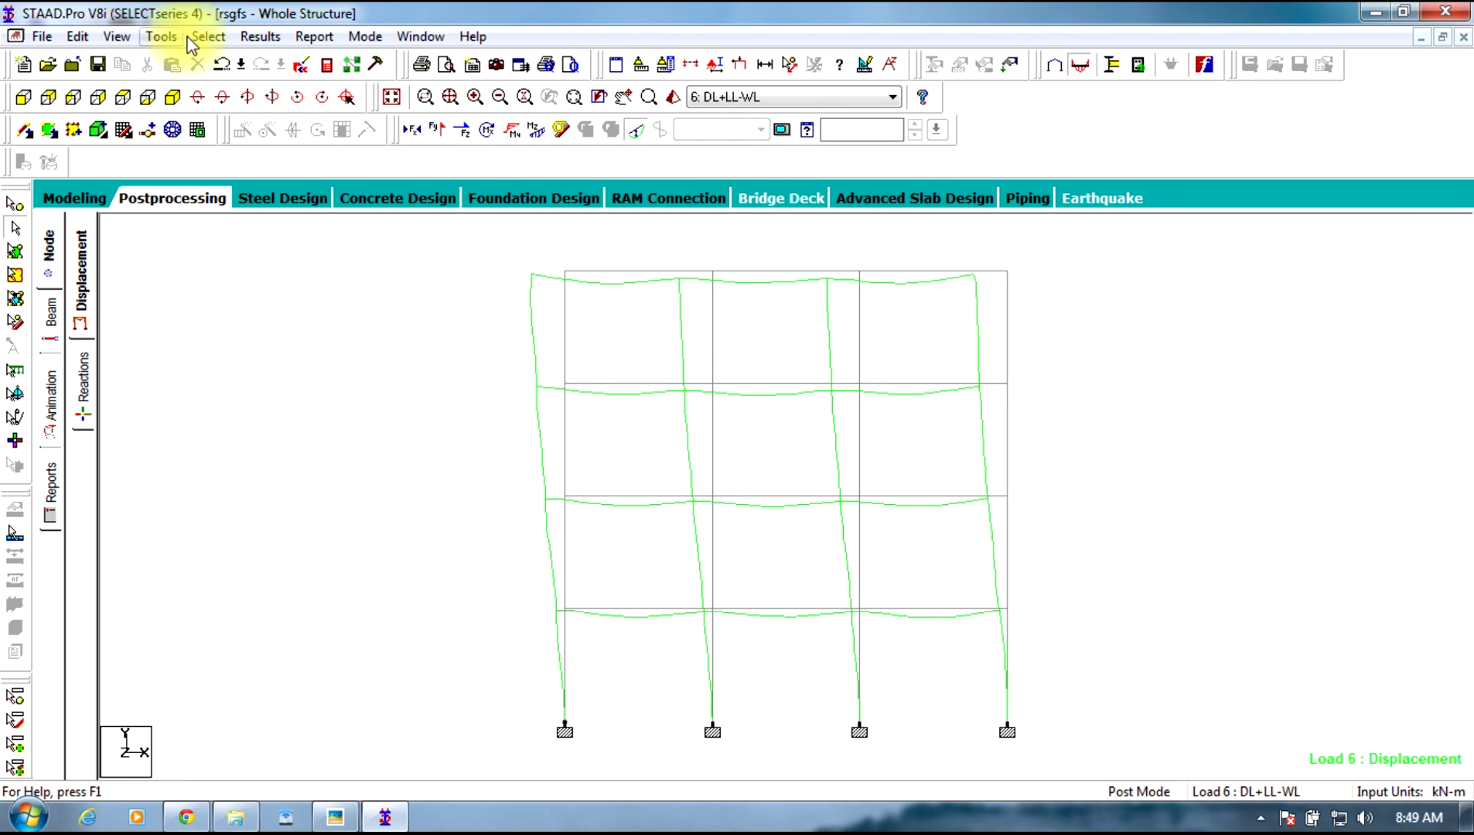
Annotate all members with their maximum resultant displacement for combination 6: DL+LL-WL
click(249, 39)
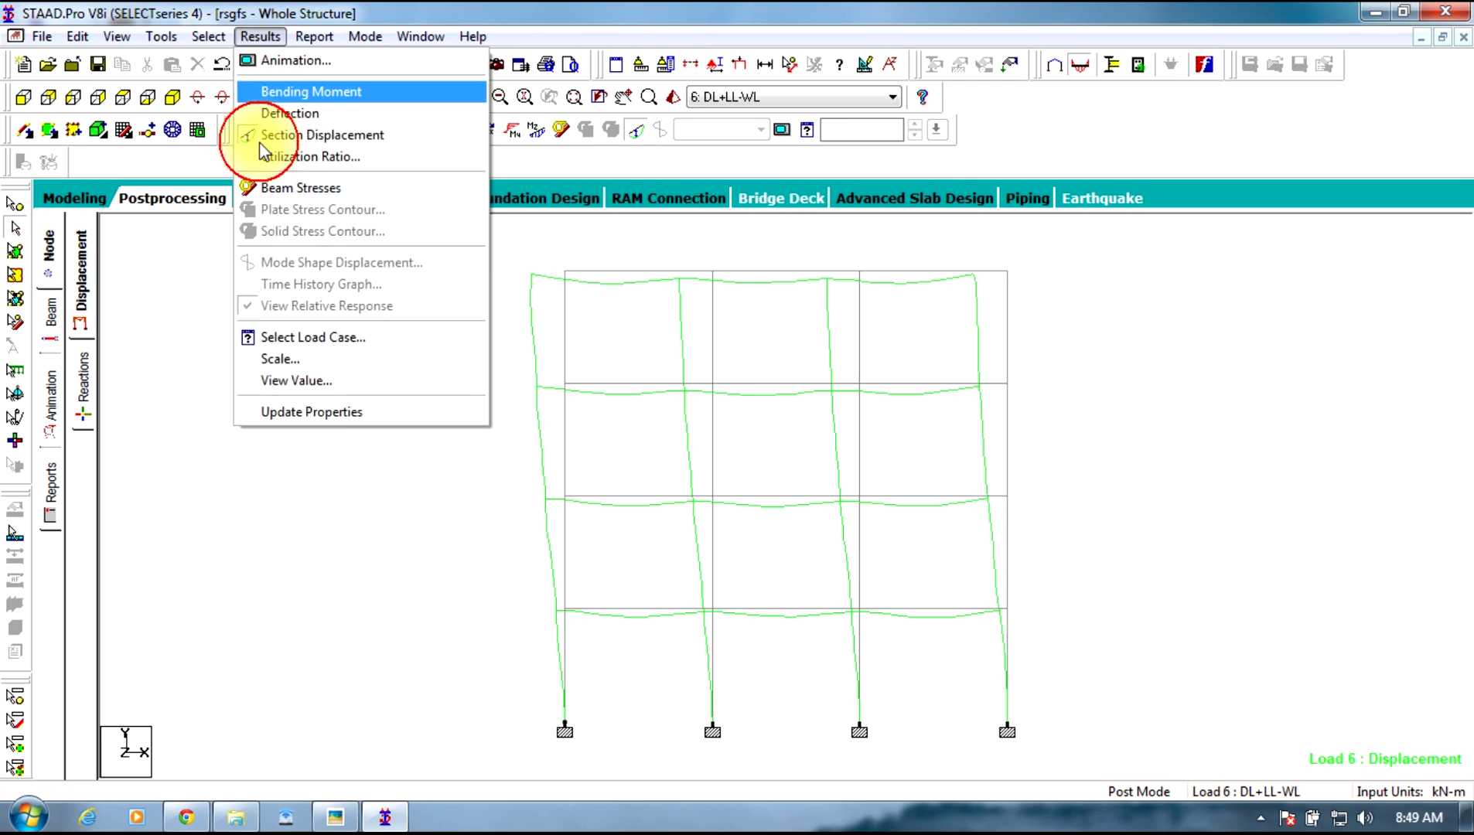
click(280, 379)
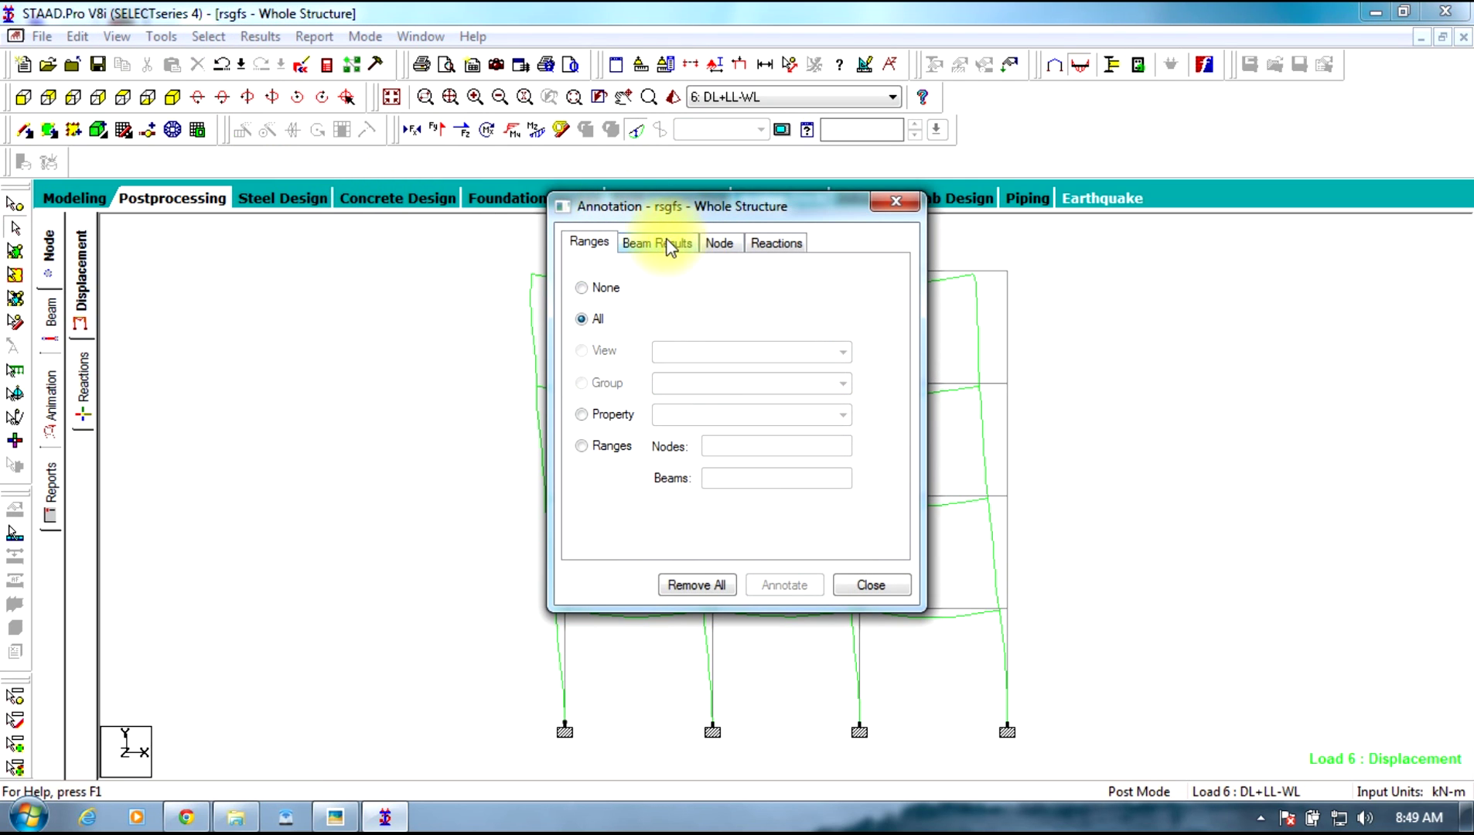
click(669, 246)
click(600, 466)
click(769, 585)
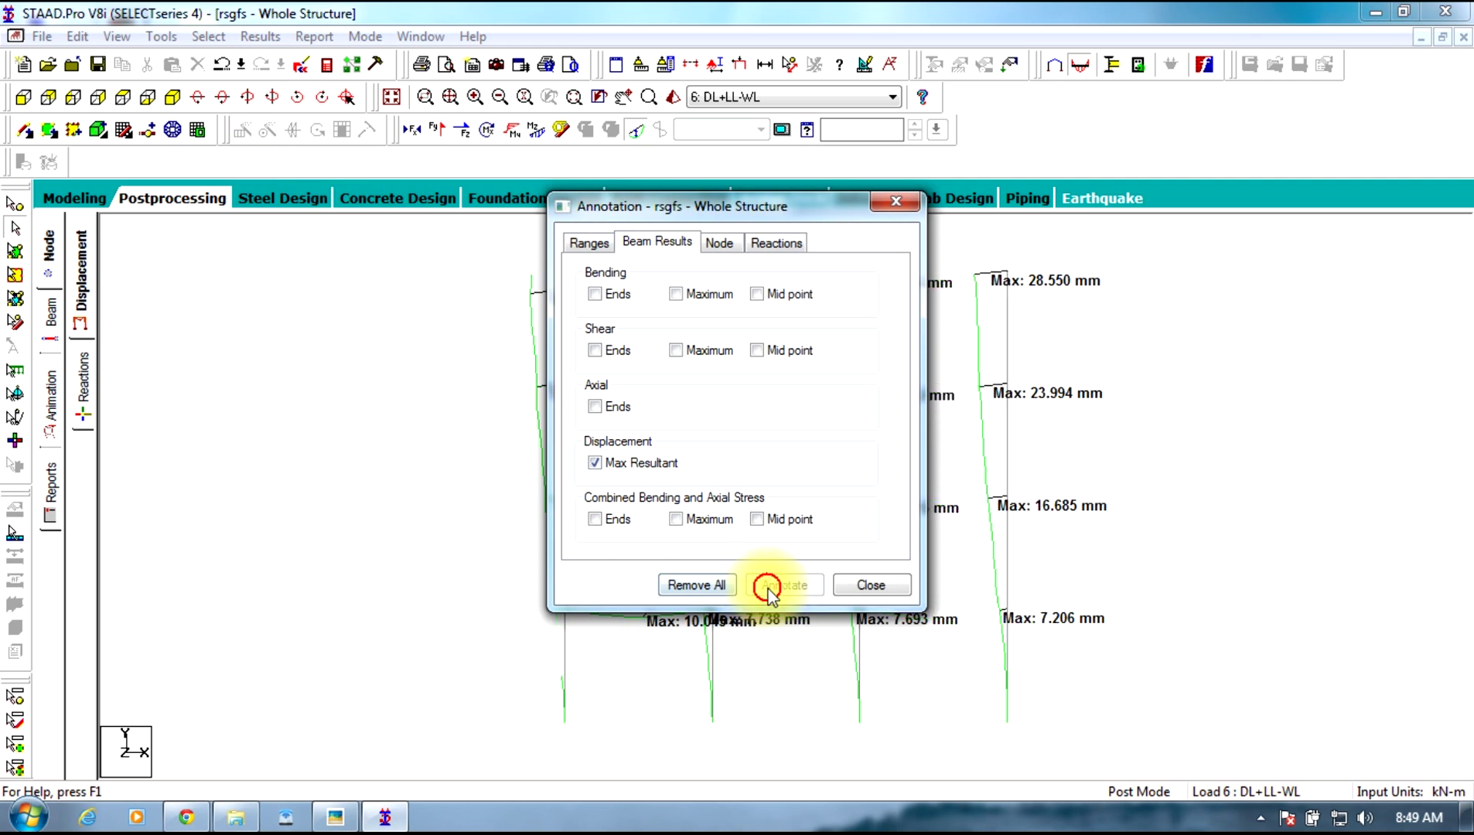
click(847, 586)
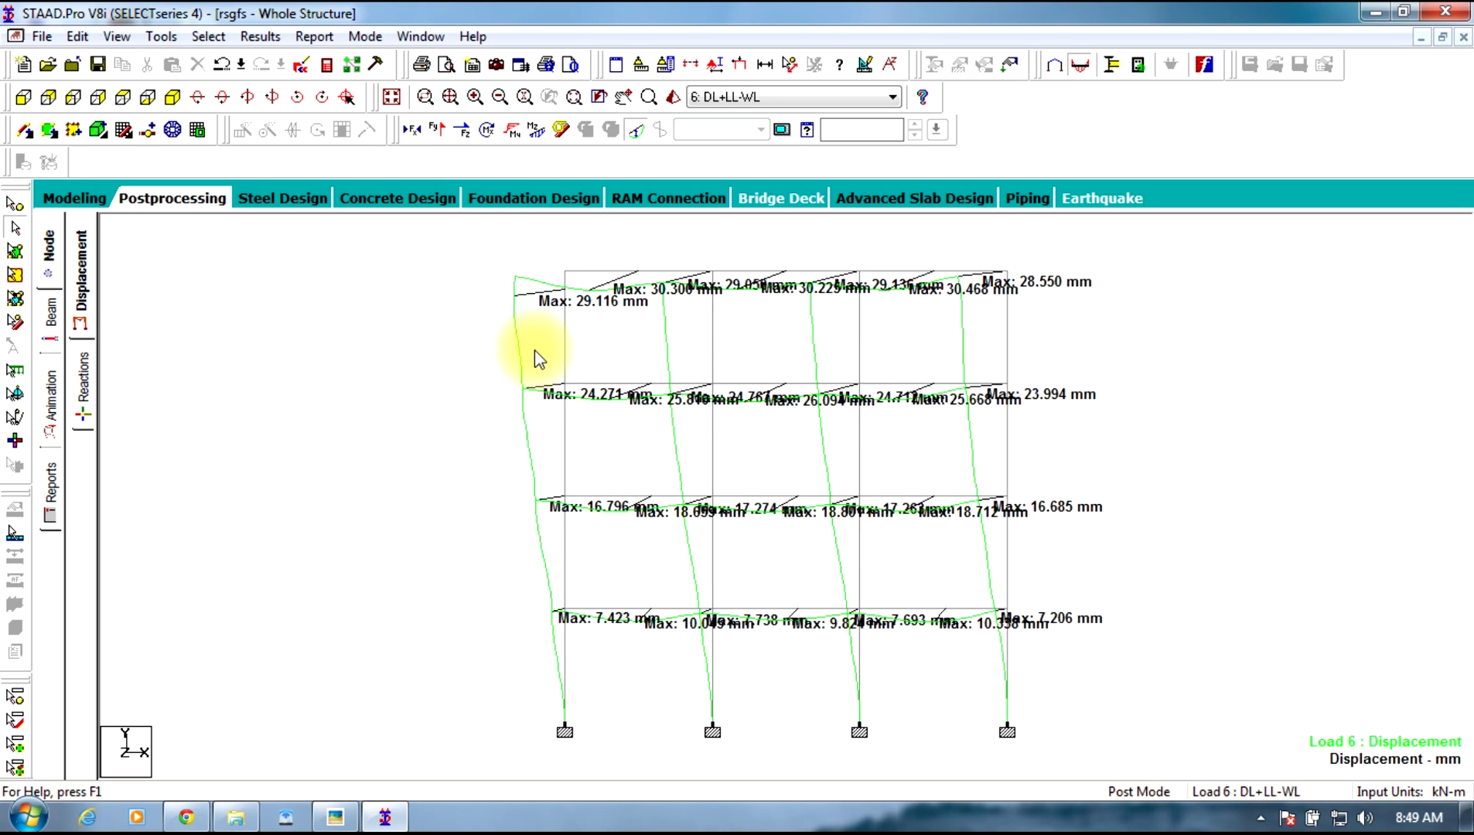
click(259, 36)
click(289, 382)
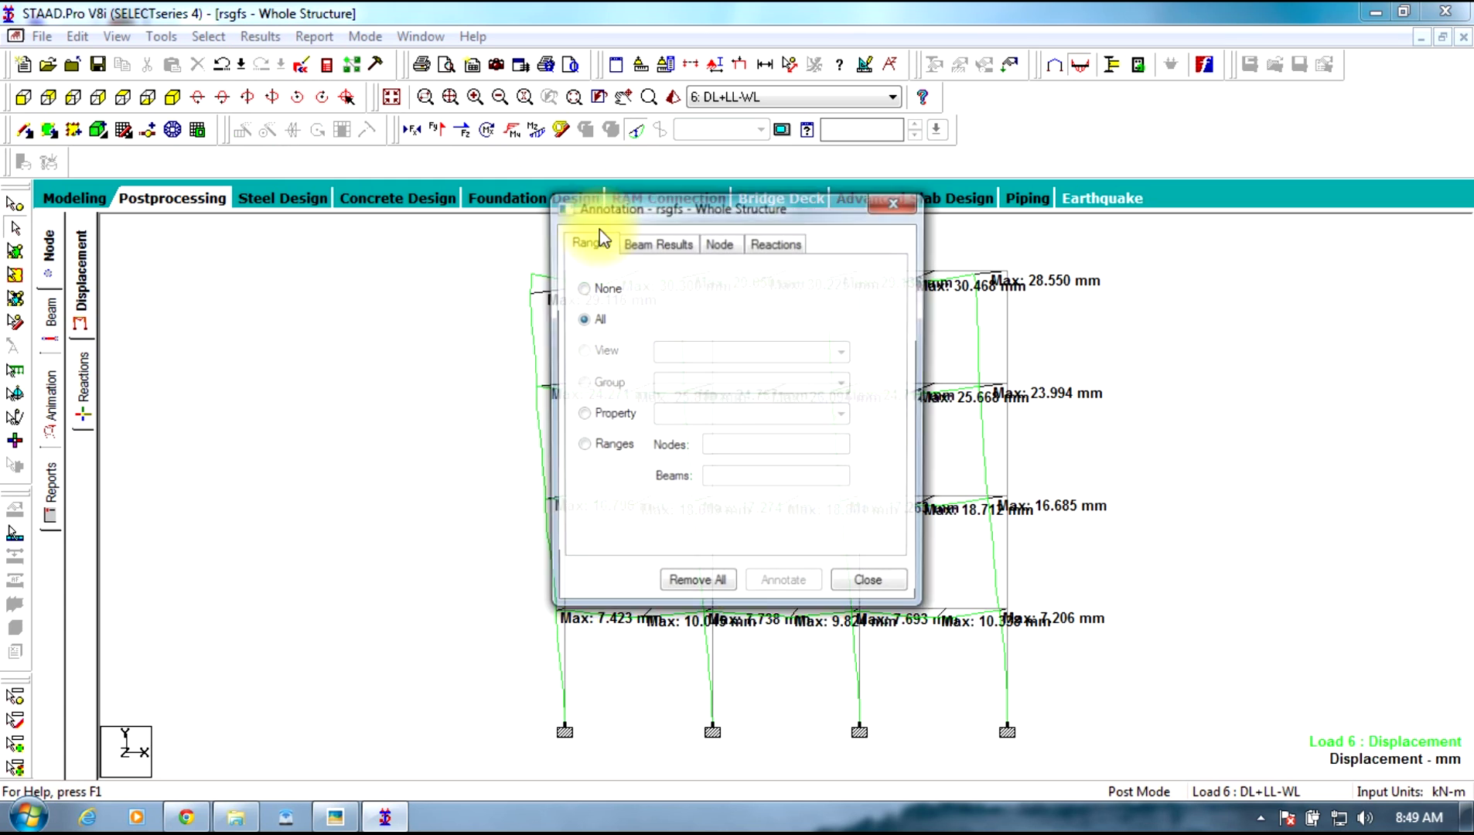
click(896, 201)
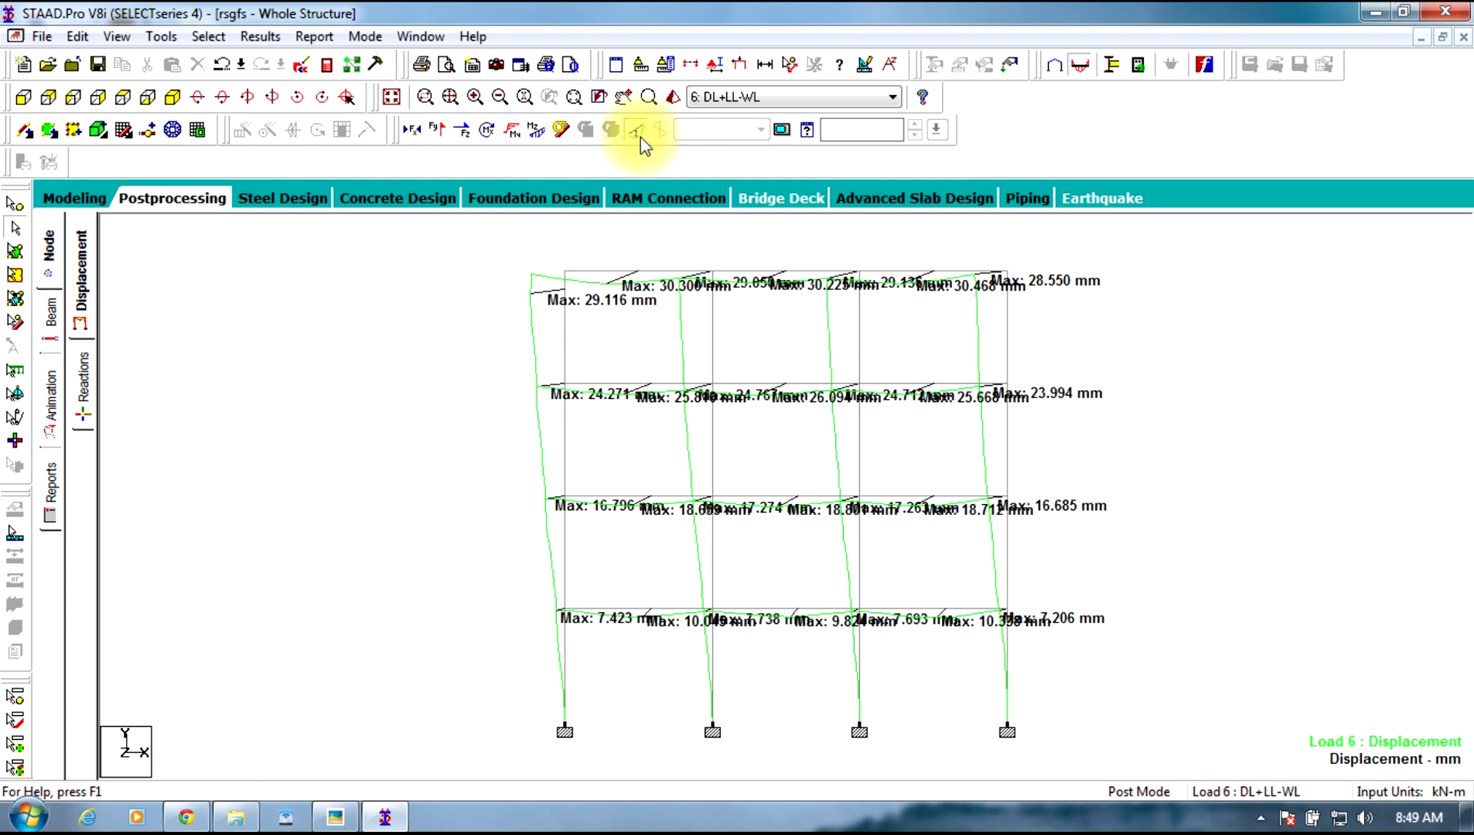
Replace the deflected shape with the Bending Z diagram for load 6 and briefly overlay the torsion diagram
click(573, 120)
click(512, 130)
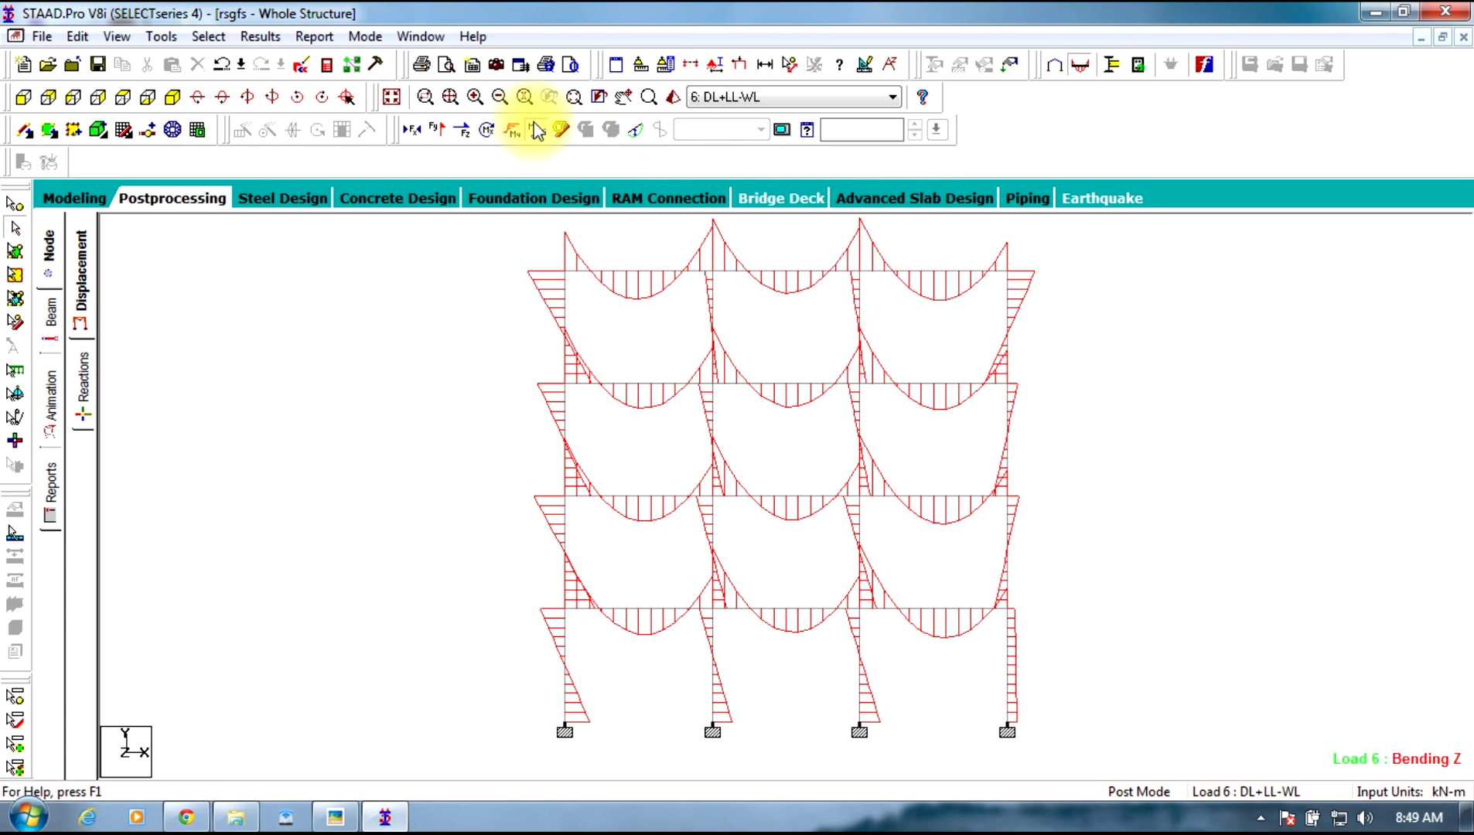
click(482, 139)
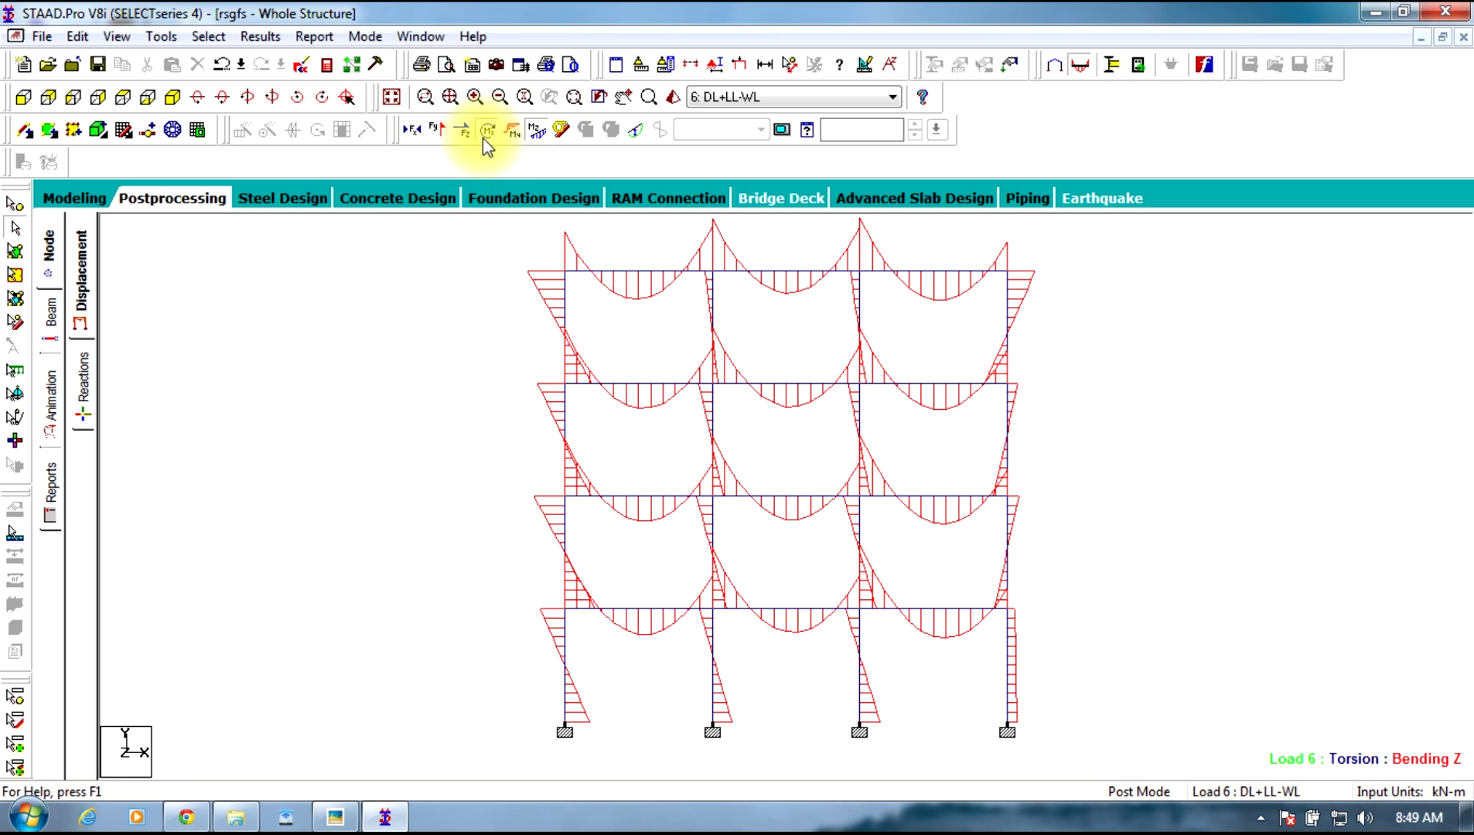
click(482, 139)
Overlay the Shear Y and Shear Z diagrams on the bending diagram, then clear all of them
click(449, 127)
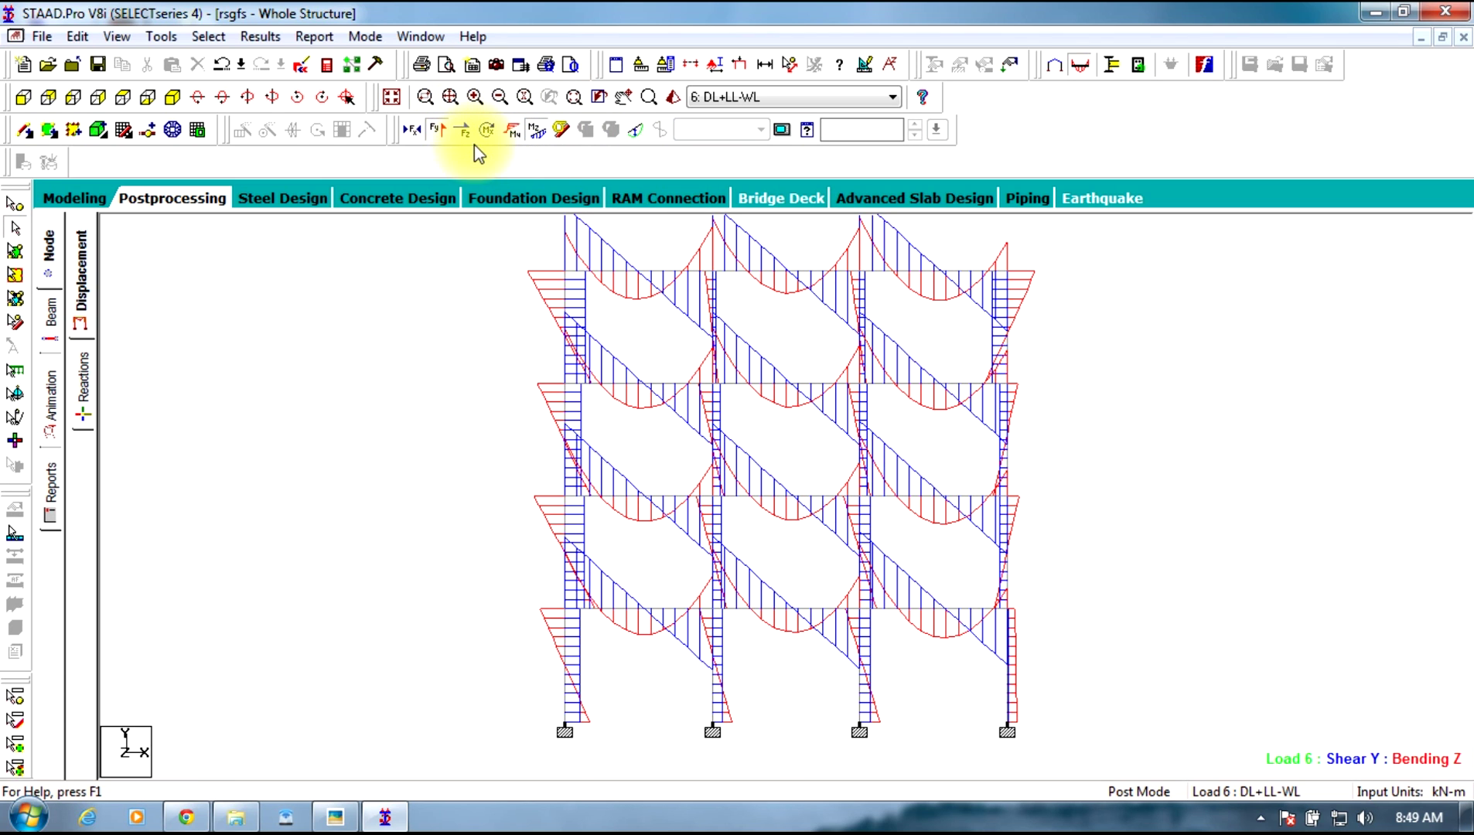
click(464, 133)
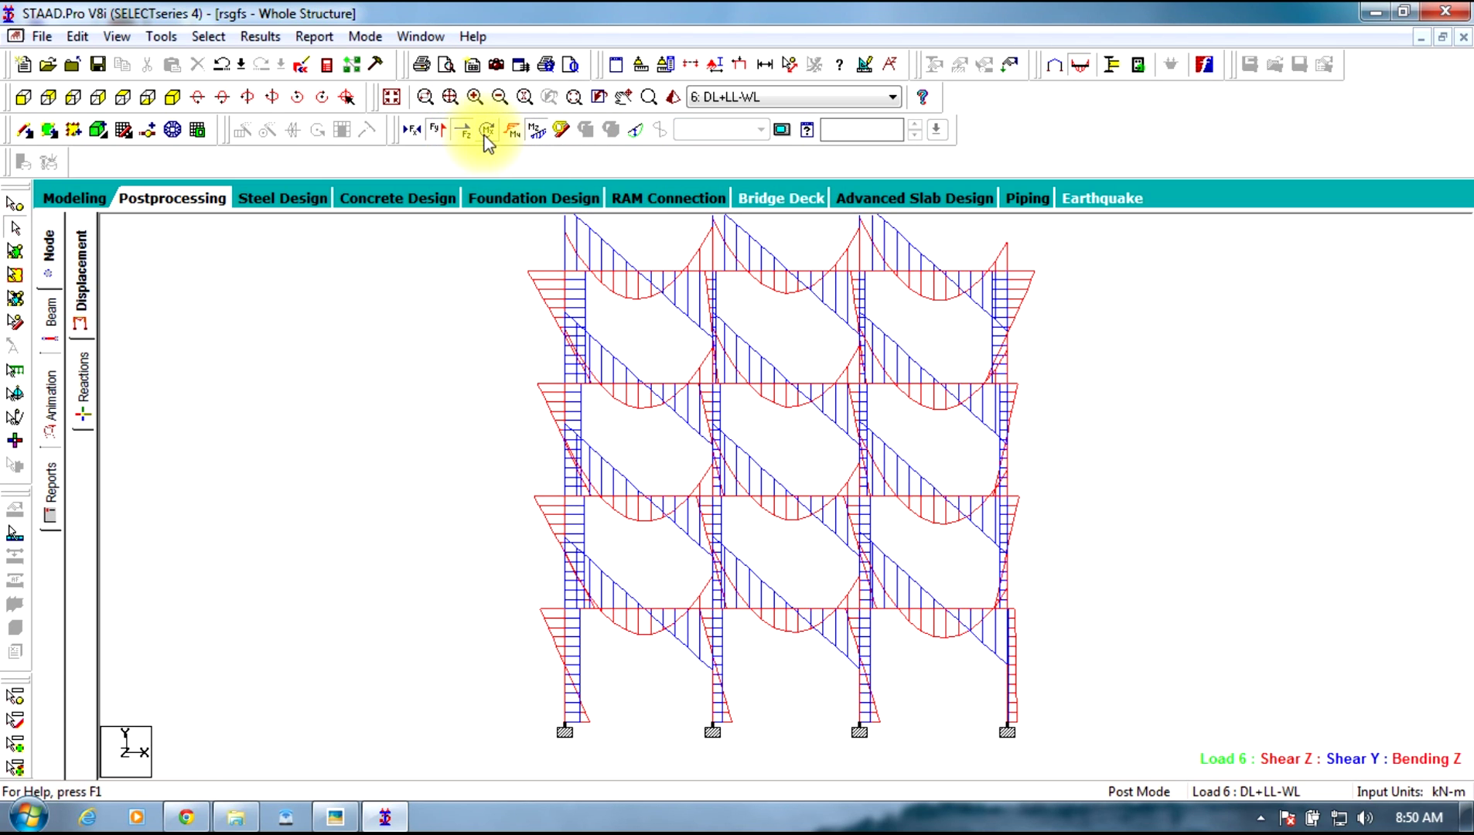
click(466, 135)
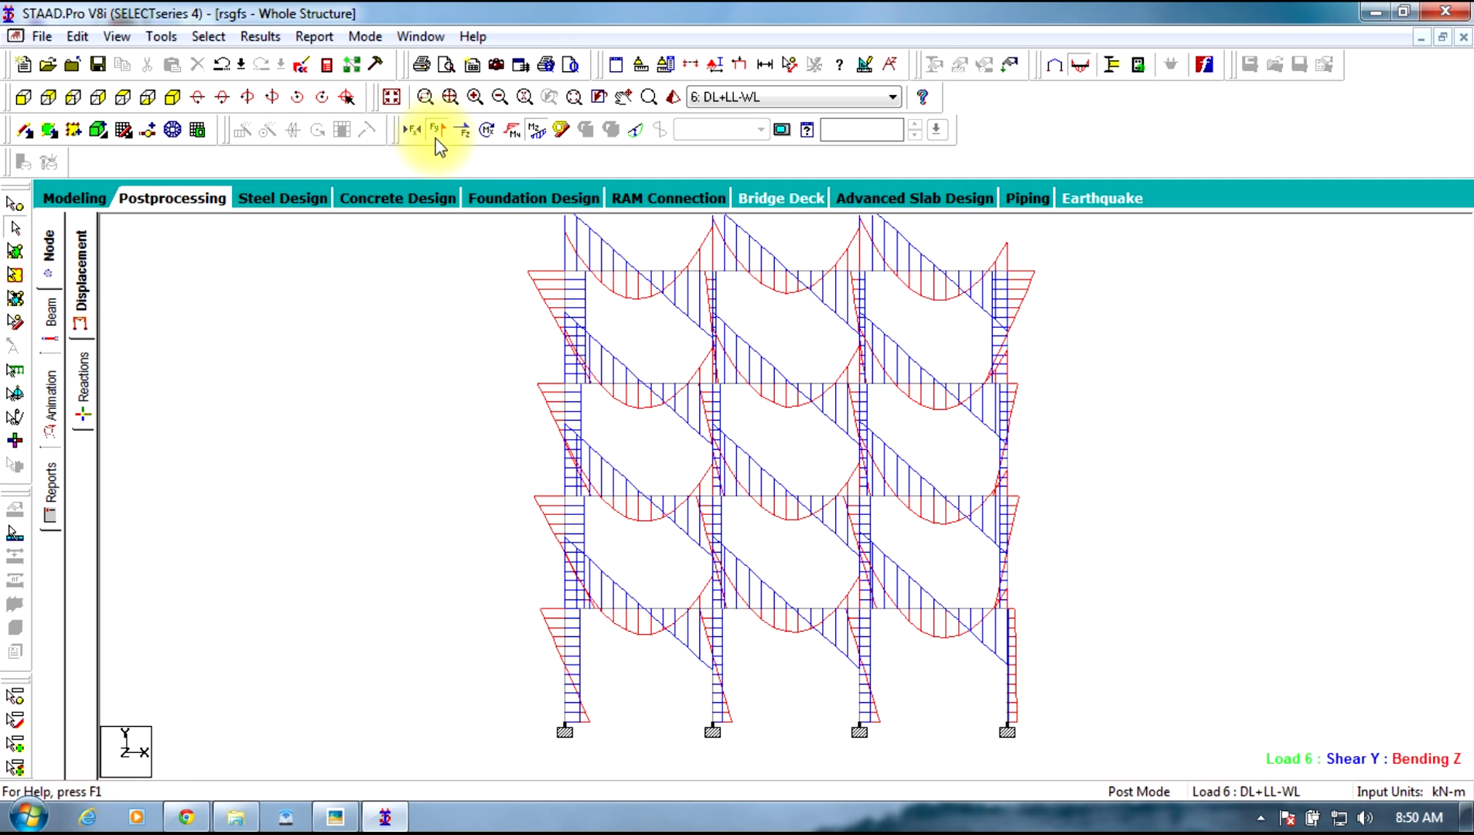
click(434, 133)
click(434, 133)
click(434, 133)
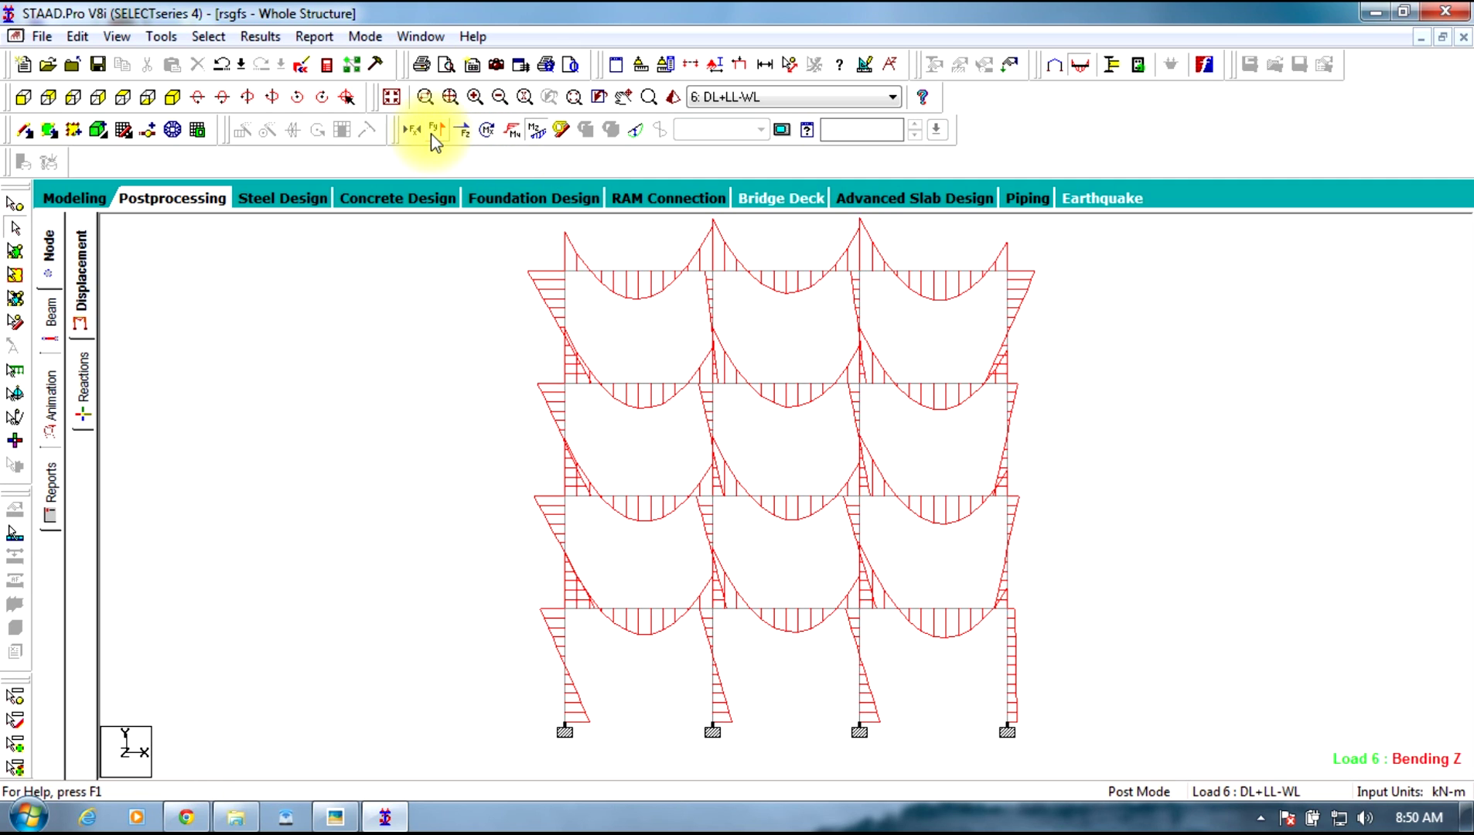
click(537, 130)
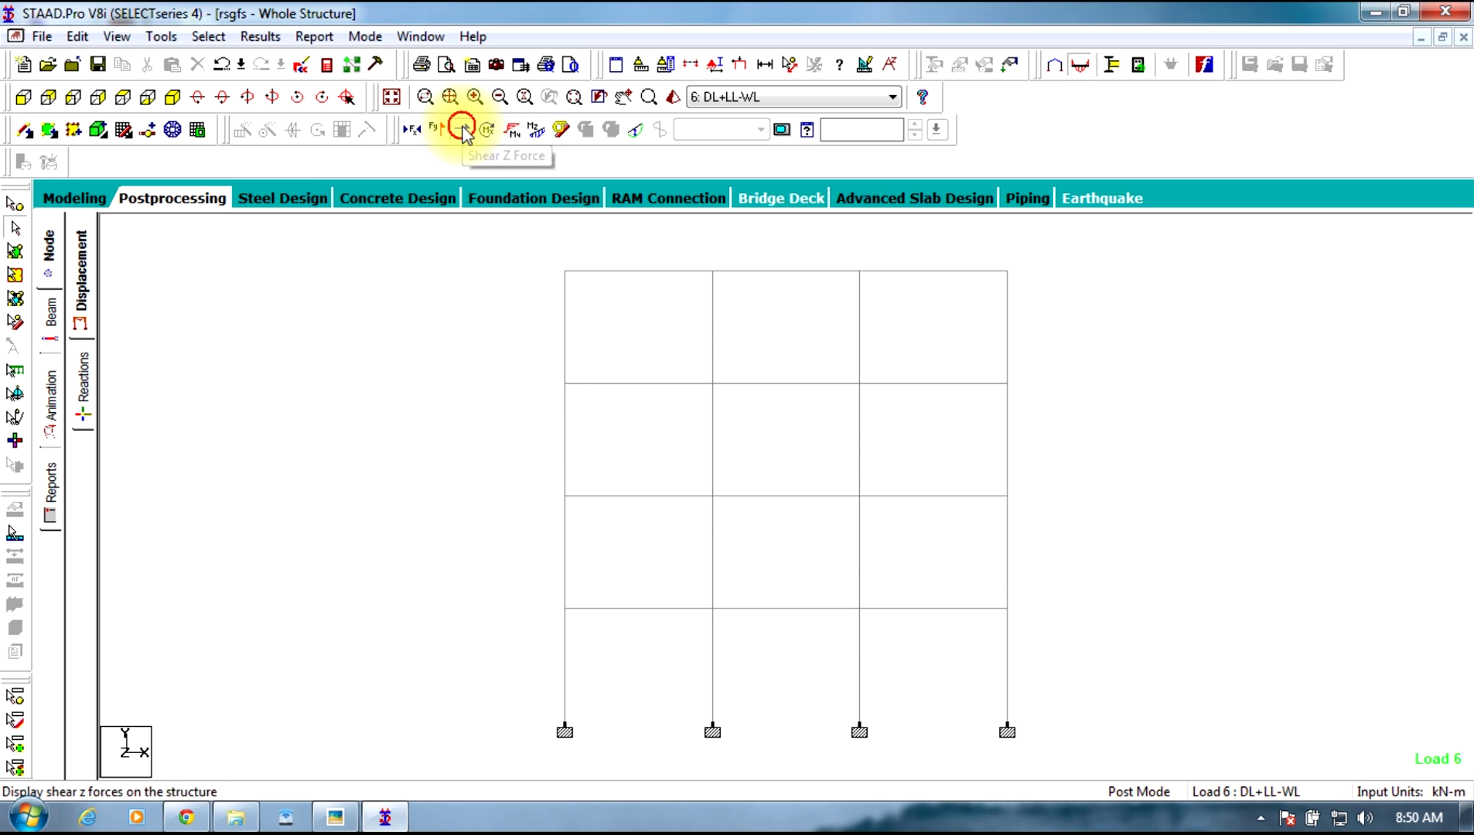
View the Shear Z and Shear Y diagrams on their own for load 6, then clear them
click(464, 132)
click(462, 134)
click(438, 132)
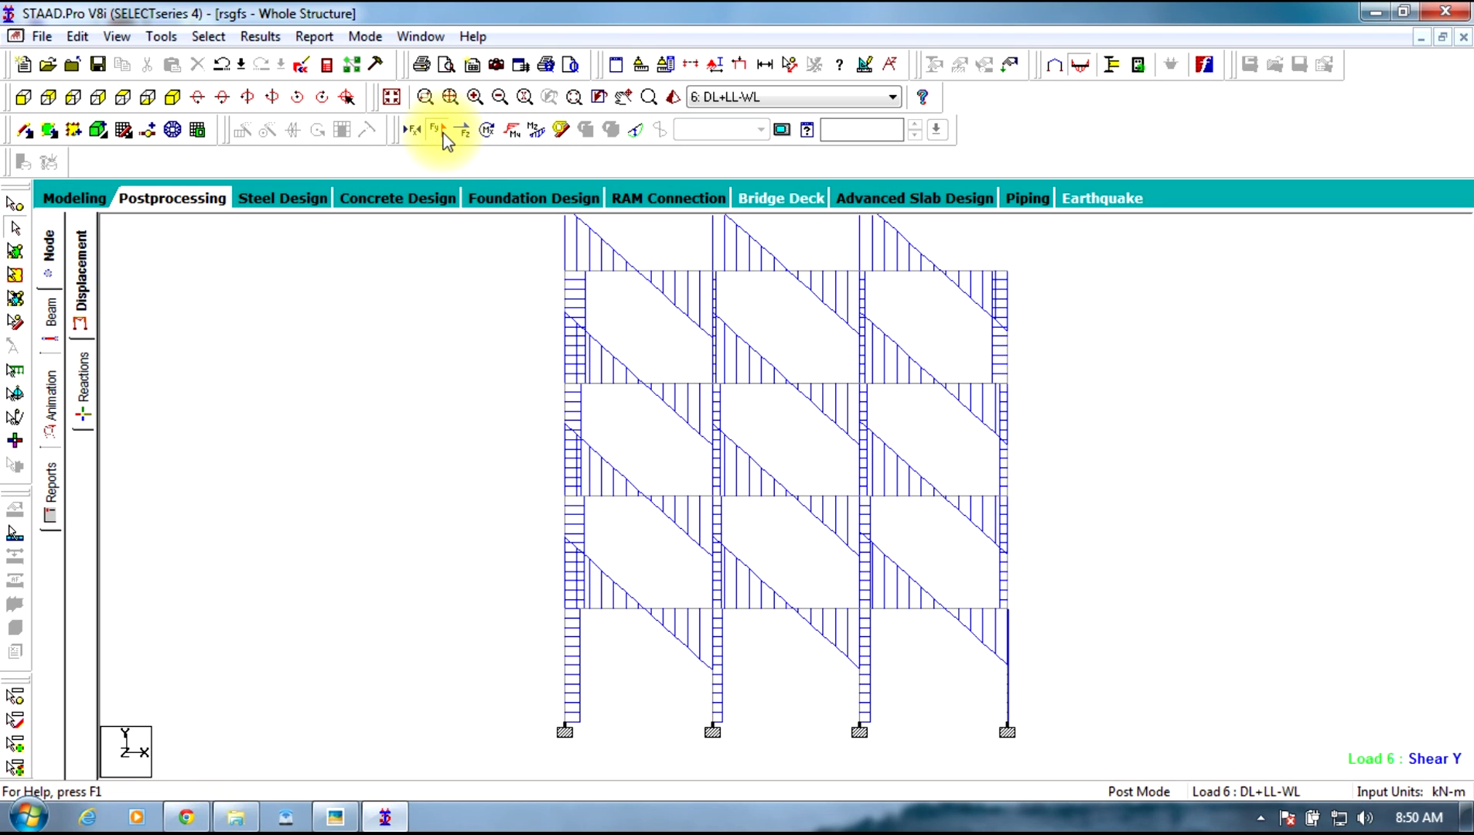
click(438, 131)
Display the axial force diagram for load 6 and examine it, then turn it off
click(419, 130)
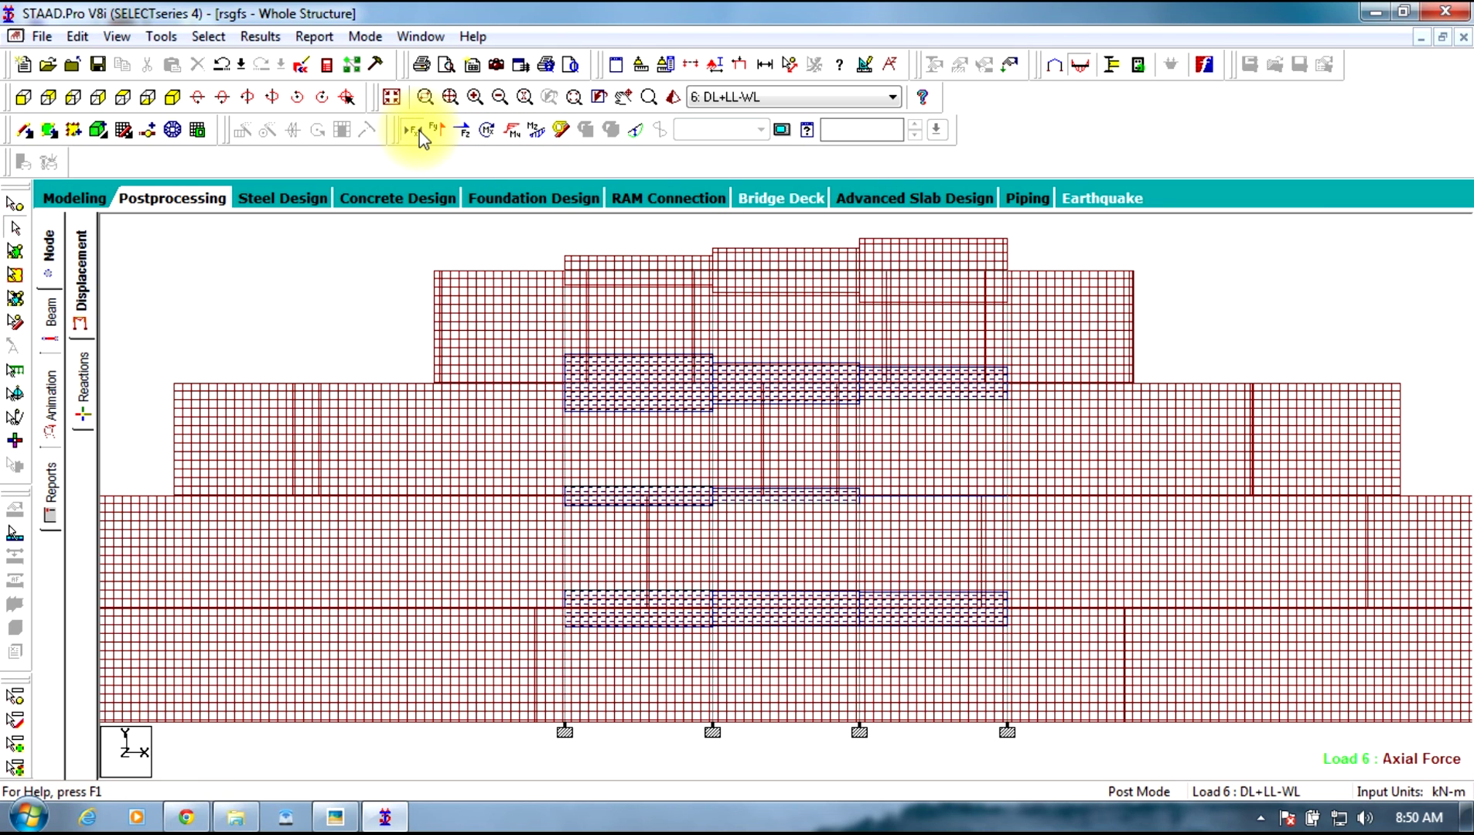
click(418, 130)
click(418, 130)
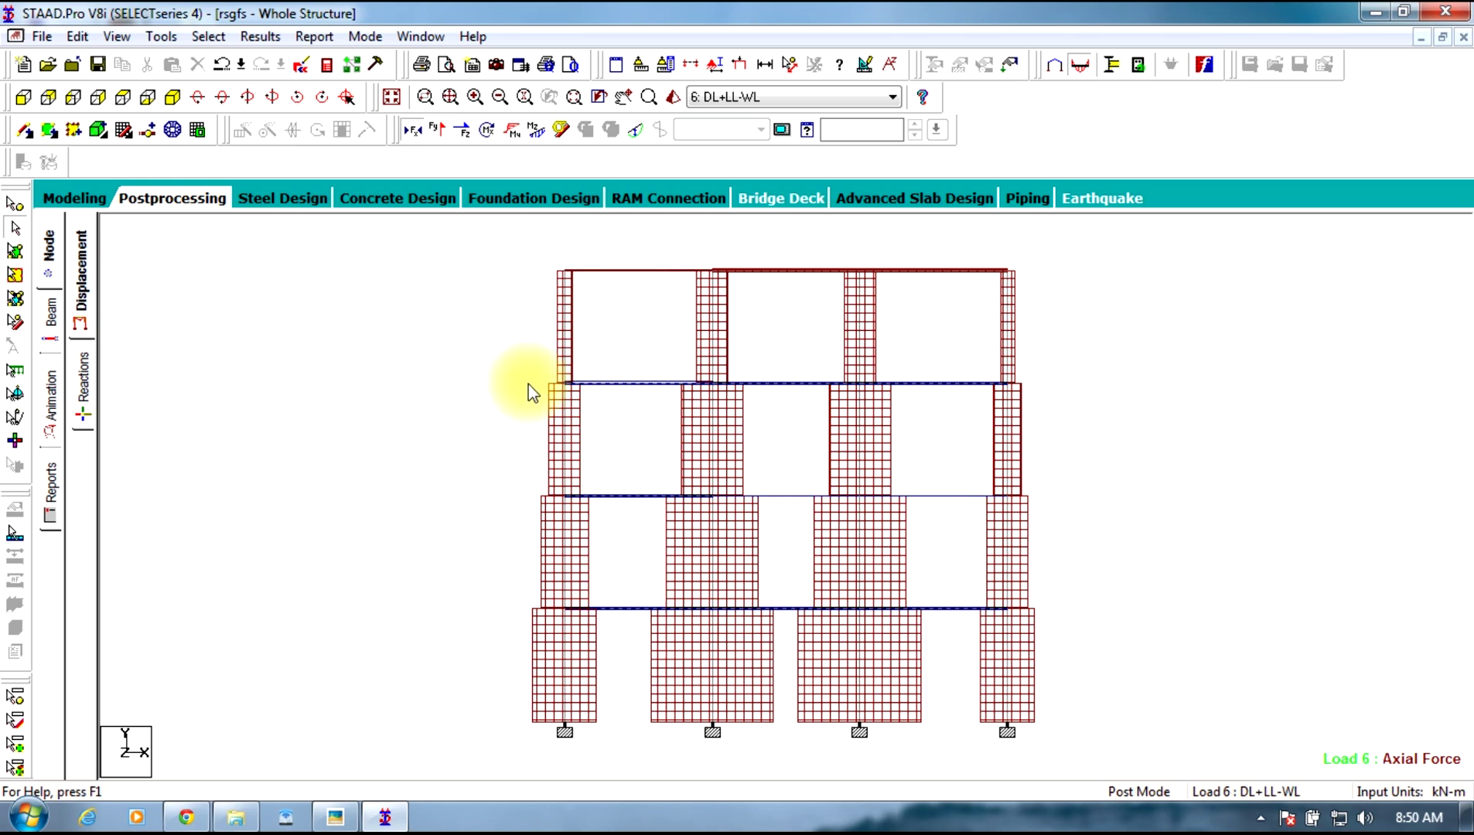
click(415, 133)
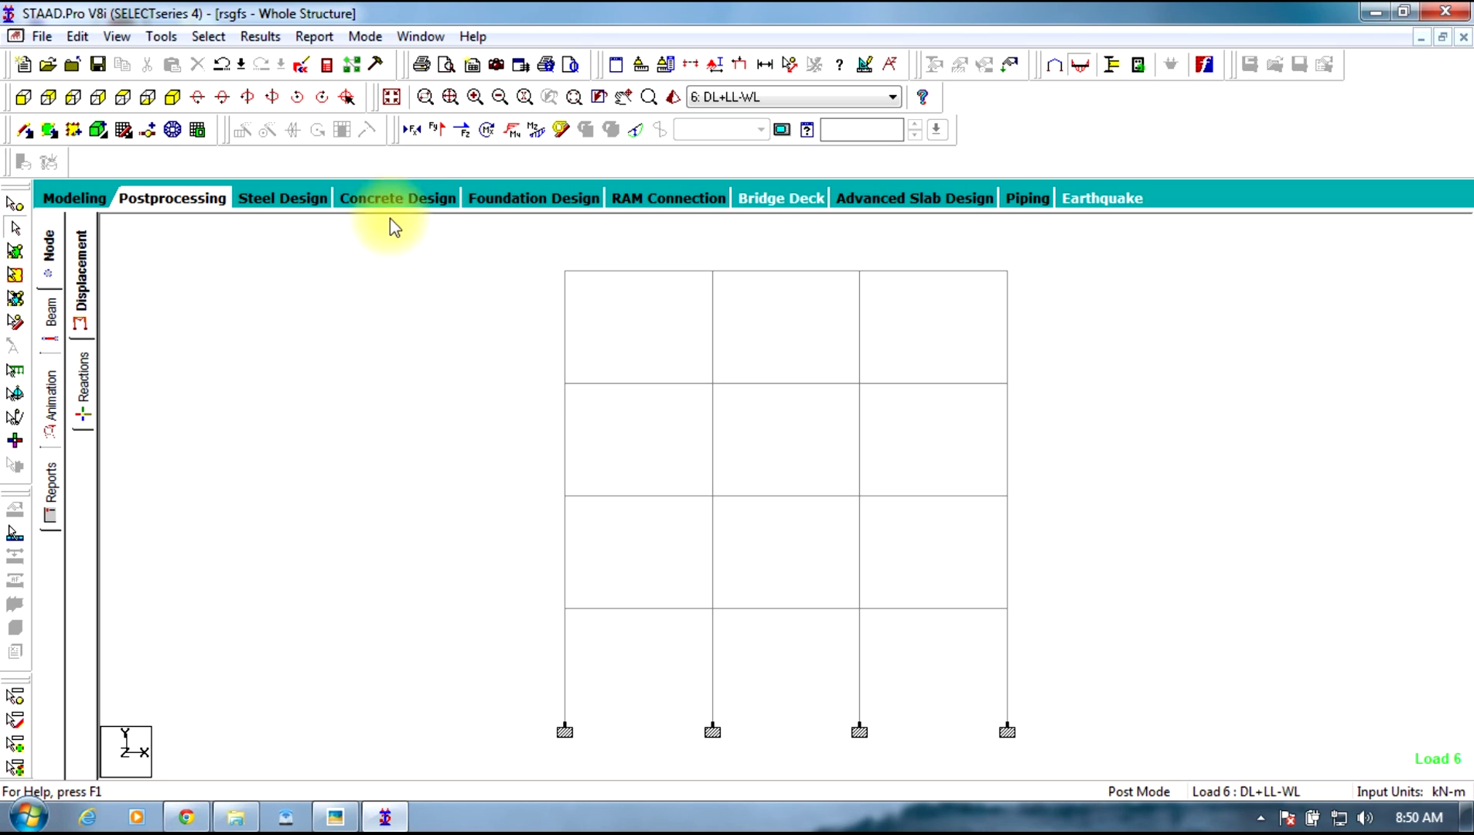
Check the frame for failed members by selecting all failed beams by specification
click(209, 37)
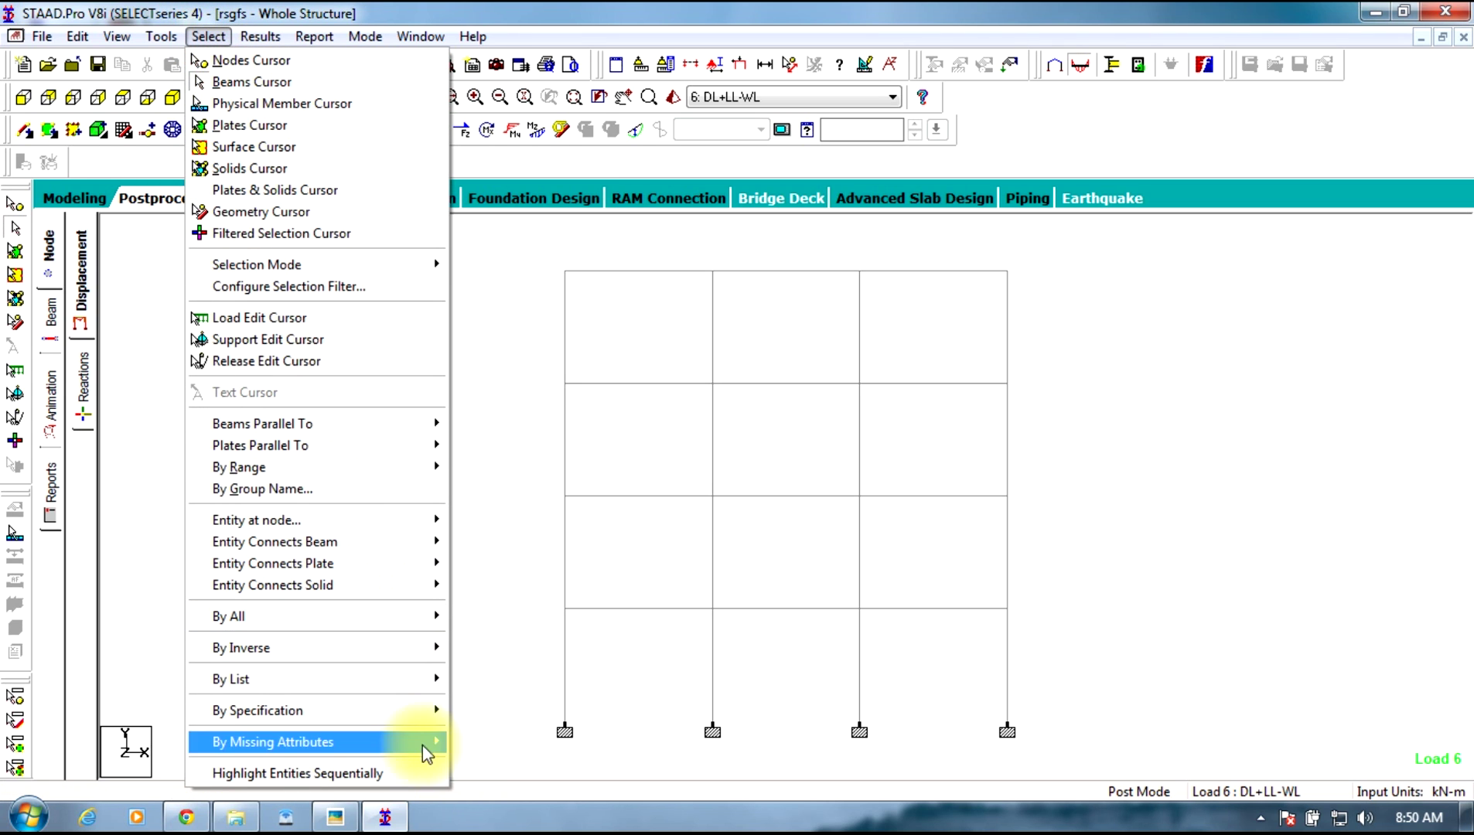
mouse_move(416, 712)
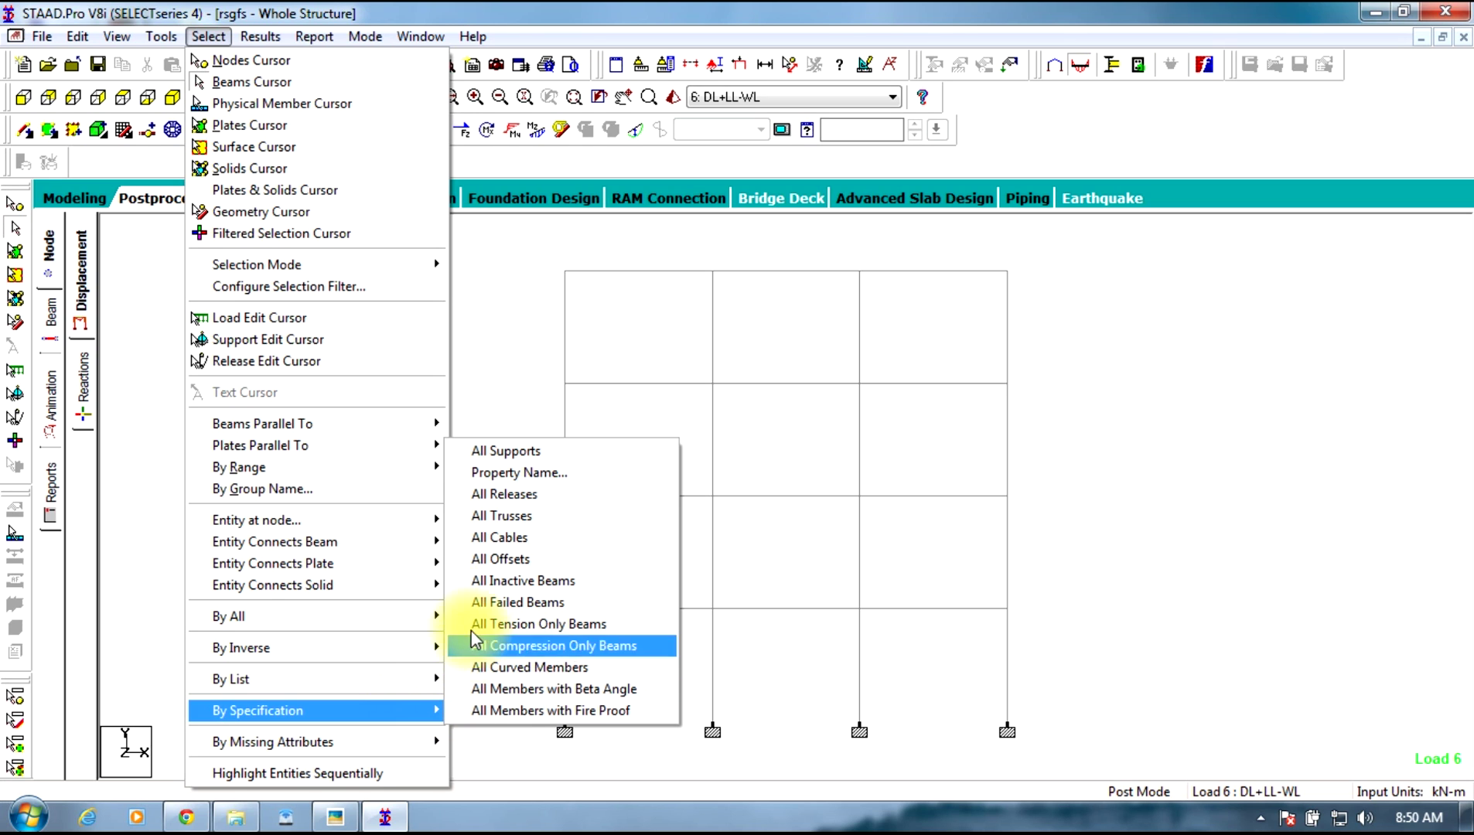
click(464, 595)
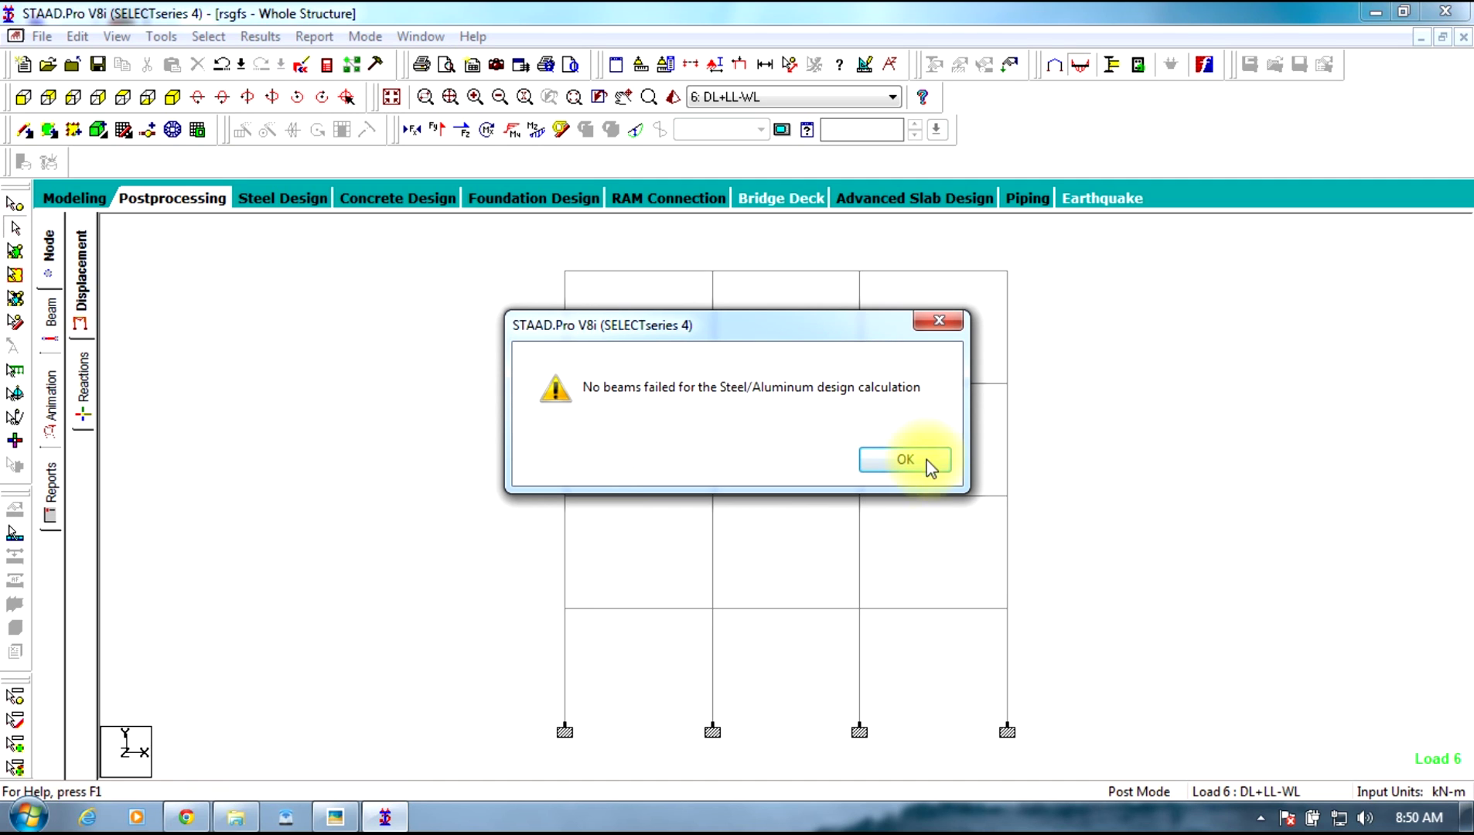
Return to modeling mode and examine the IS-456 concrete design of the rightmost ground-storey column
click(906, 461)
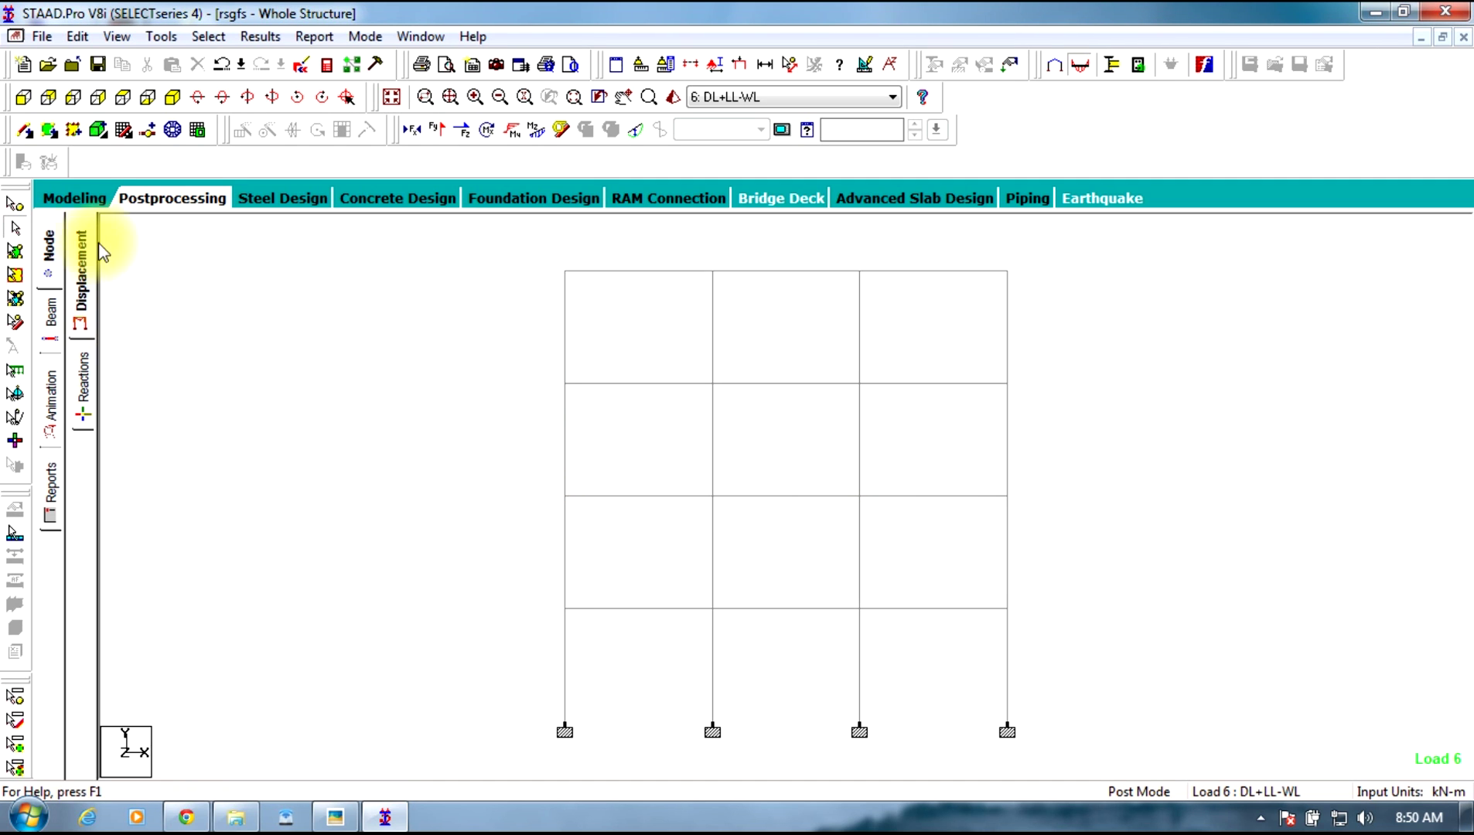
click(80, 199)
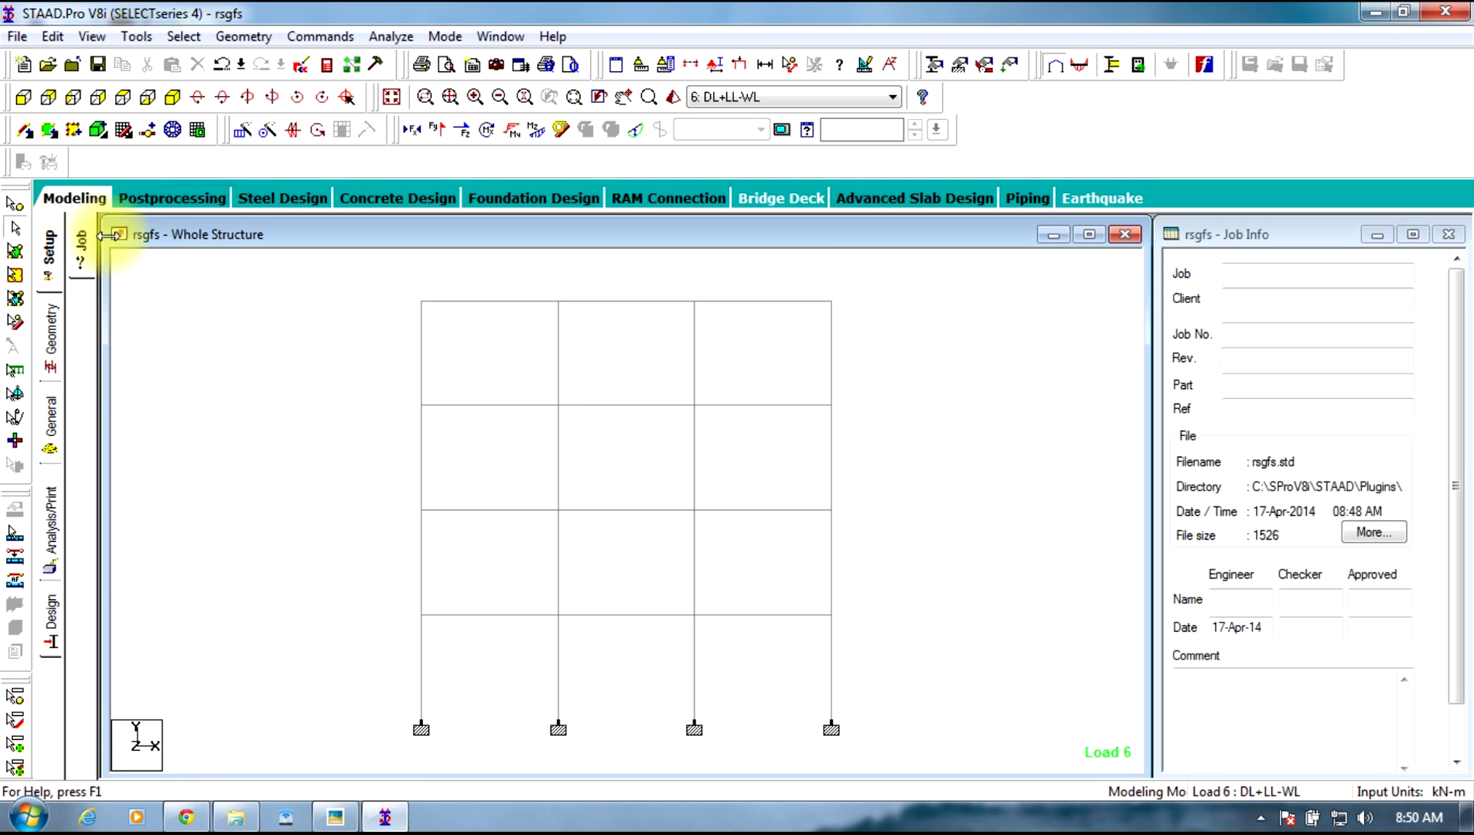
double_click(832, 677)
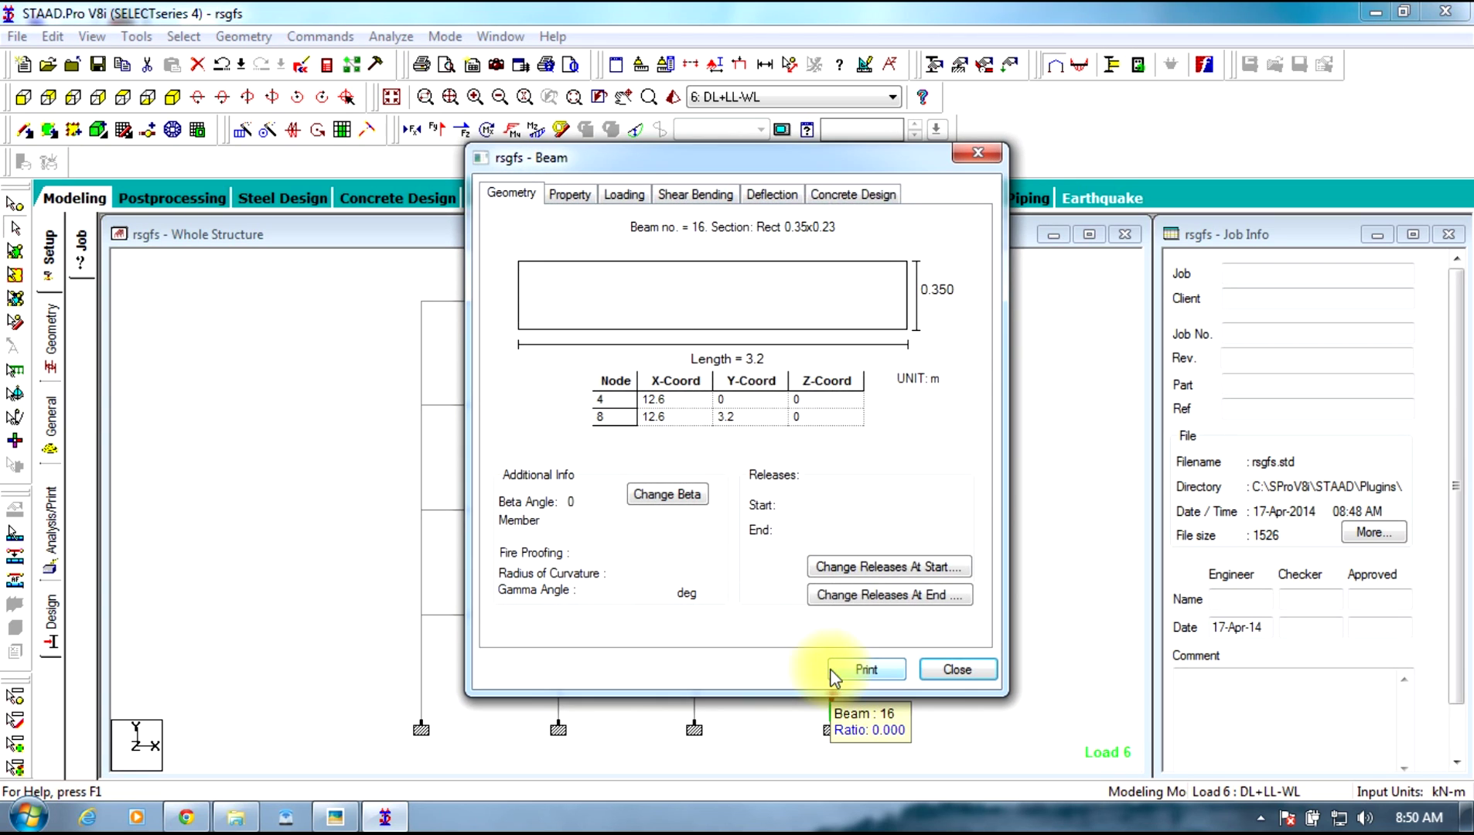
click(829, 195)
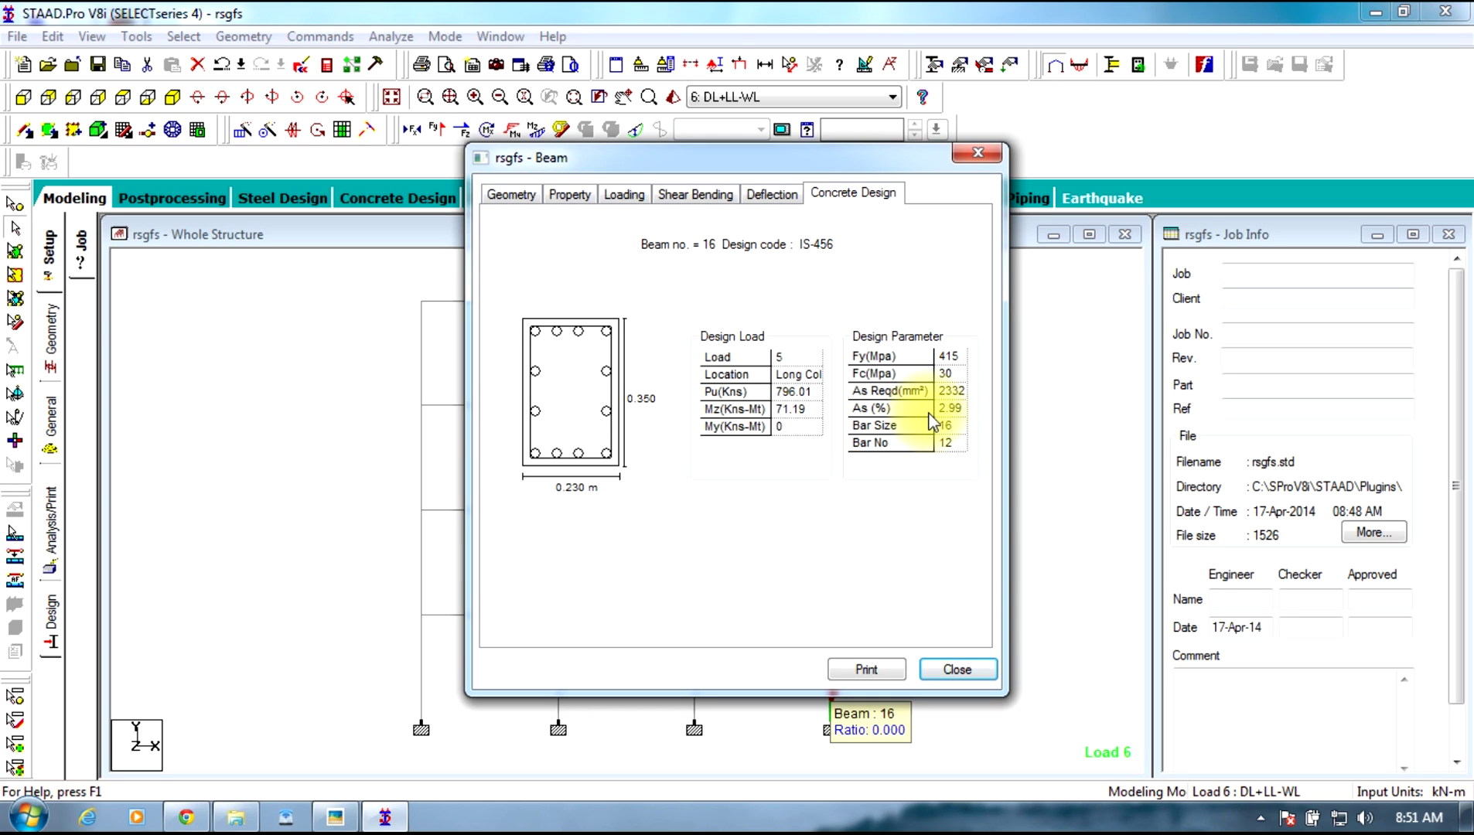
click(939, 670)
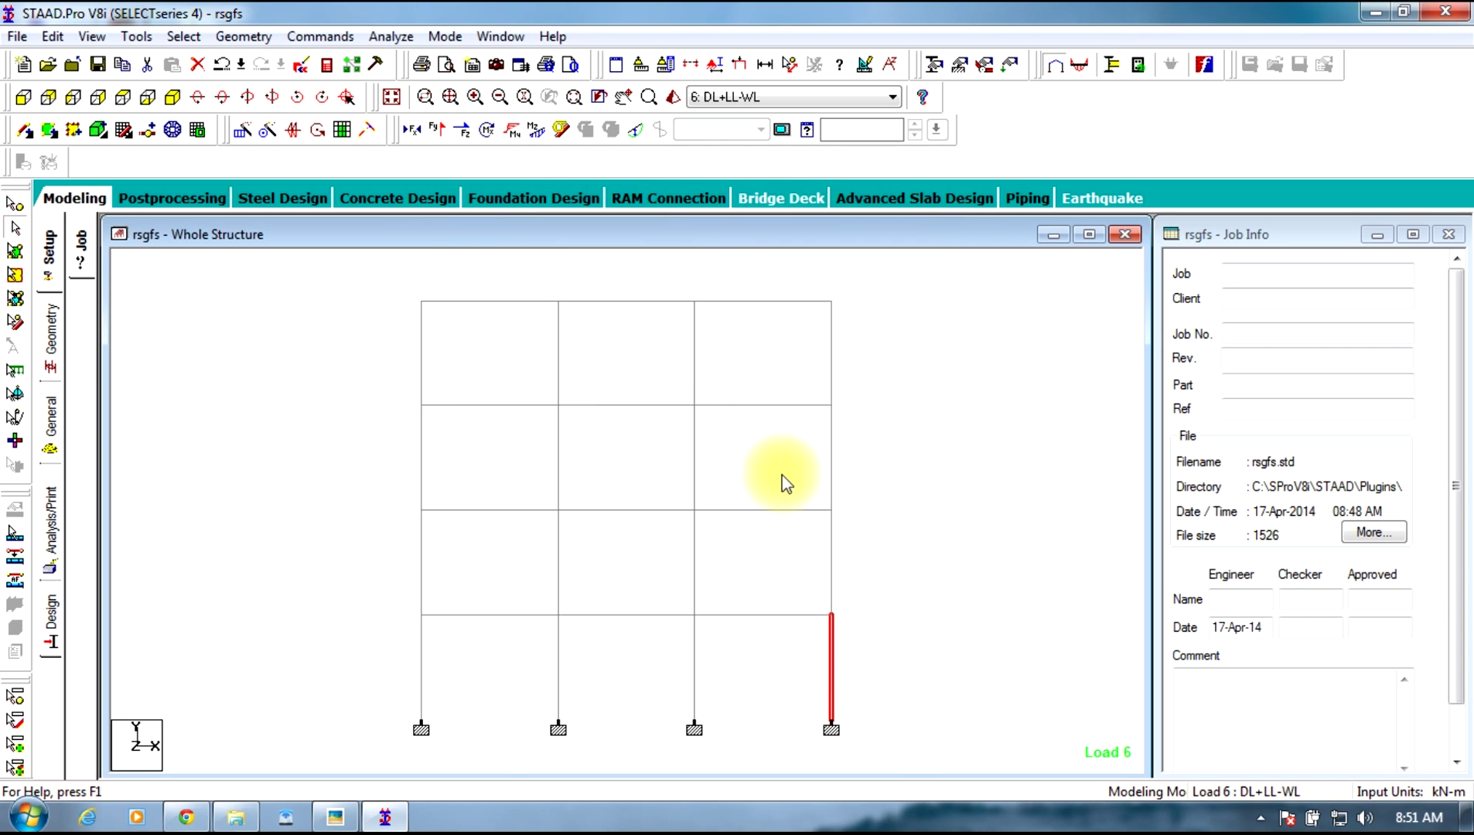
Check the two interior ground-storey columns for concrete design results, and examine the design of the leftmost ground-storey column
double_click(696, 667)
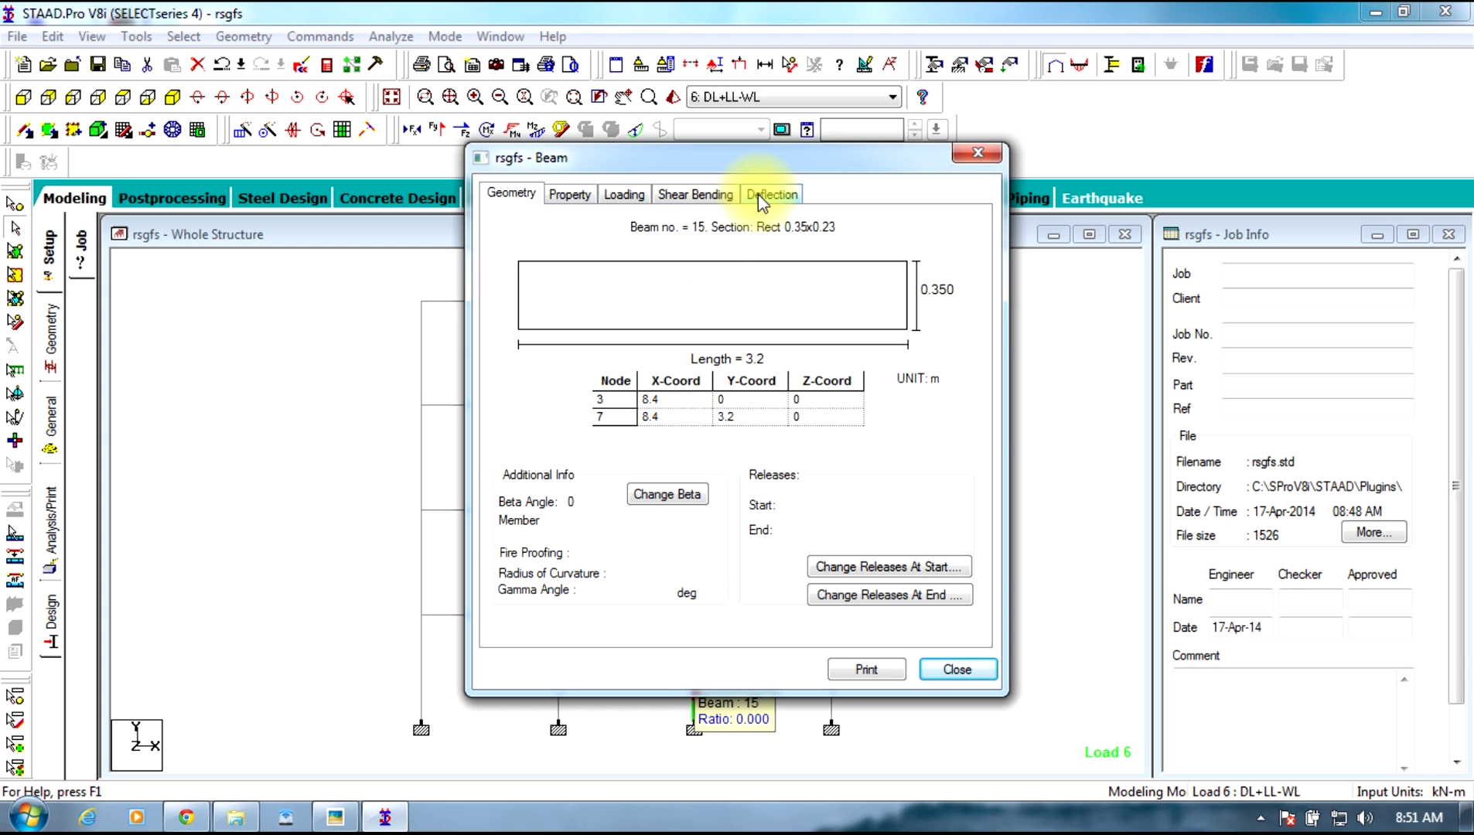
click(962, 155)
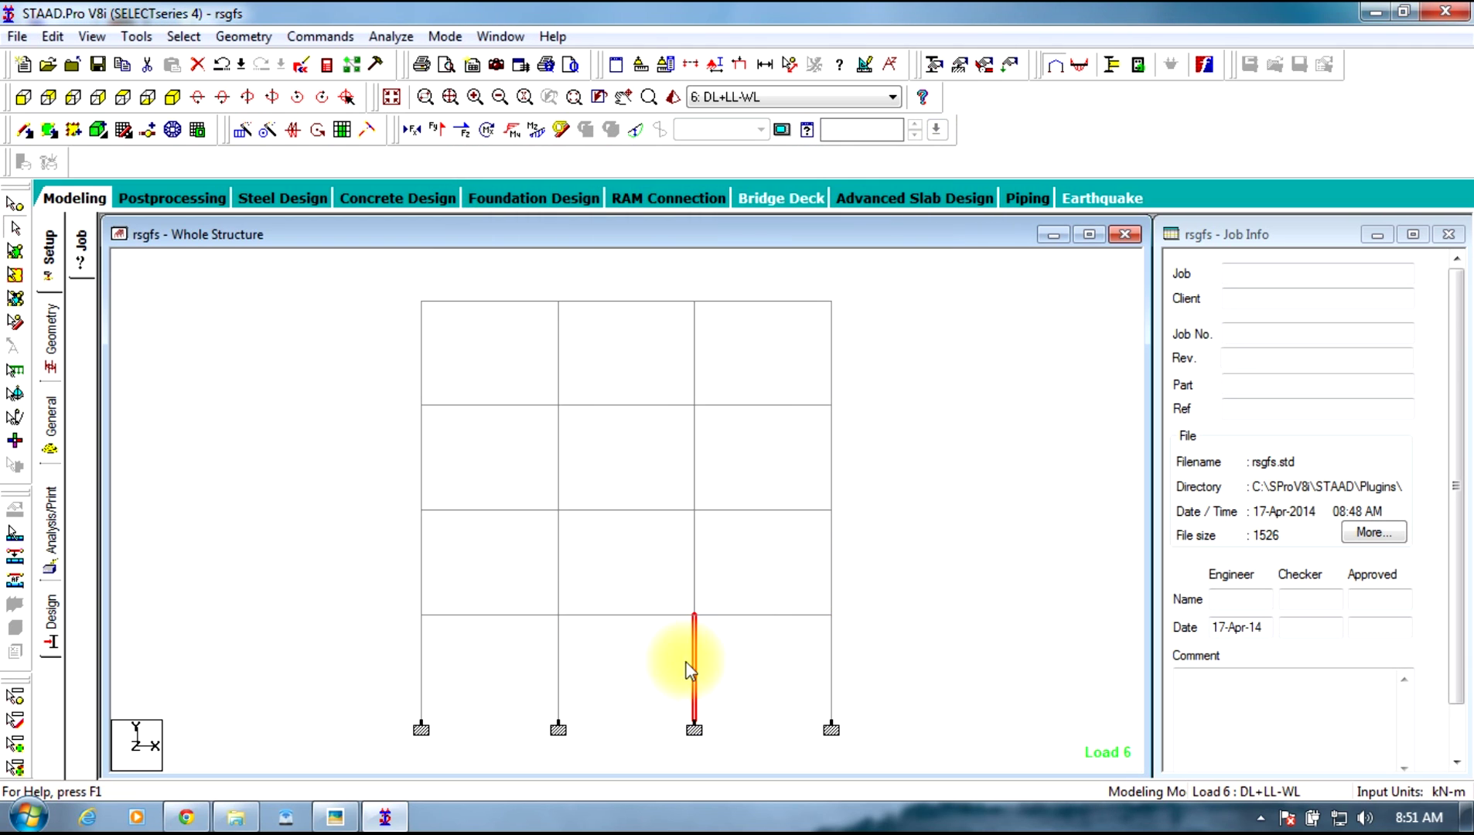
double_click(558, 671)
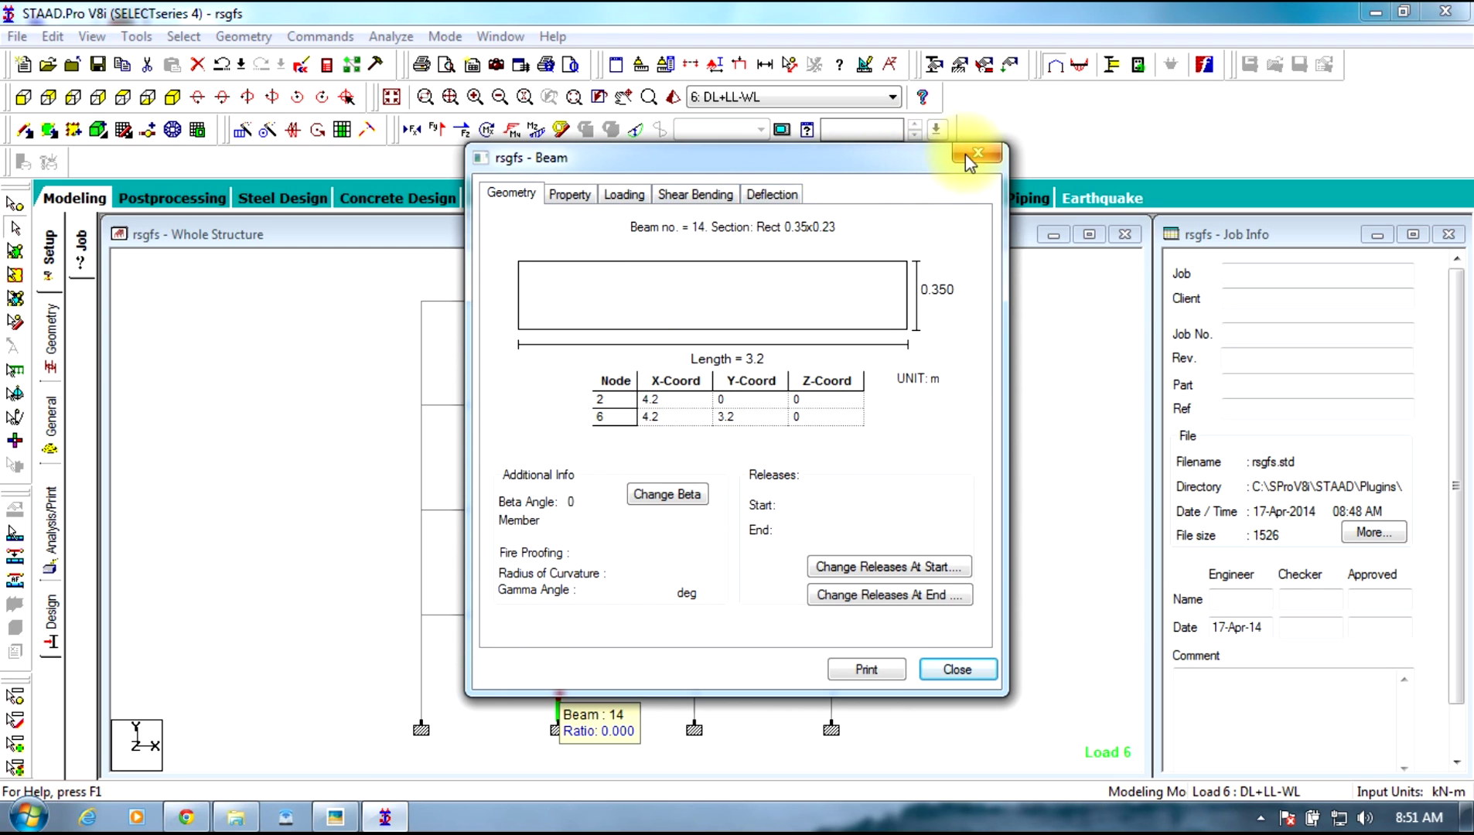
click(976, 153)
double_click(421, 690)
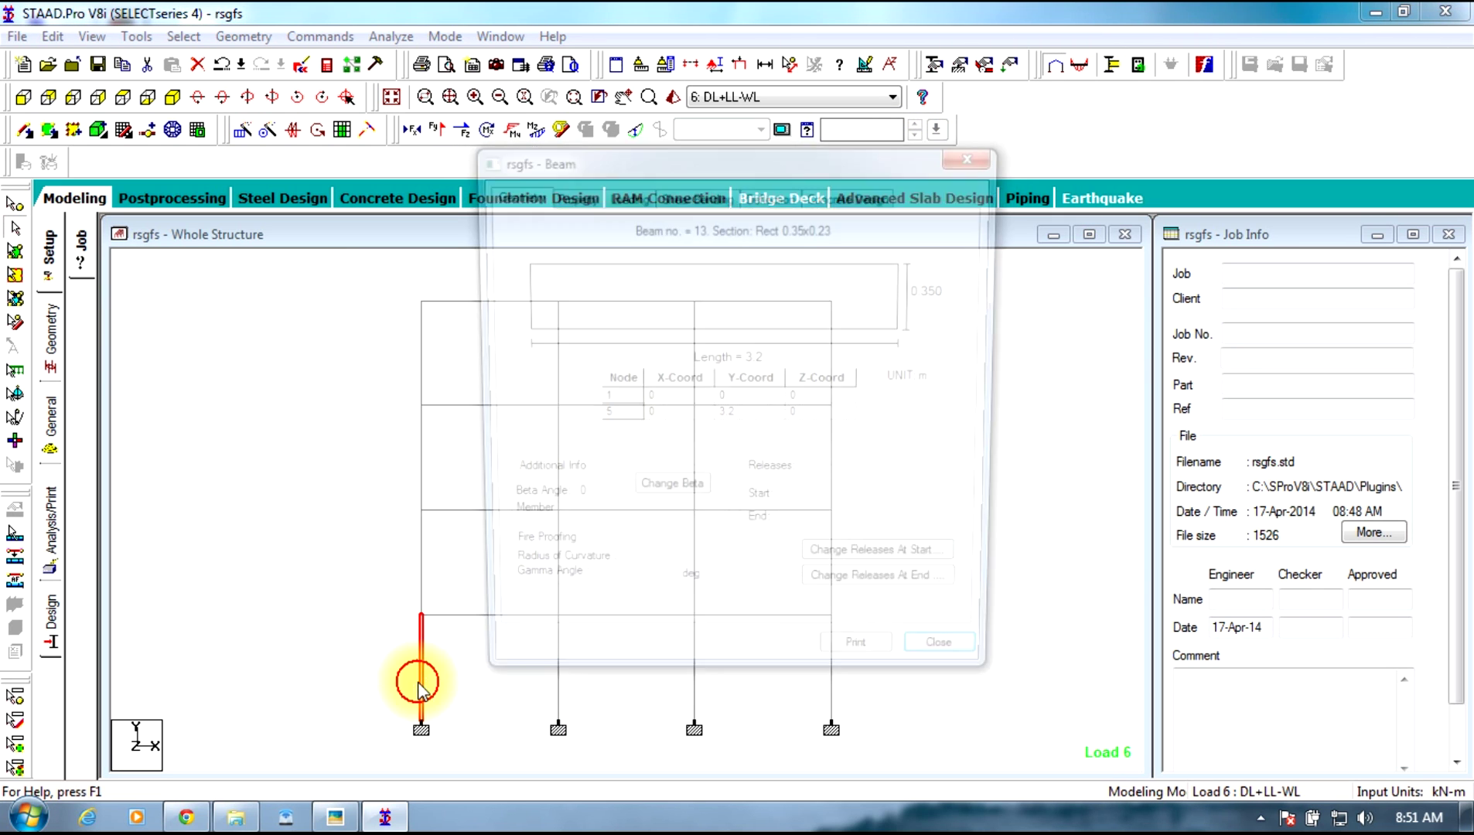
click(842, 195)
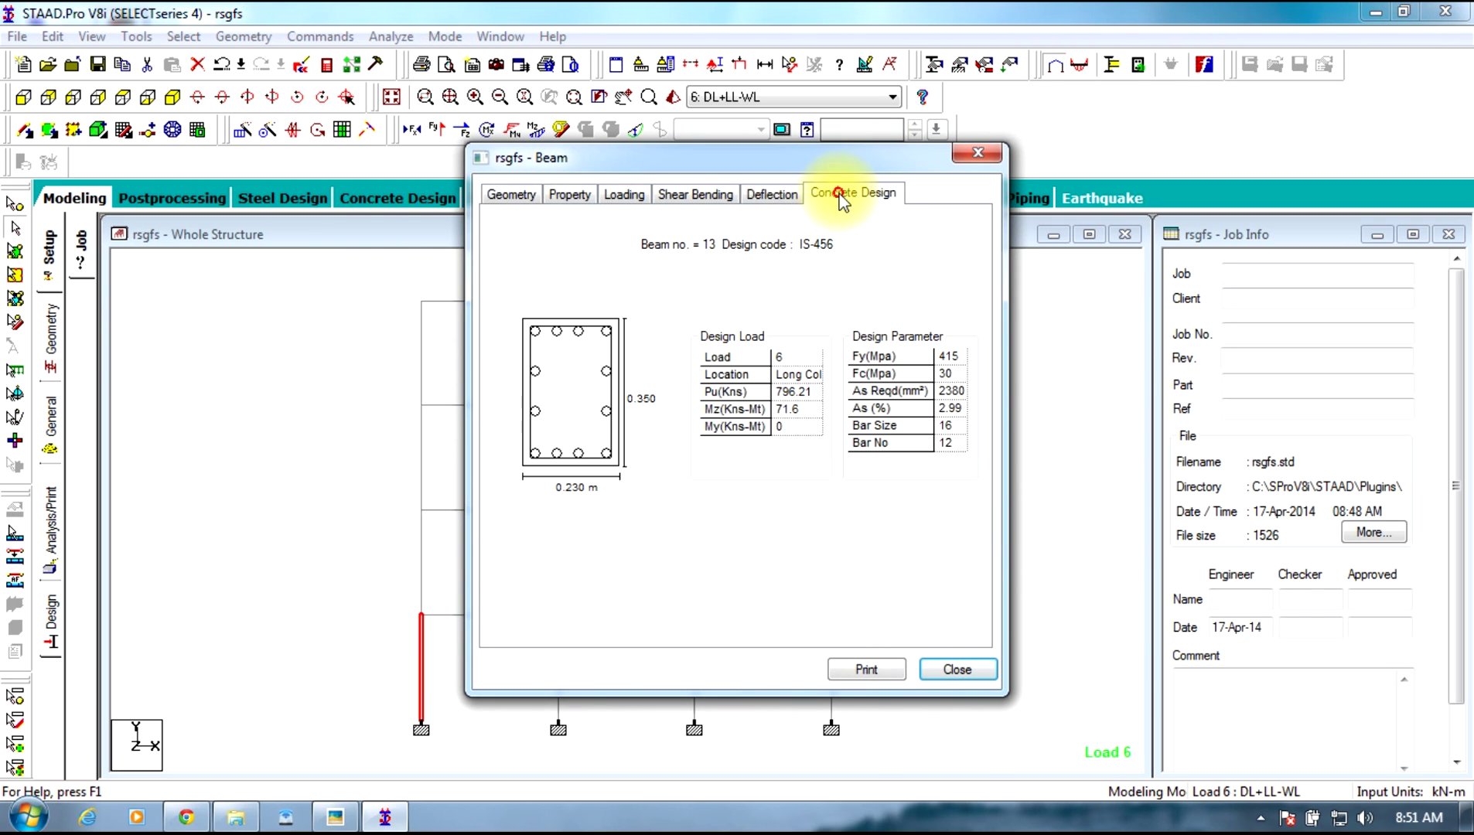
click(973, 154)
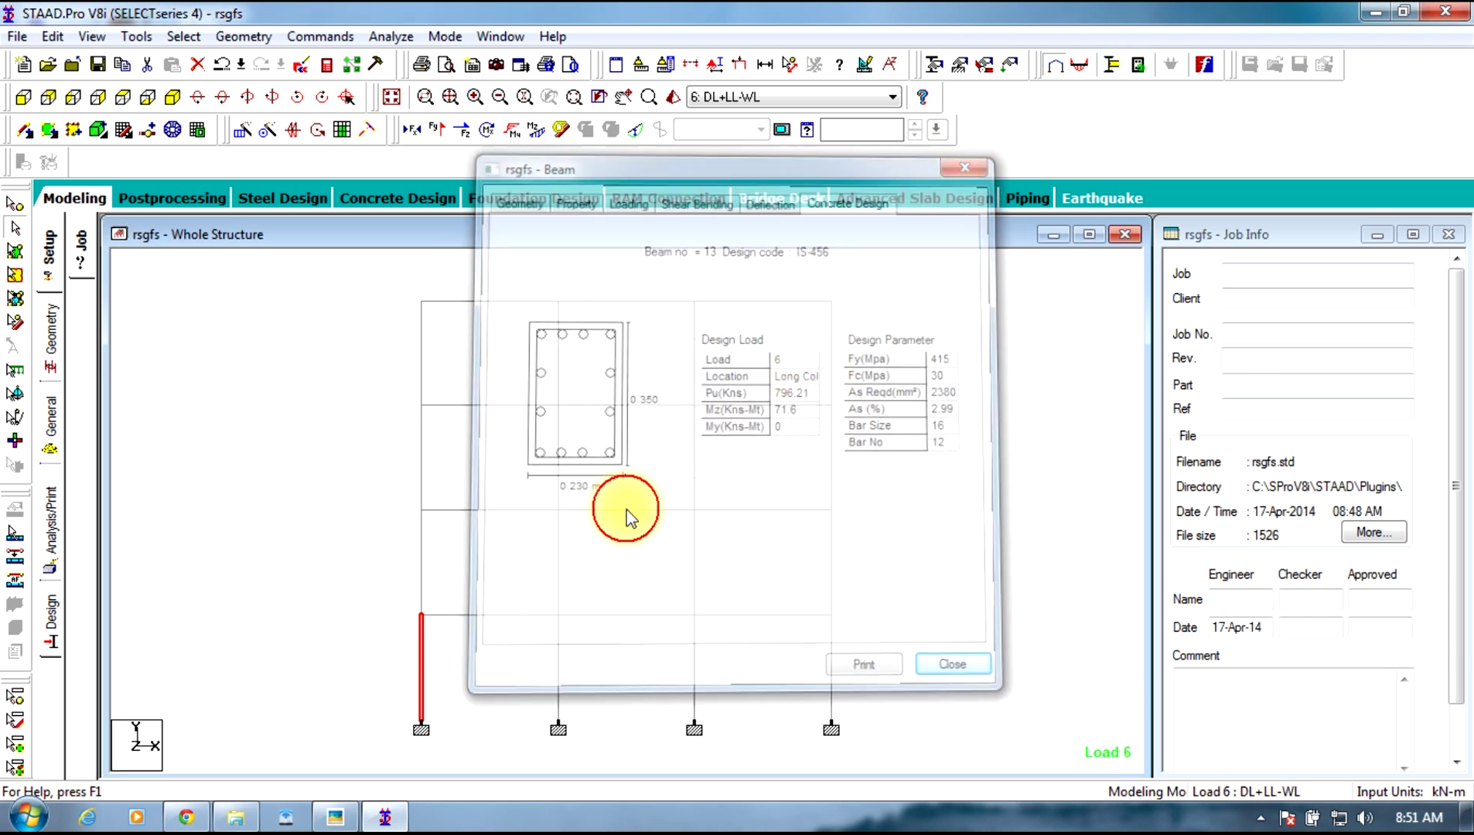
Check the second- and third-storey columns on the left edge for concrete design results, then clear the selection
double_click(421, 551)
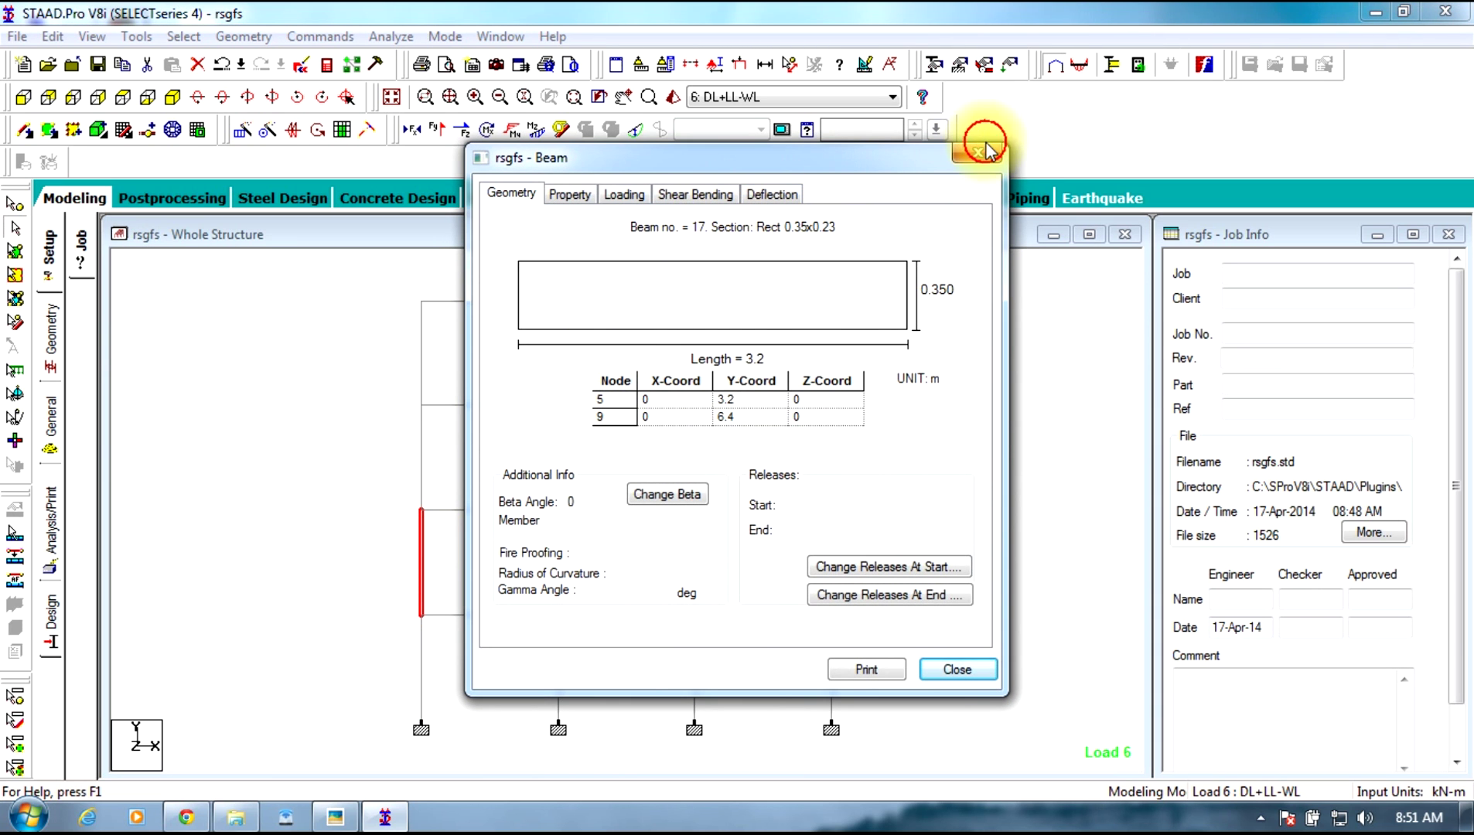
click(991, 155)
double_click(422, 465)
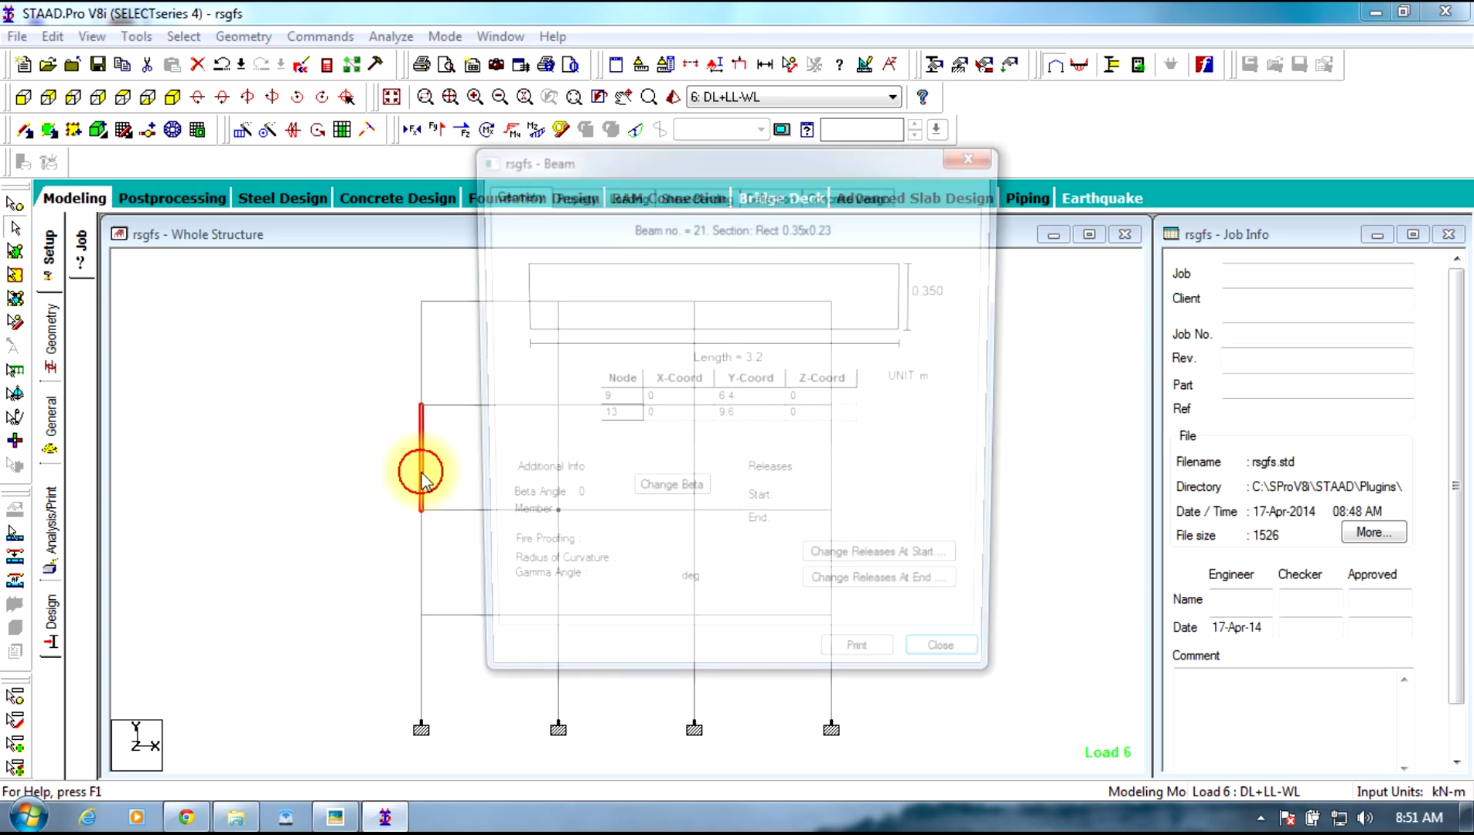
click(826, 198)
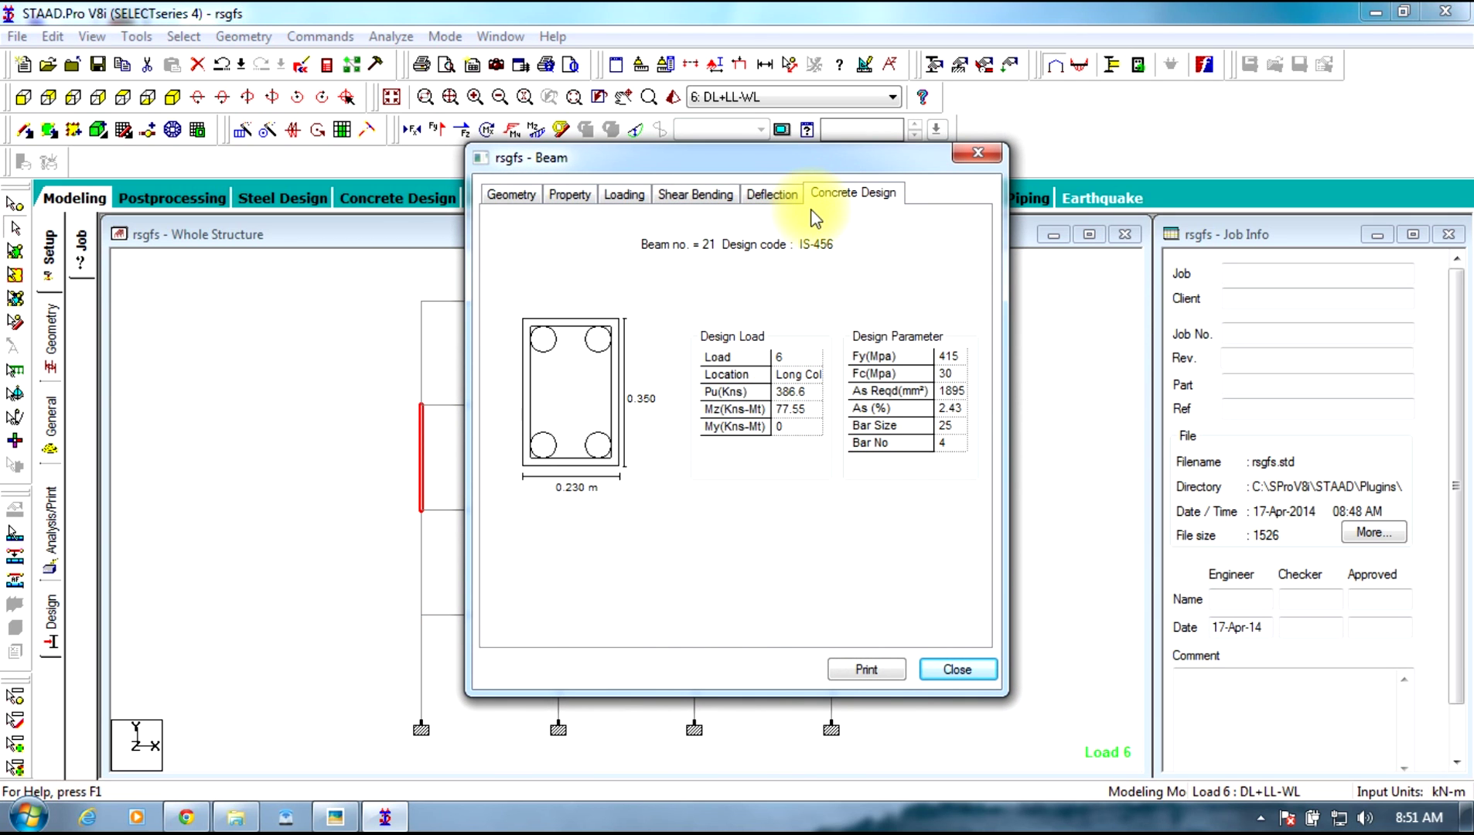
click(990, 154)
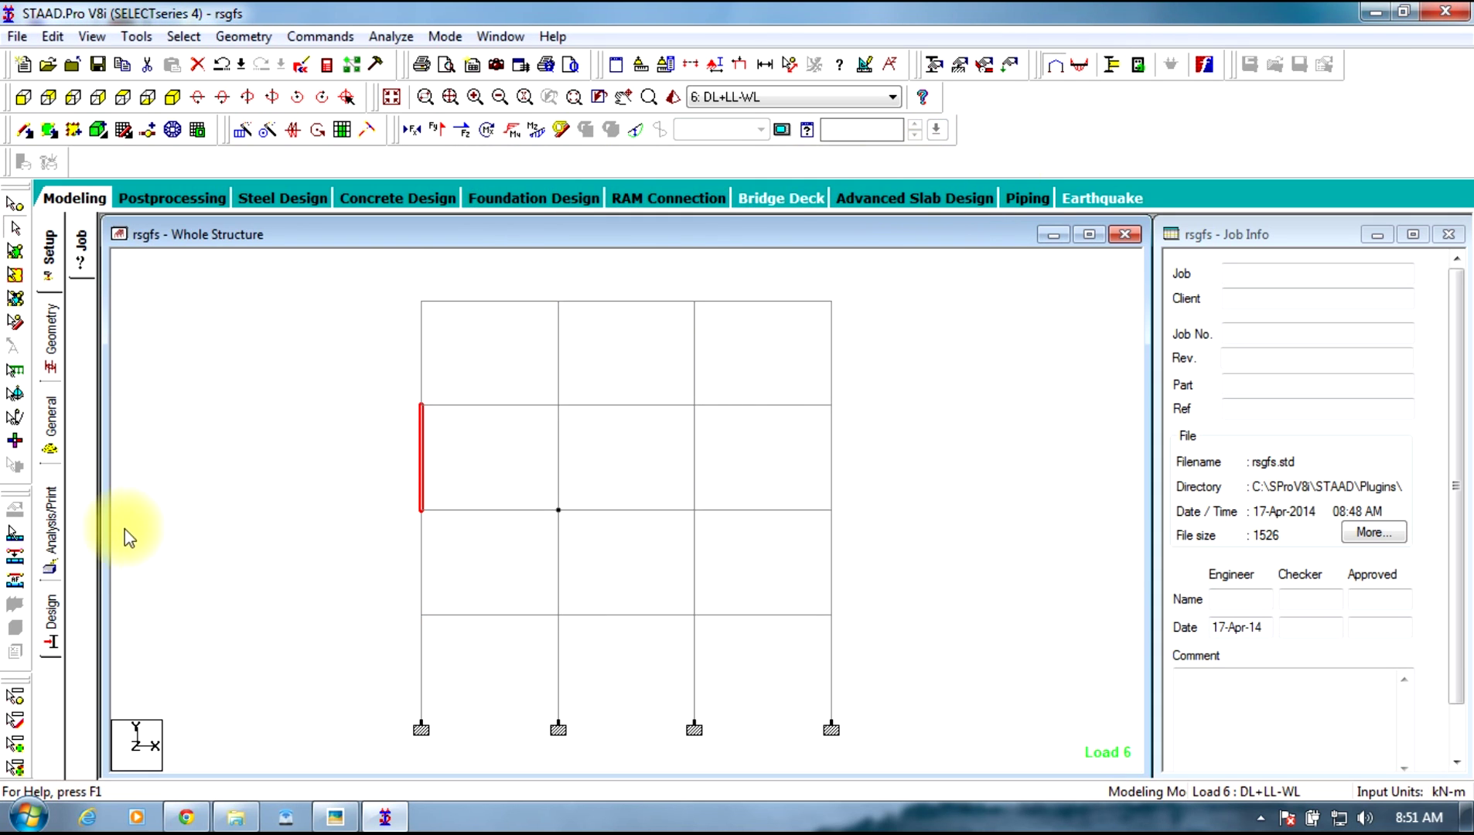
click(890, 384)
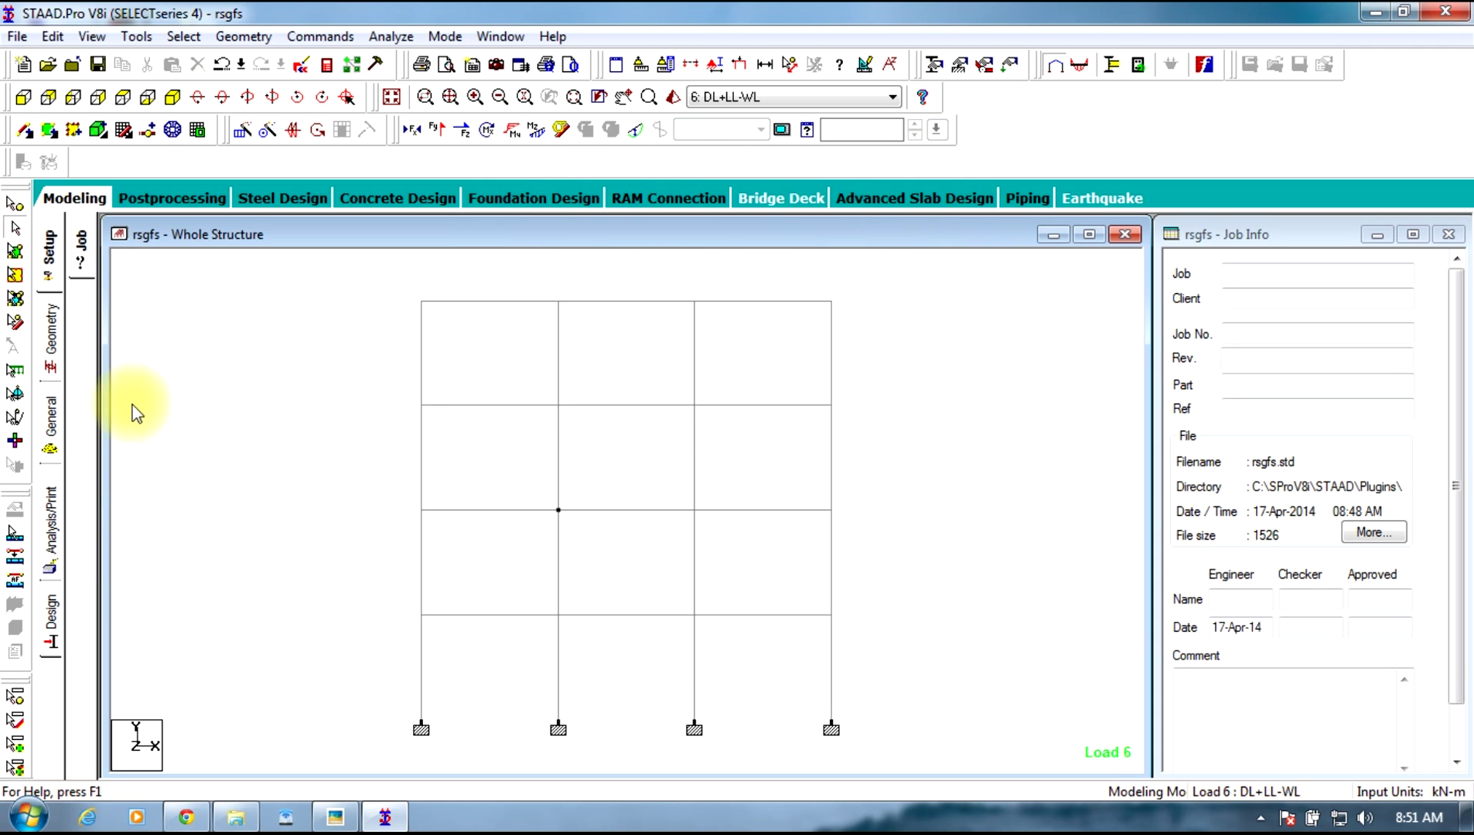
Define a new rectangular concrete section with YD 0.40 m and ZD 0.3 m
click(53, 418)
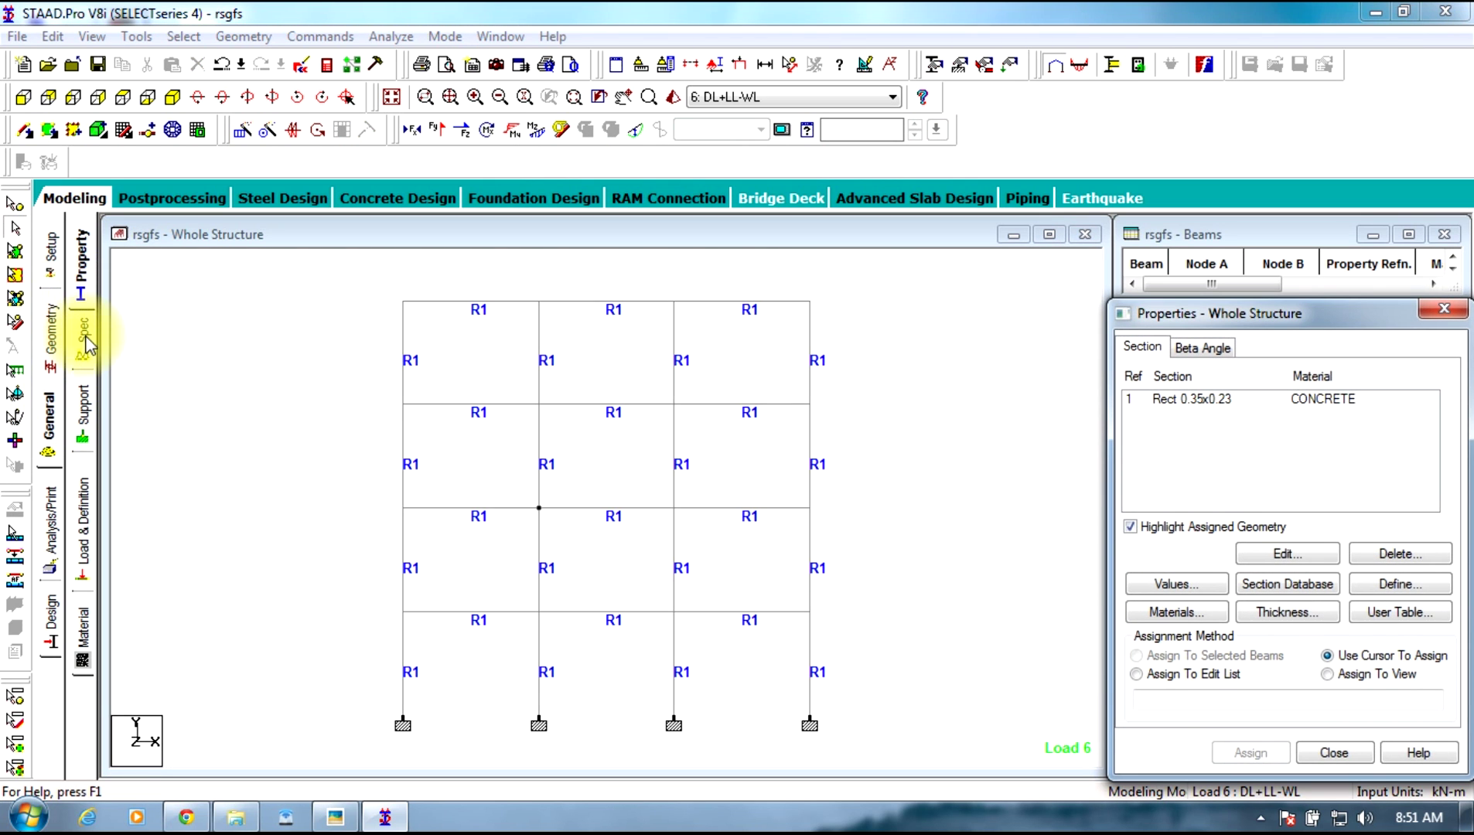
click(1384, 585)
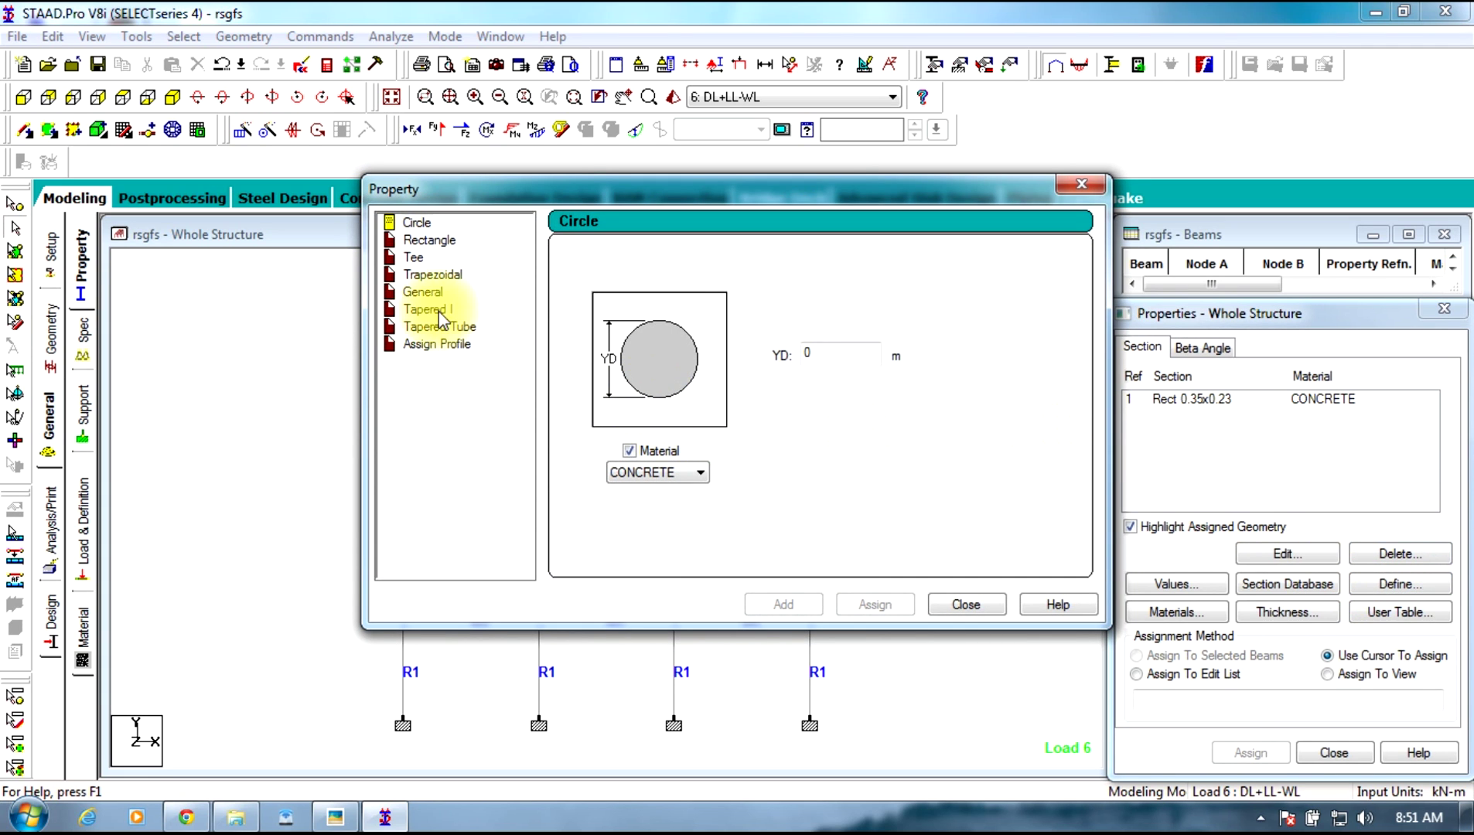
click(423, 239)
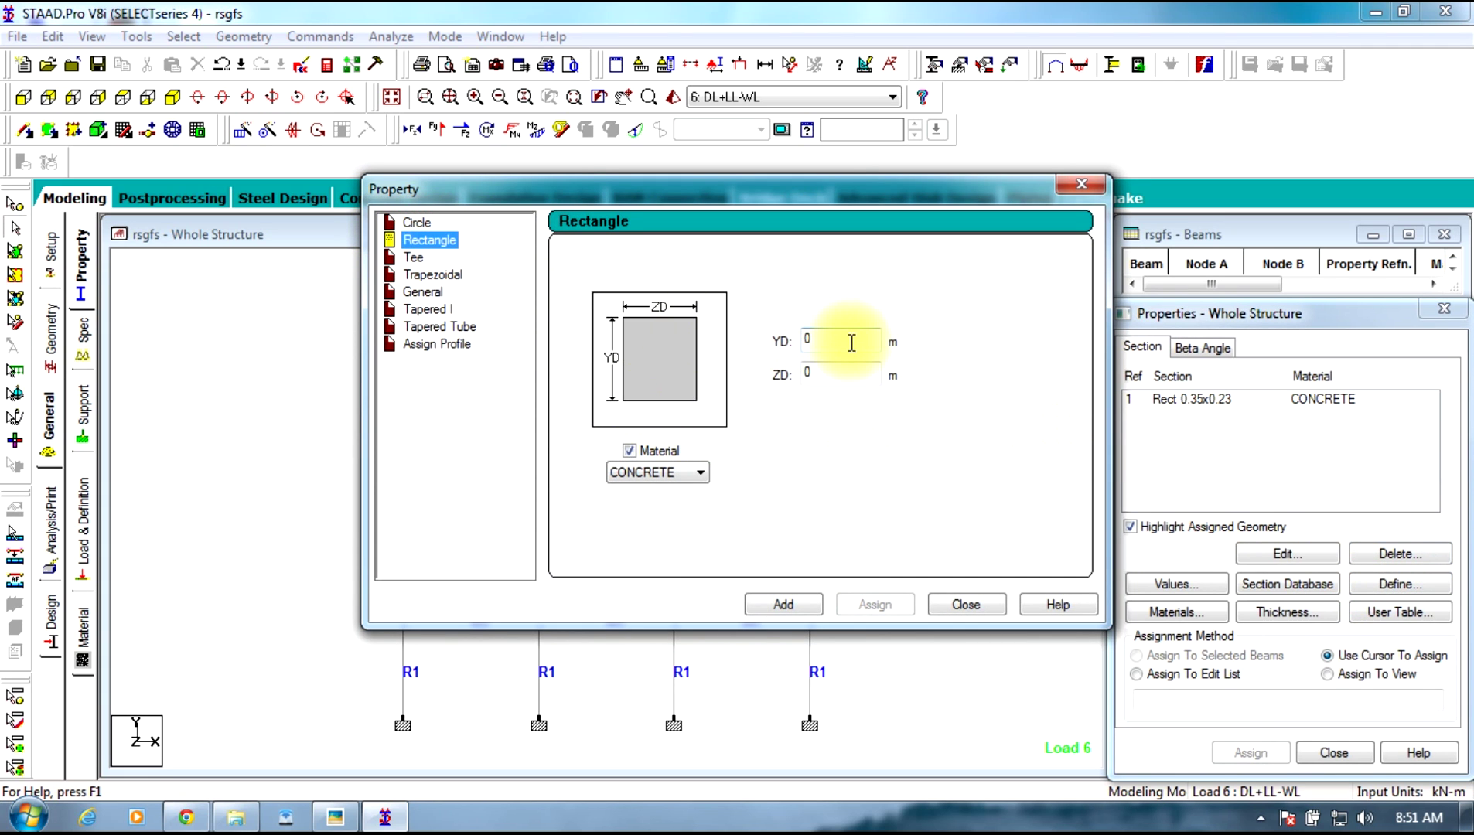
click(793, 354)
double_click(793, 354)
text(0.40)
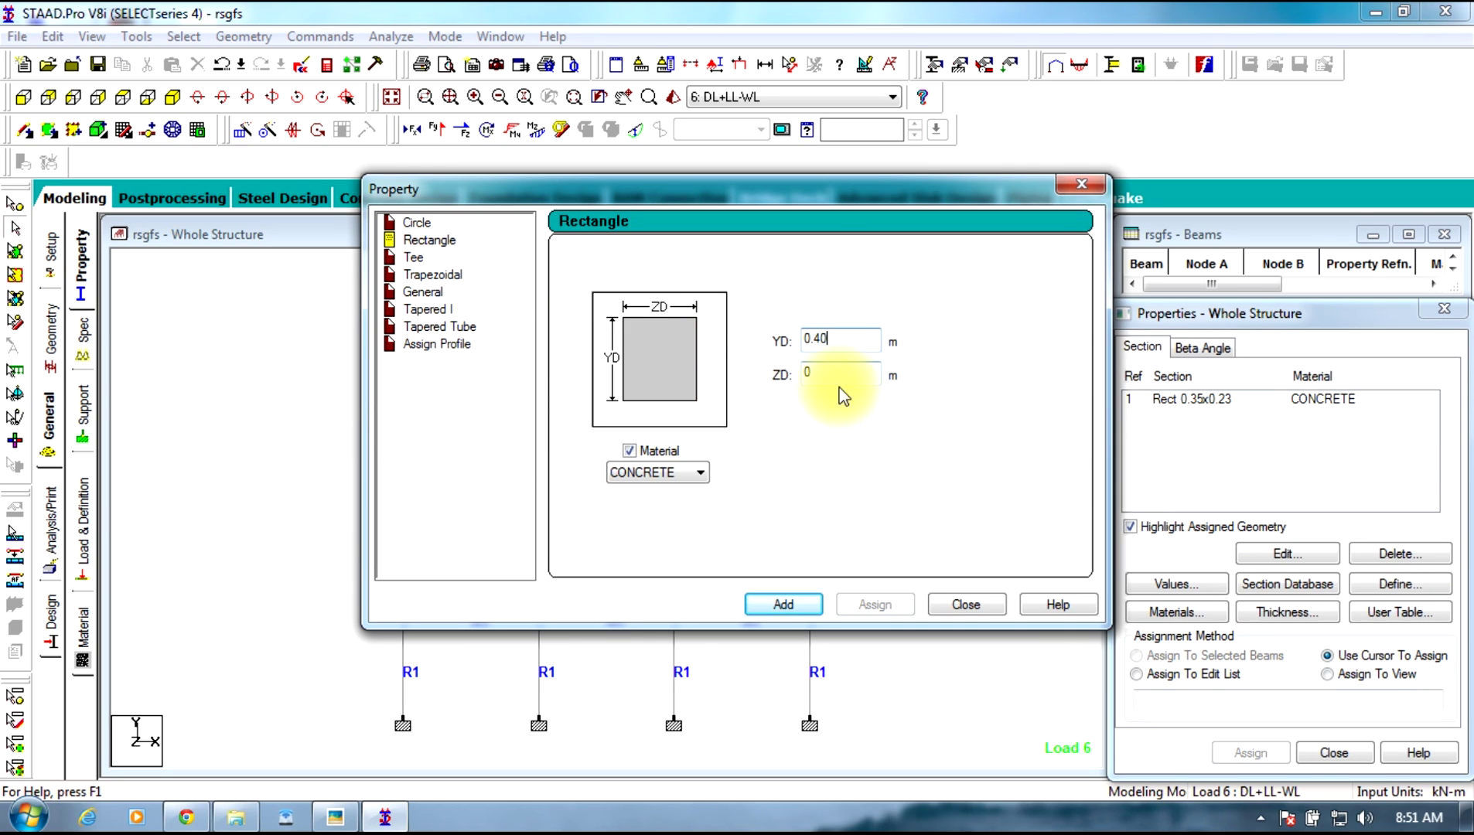
text(.)
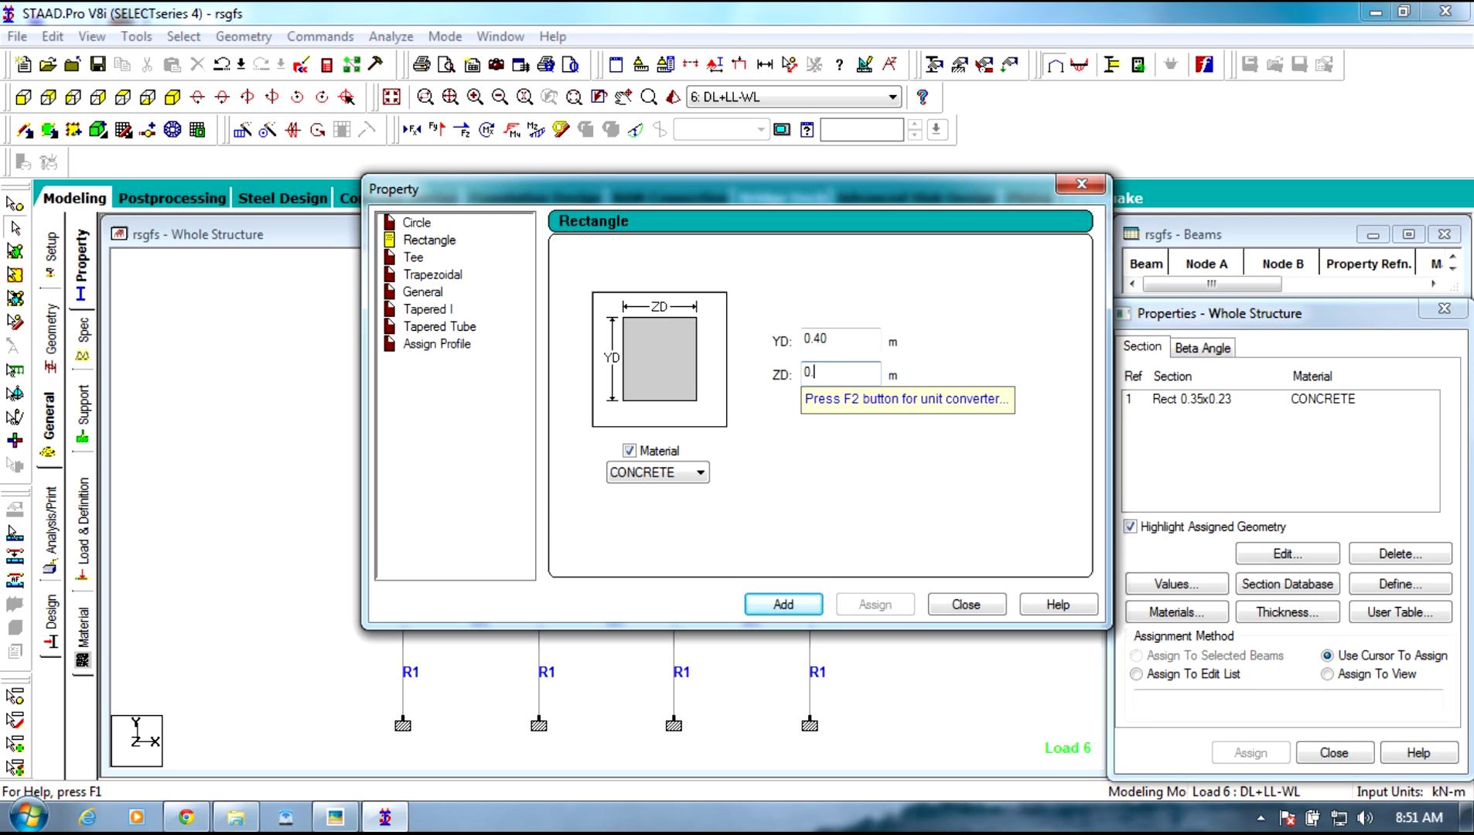
text(3)
click(783, 604)
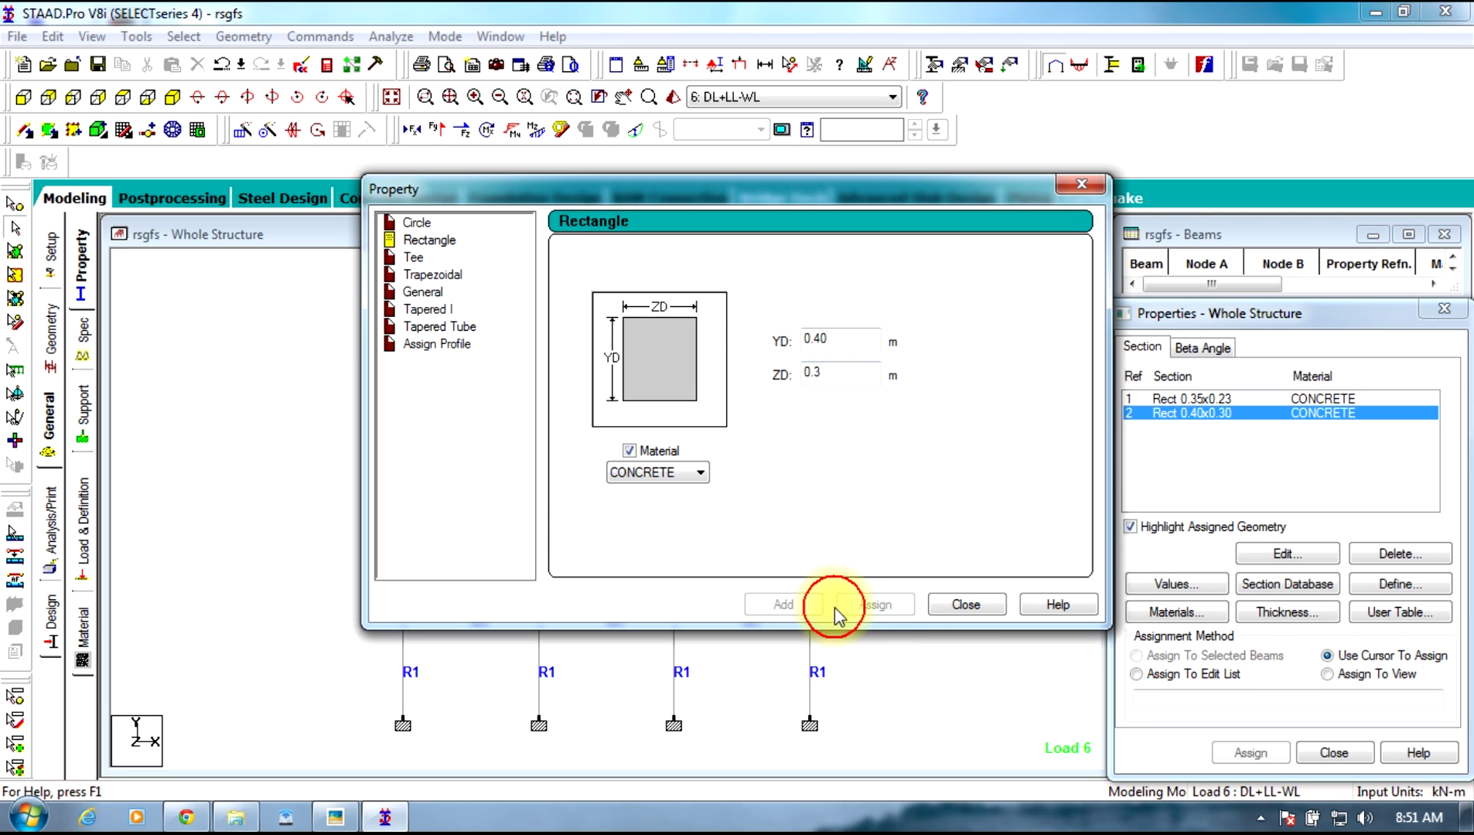
click(966, 603)
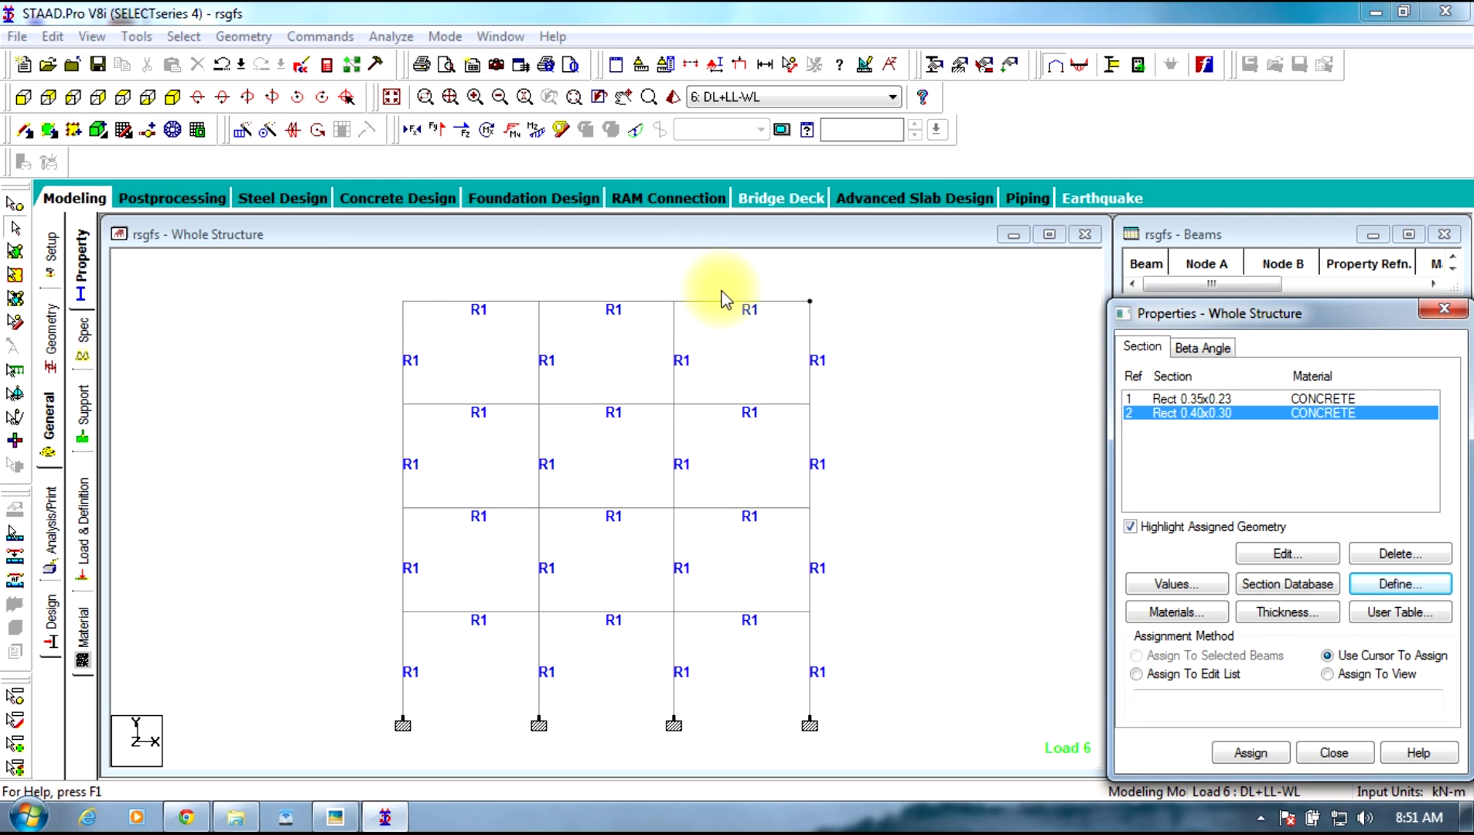
Assign the Rect 0.40x0.30 section to all columns on the two interior column lines, agreeing to delete the old result files
click(698, 329)
click(671, 575)
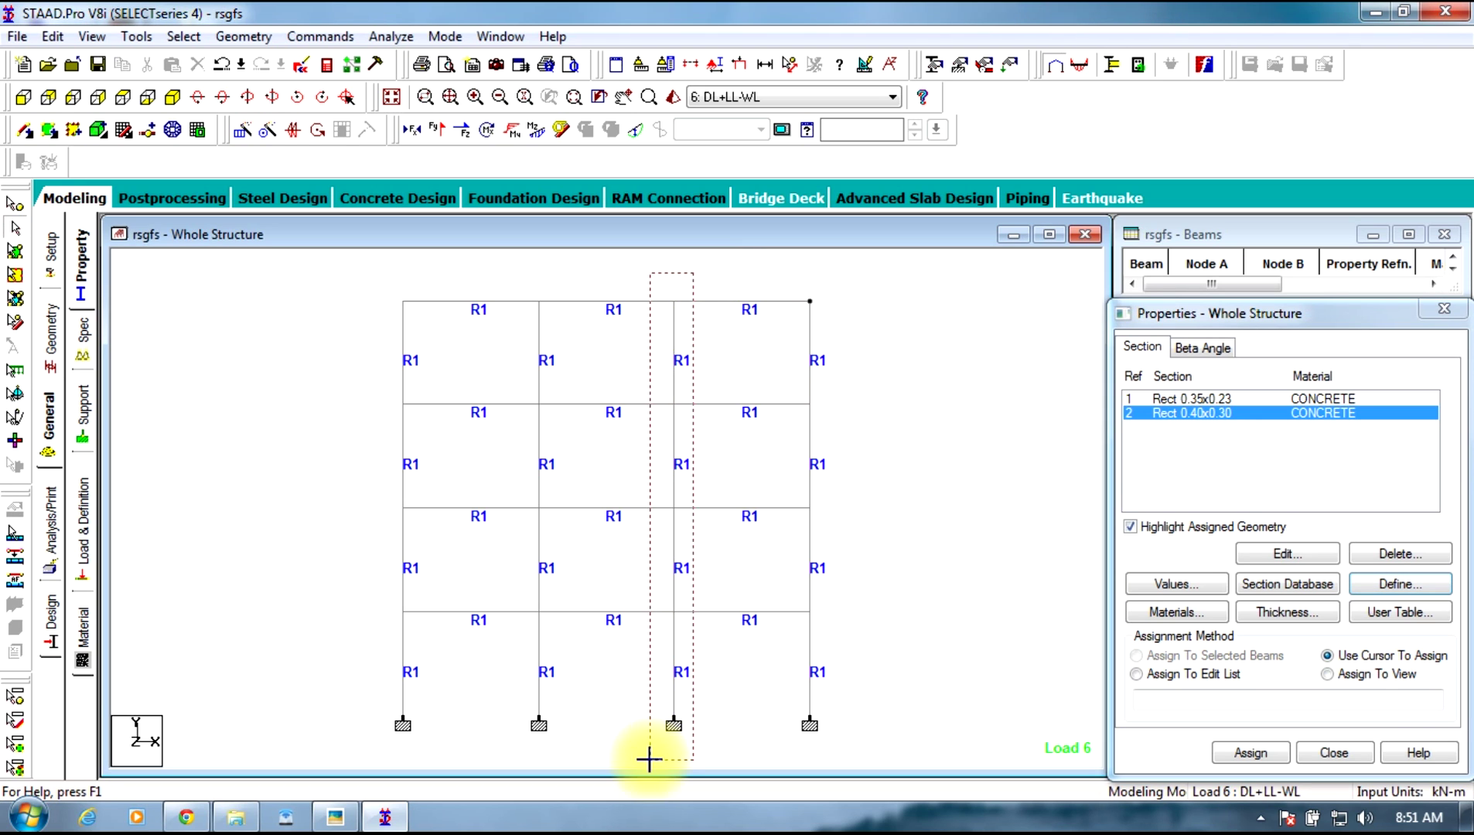
key(Escape)
drag(567, 290, 495, 766)
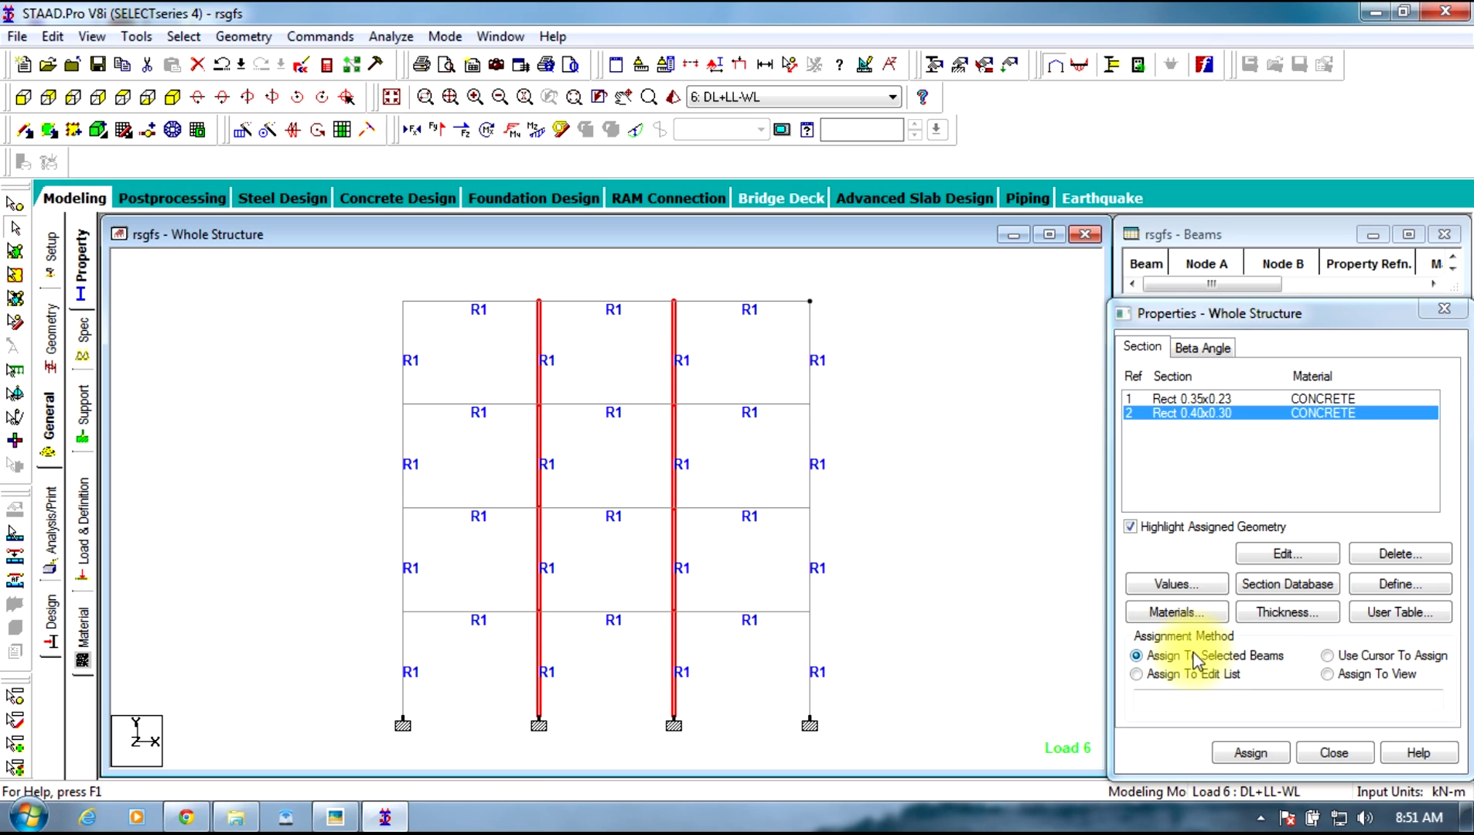
click(1269, 755)
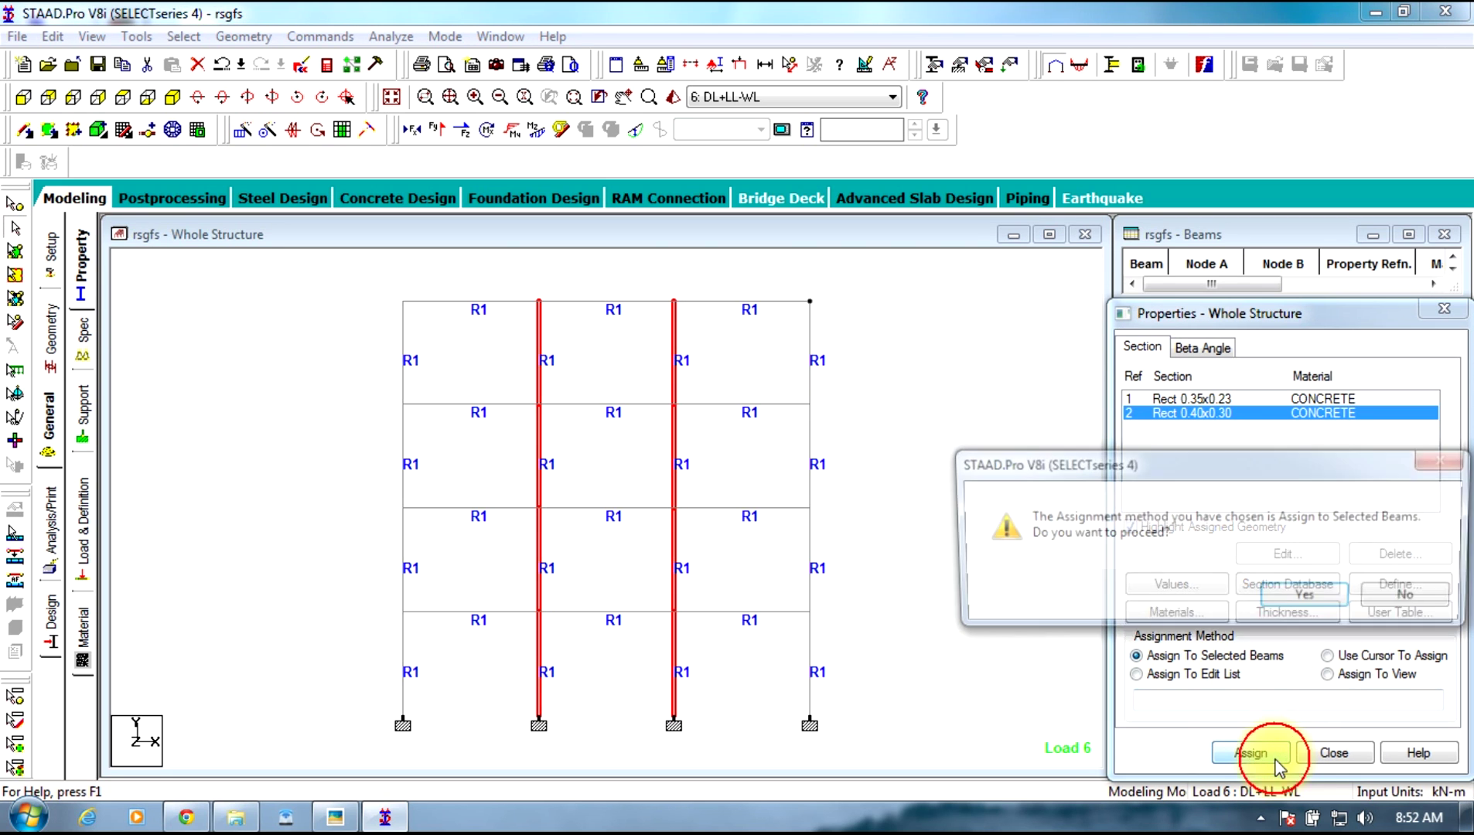
click(1324, 597)
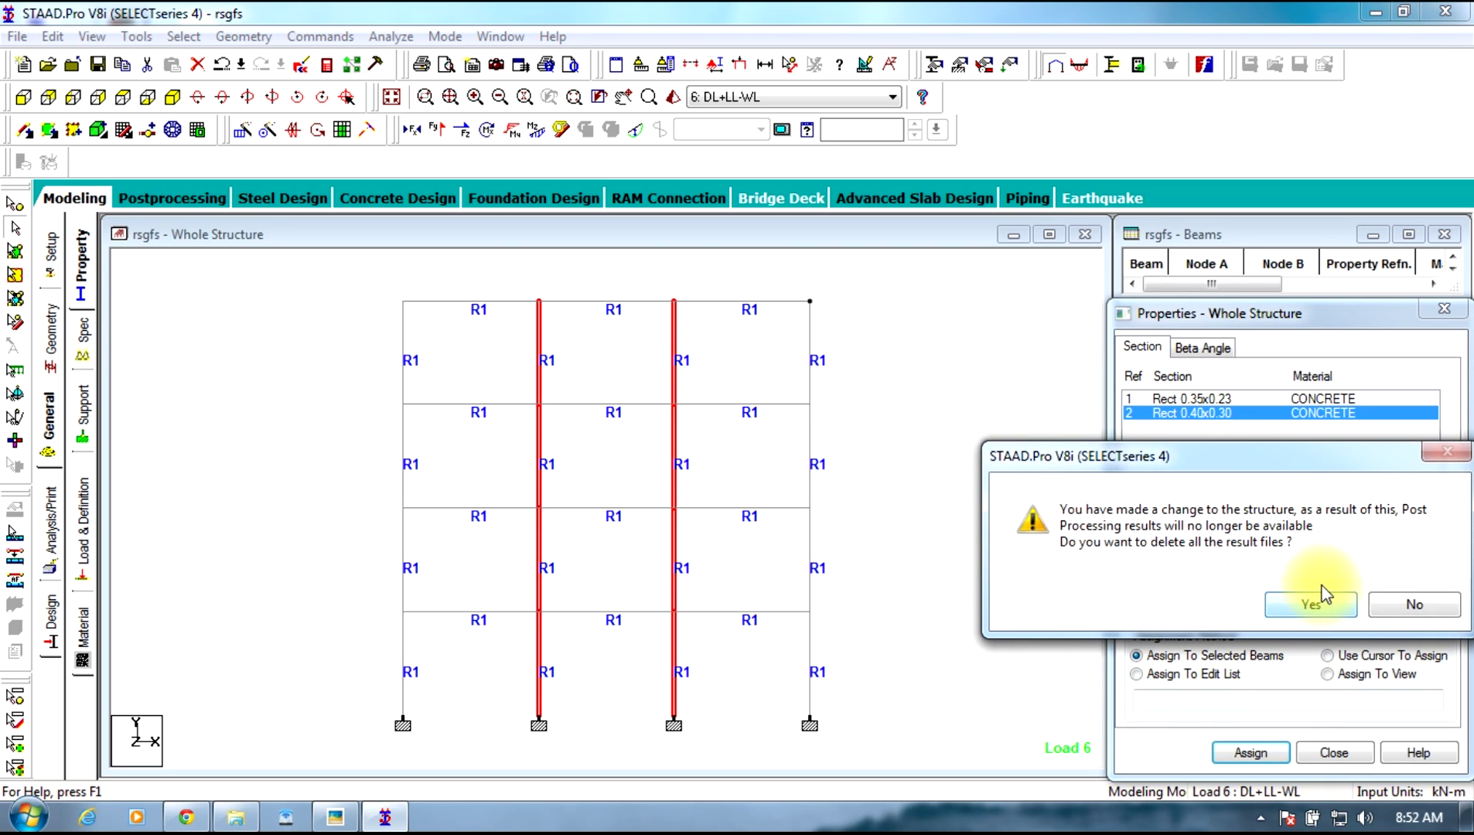
click(1317, 610)
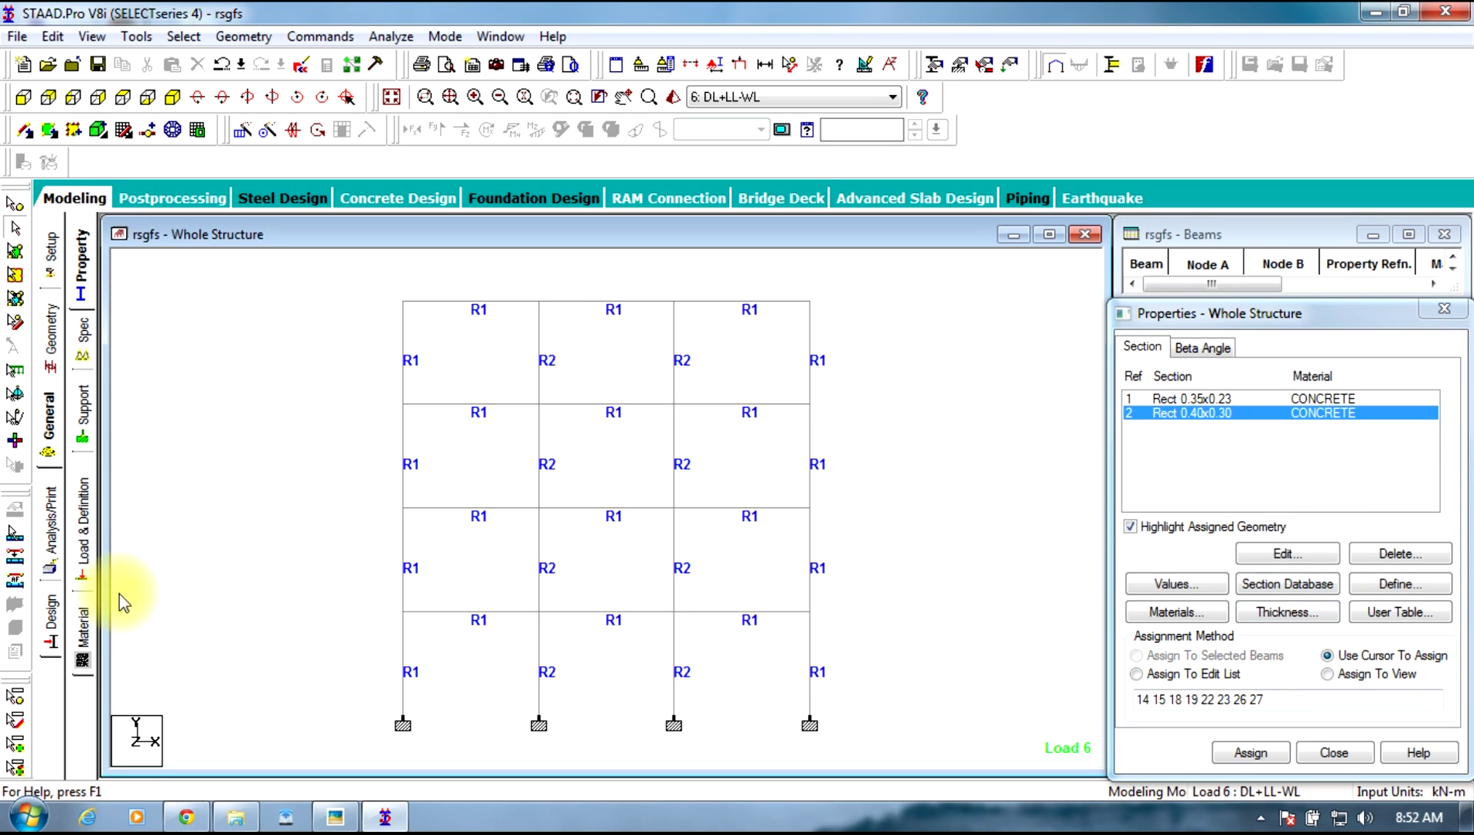
Add another Perform Analysis command with No Print, then save the model and run the analysis, staying in modeling mode
click(53, 544)
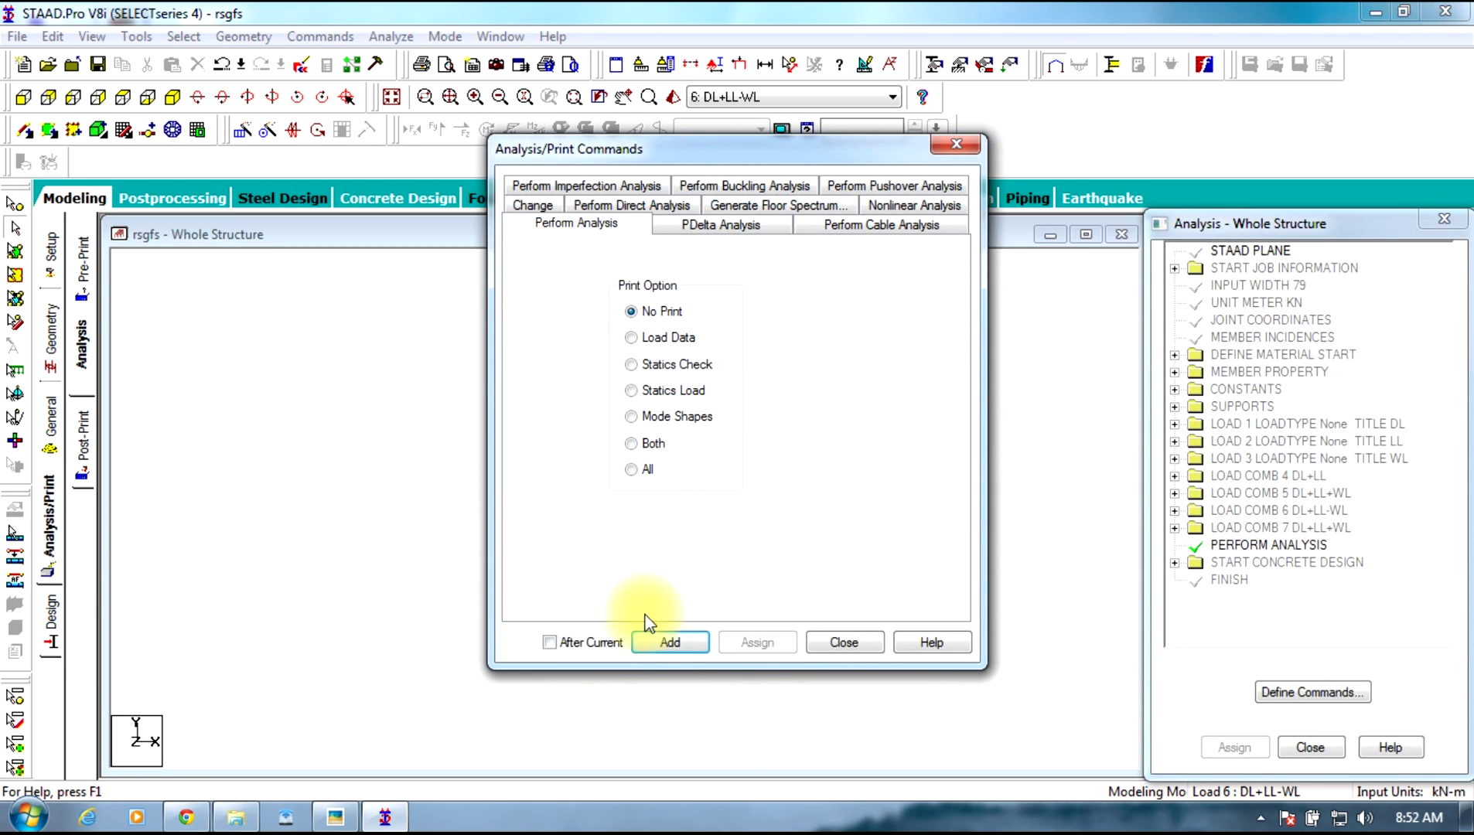
click(852, 641)
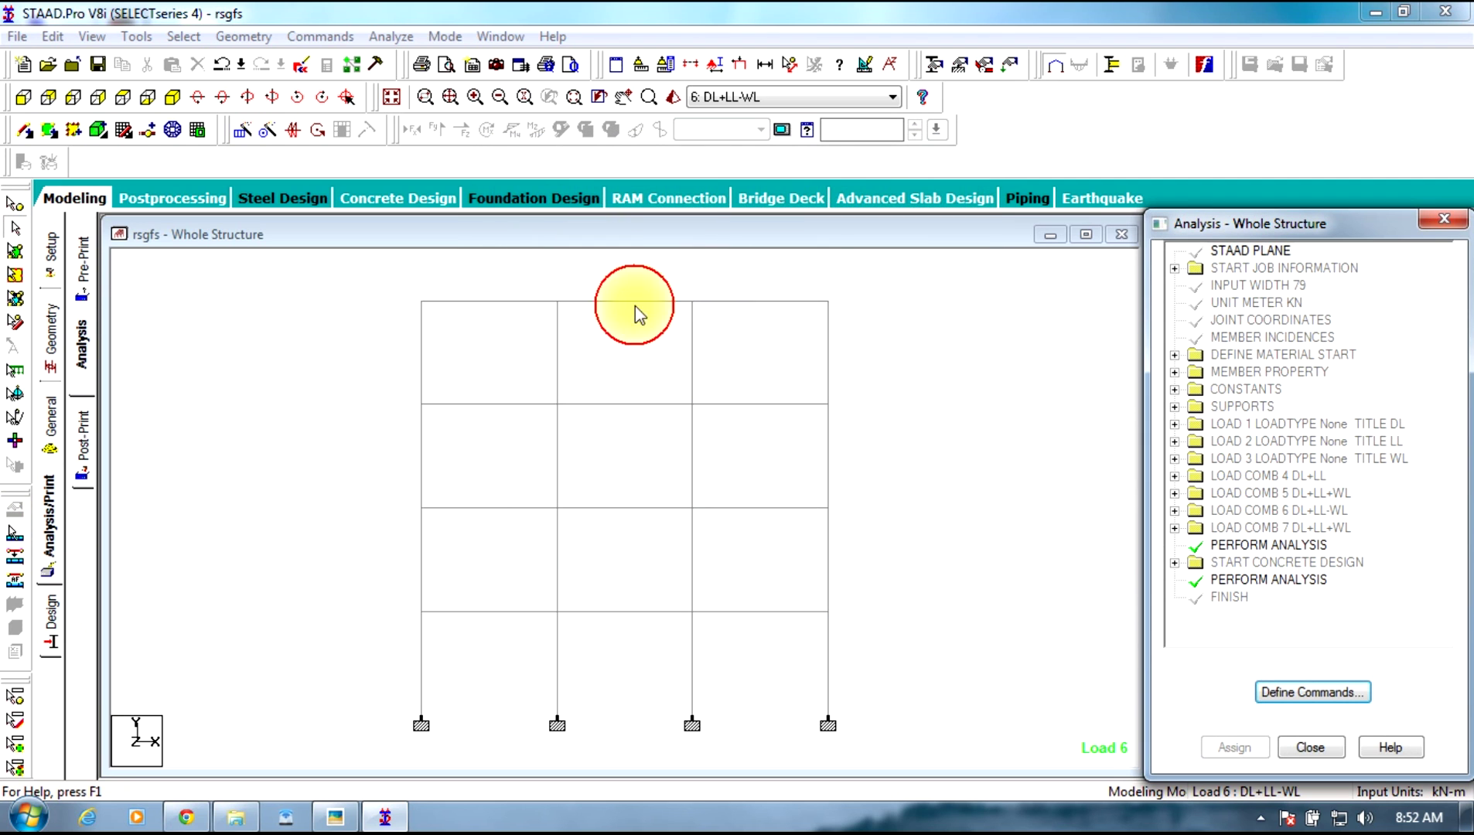
click(390, 37)
click(402, 62)
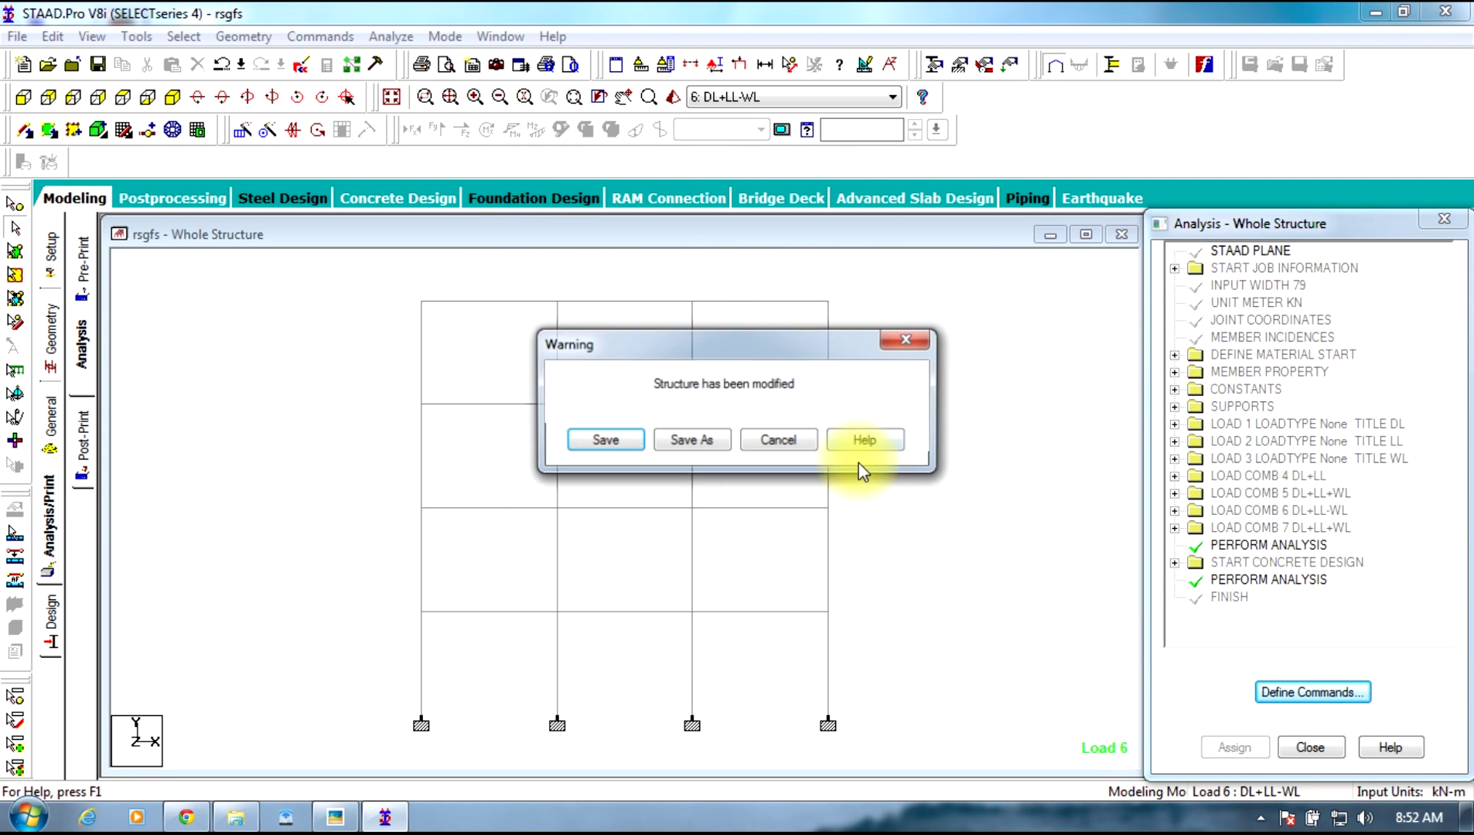
click(612, 439)
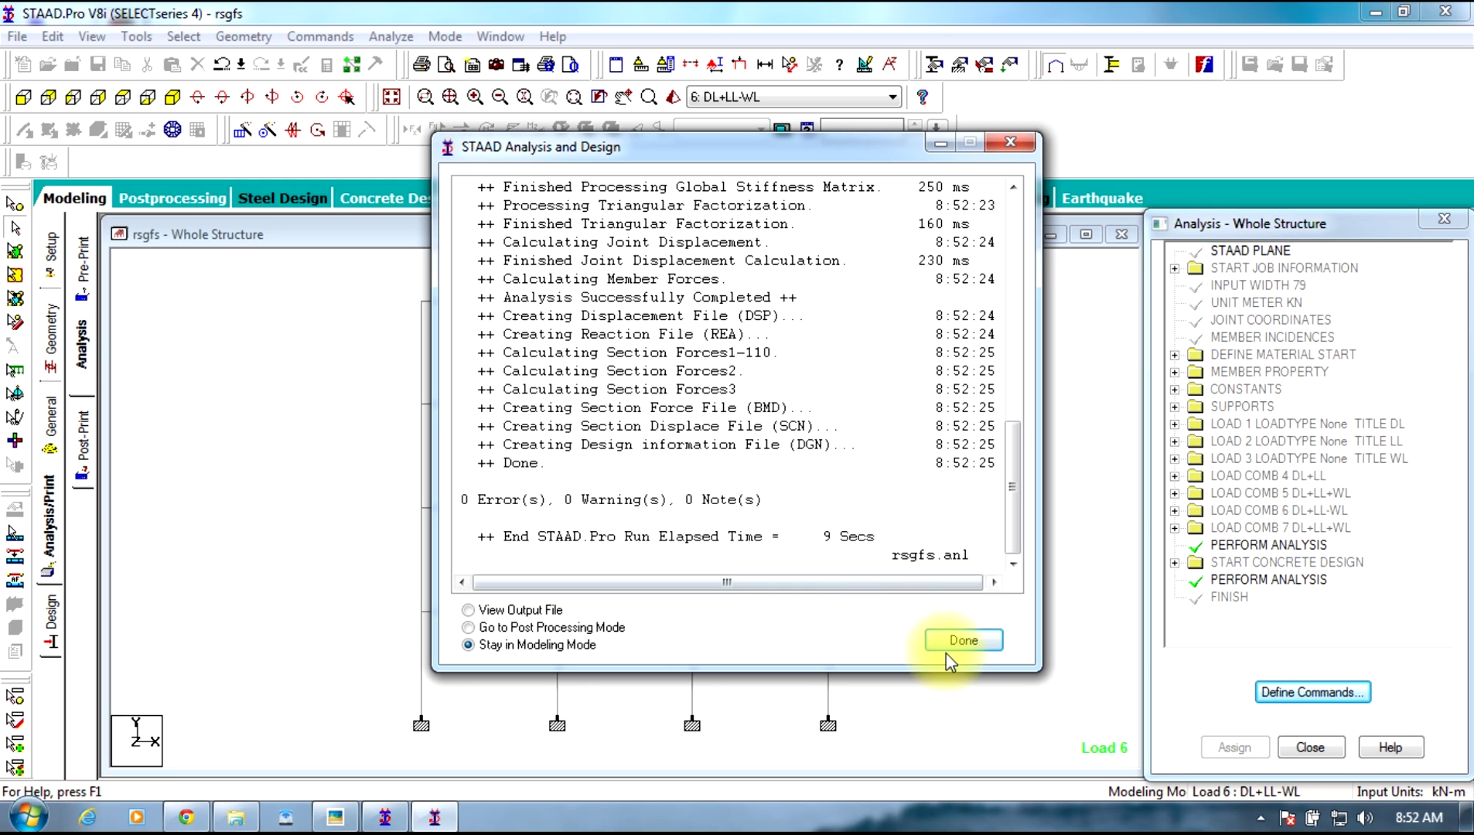
click(959, 641)
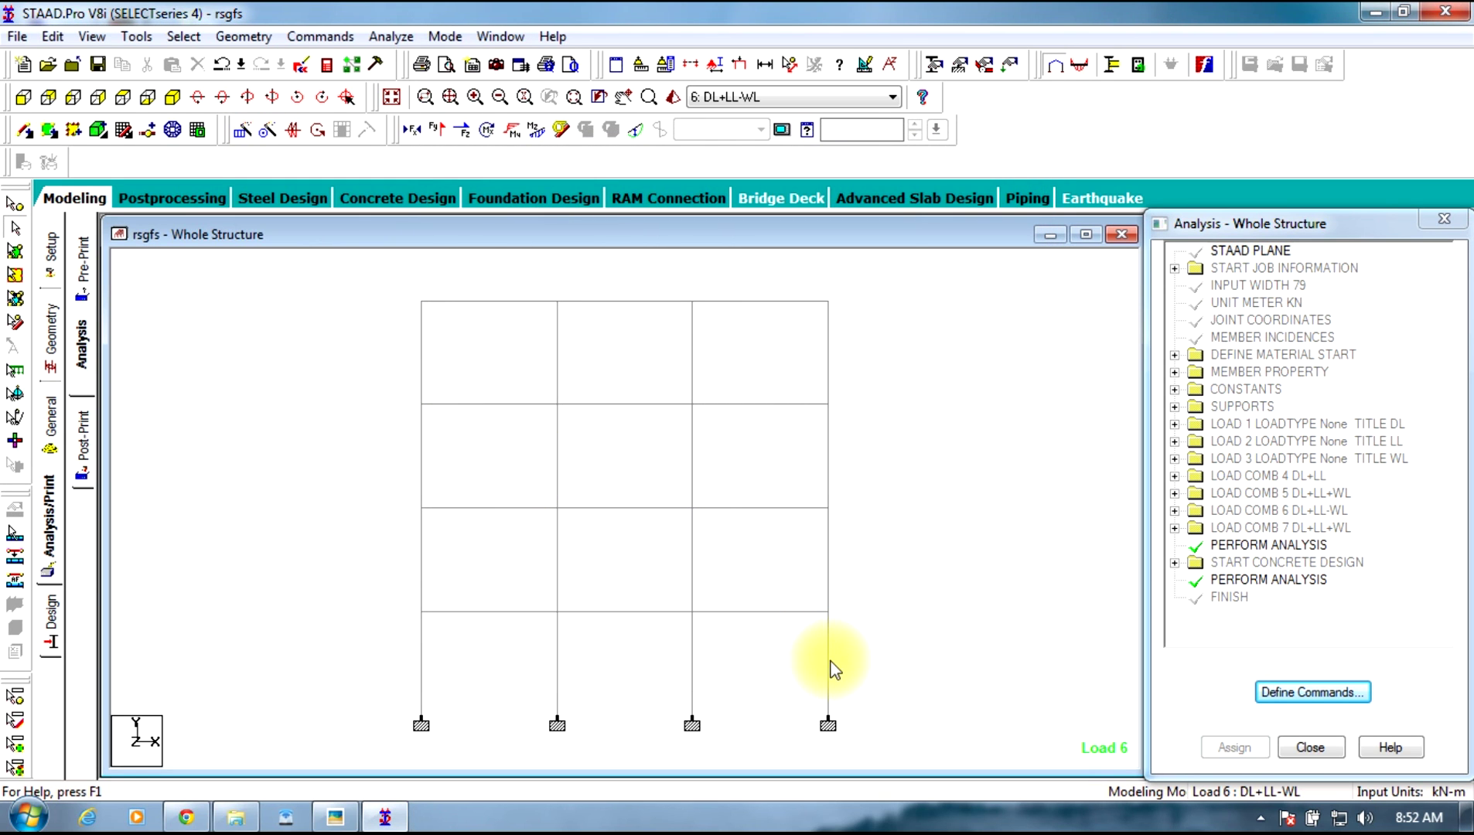
Check the concrete design results of the ground-storey columns on both interior column lines
double_click(693, 658)
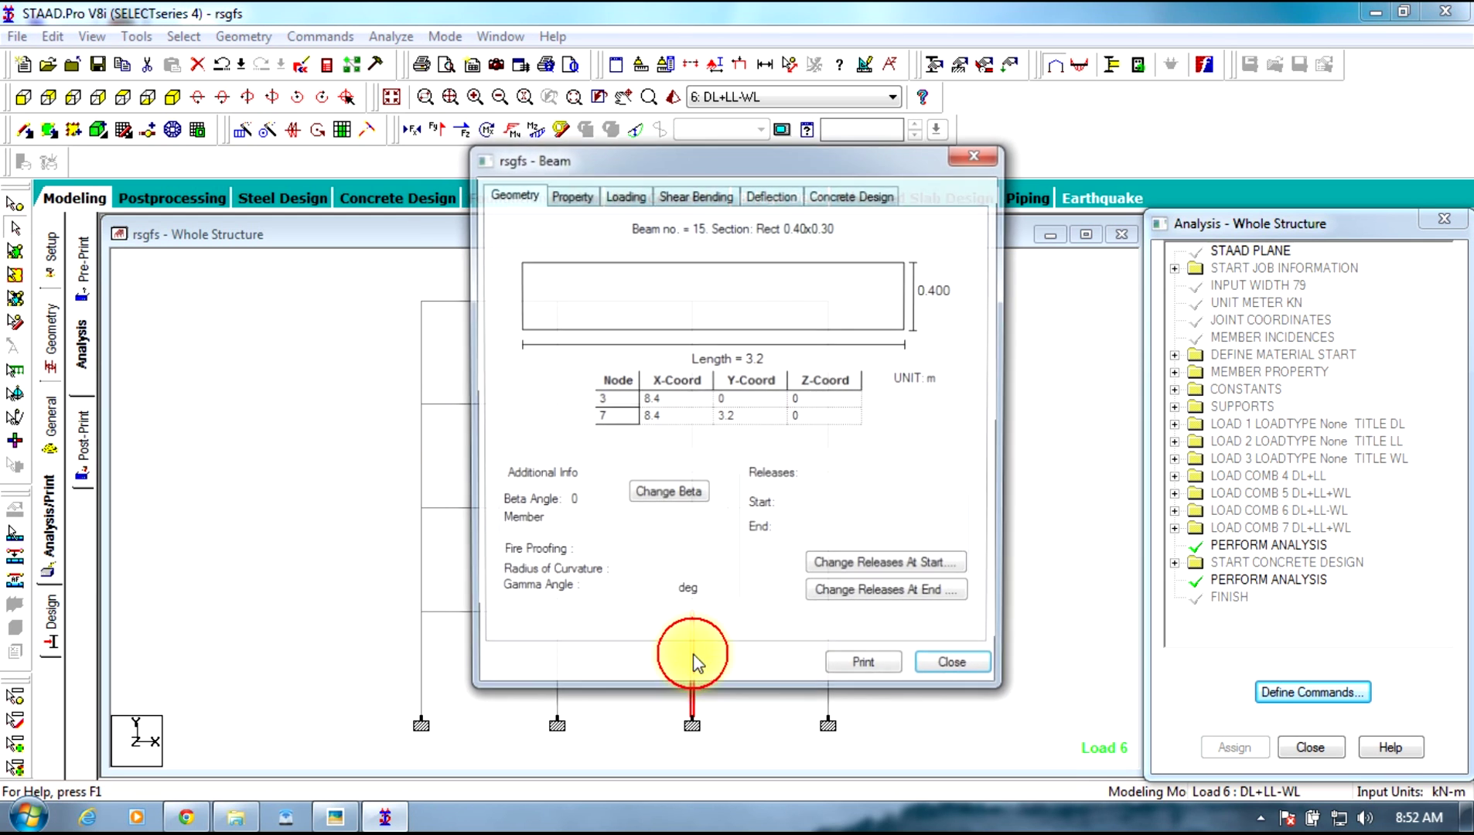
click(839, 194)
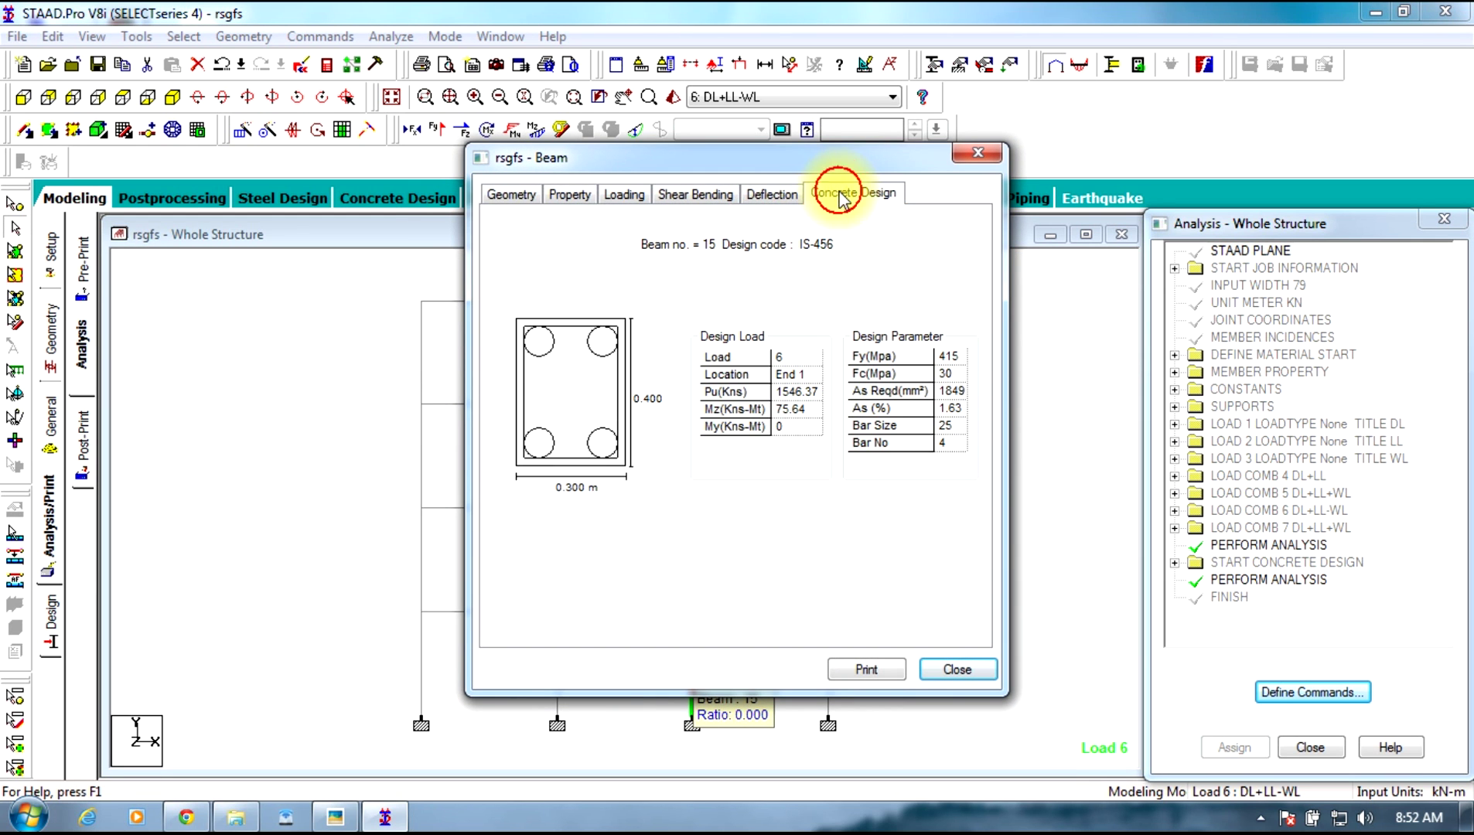
click(973, 162)
double_click(557, 641)
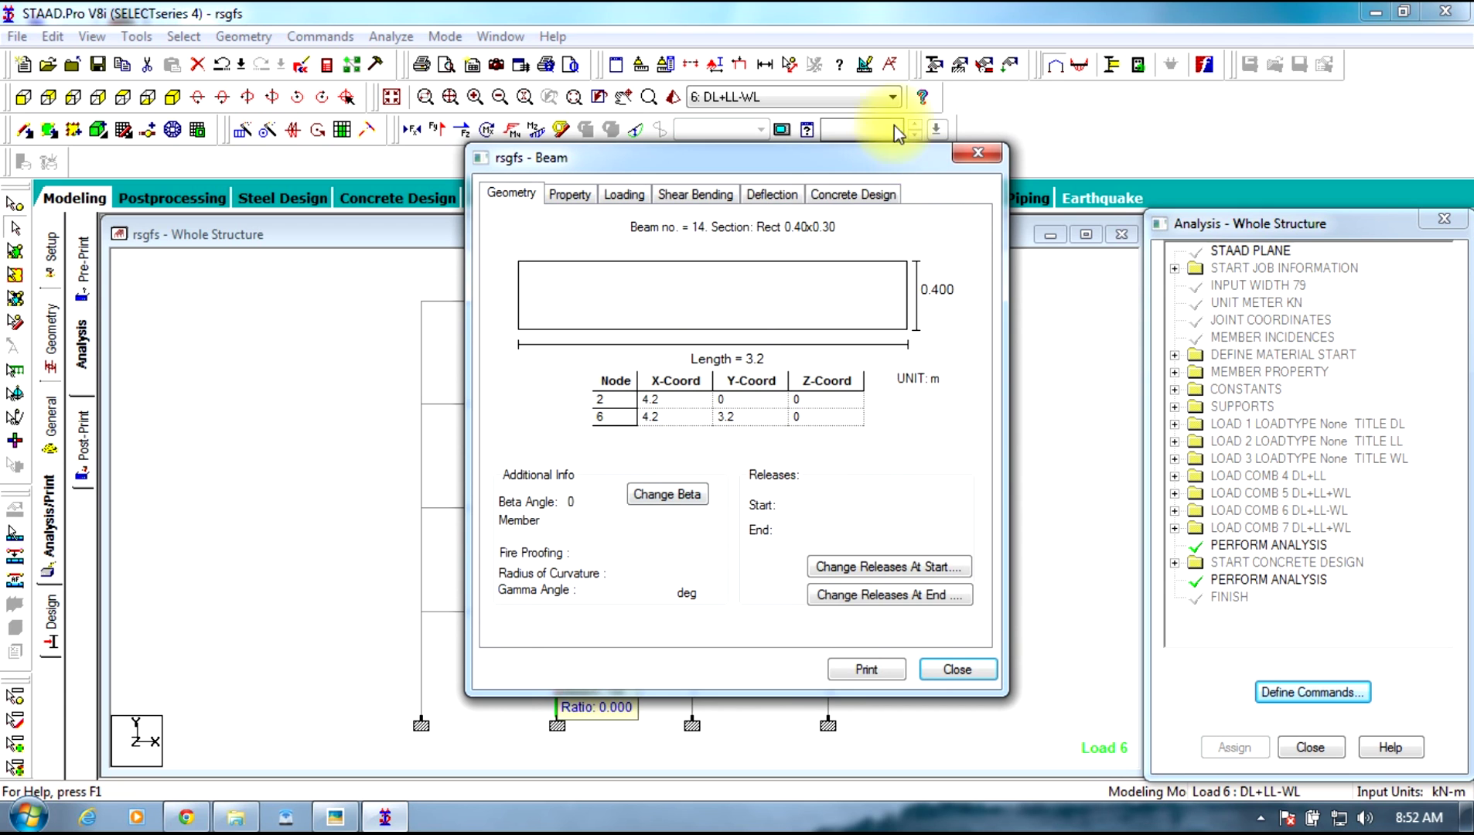
click(866, 196)
click(978, 153)
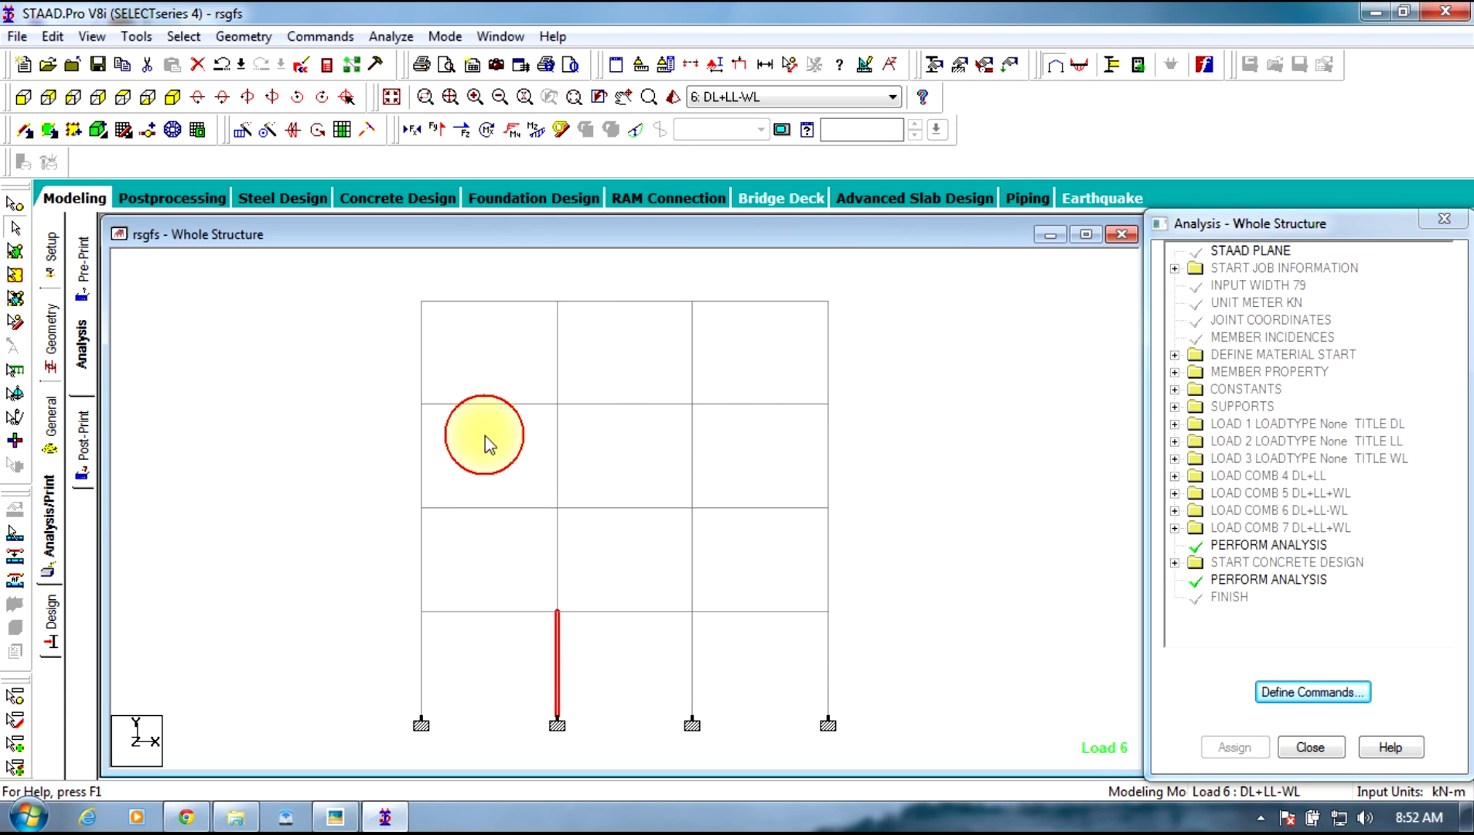
Check the concrete design of the second-storey left-edge column and the third-storey column on the first interior line
double_click(423, 558)
click(851, 193)
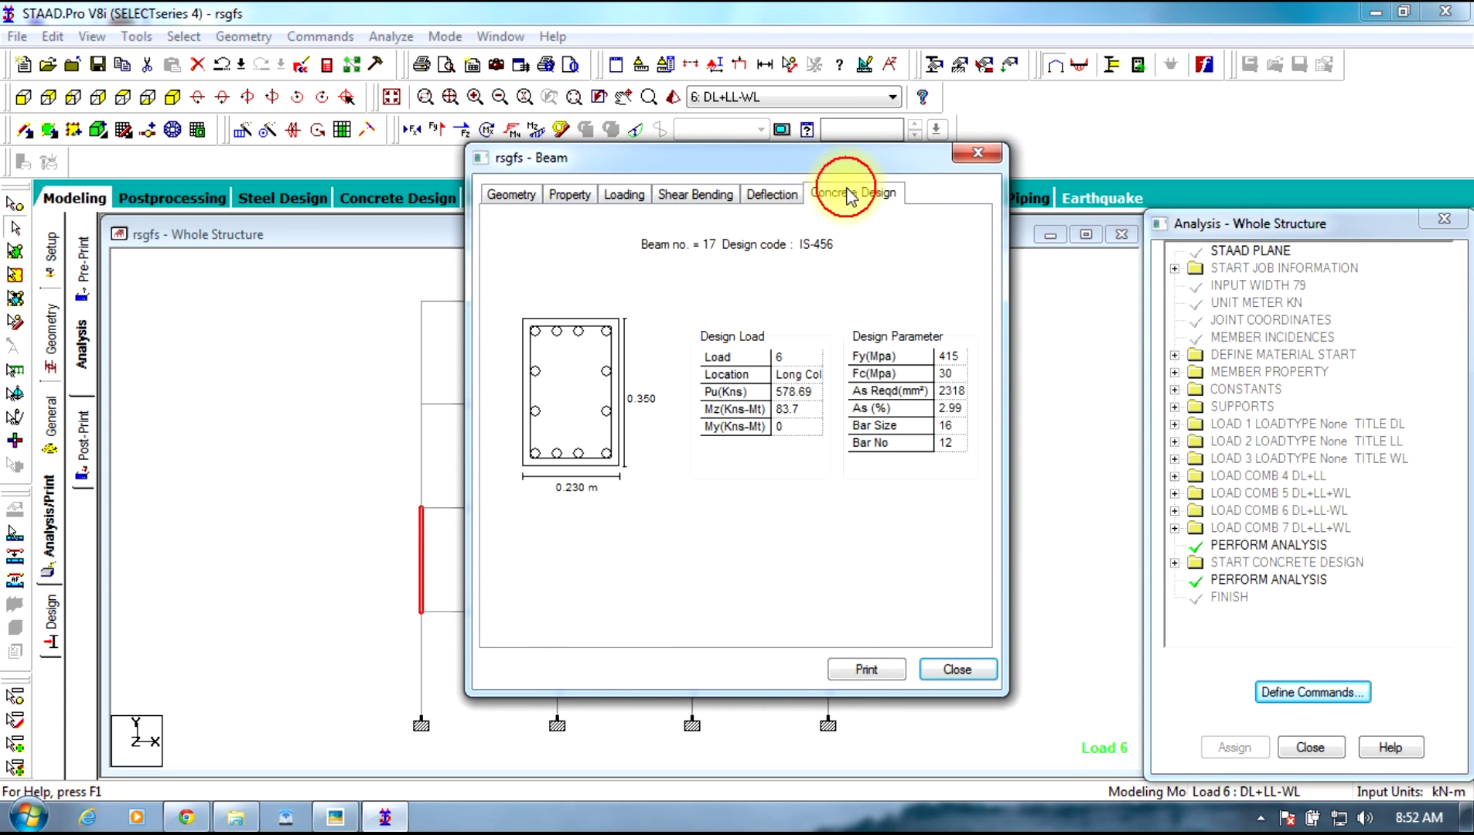
click(978, 153)
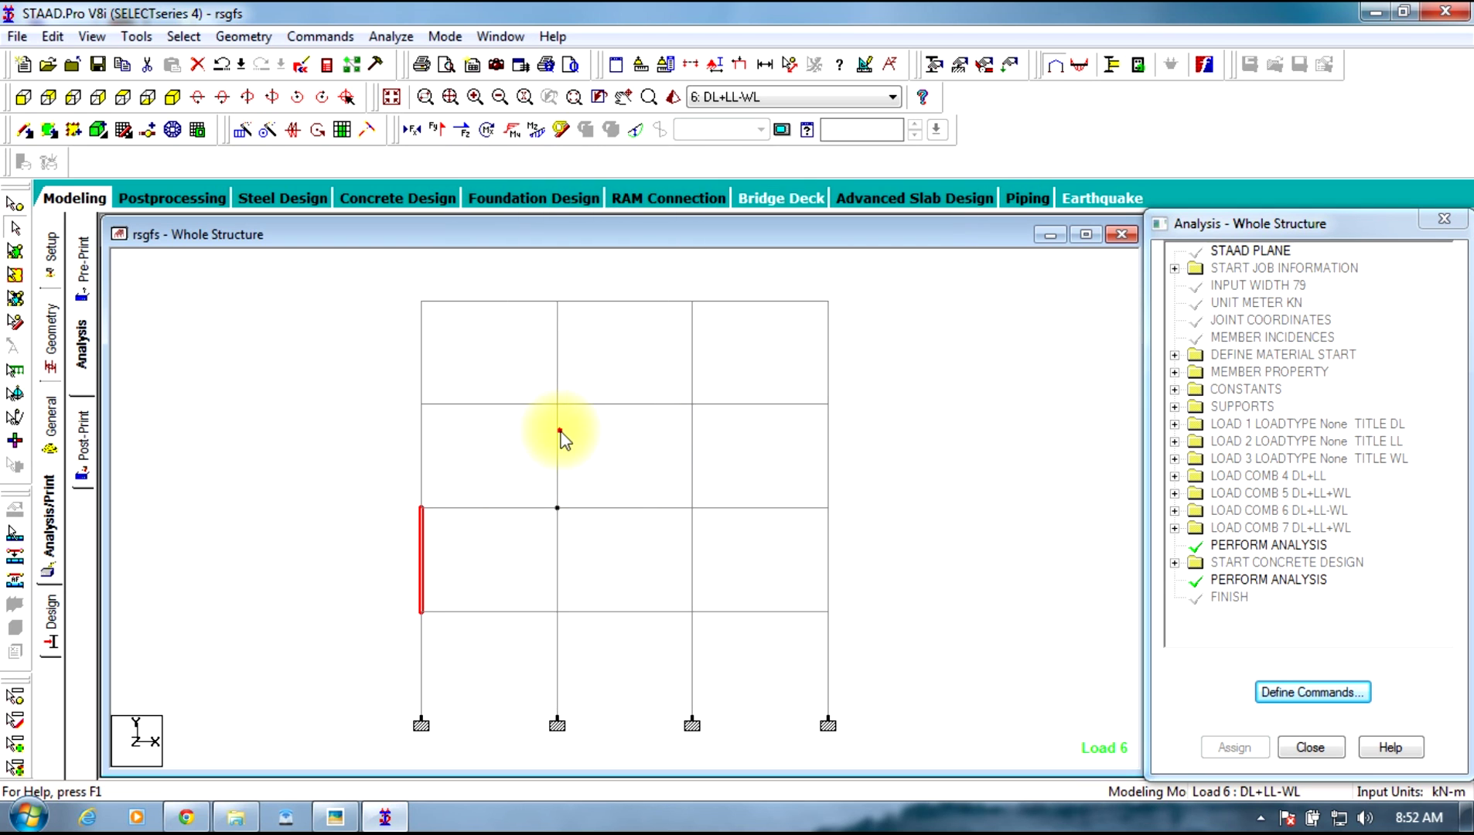
double_click(560, 432)
click(850, 194)
click(976, 154)
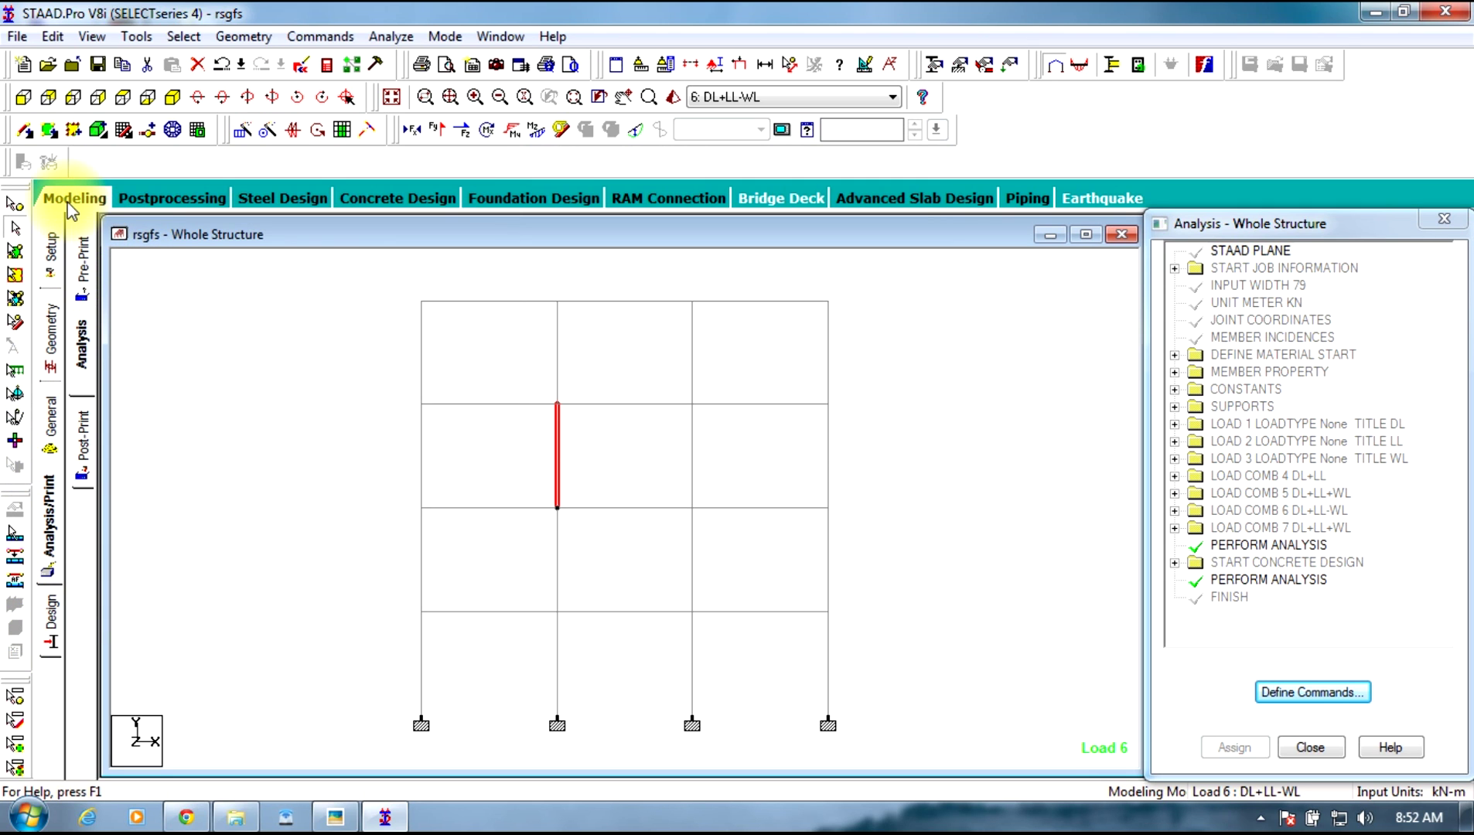
Open the postprocessing results with all seven load cases included and view the displaced frame in a maximized view with nothing selected
click(150, 200)
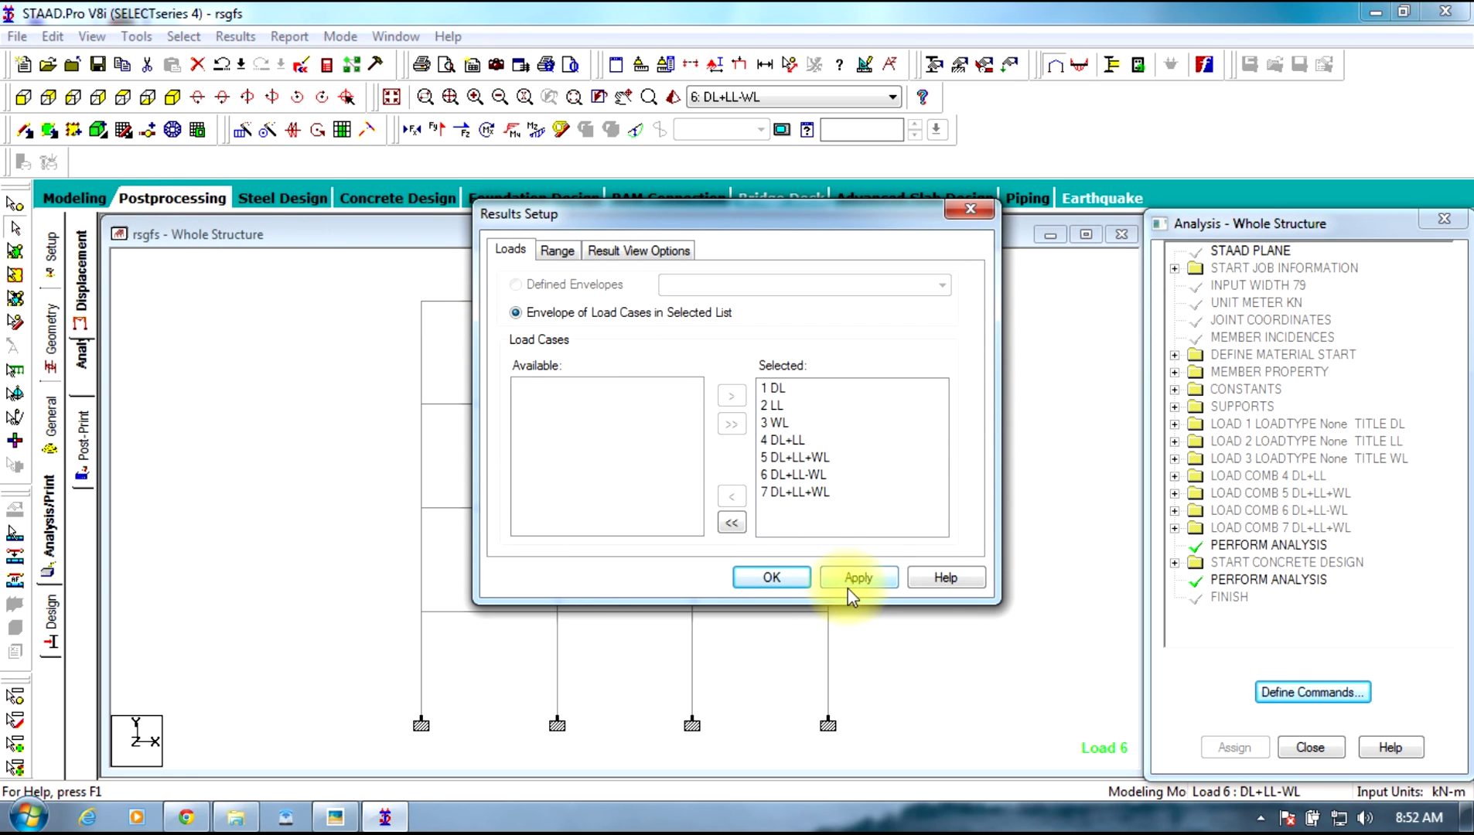
click(790, 580)
click(765, 573)
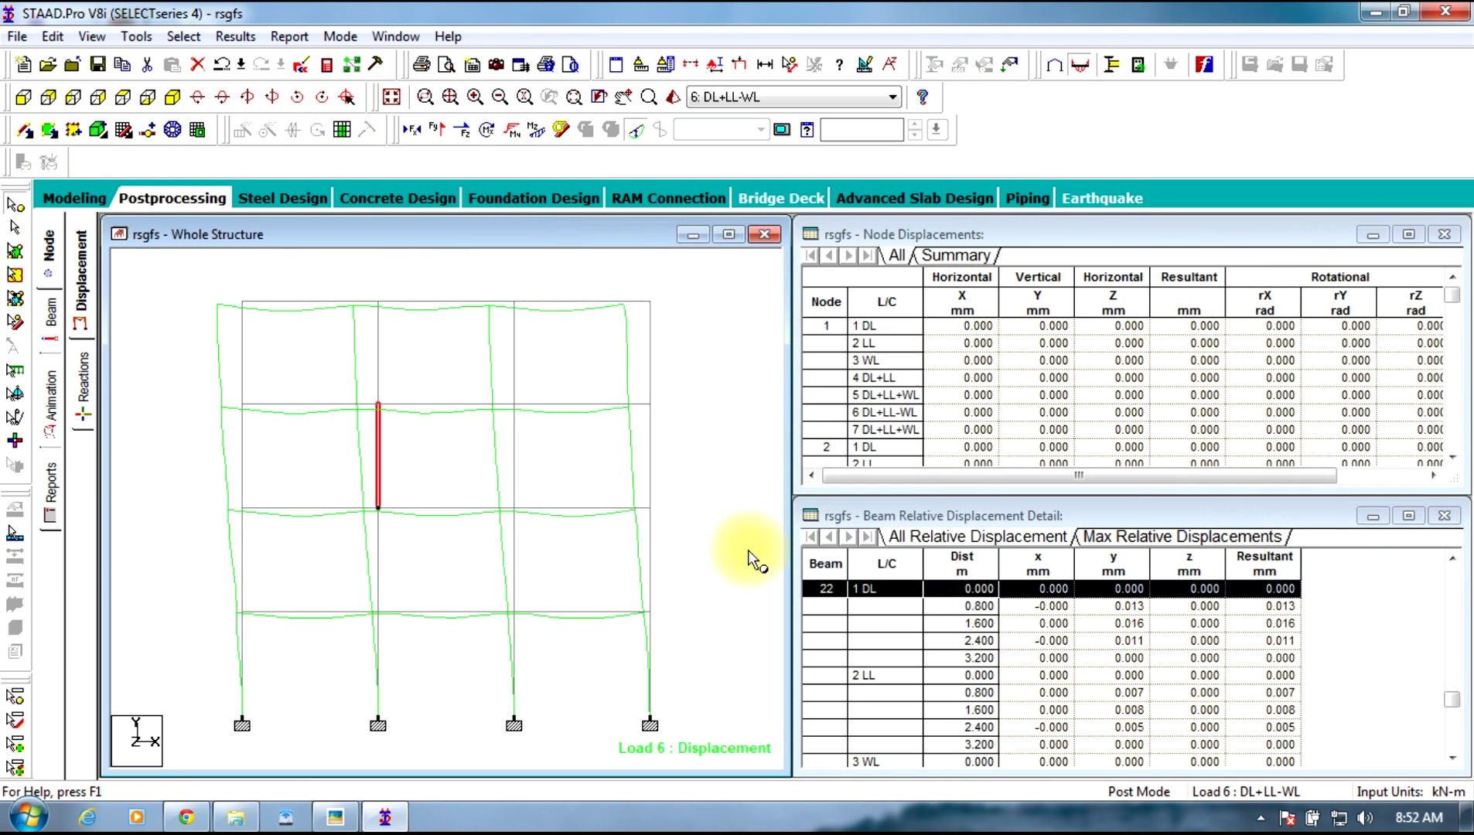
click(729, 234)
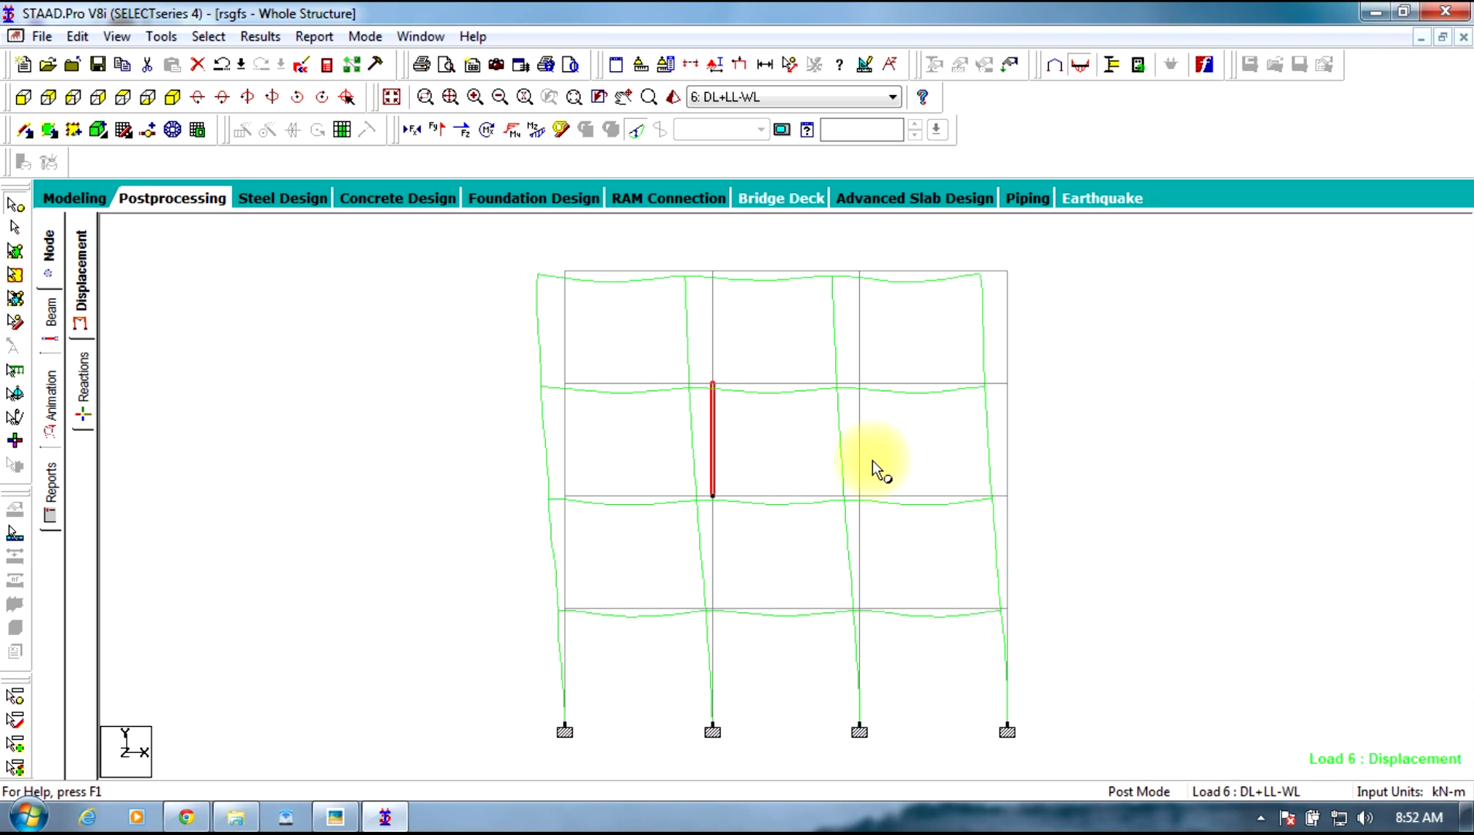
click(1080, 420)
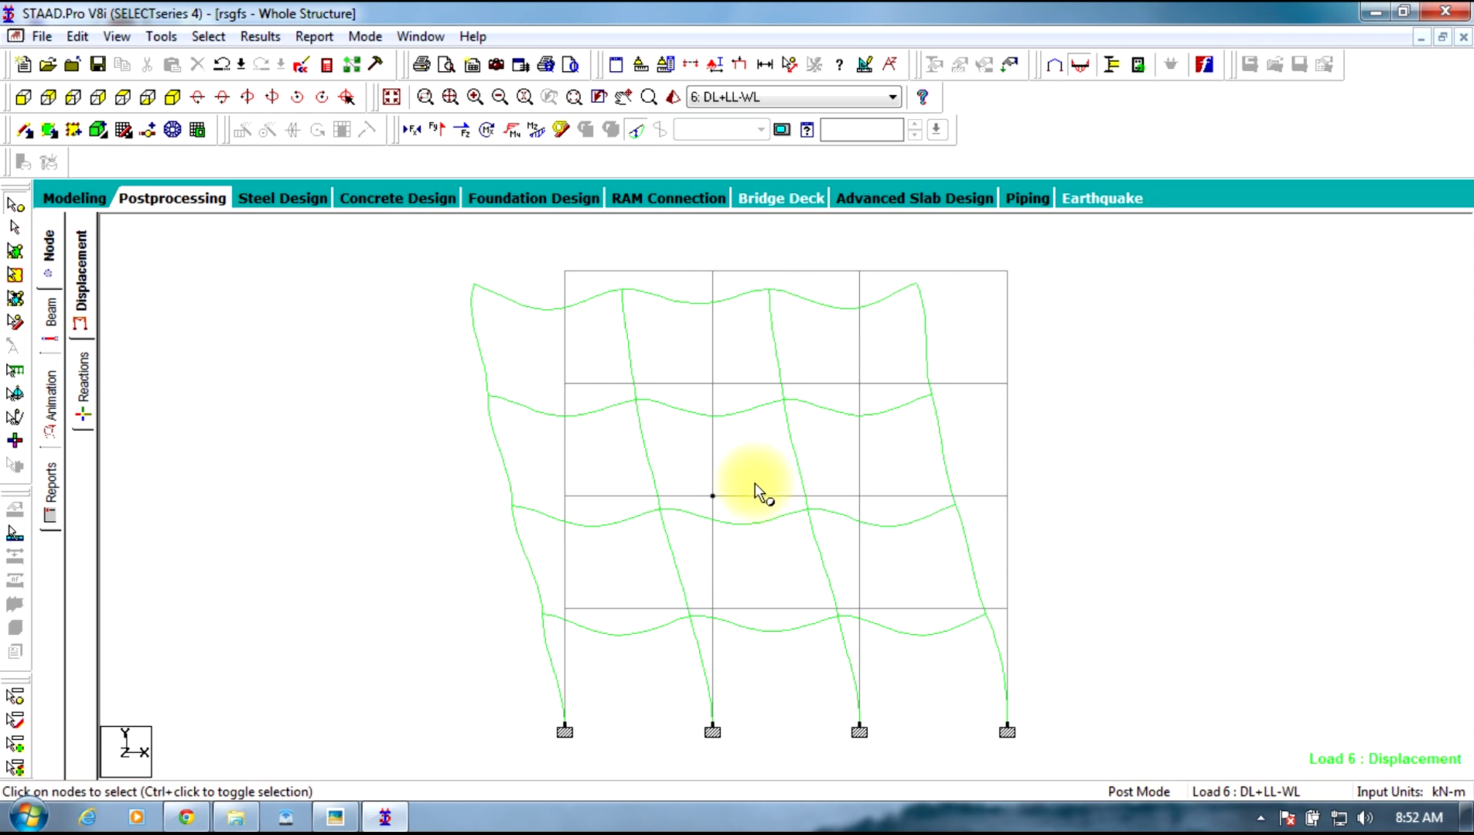
Reopen the postprocessing results from modeling mode and animate the section displacement of the frame for load case 6
click(74, 199)
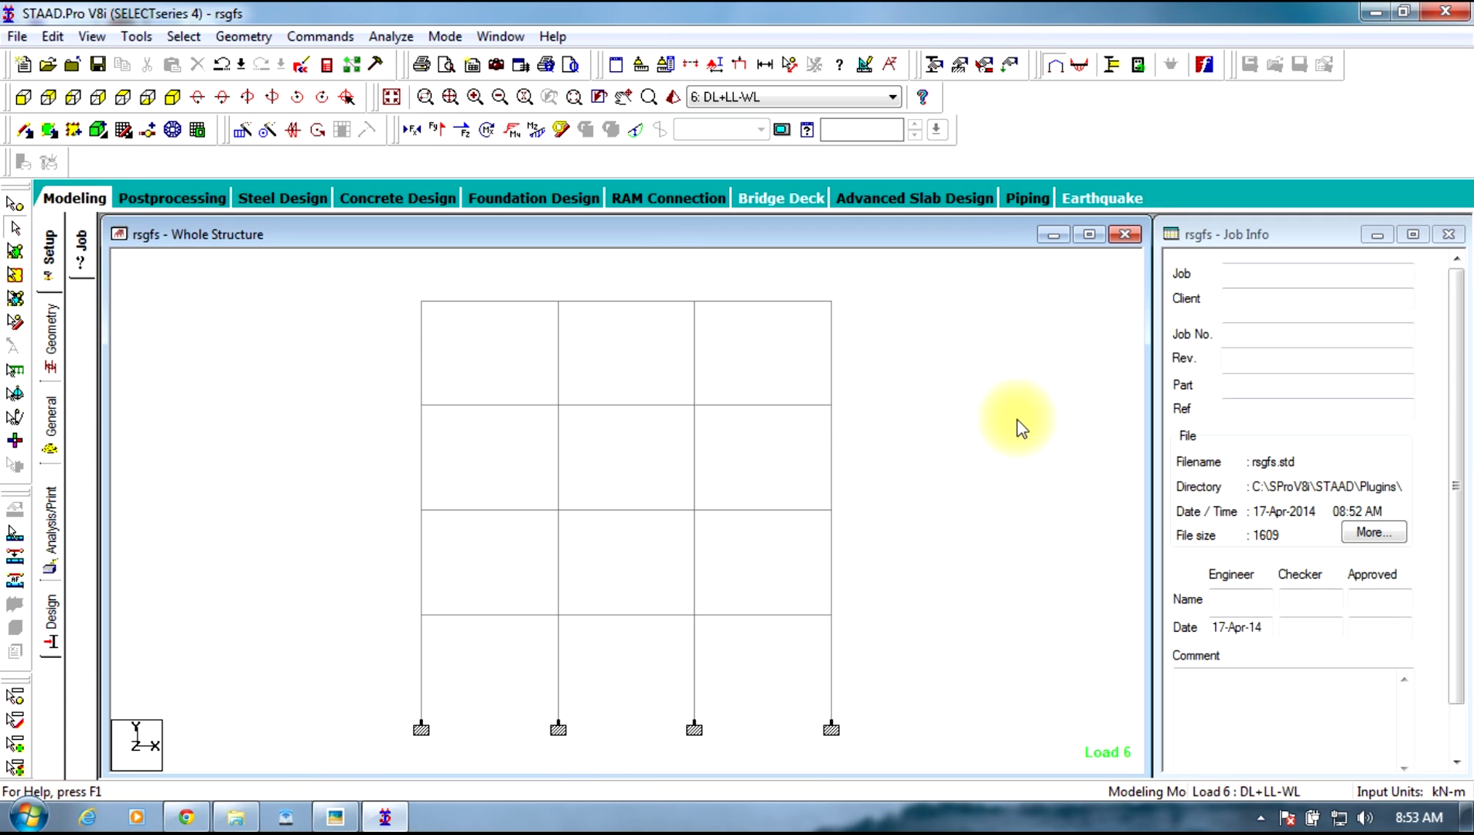
click(163, 200)
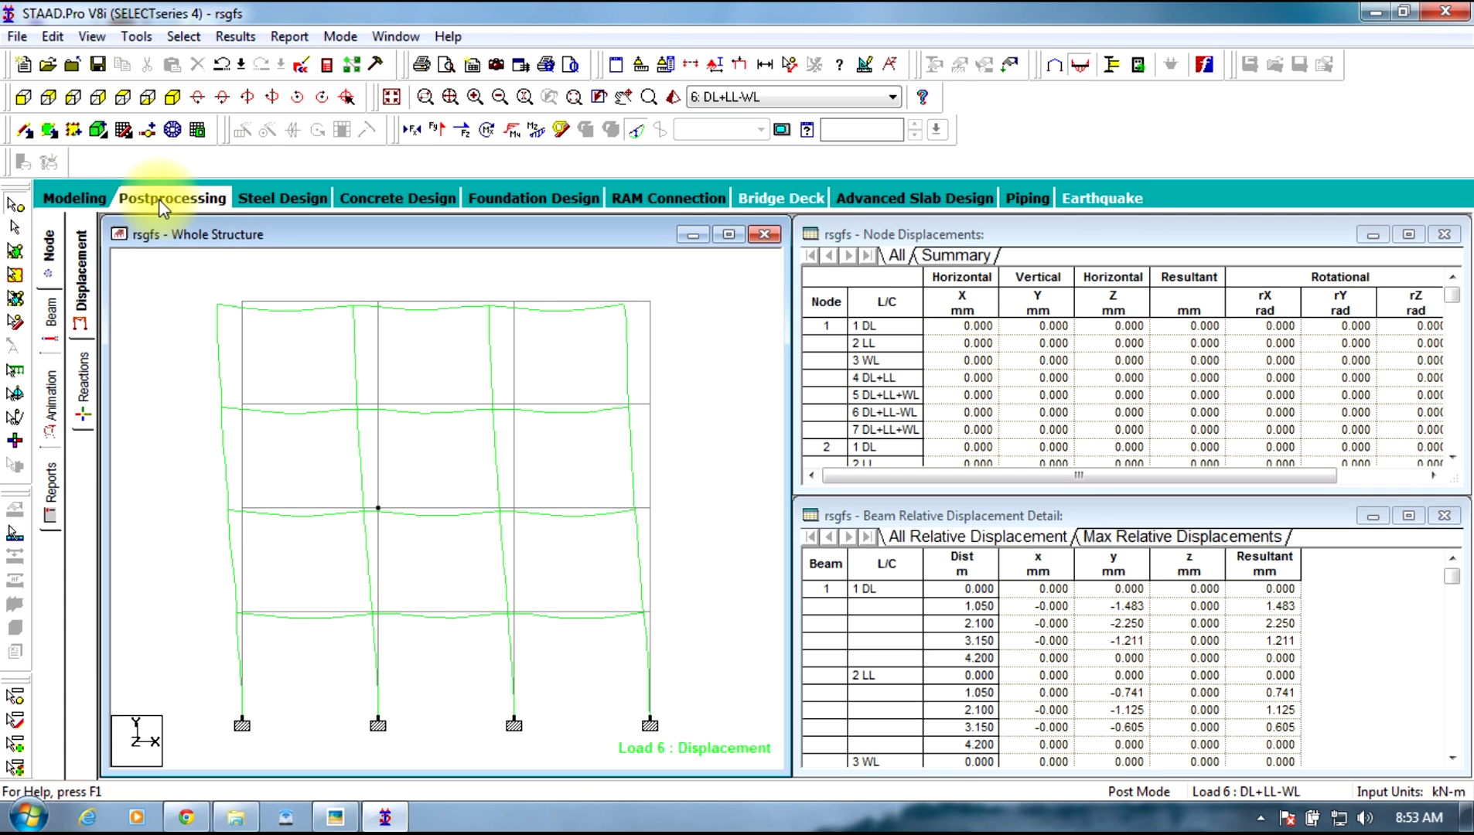
click(728, 234)
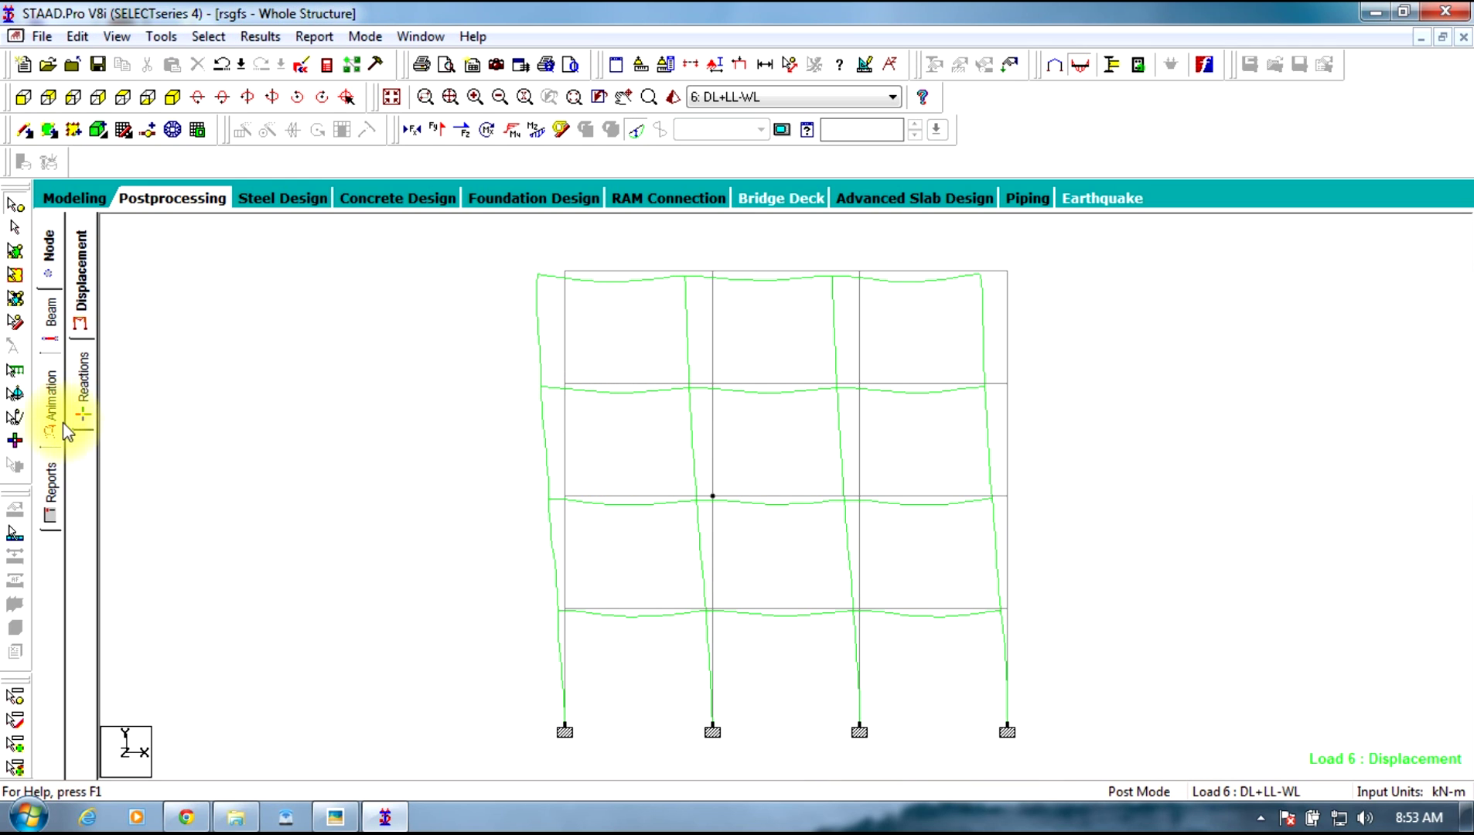
click(51, 402)
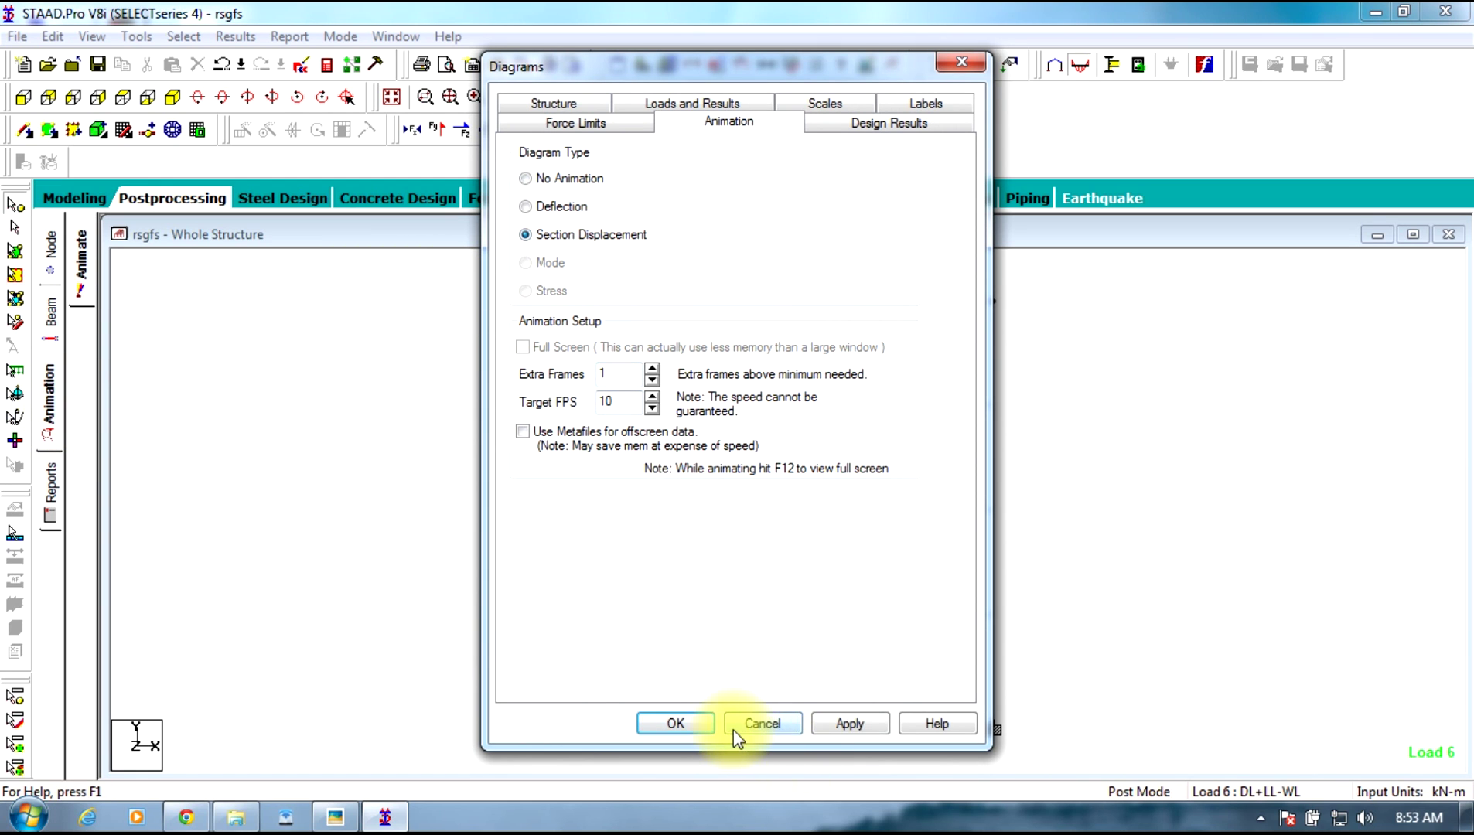
click(820, 726)
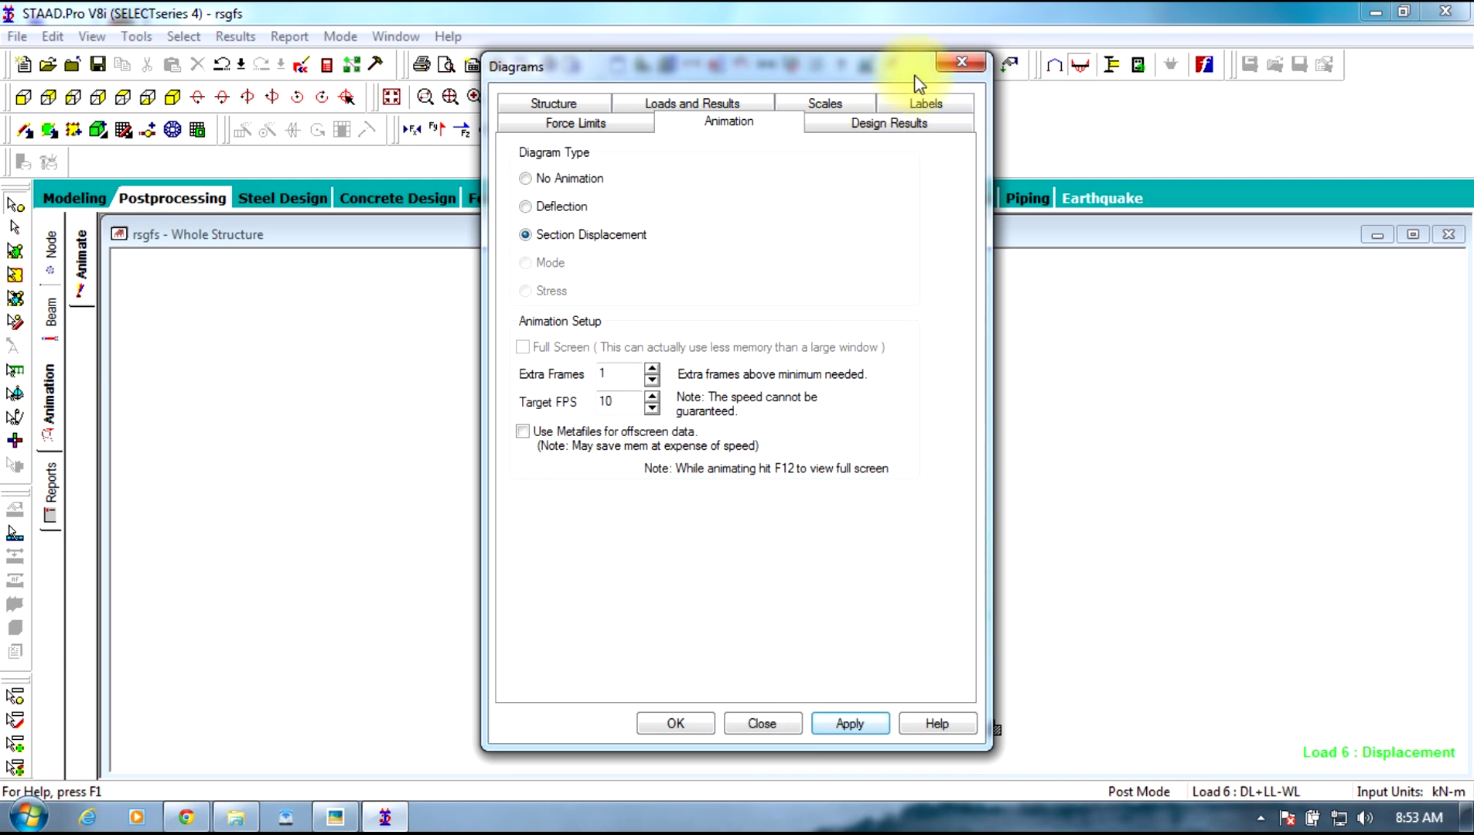
click(951, 62)
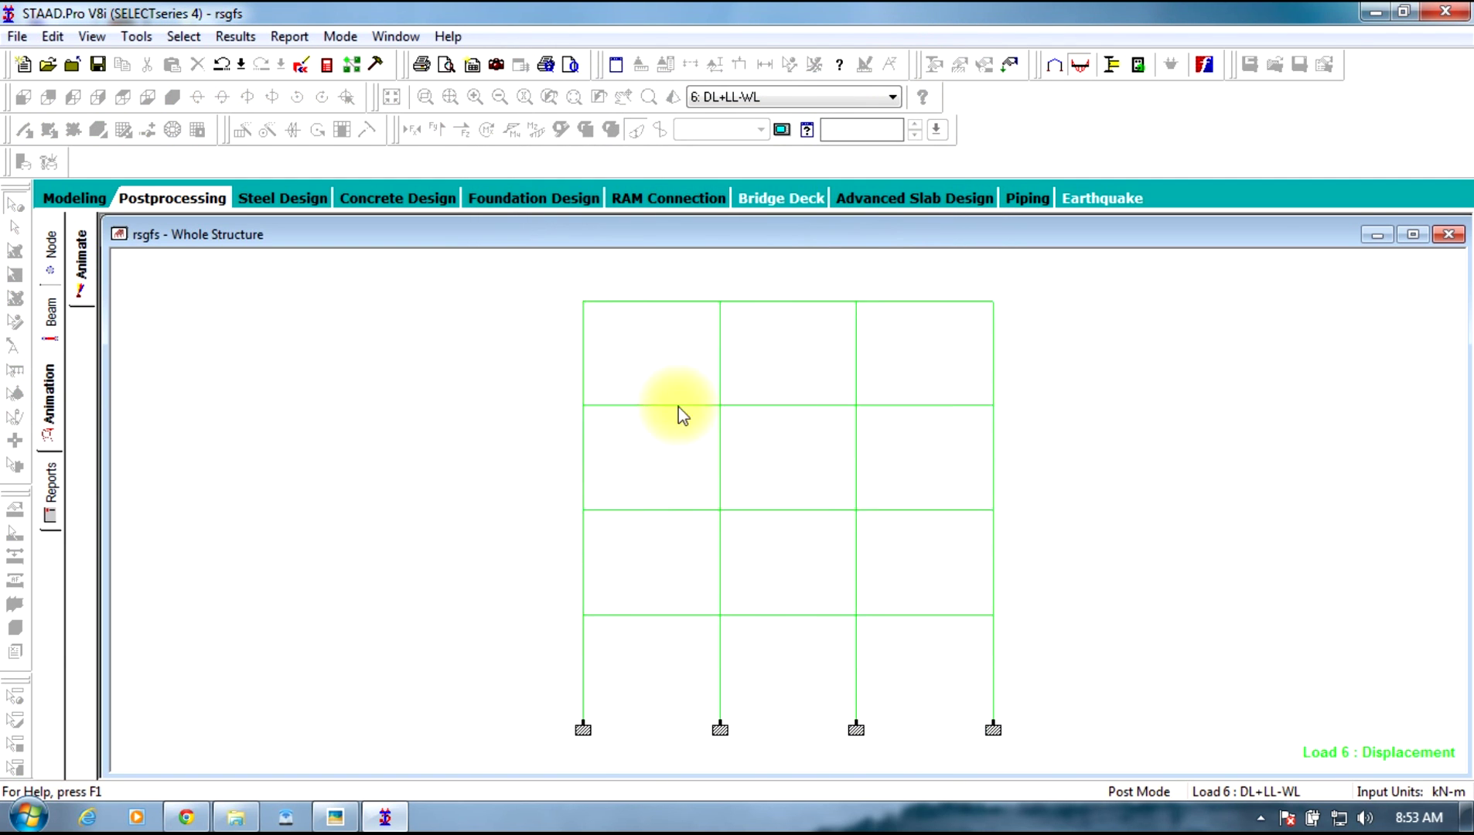
View the displacement animation for load combinations 7 DL+LL+WL, 5 DL+LL+WL and 4 DL+LL
click(750, 96)
click(754, 201)
click(750, 96)
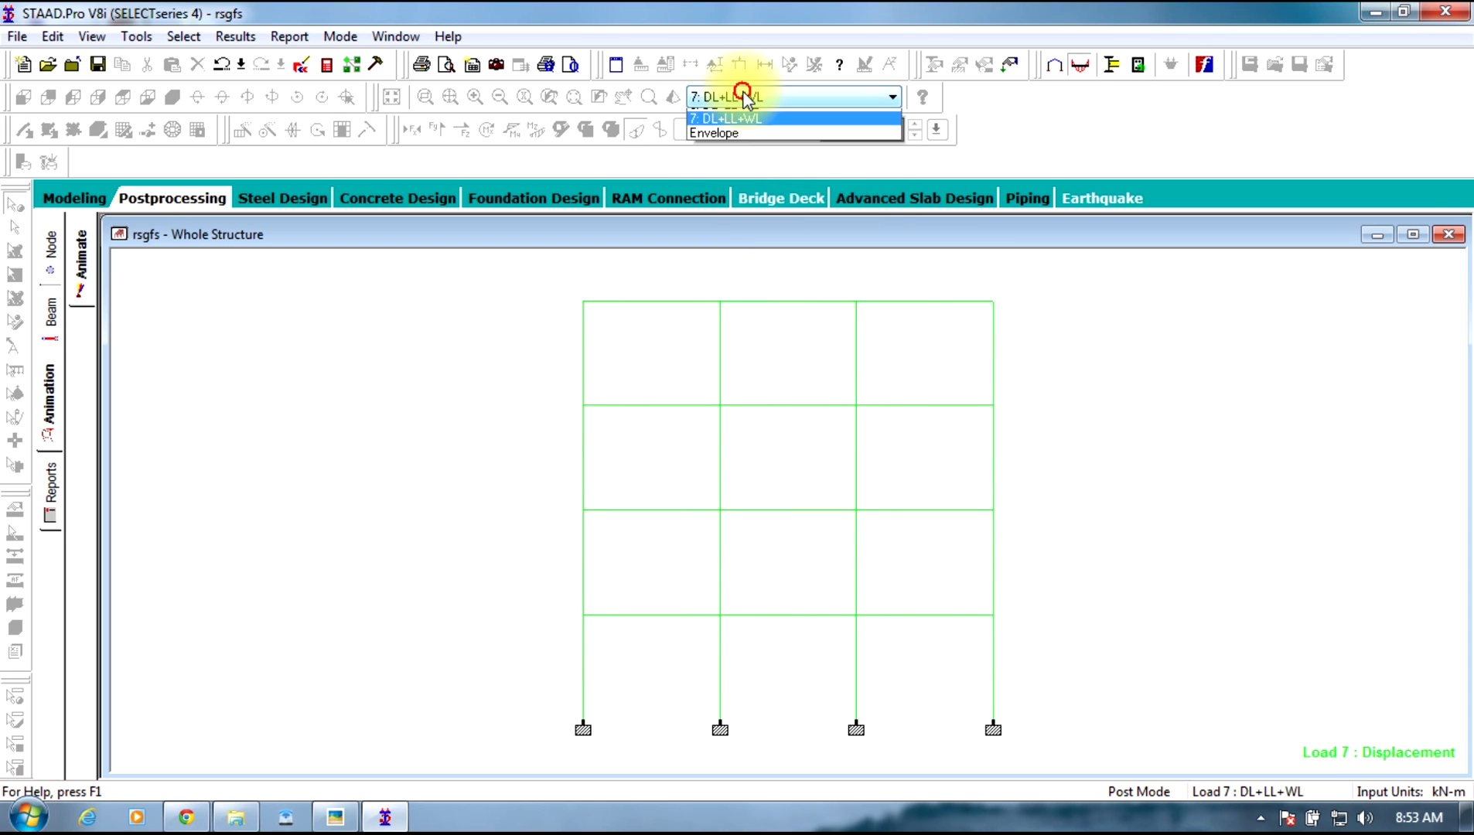
click(746, 172)
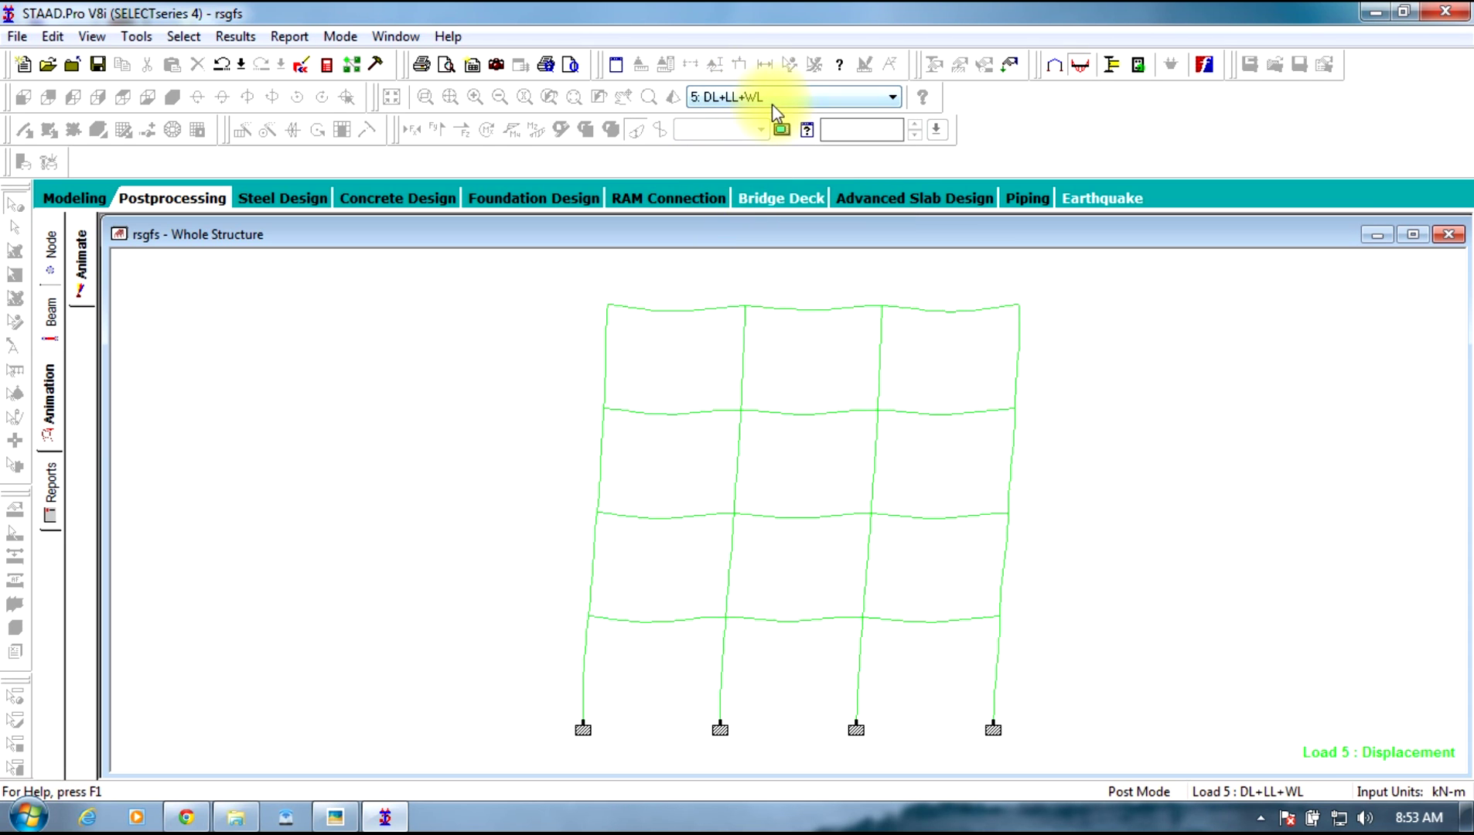
click(770, 99)
click(758, 158)
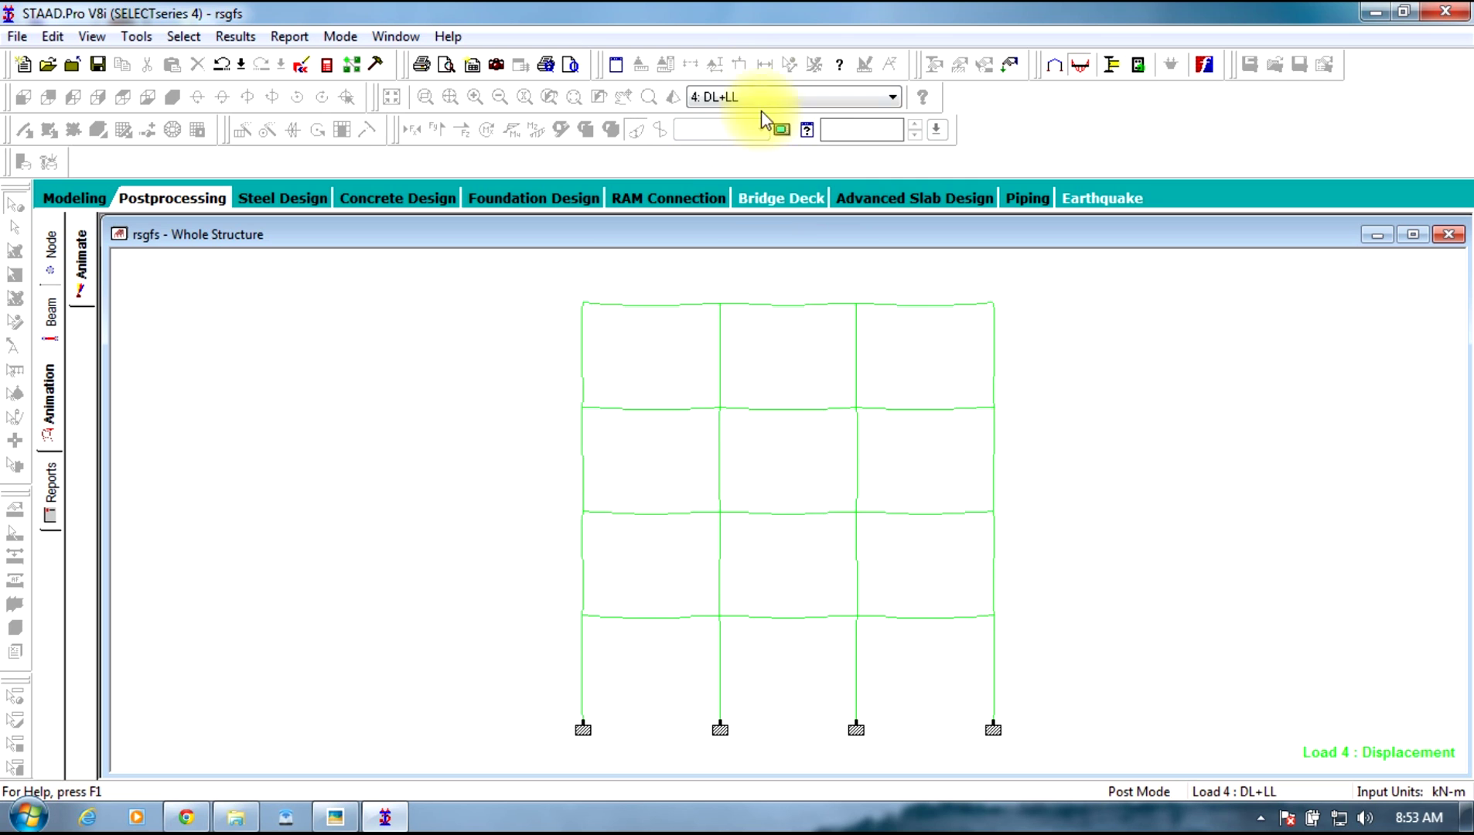
View the displacement animation for load cases 3 WL, 2 LL and 1 DL, finishing with combination 7 DL+LL+WL
click(777, 89)
click(778, 144)
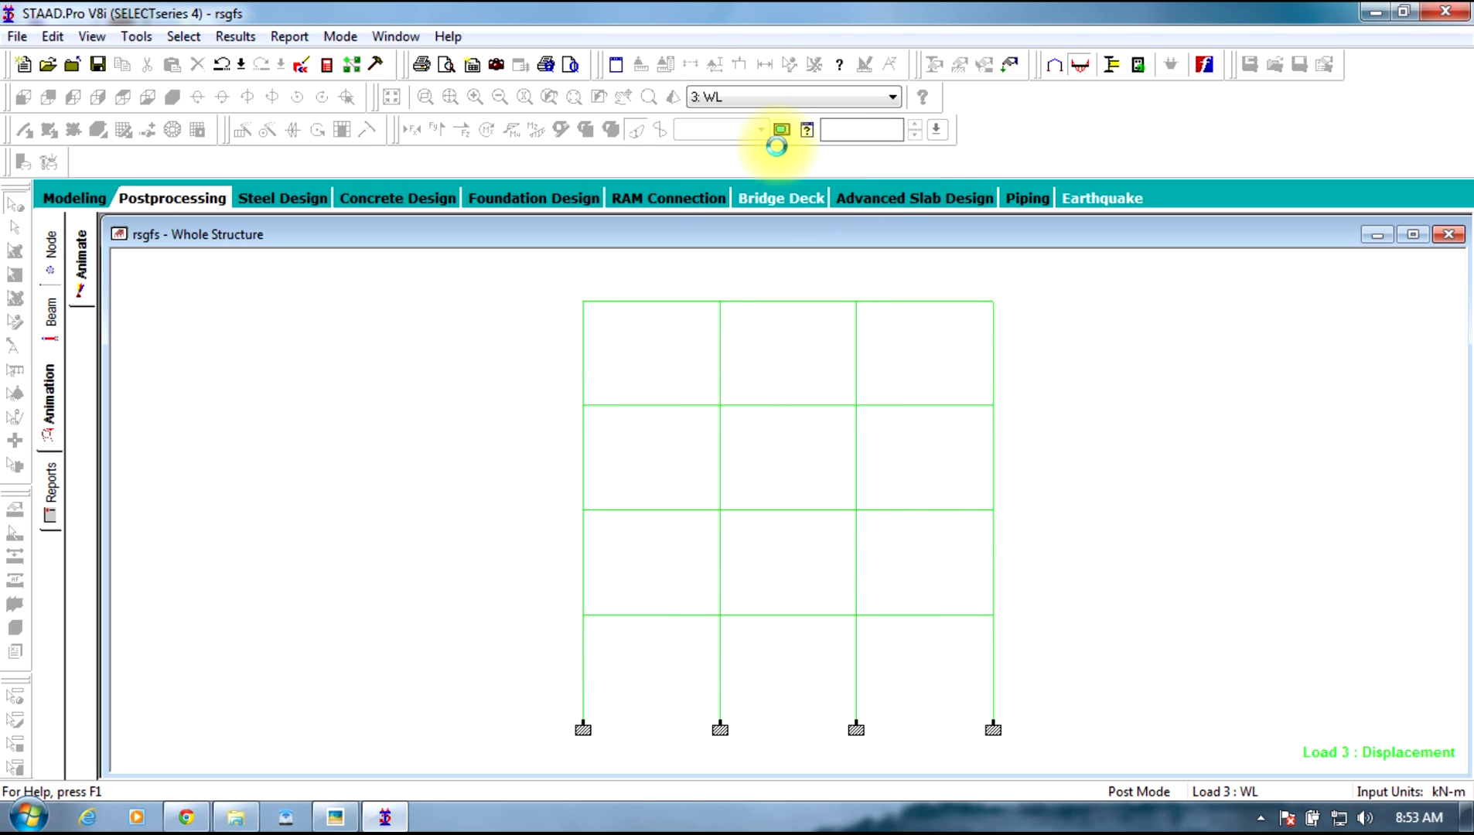
click(772, 99)
click(767, 131)
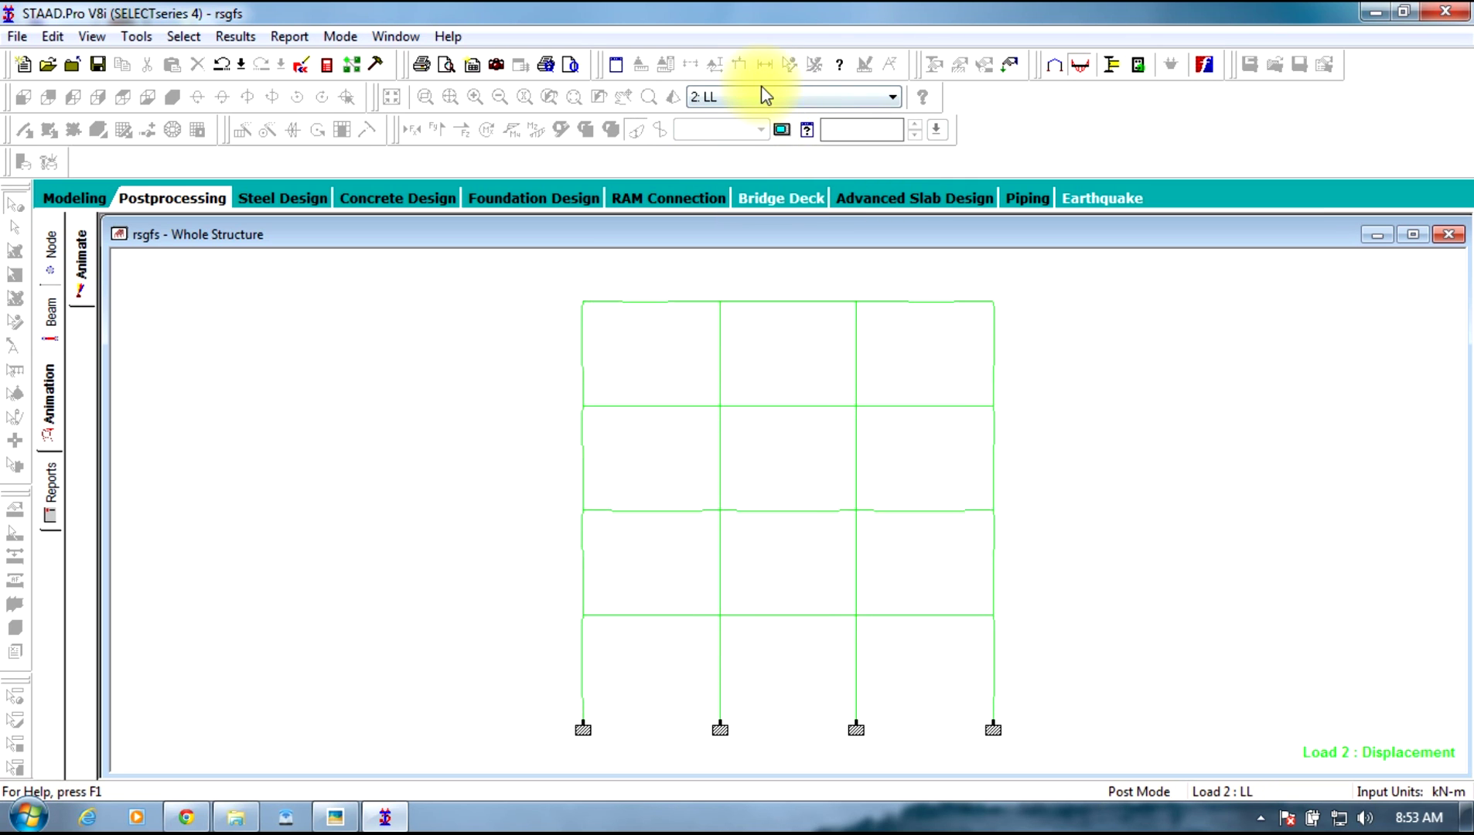
click(762, 94)
click(777, 120)
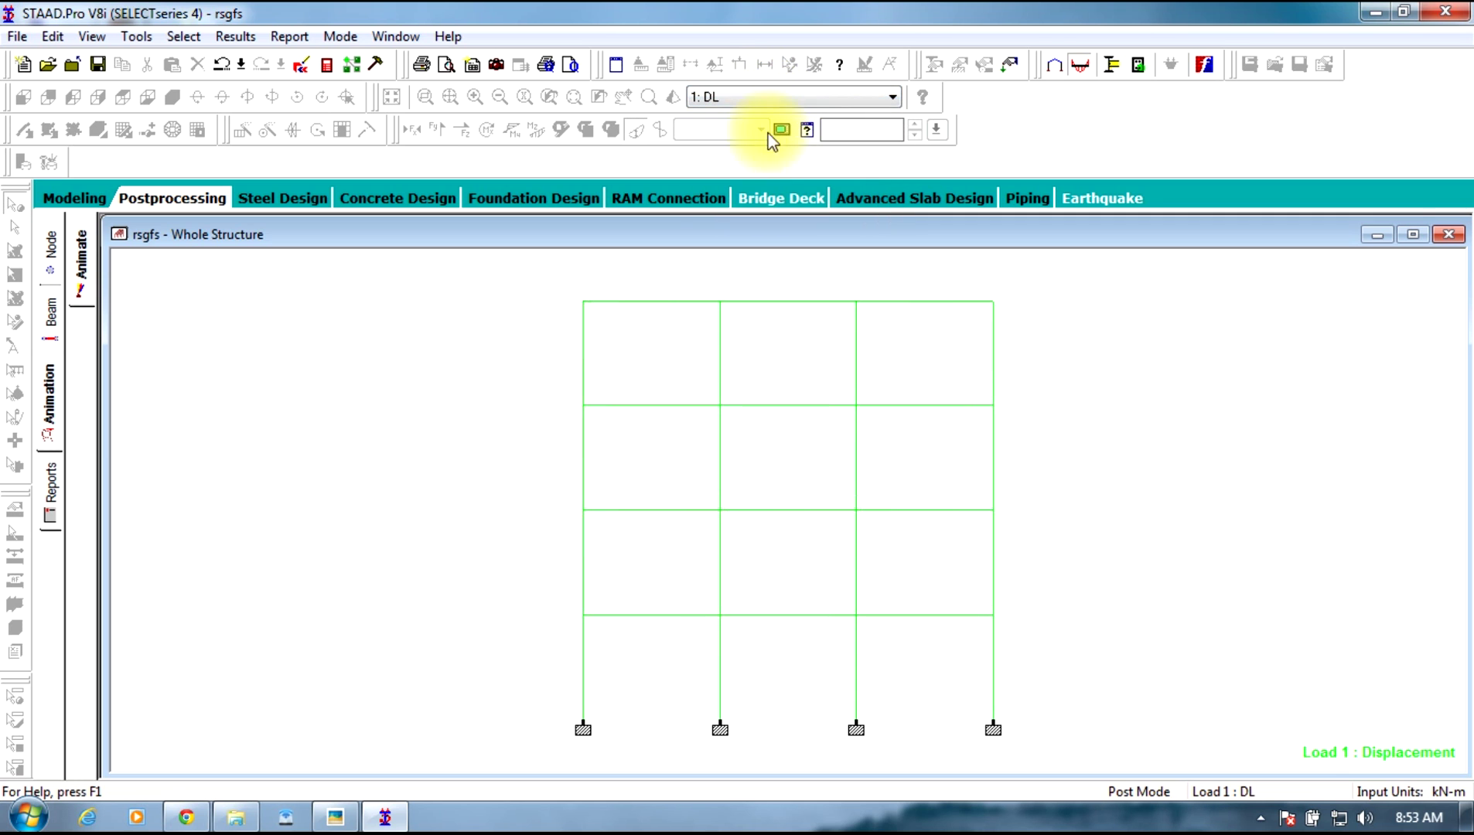
click(759, 99)
click(764, 194)
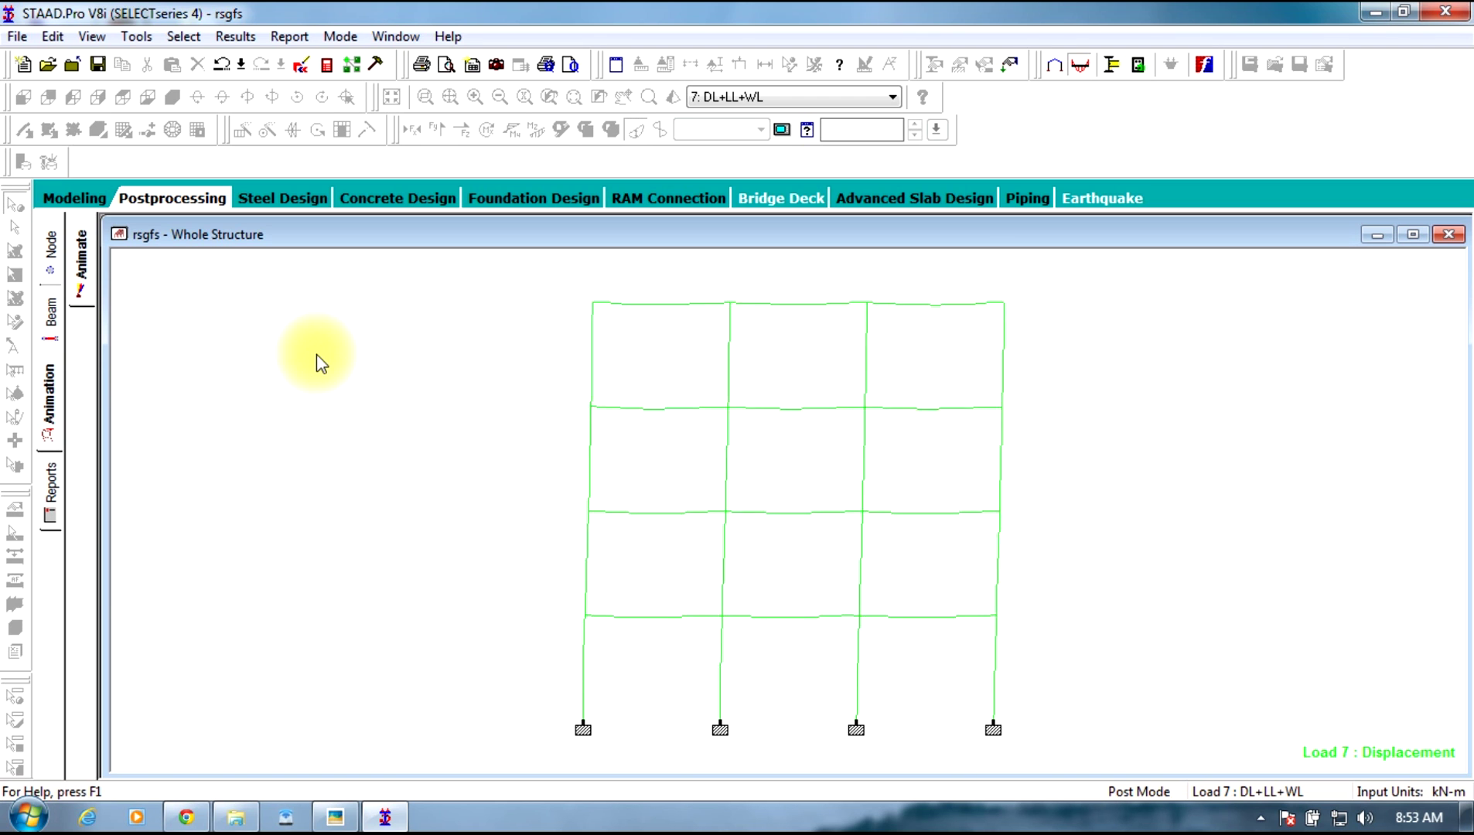
Leave the animation through modeling mode, return to postprocessing and show the static displaced frame in a maximized view
click(74, 198)
click(1083, 237)
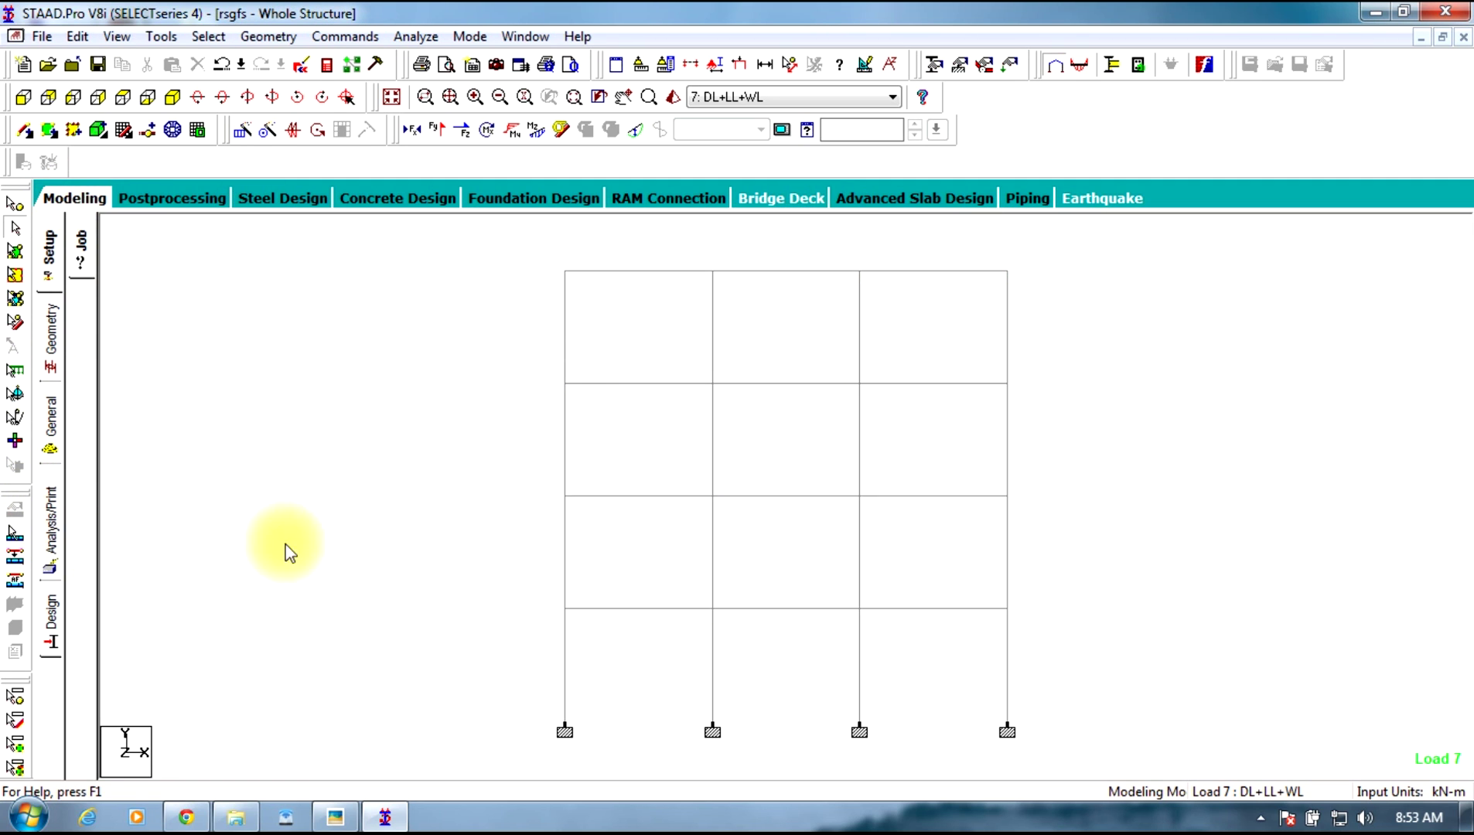
click(186, 207)
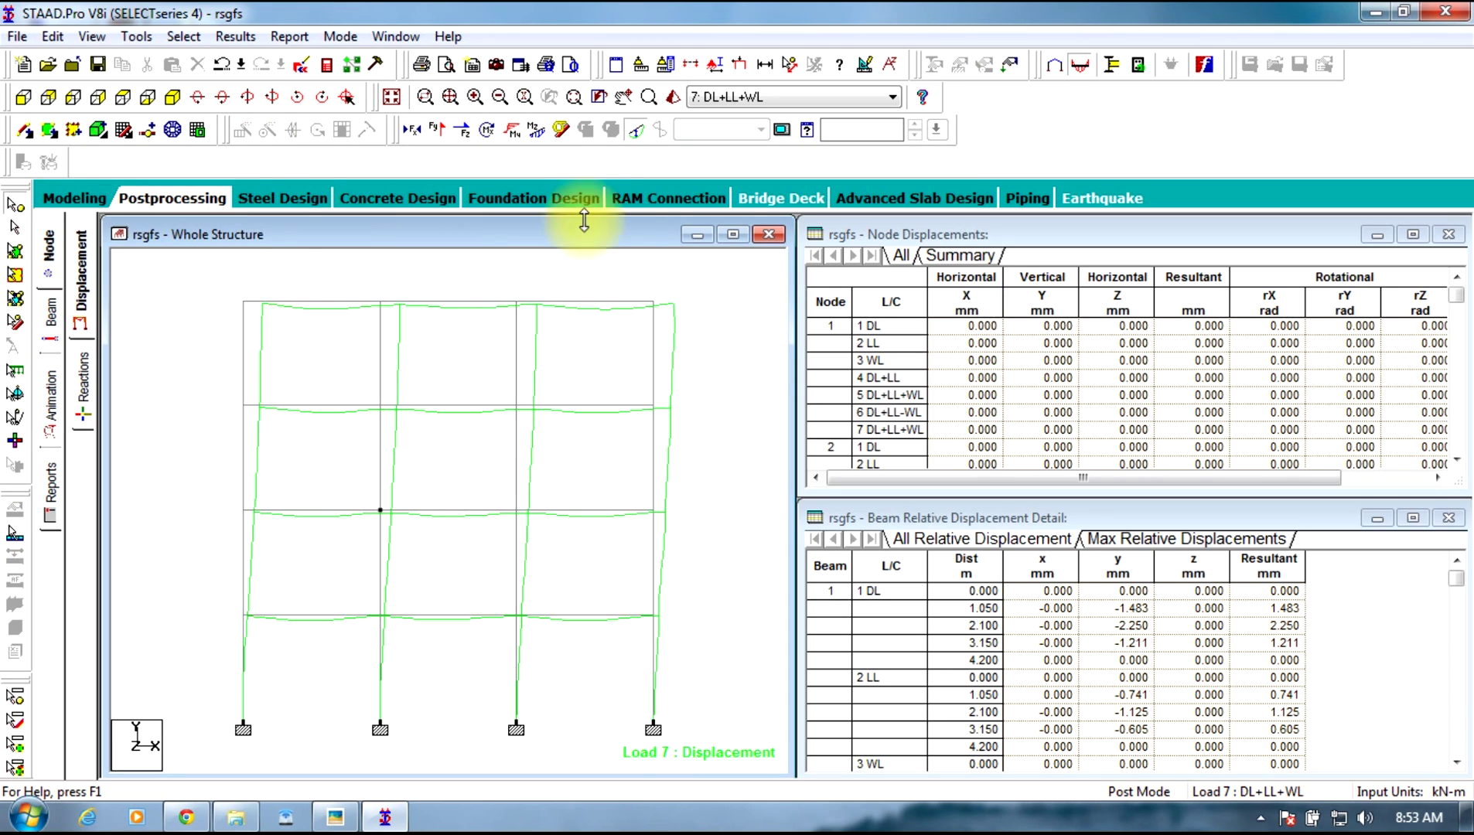
click(723, 248)
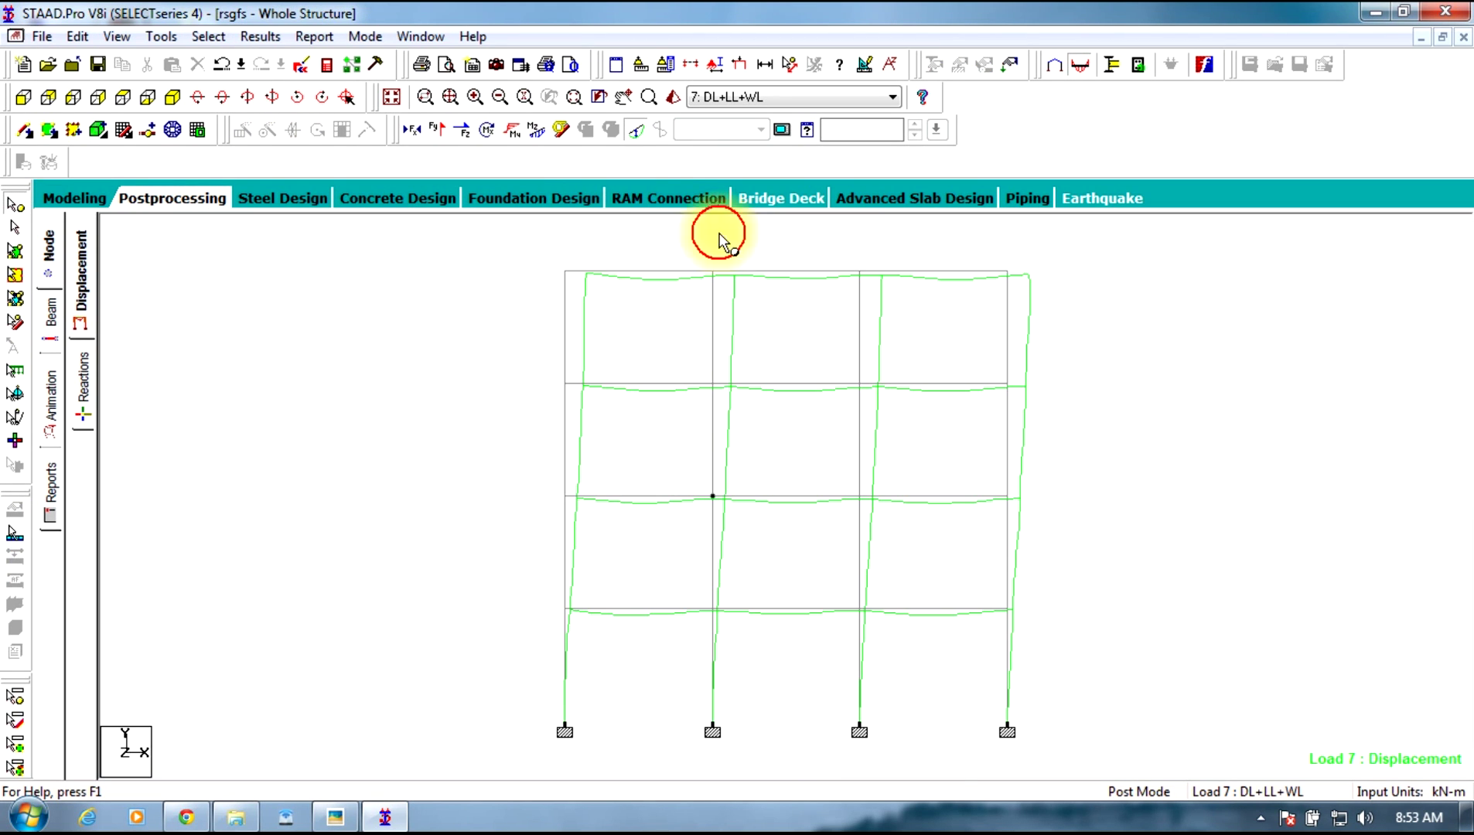
Overlay the torsion, bending Y, bending Z and shear Y diagrams on the frame for load case 7
click(487, 132)
click(507, 139)
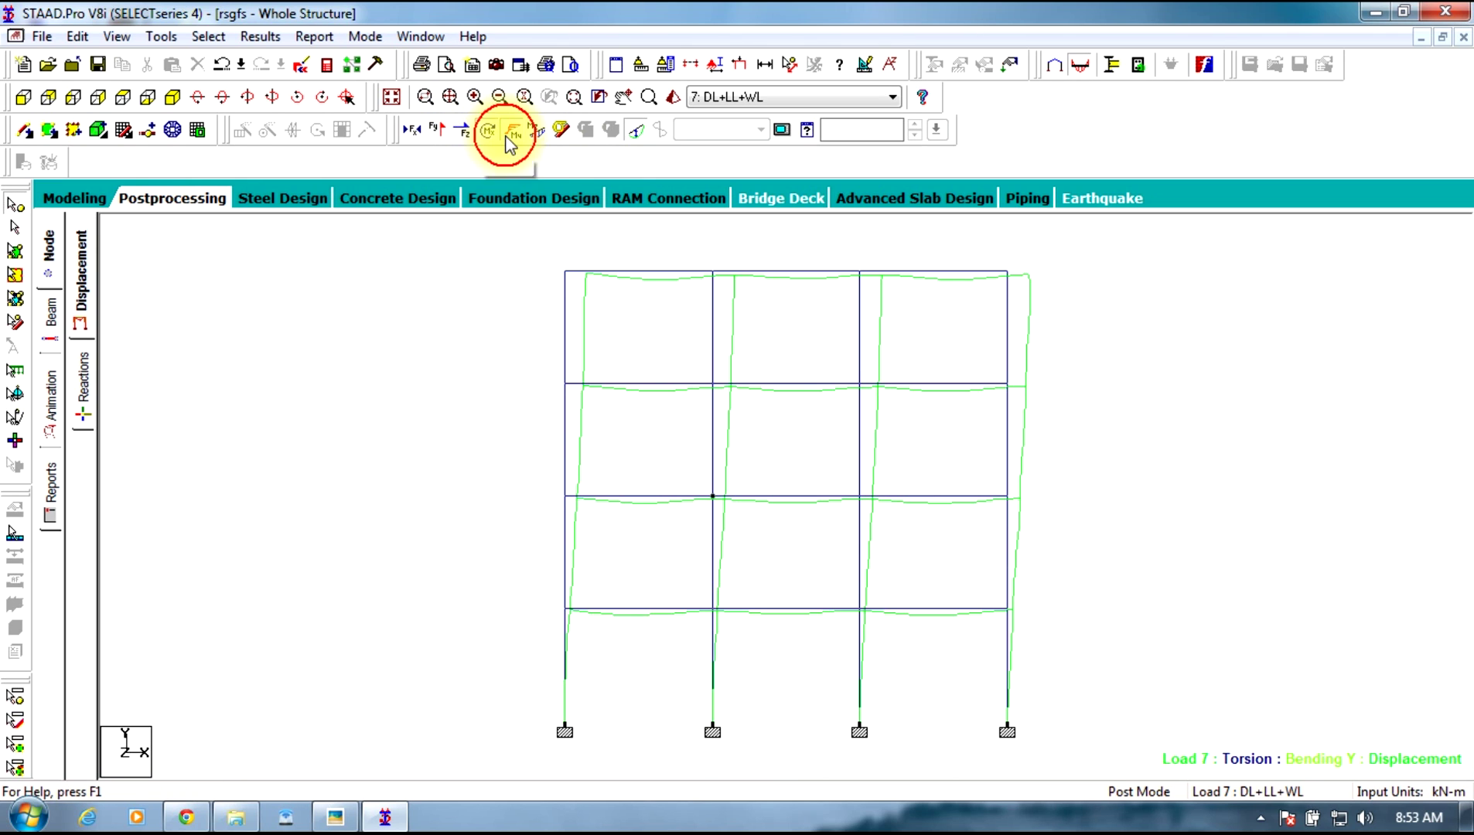
click(526, 133)
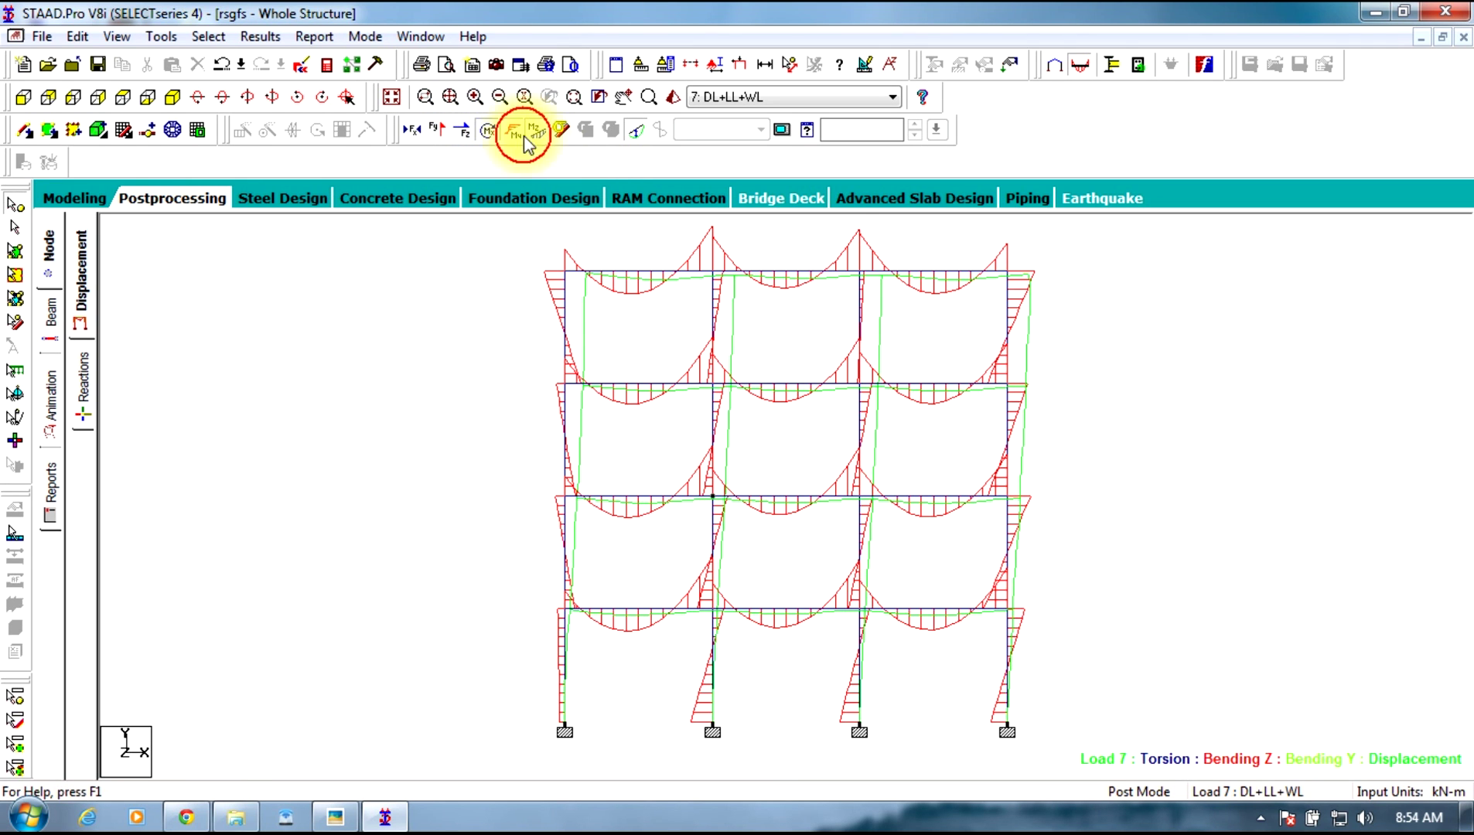
click(434, 131)
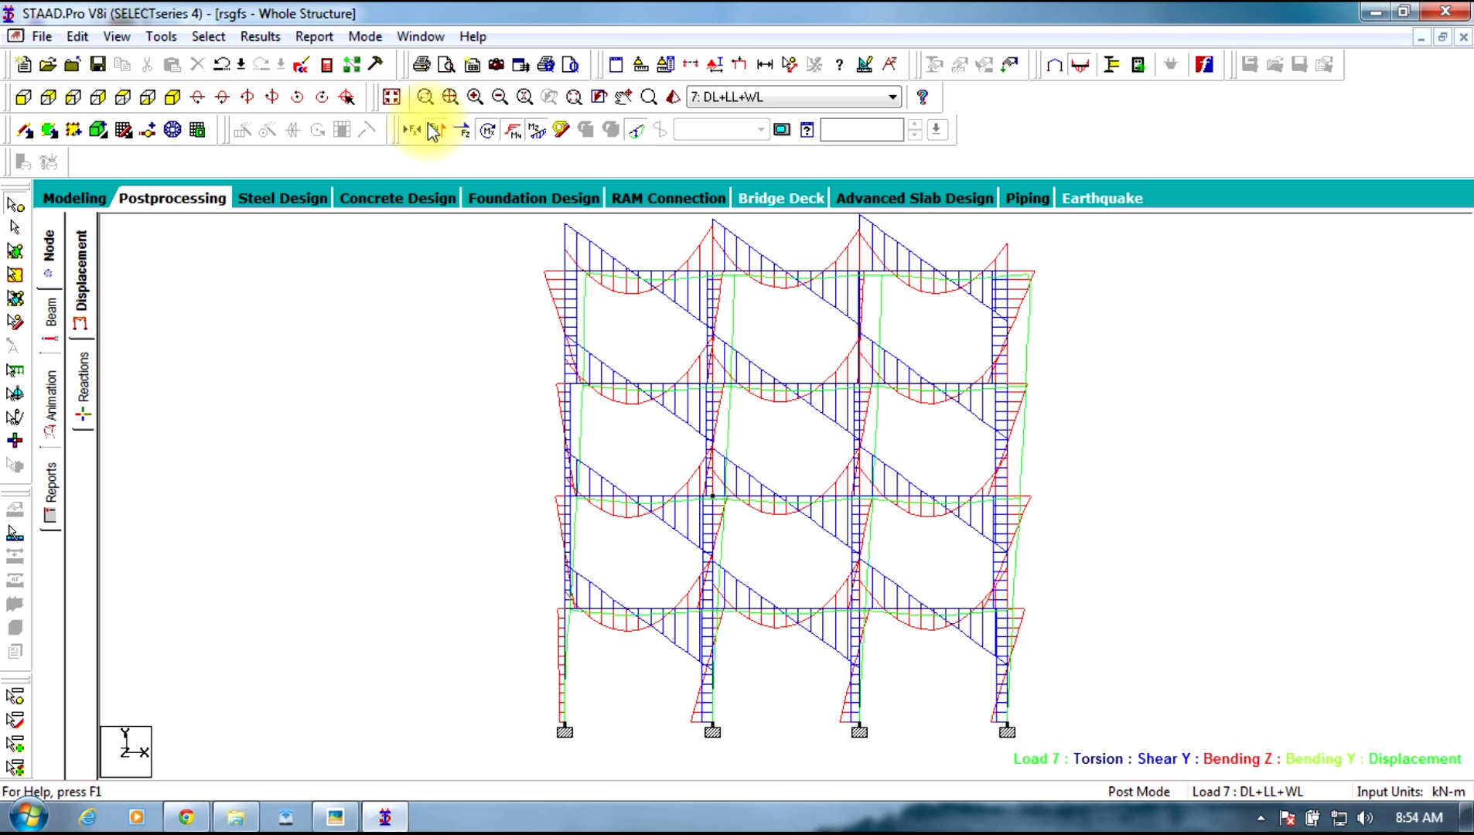